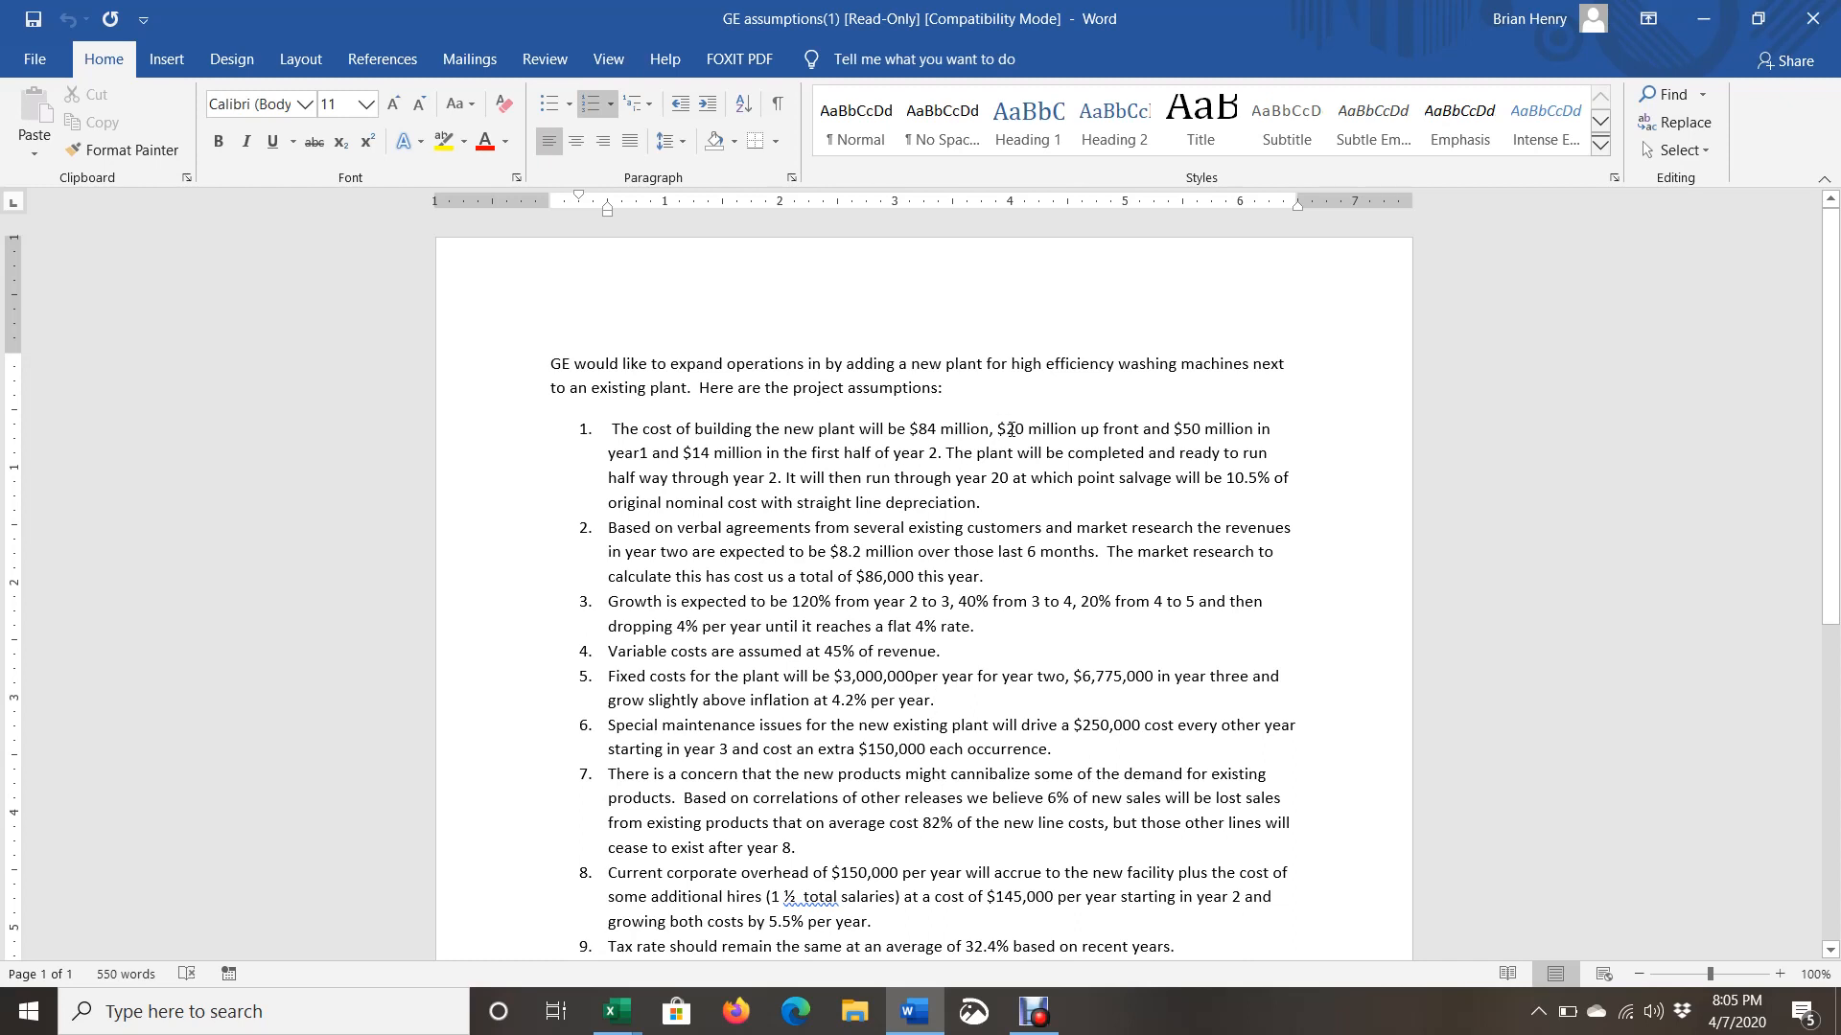
Review the plant's construction cost payments in the Word assumptions document, and switch to the Book1 workbook in Excel to compare the Project Cost row.
drag(1012, 430, 1218, 430)
click(1194, 428)
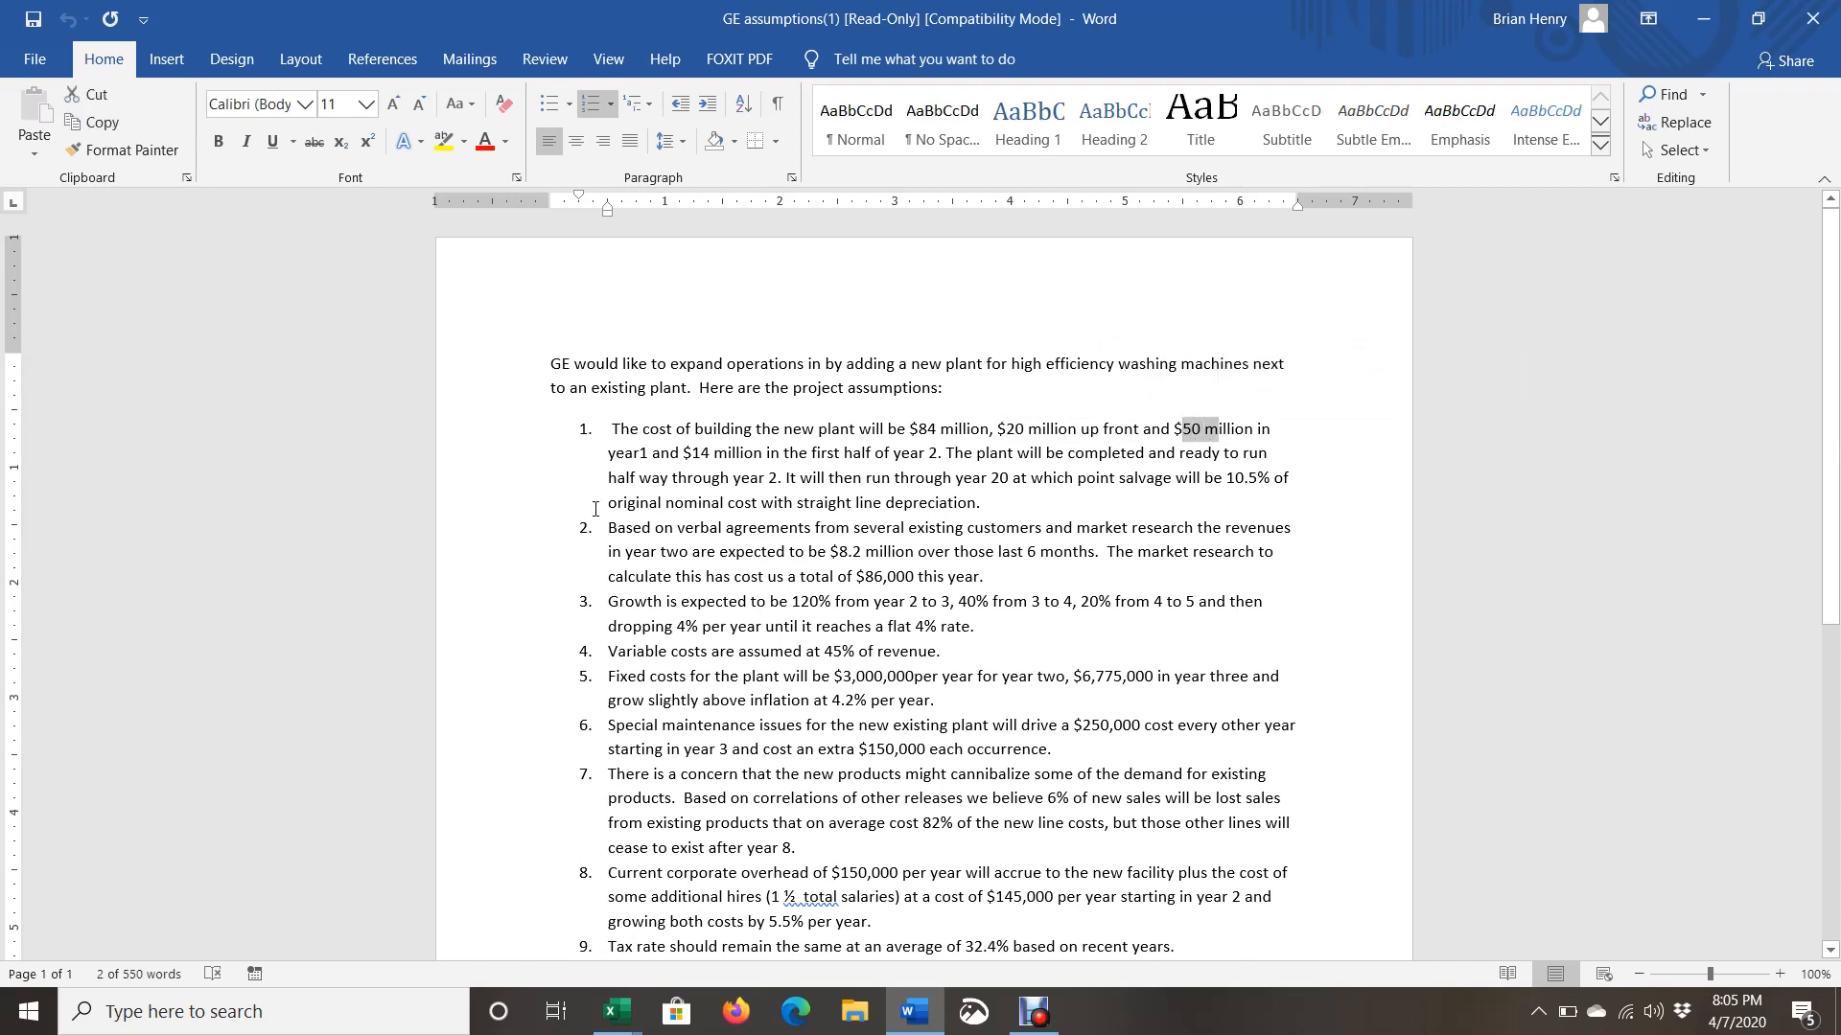
drag(683, 455, 782, 455)
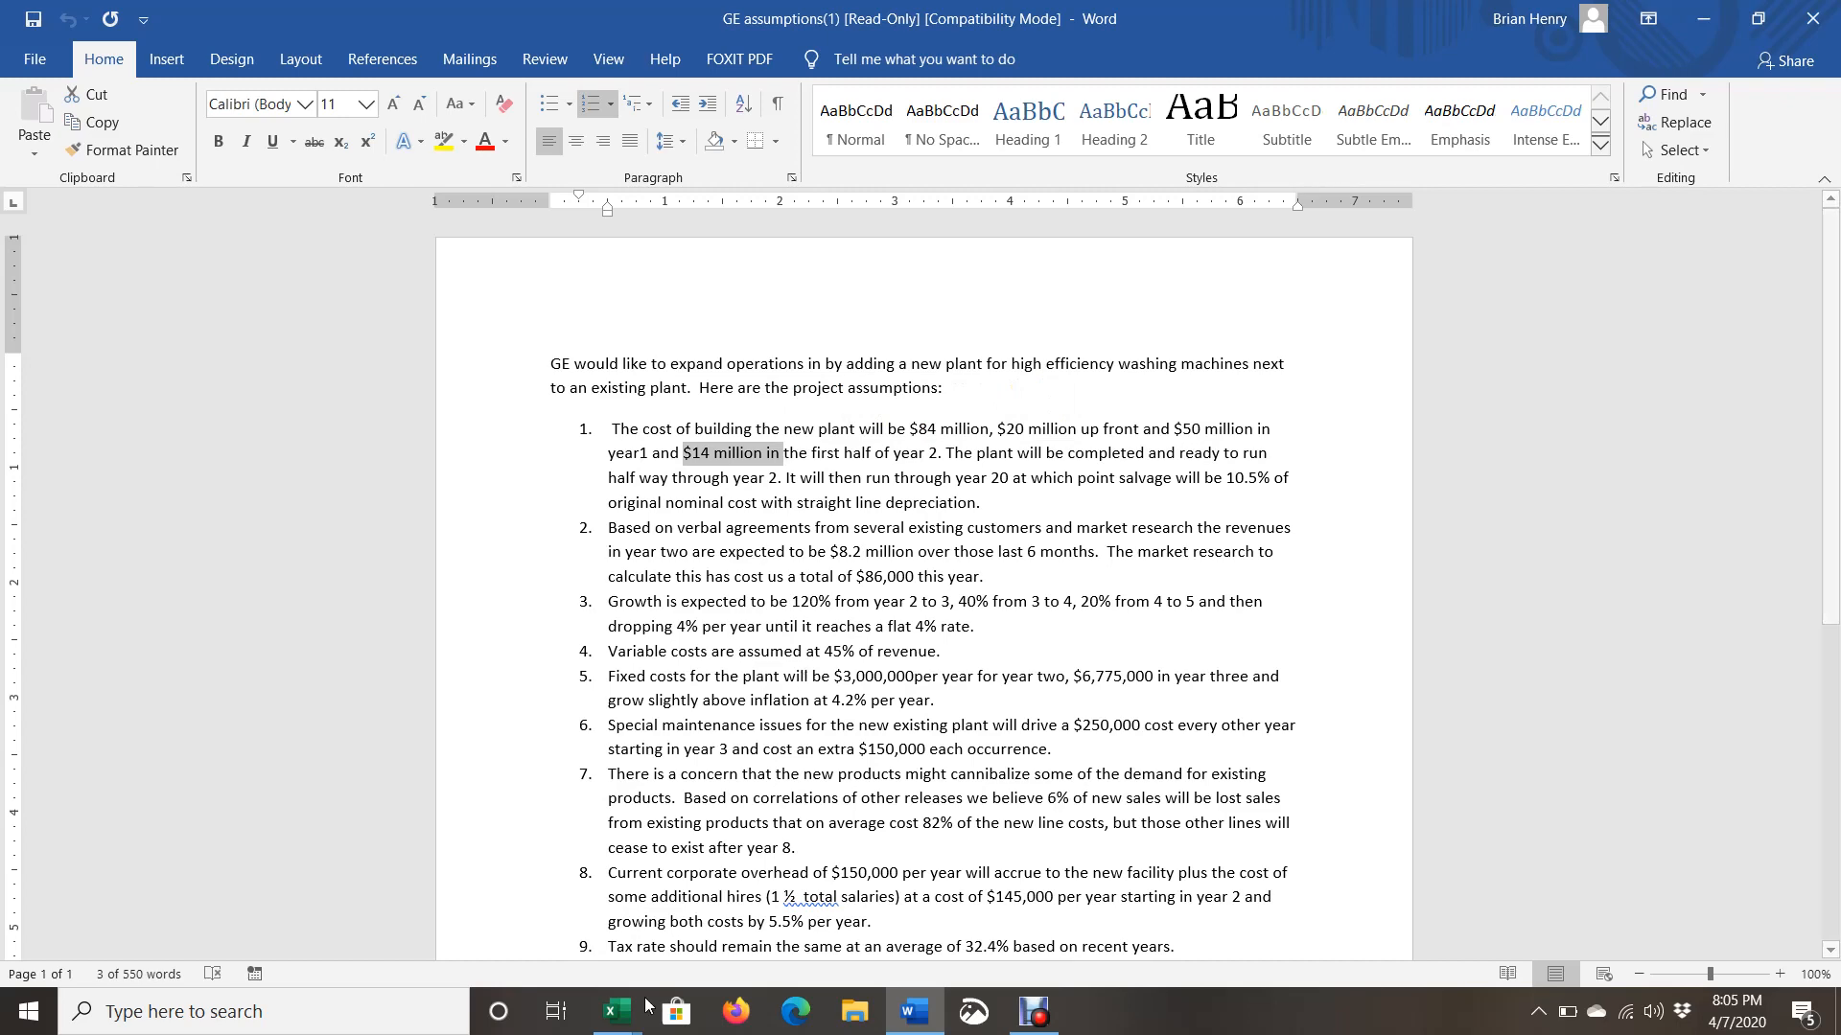
mouse_move(617, 1012)
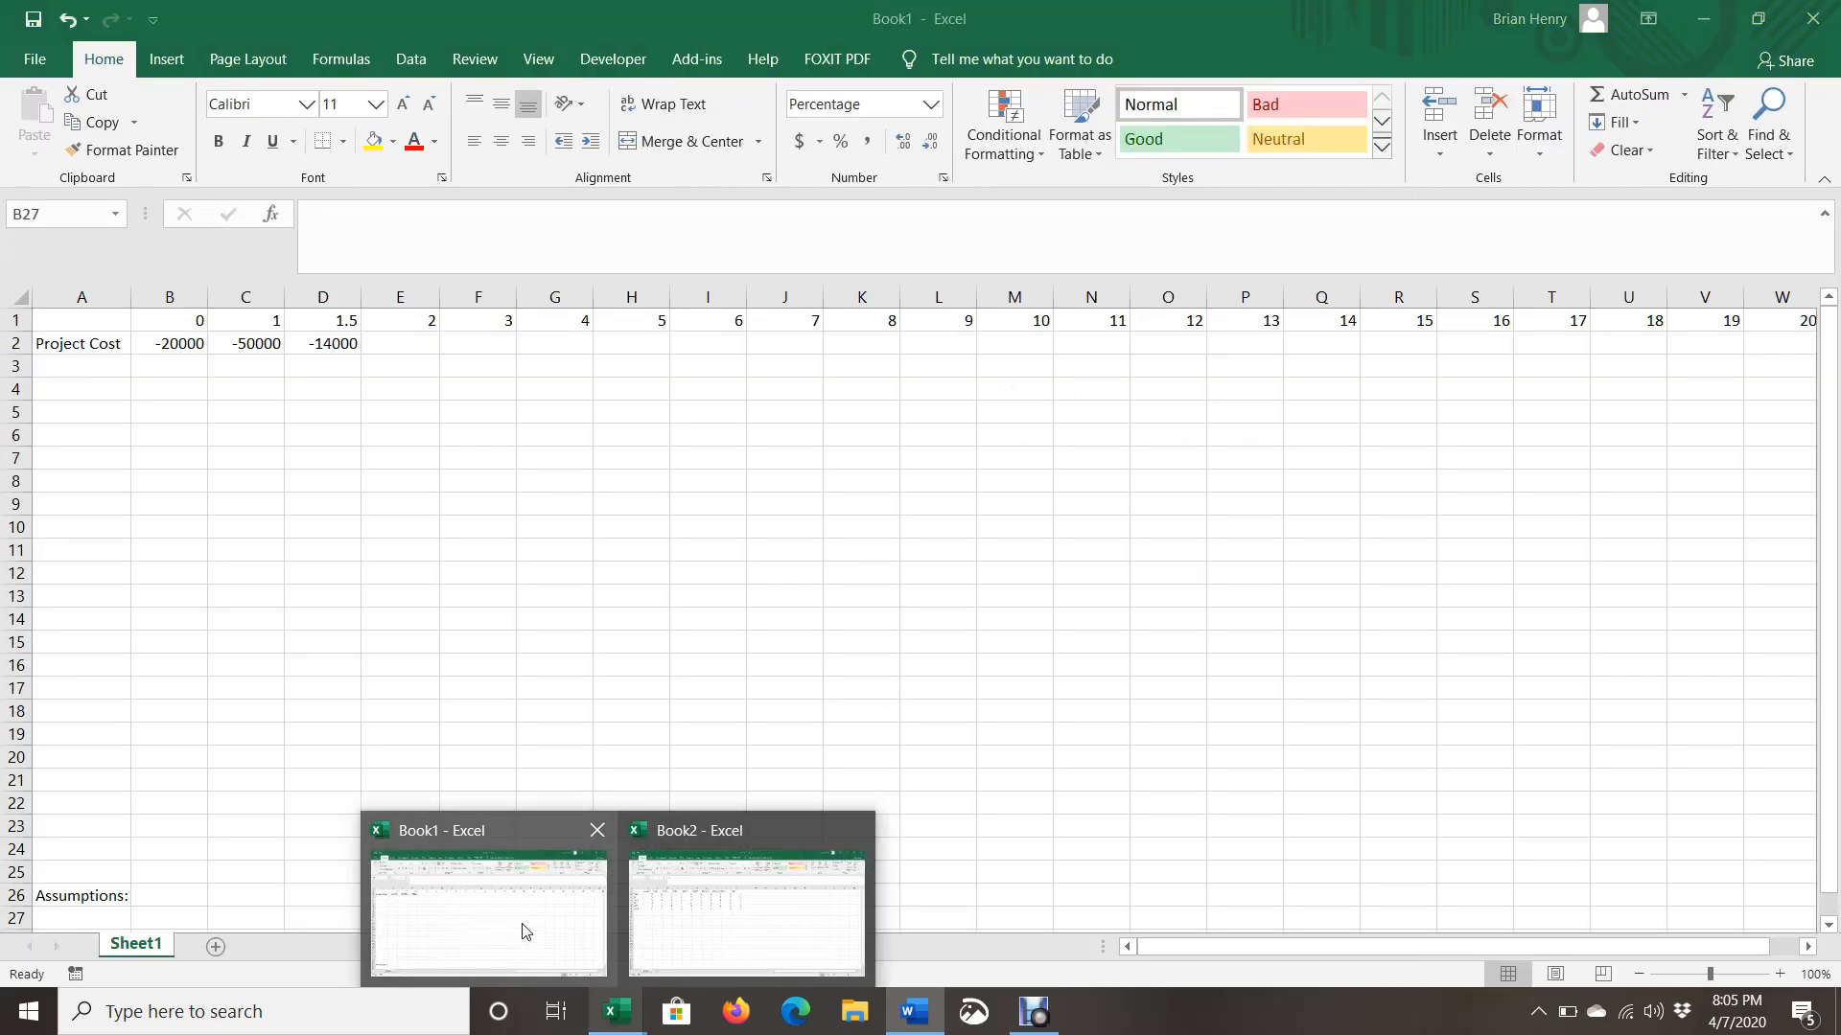
click(522, 930)
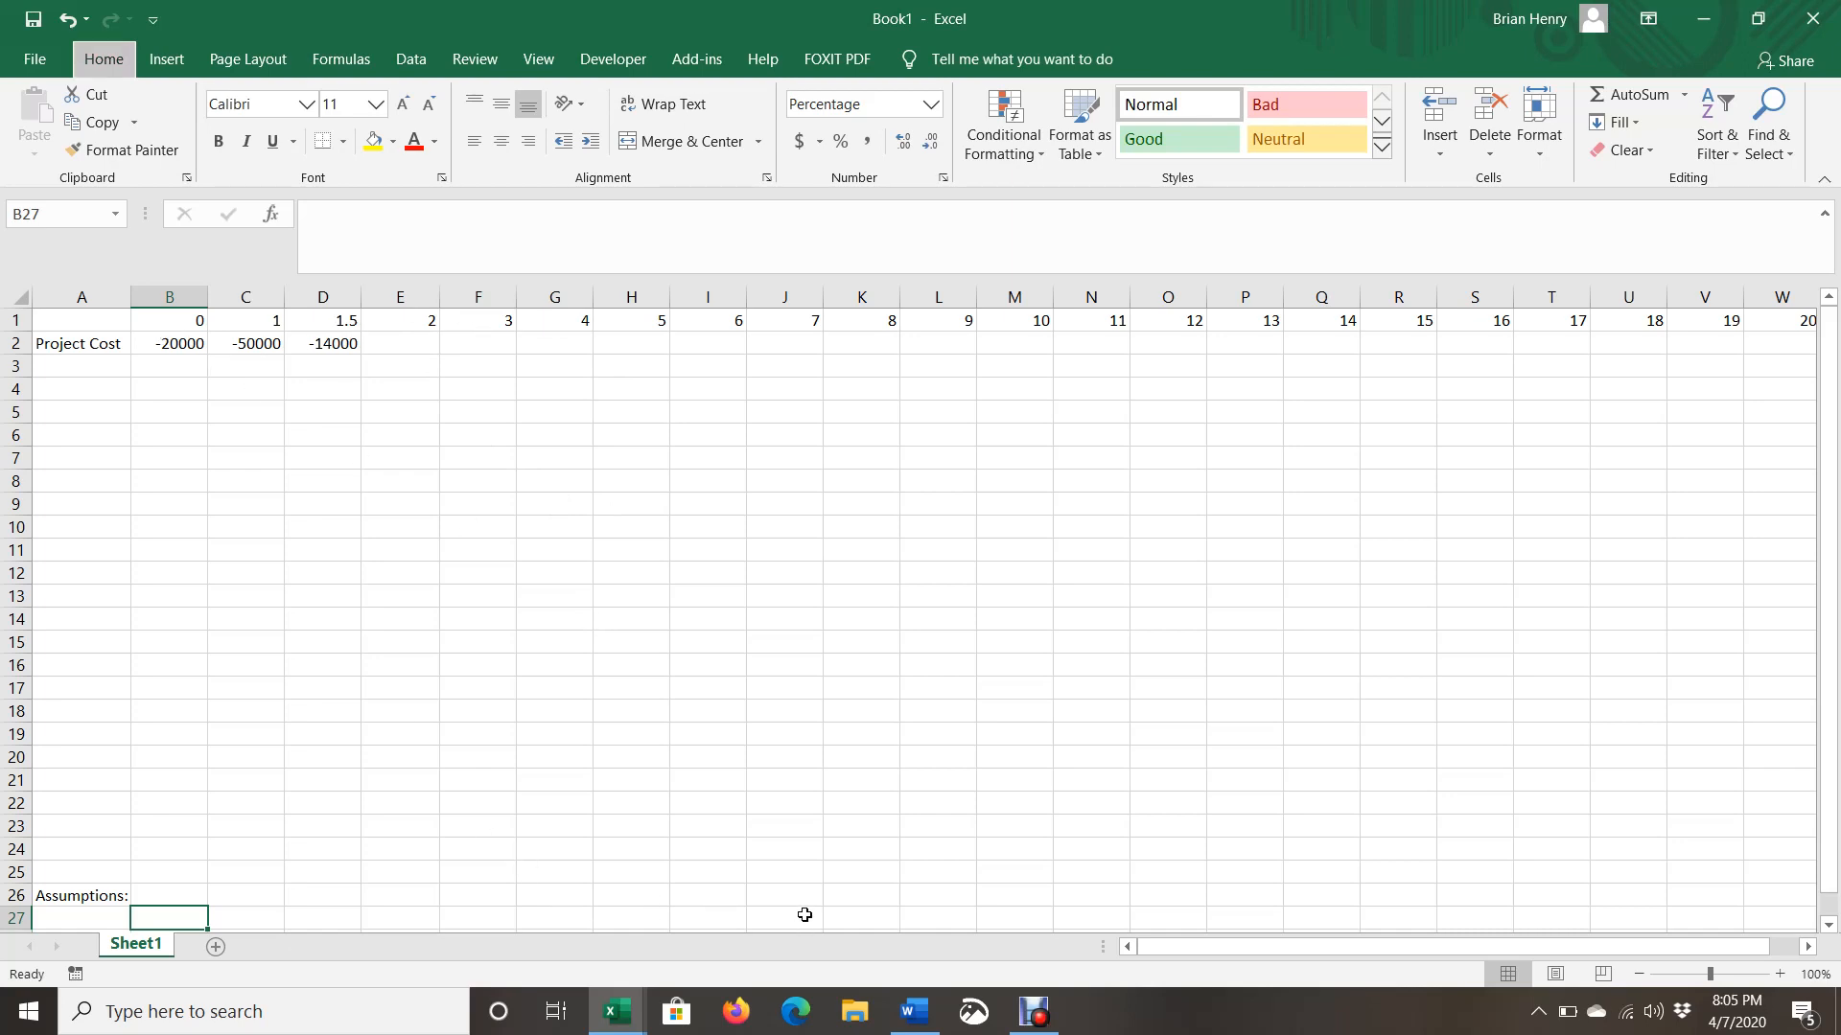
Switch back to the Word assumptions document and review the plant's operating life, salvage percentage and depreciation method.
key(alt+Tab)
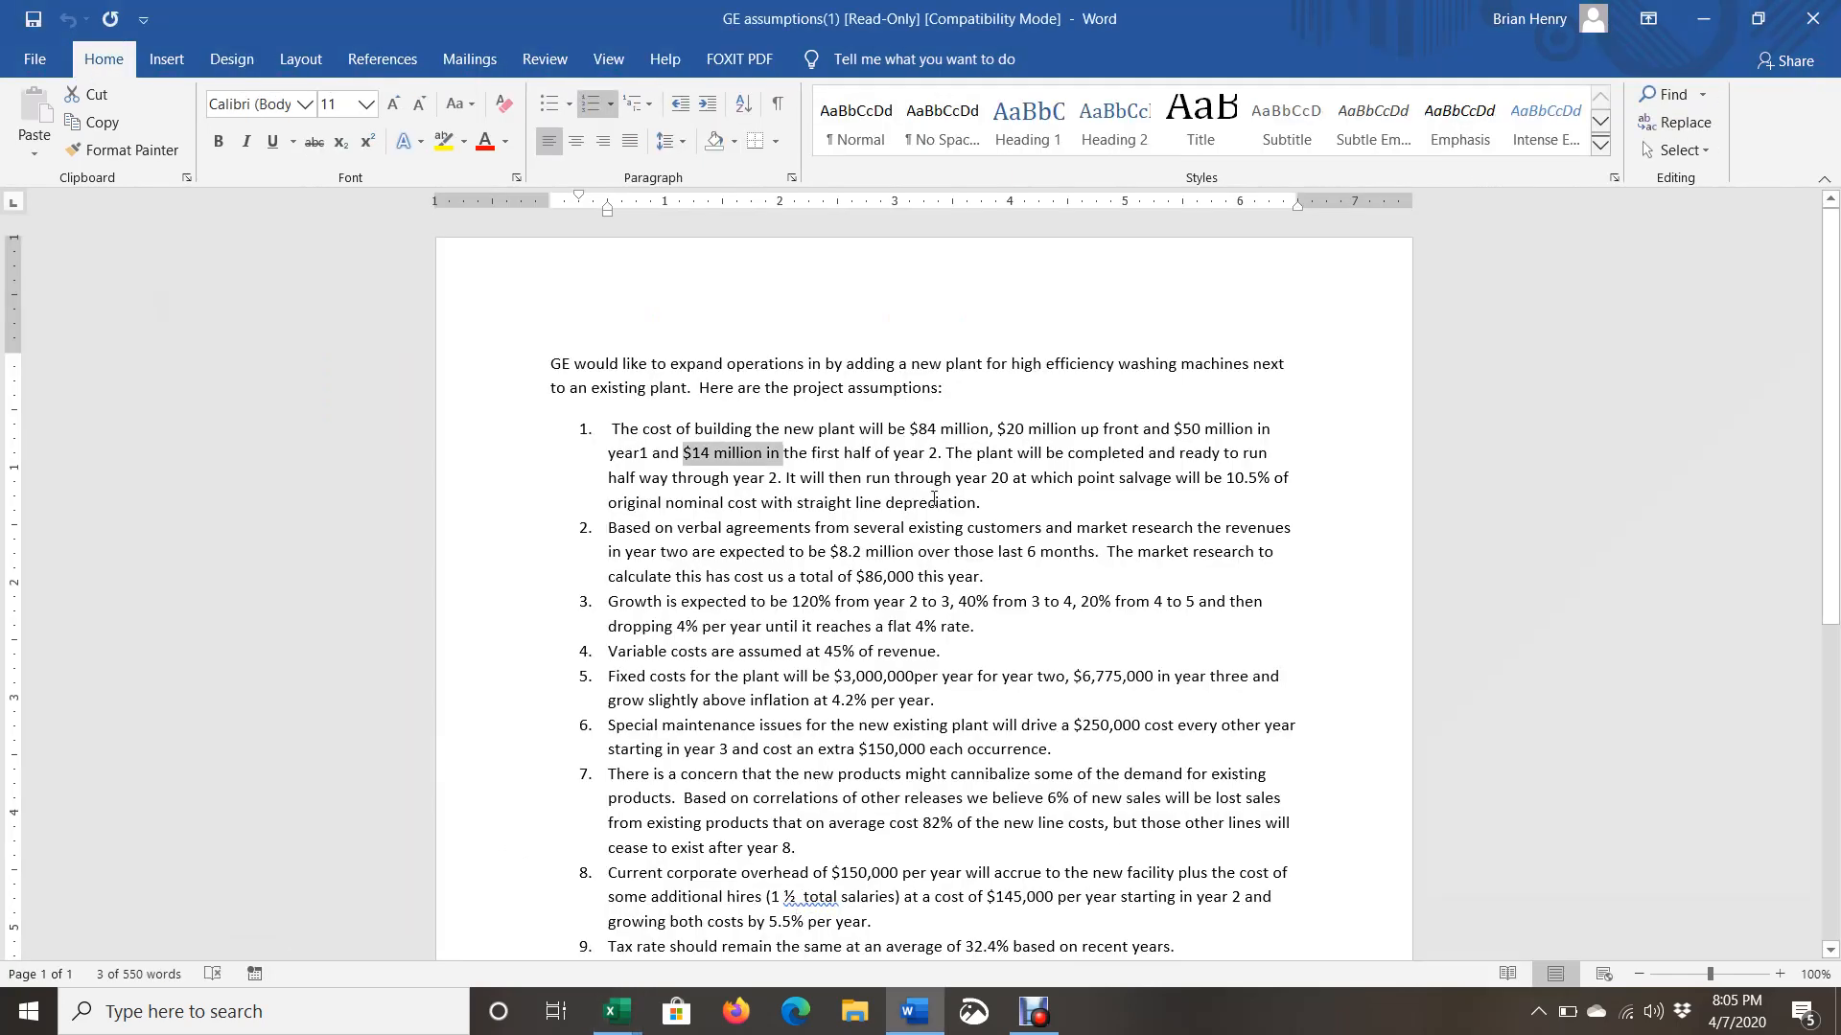
click(934, 500)
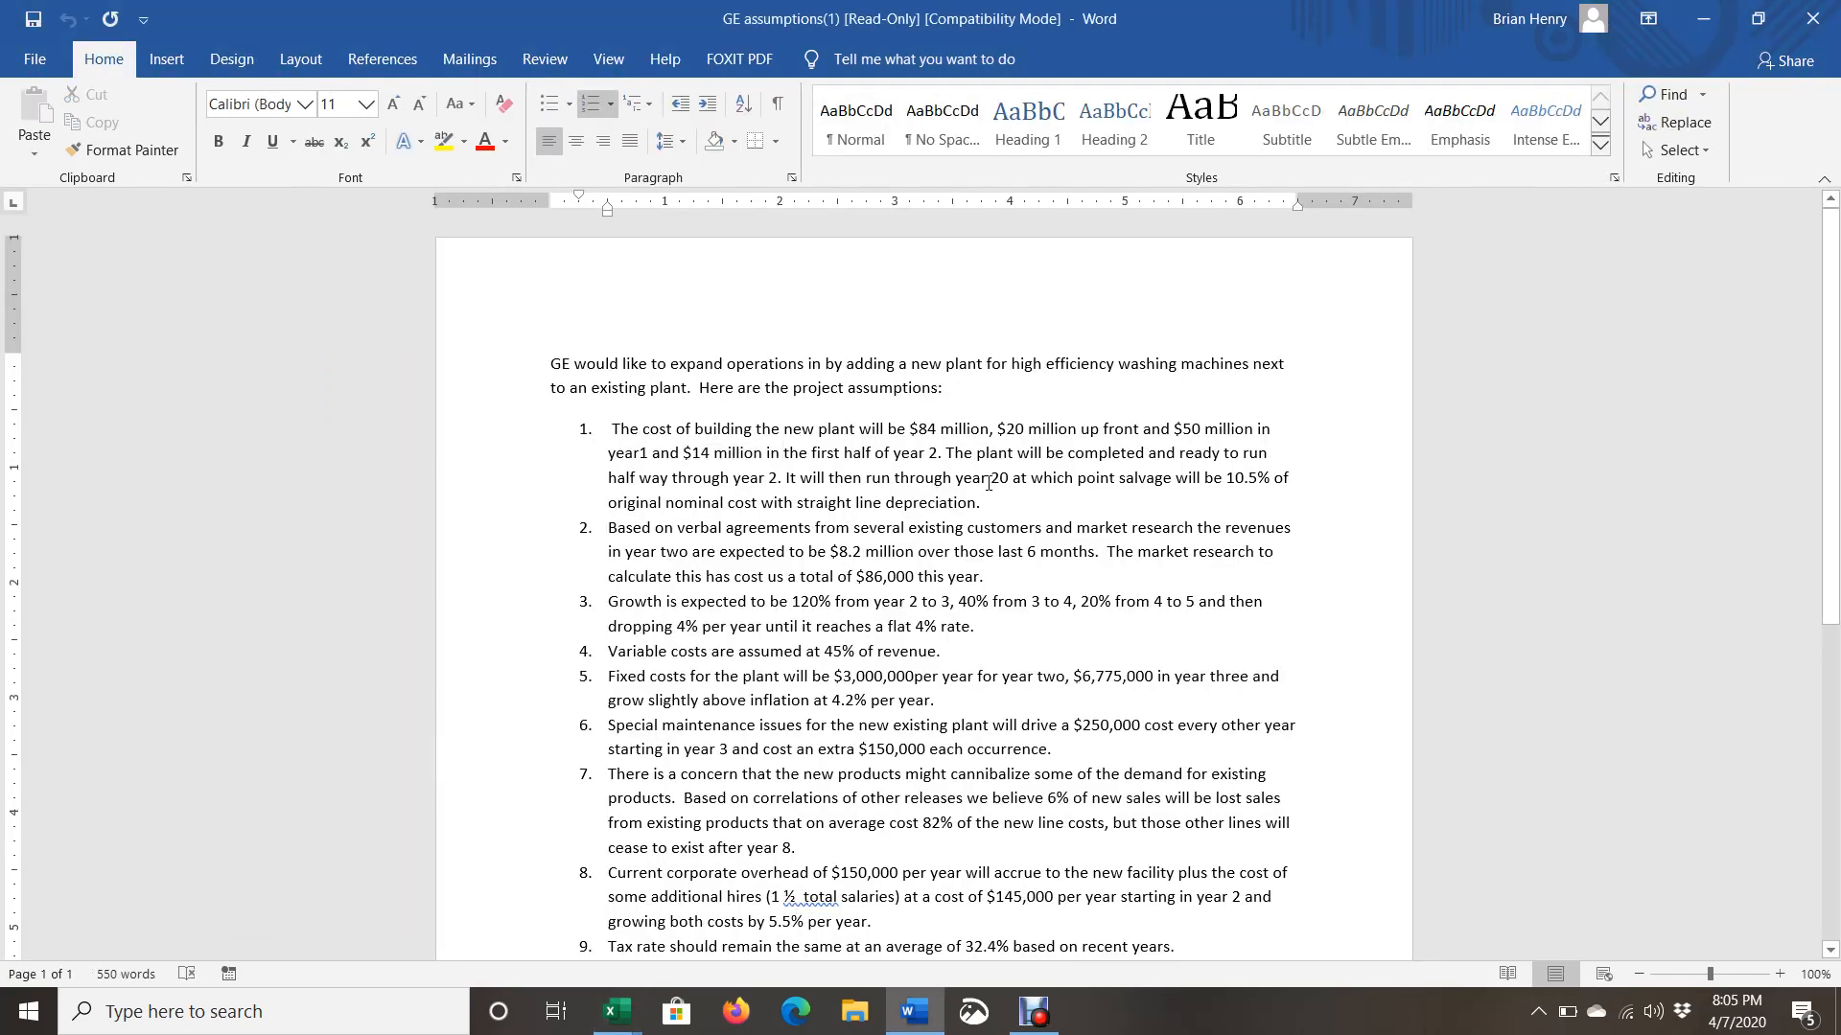
drag(989, 482, 1008, 480)
drag(1227, 477, 981, 504)
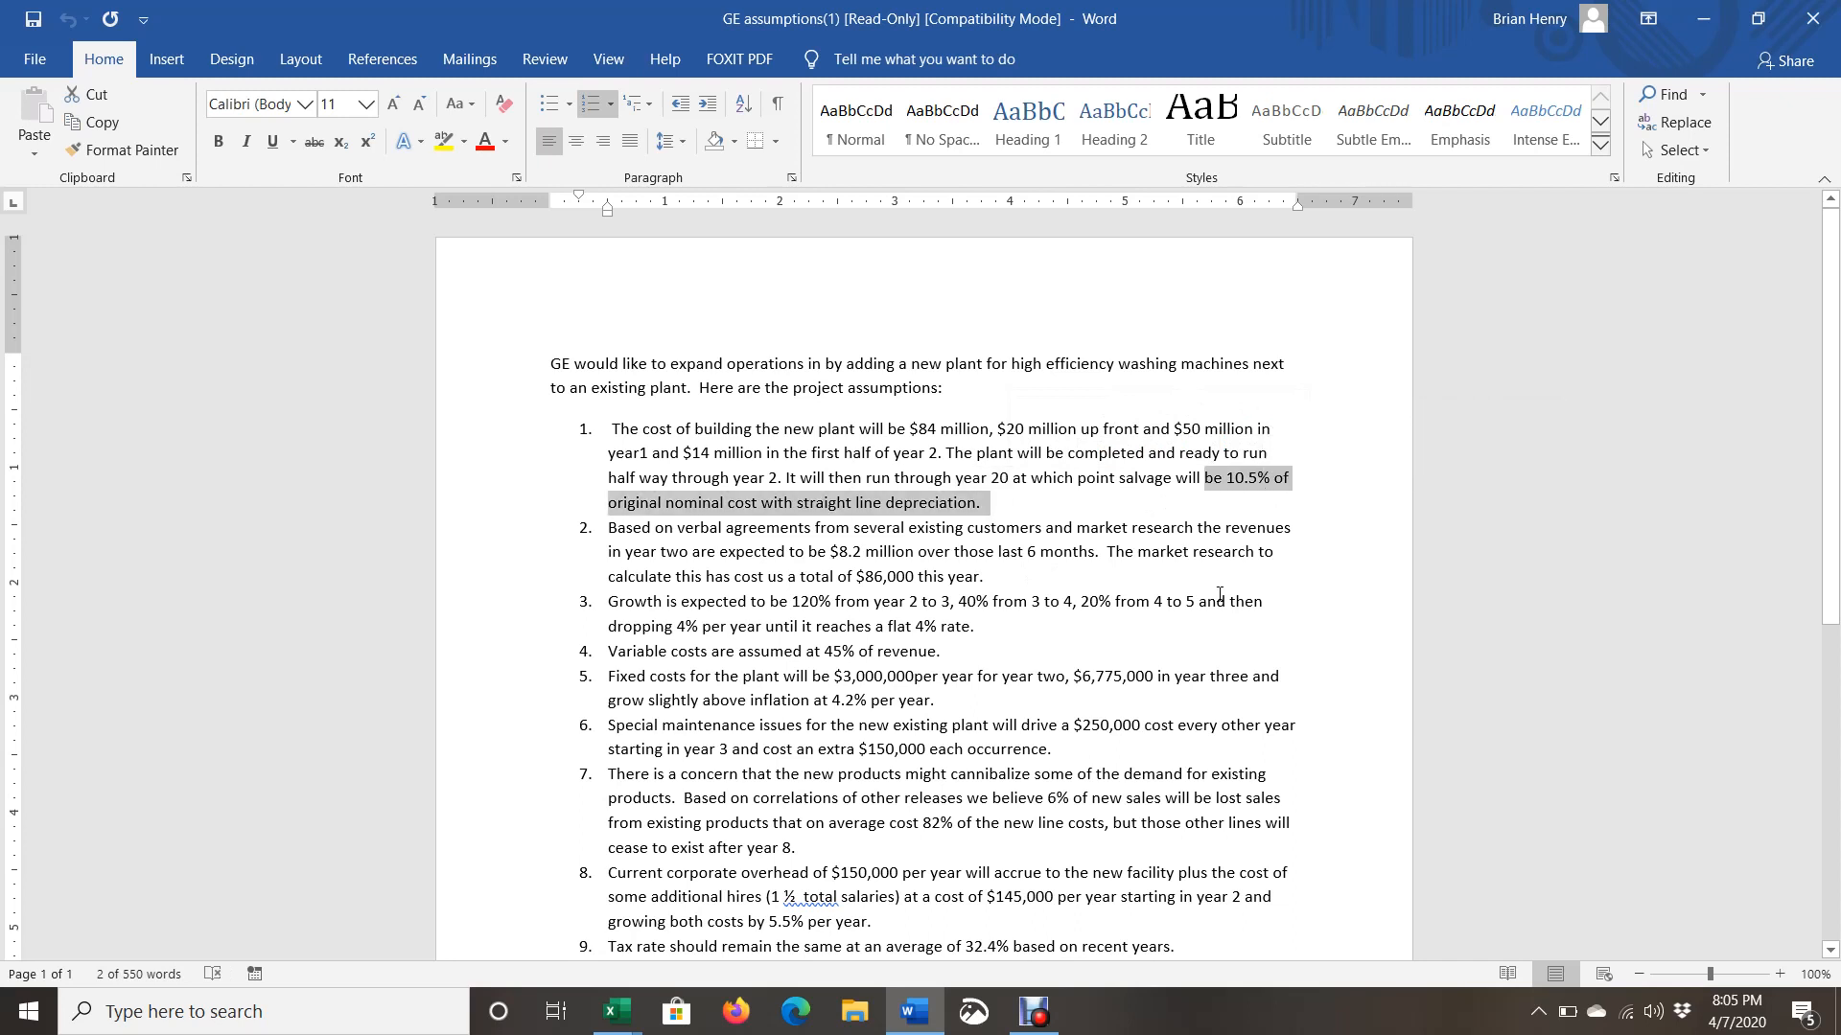
click(859, 502)
drag(798, 503, 976, 504)
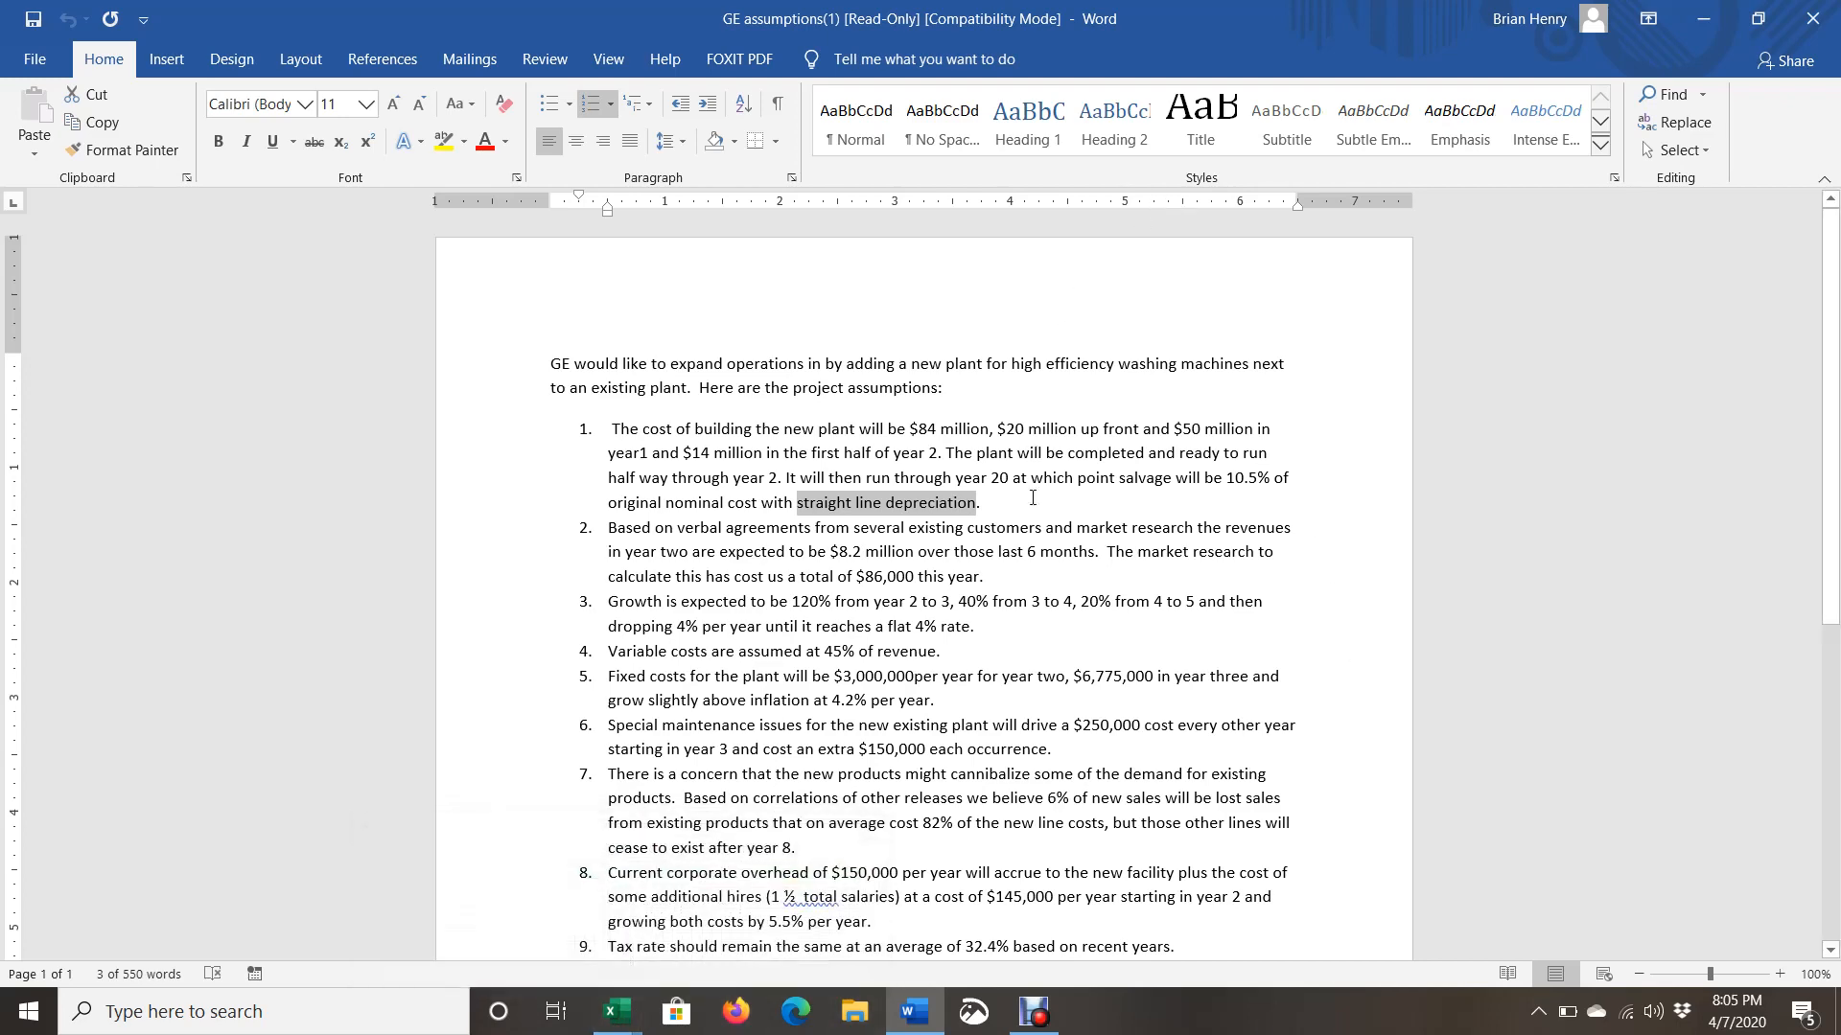
Switch to the Book1 workbook in Excel and add a Salvage assumption of 10.5% in A27:B27.
key(alt+Tab)
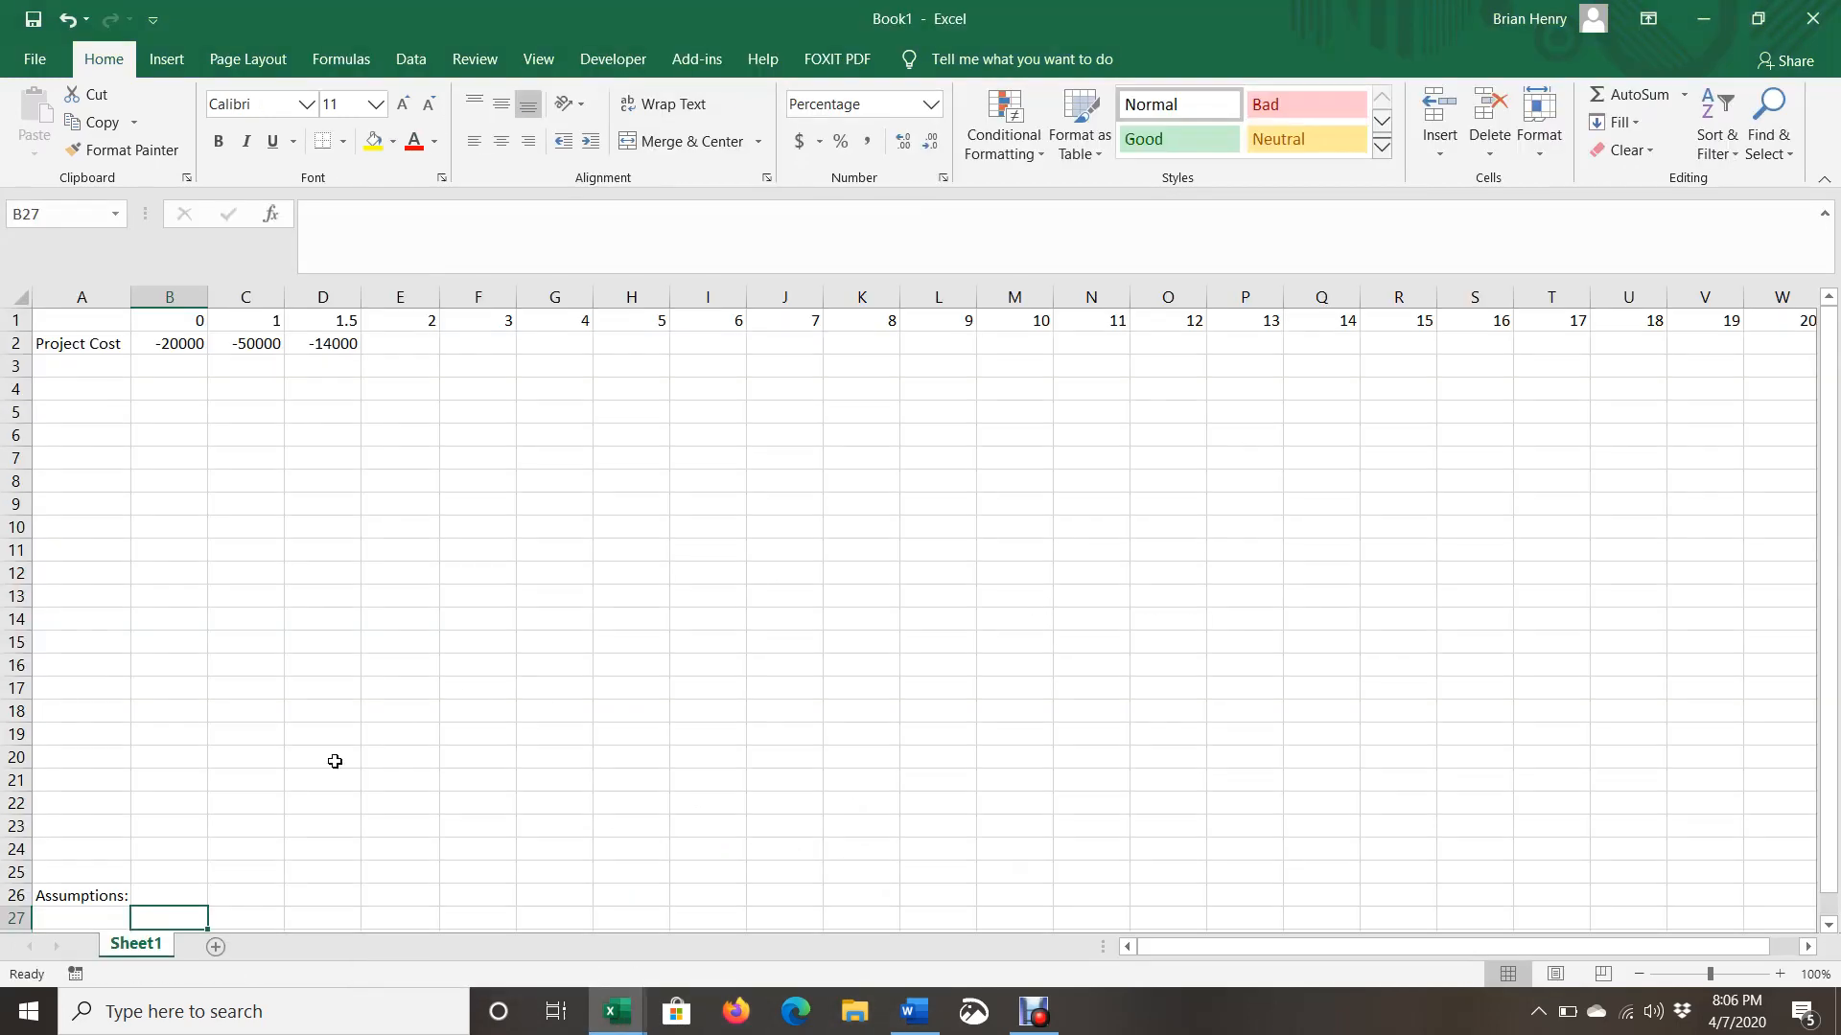
key(Left)
text(Salvage)
key(ctrl+Return)
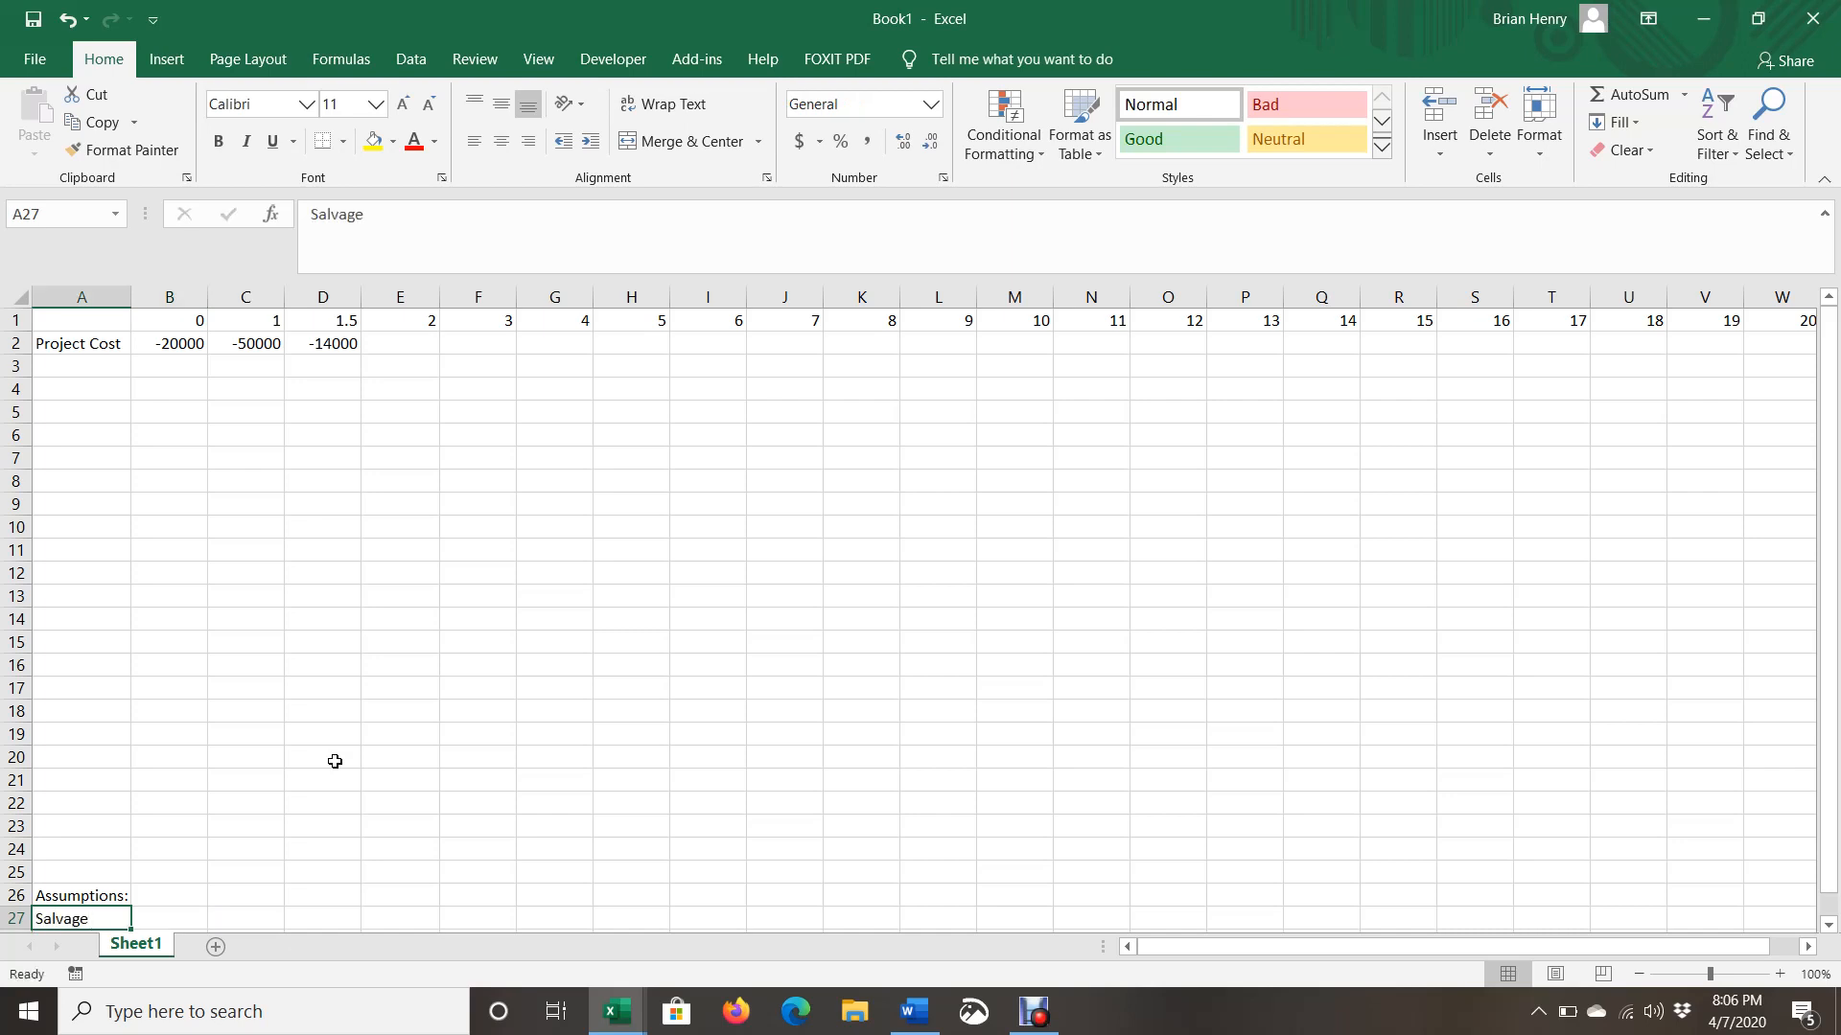
key(Right)
text(10-)
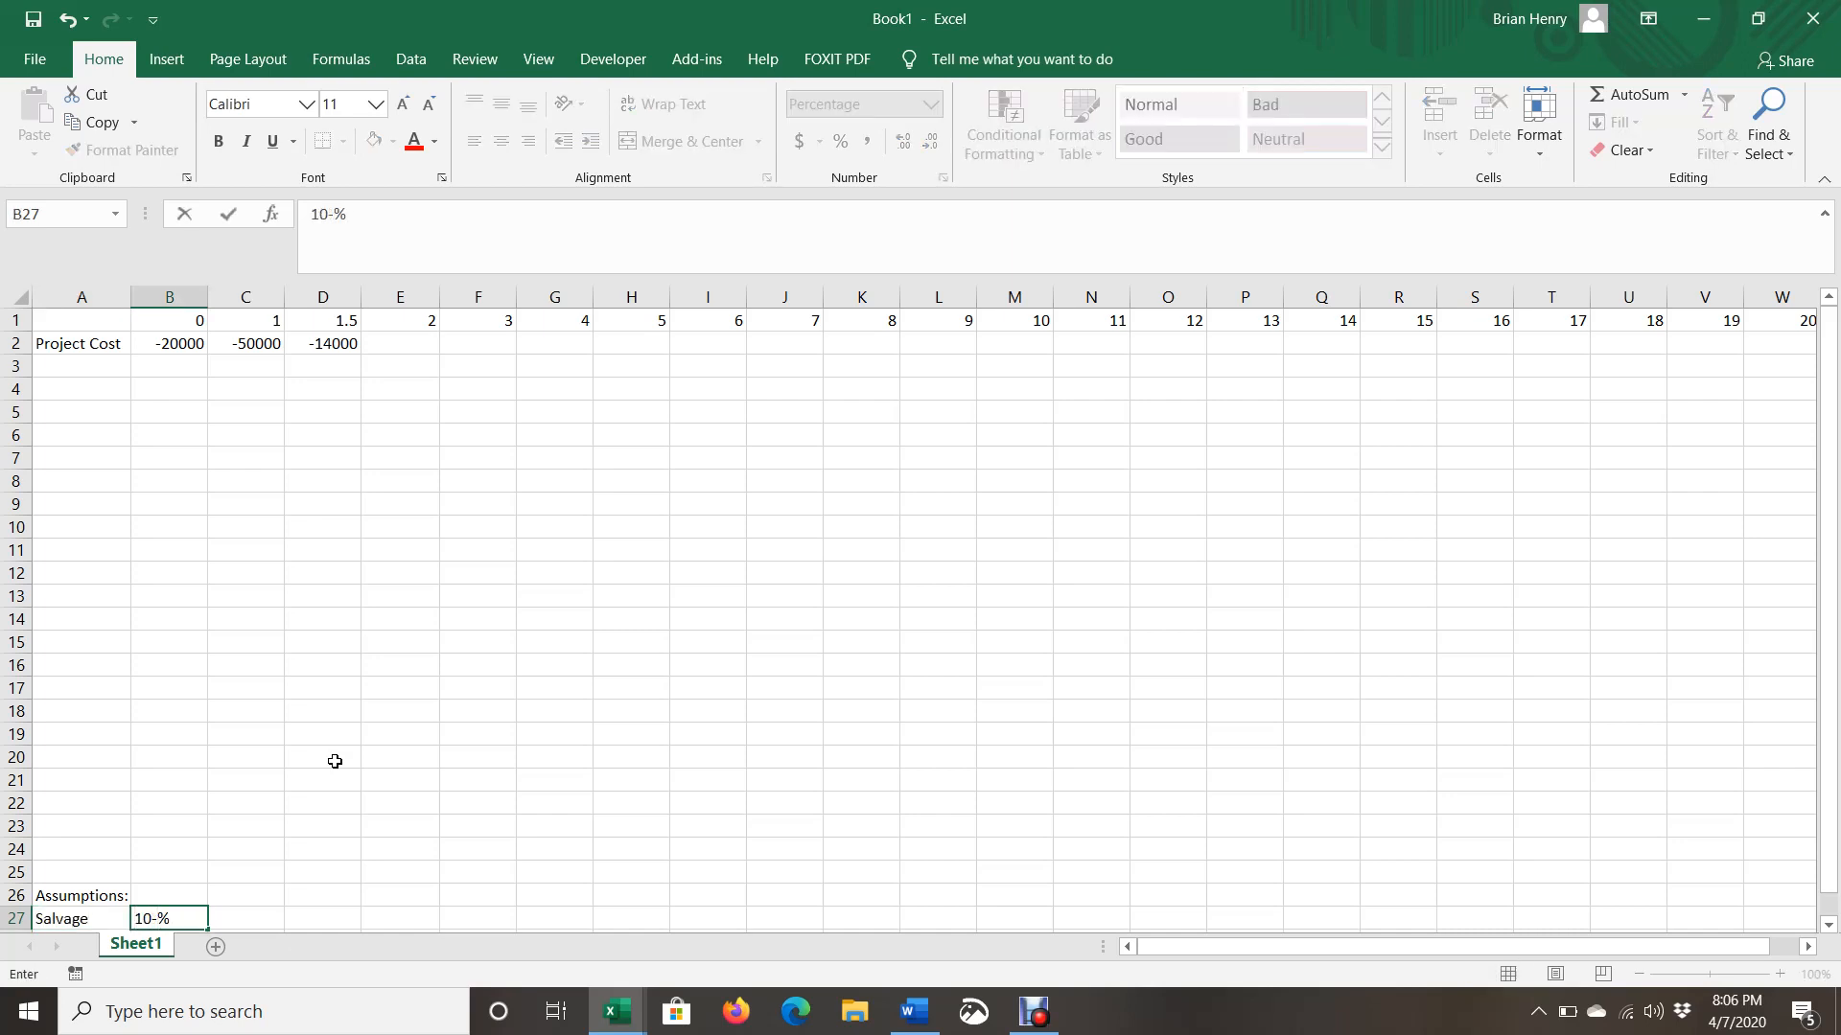
key(BackSpace)
text(.5)
key(Return)
Label cell A19 as Salvage in the cash flow area above the assumptions.
scroll(283, 772, up, 1)
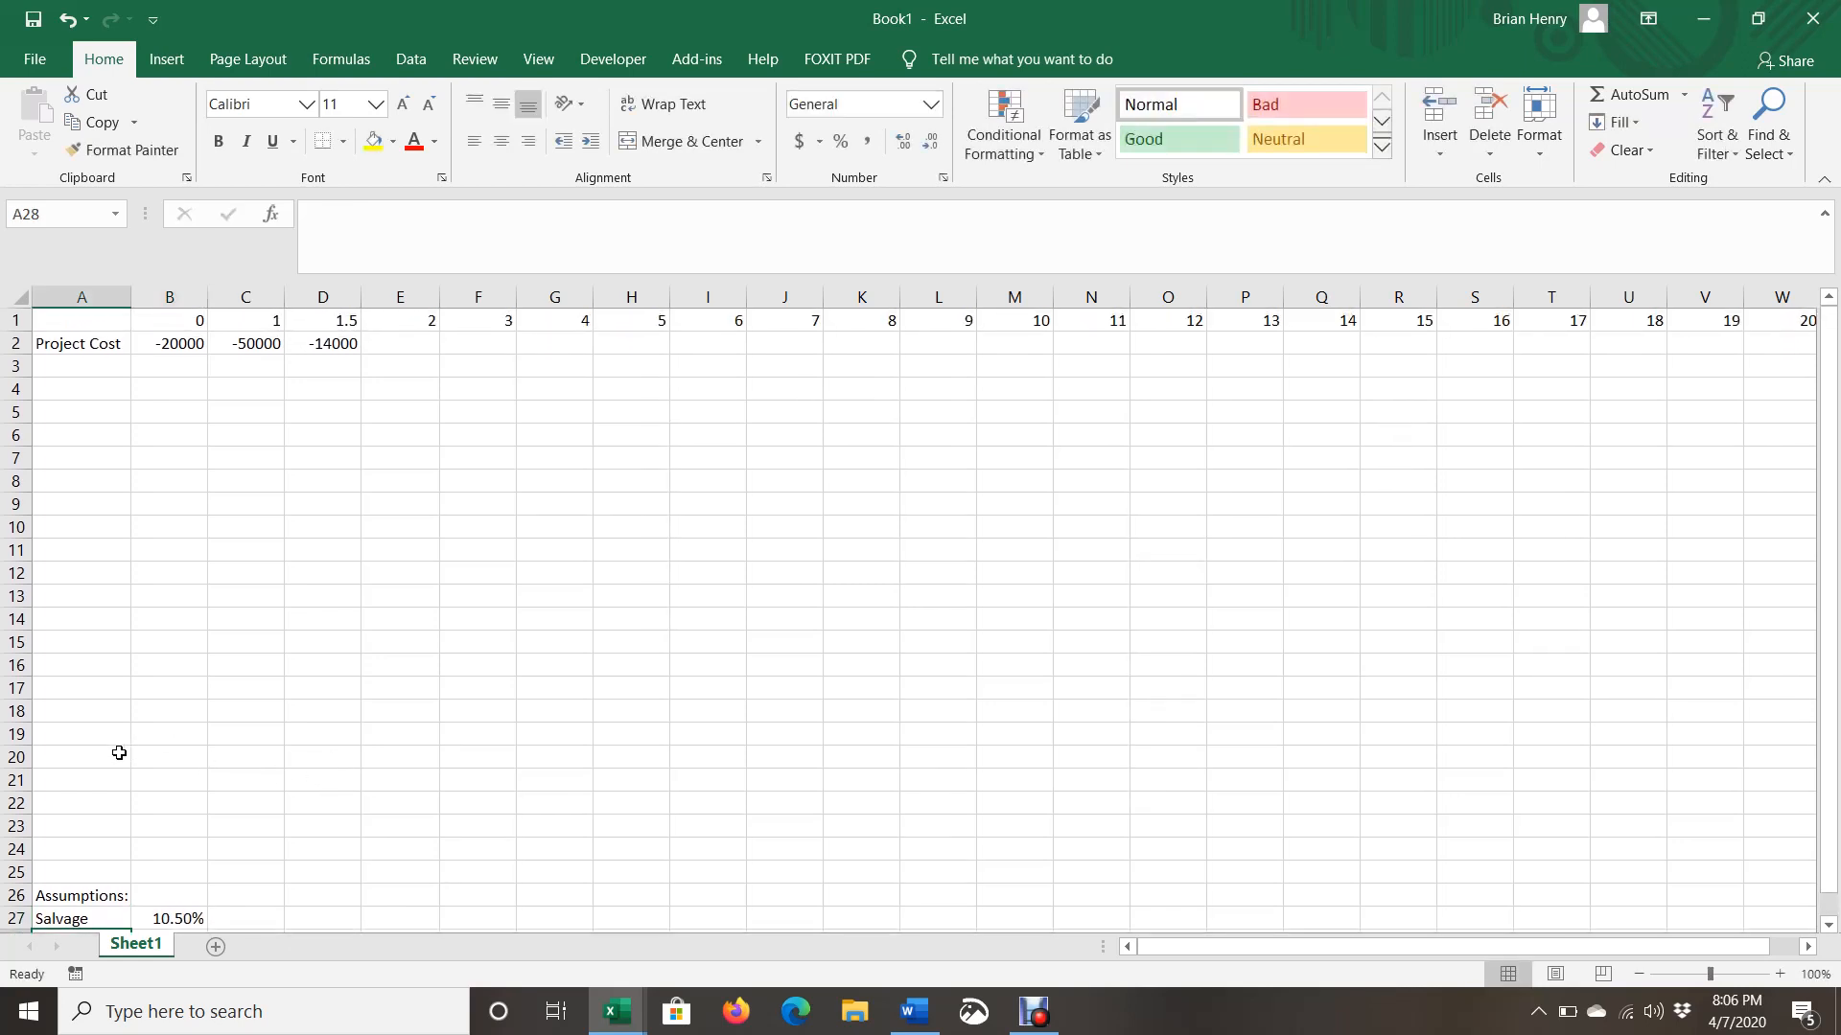
click(97, 738)
text(Salvage)
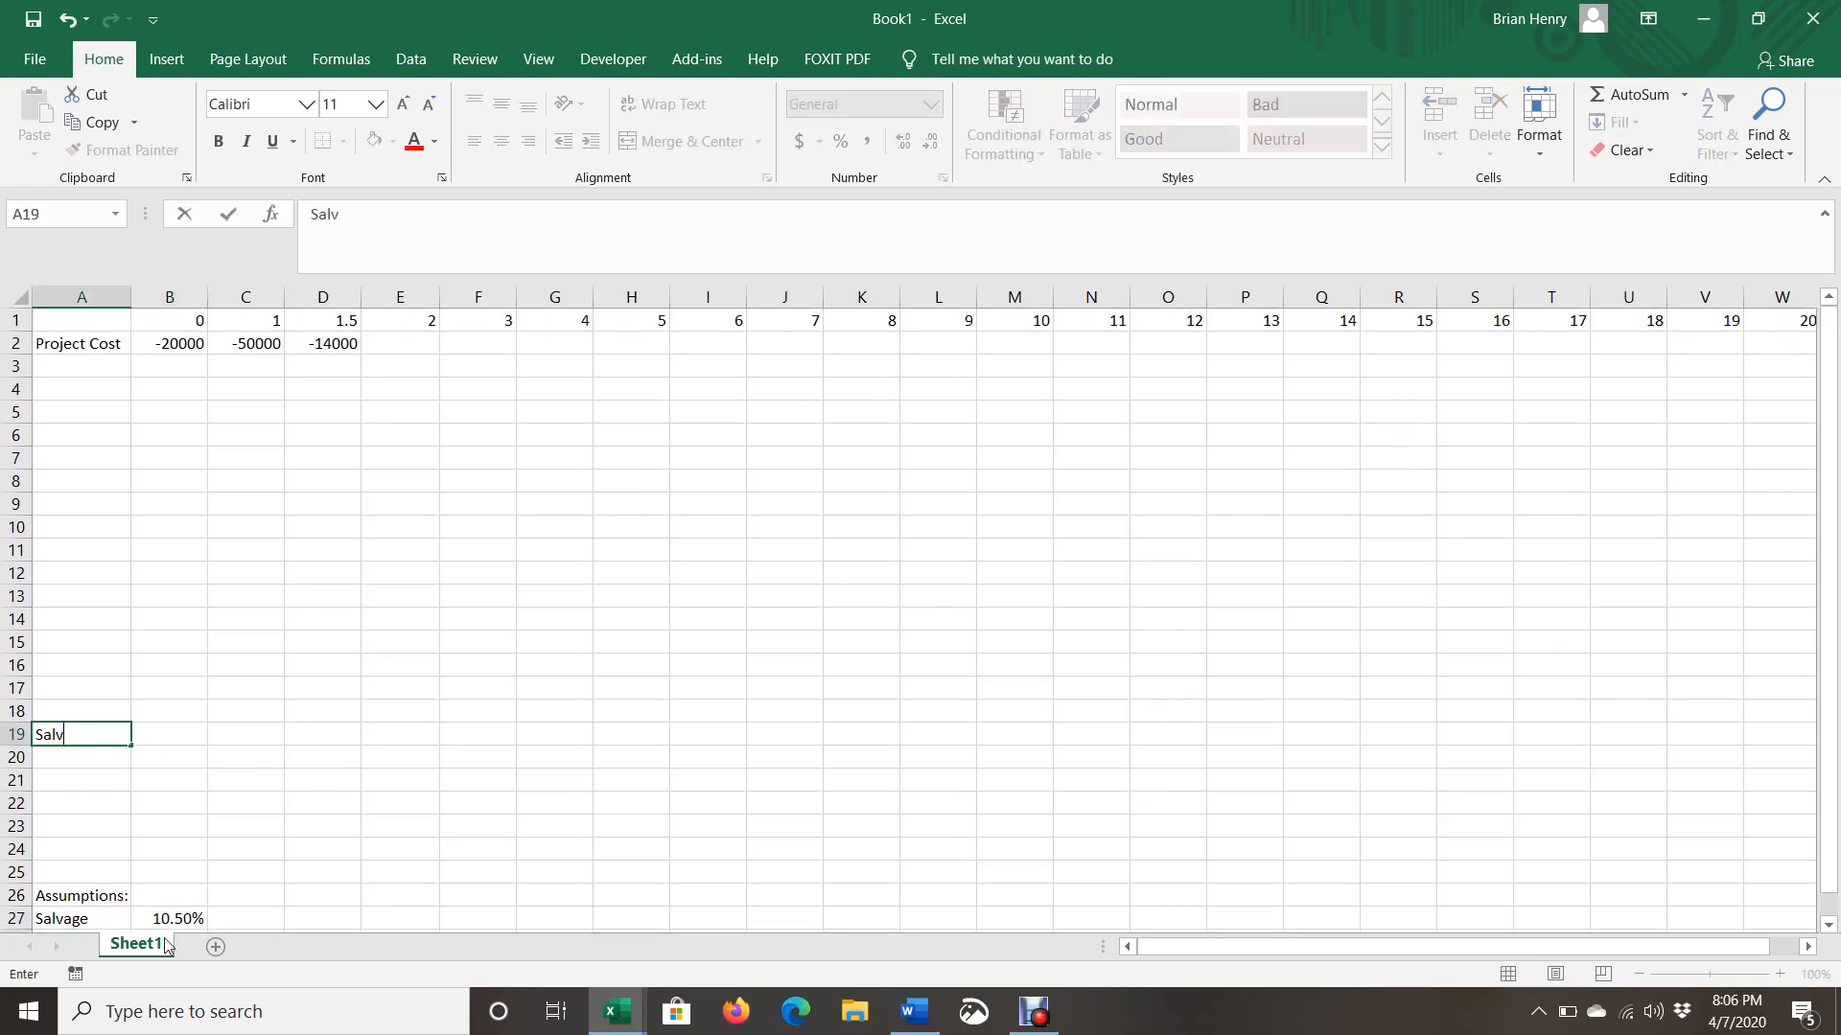
key(Return)
Calculate the year 20 salvage value in W19 with the formula =$B$27*-SUM(B2:D2).
key(Up)
key(Right)
key(Right)
key(Right)
key(Right)
key(Right)
key(Right)
key(Right)
key(Right)
key(Right)
key(Right)
key(Right)
key(Right)
key(Right)
key(Right)
key(Right)
key(Right)
key(Right)
key(Right)
key(Right)
key(Right)
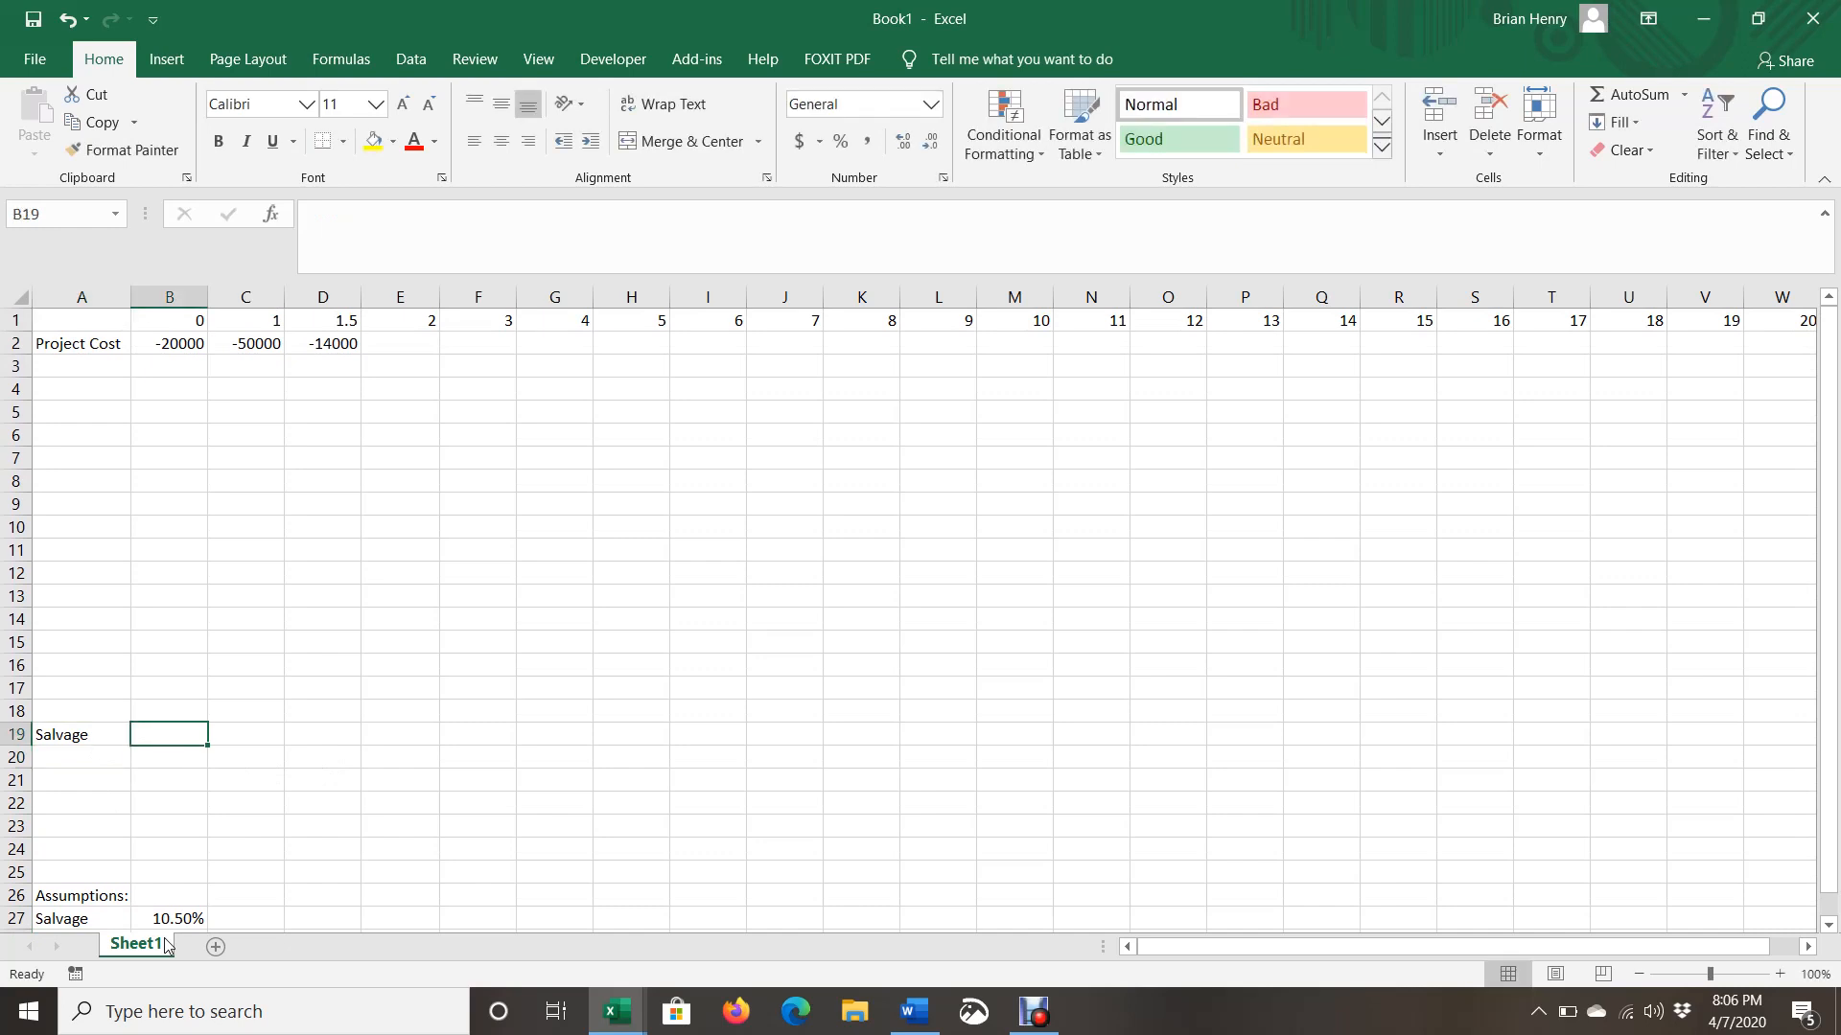
key(Right)
key(Right)
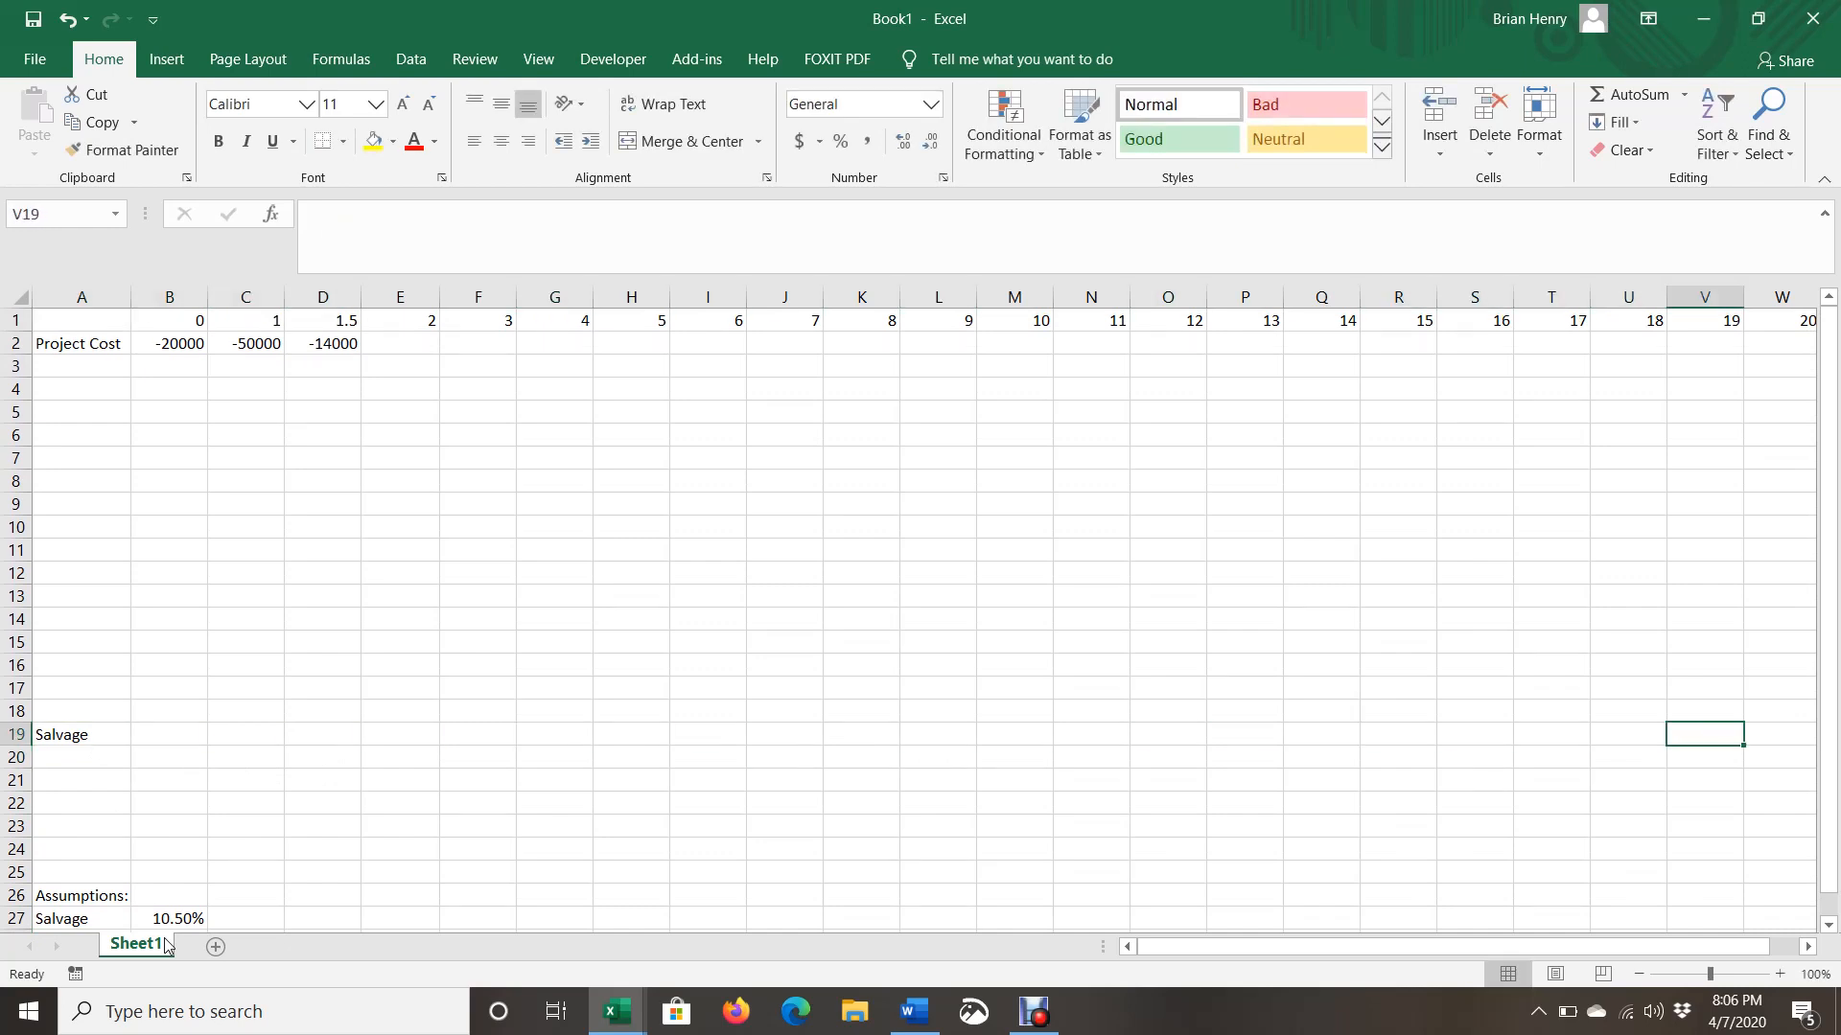
text(=)
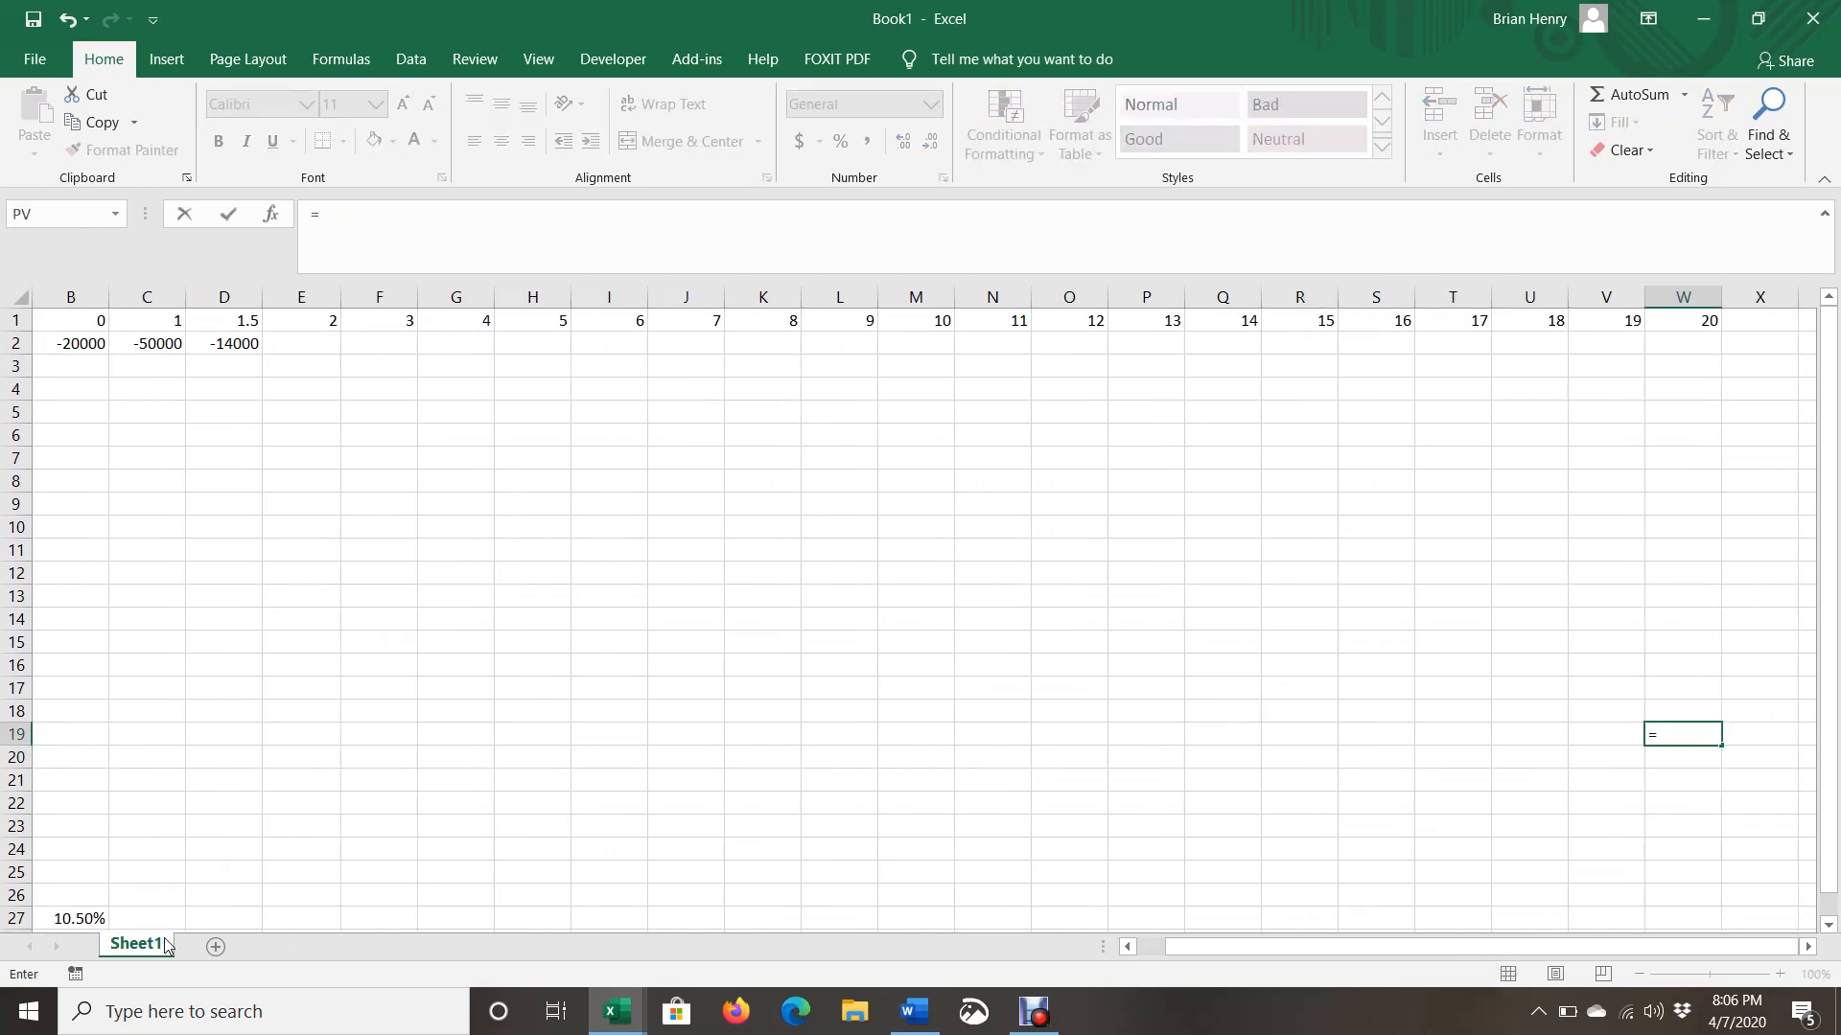
key(Left)
key(Left)
key(Left)
key(Left)
key(Left)
key(Left)
key(Left)
key(Left)
key(Left)
key(Left)
key(Left)
key(Left)
key(Left)
key(Left)
key(Left)
key(Left)
key(Left)
key(Left)
key(Left)
key(Left)
key(Down)
key(Down)
key(Down)
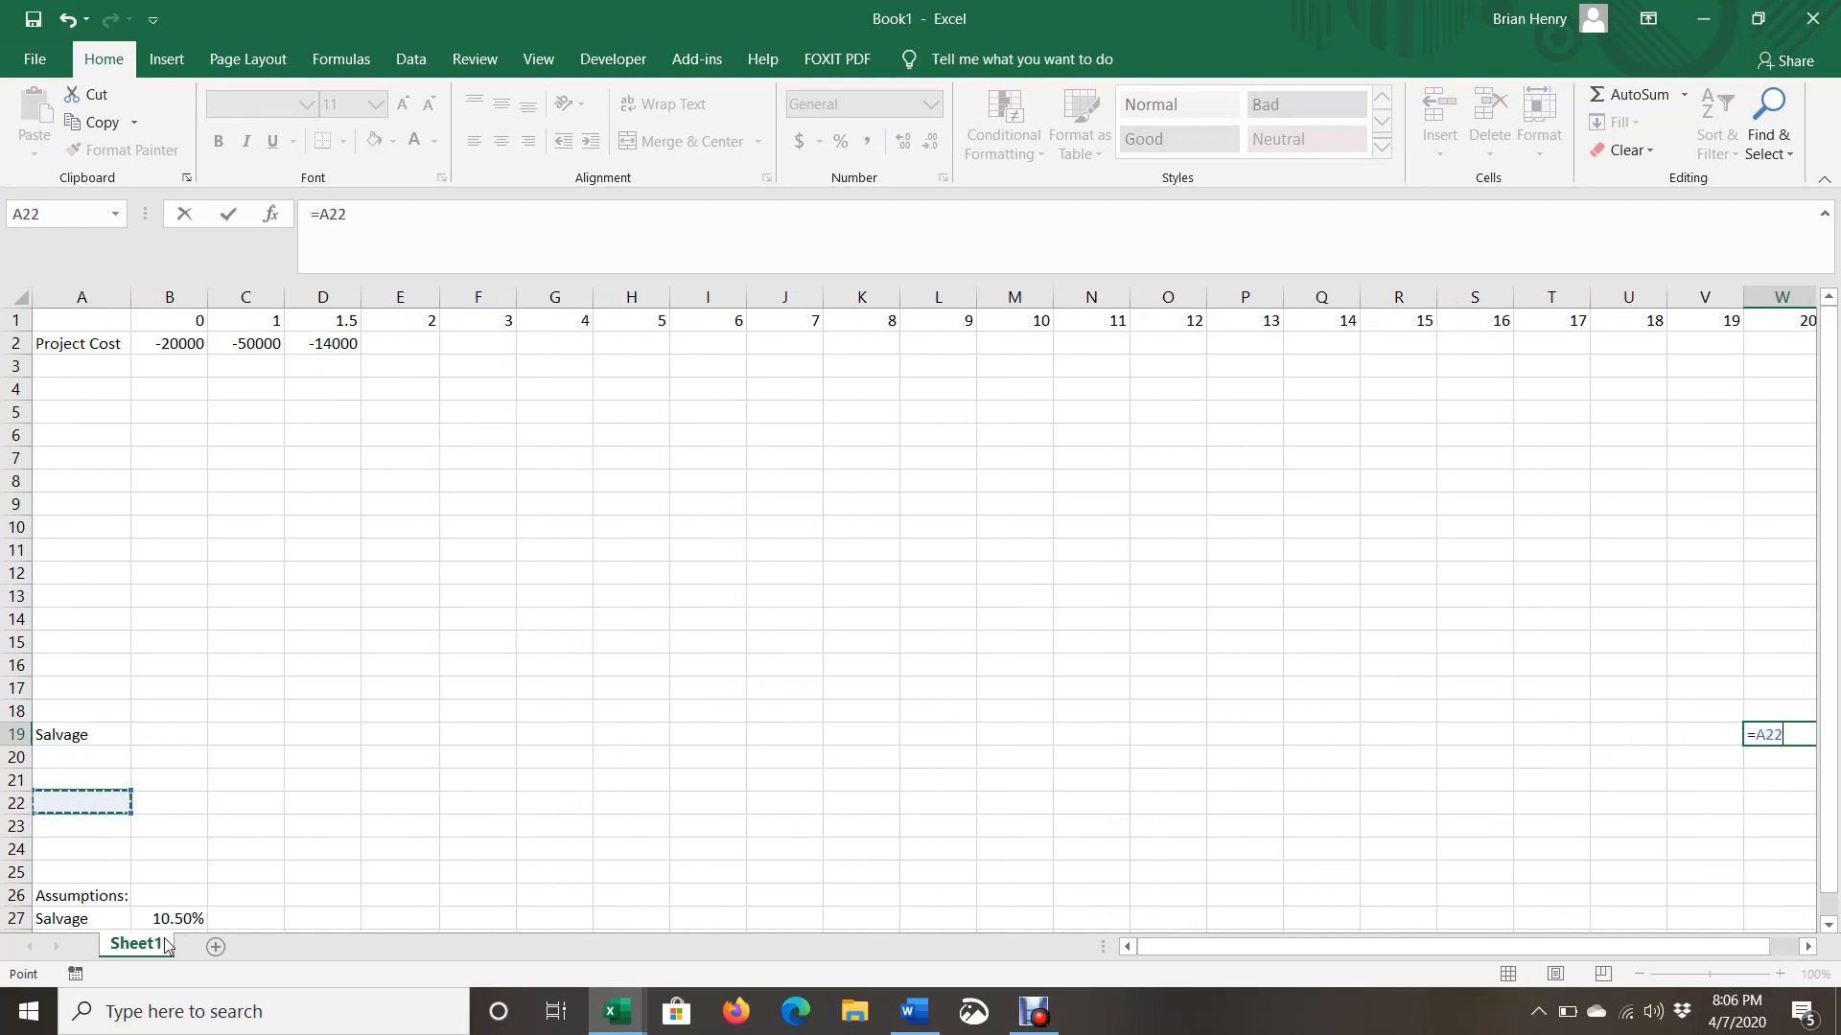
key(Down)
key(Down)
key(Down)
key(Down)
key(Down)
key(Right)
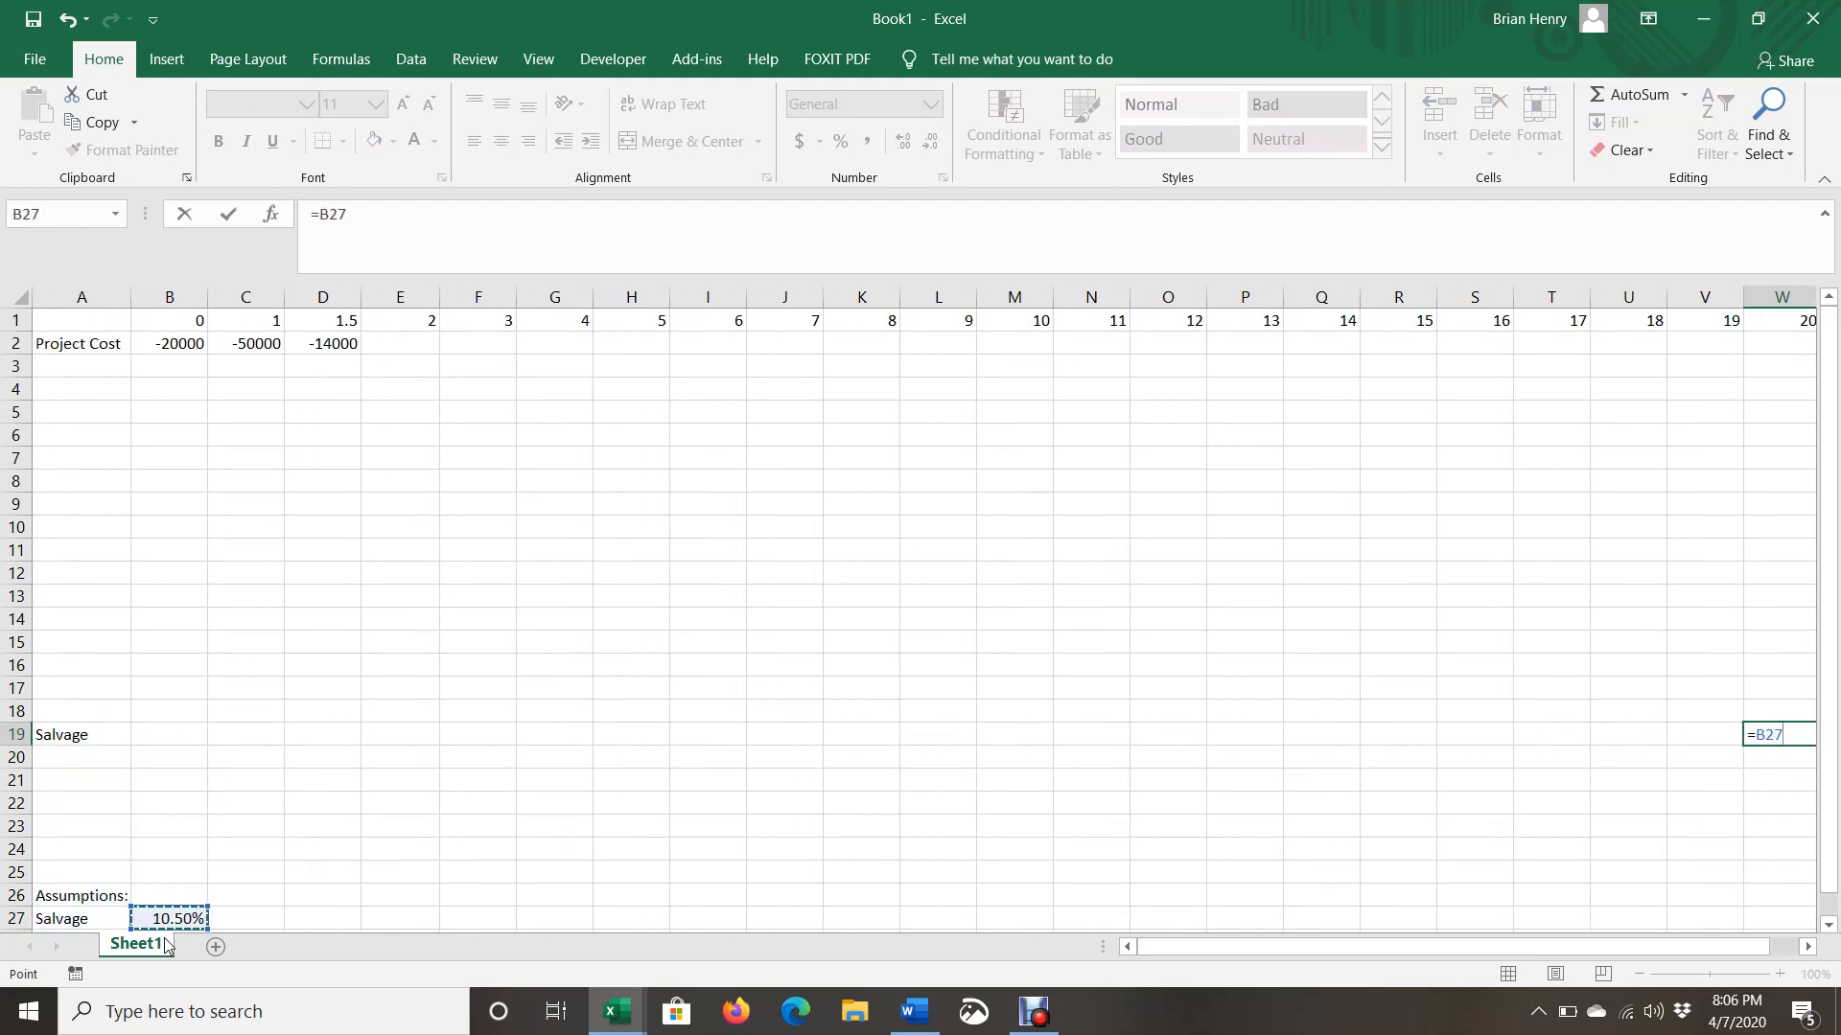
key(F4)
text(*)
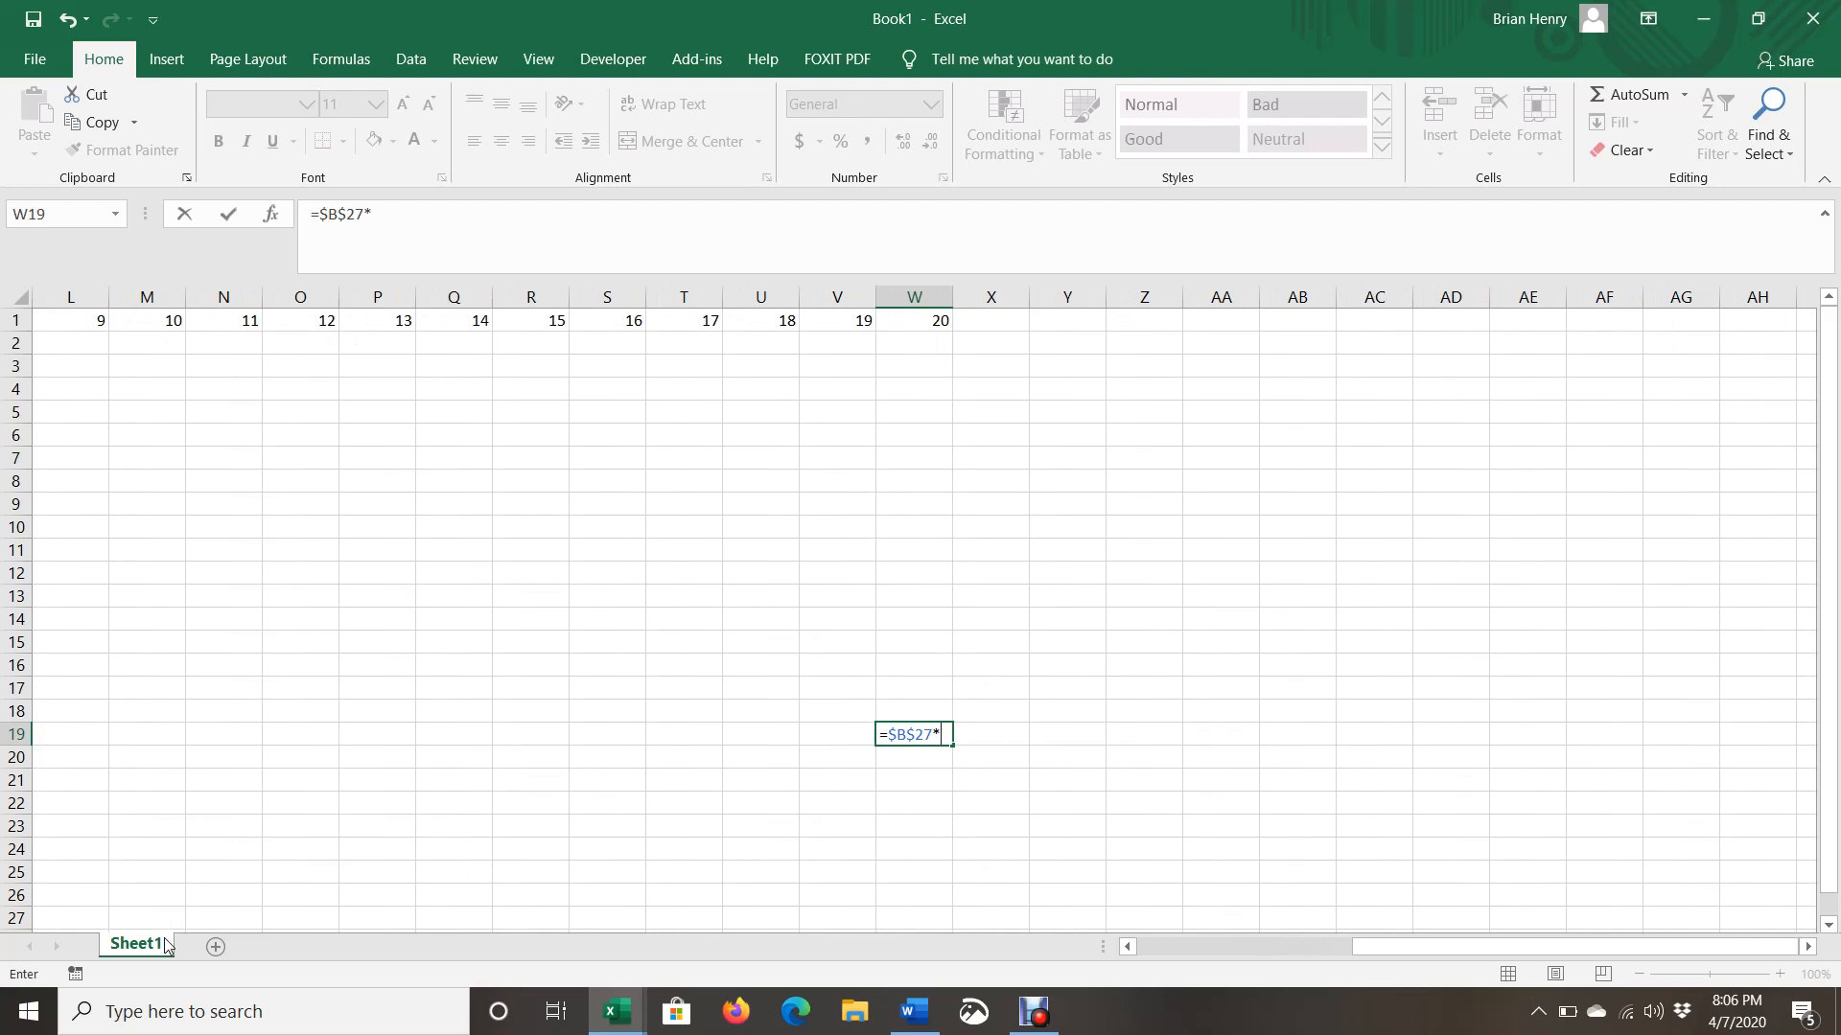
text(sum()
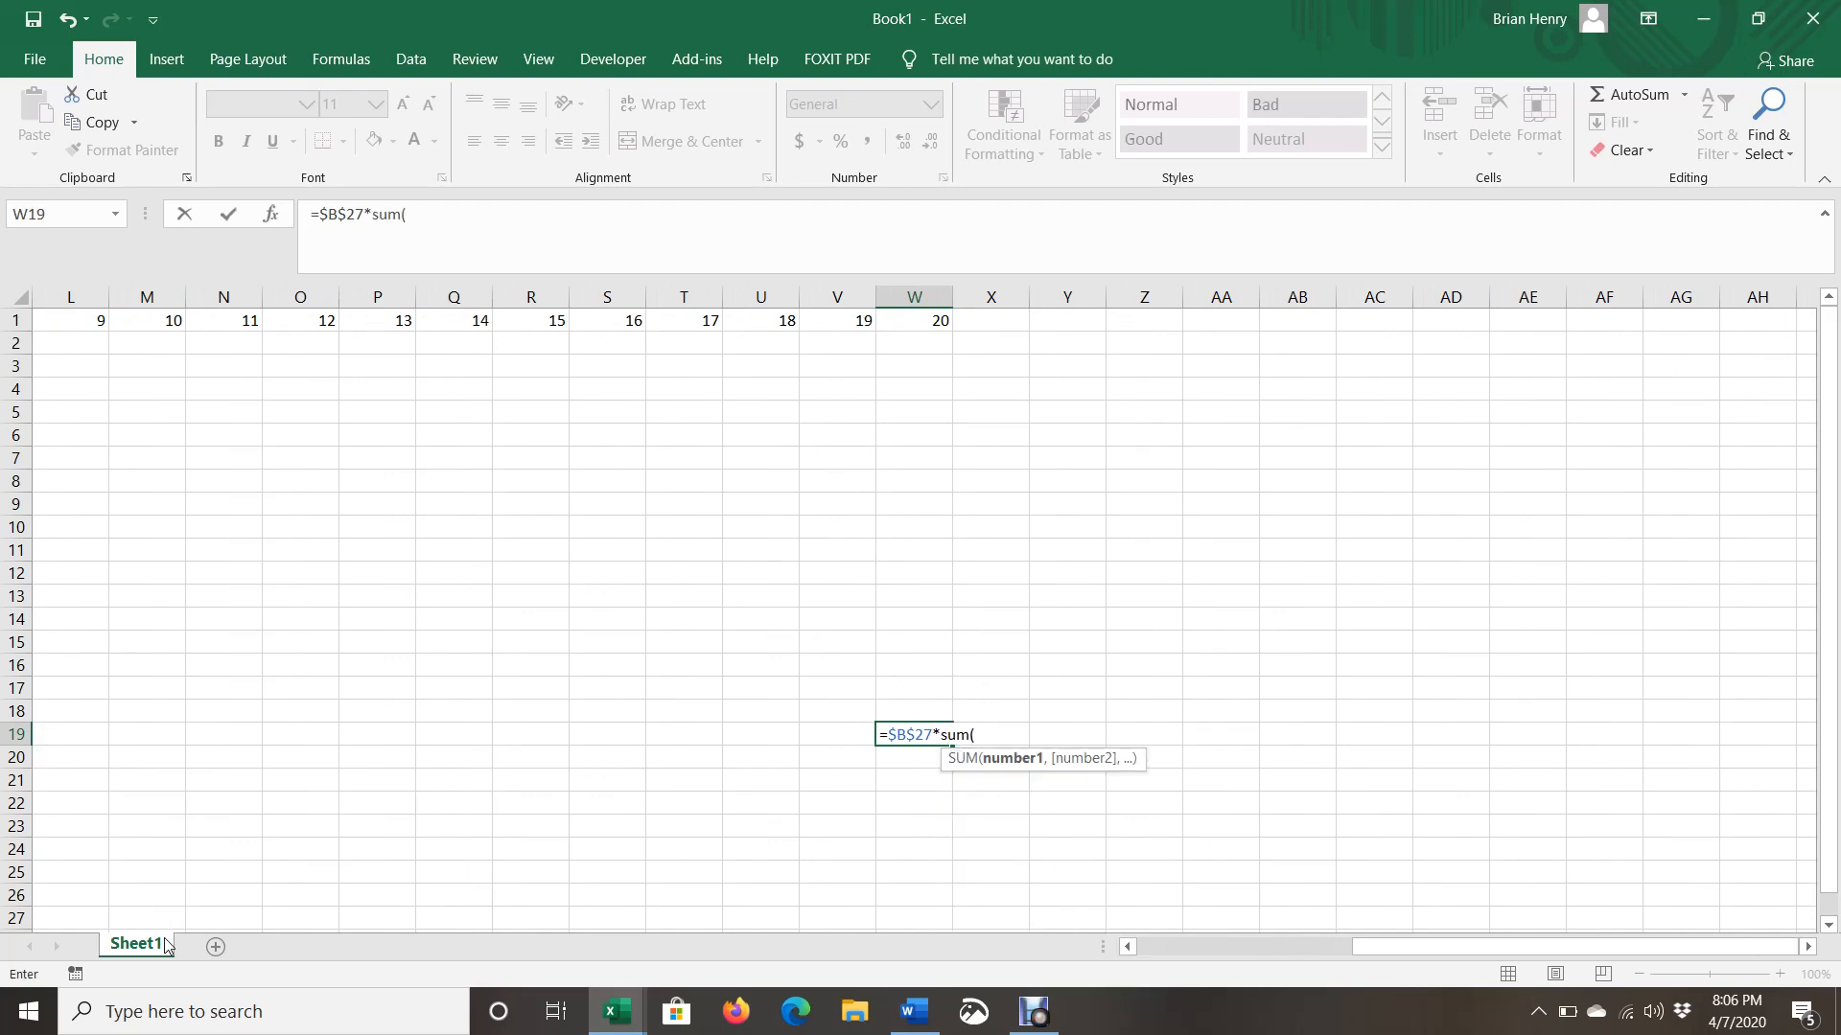
key(ctrl+Left)
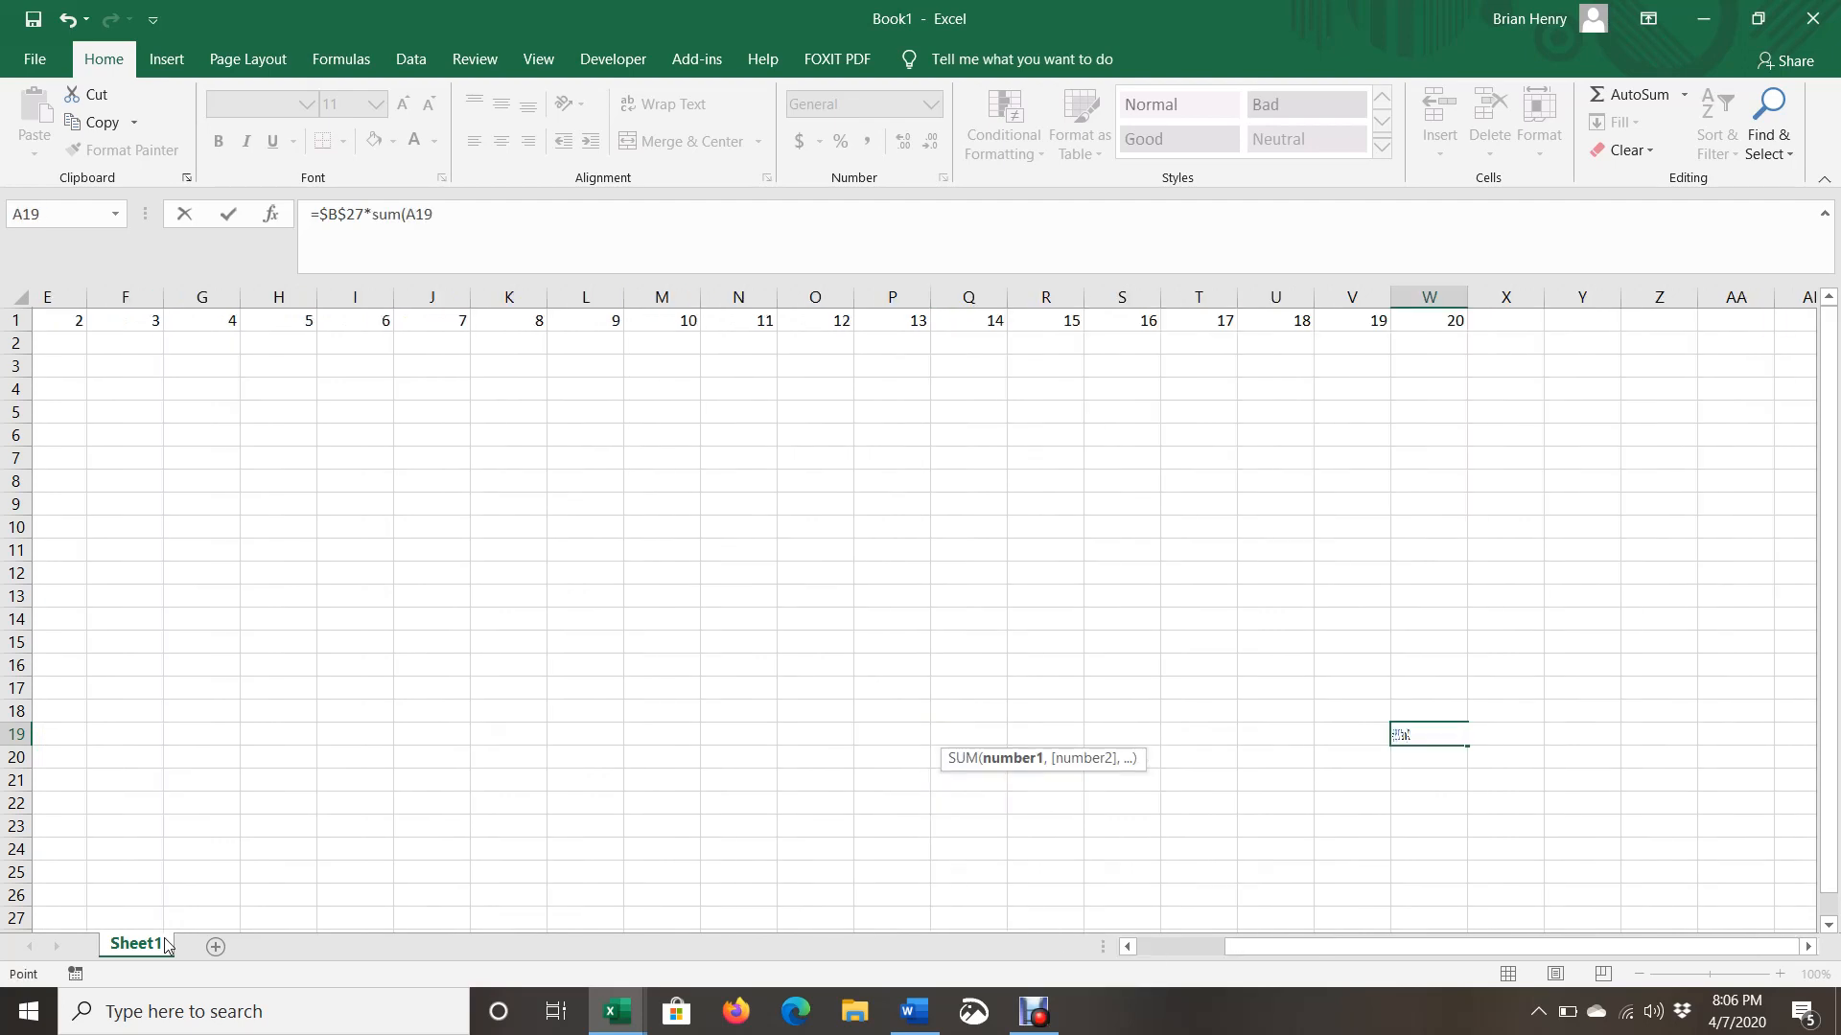
key(ctrl+Up)
key(Right)
key(shift+Right)
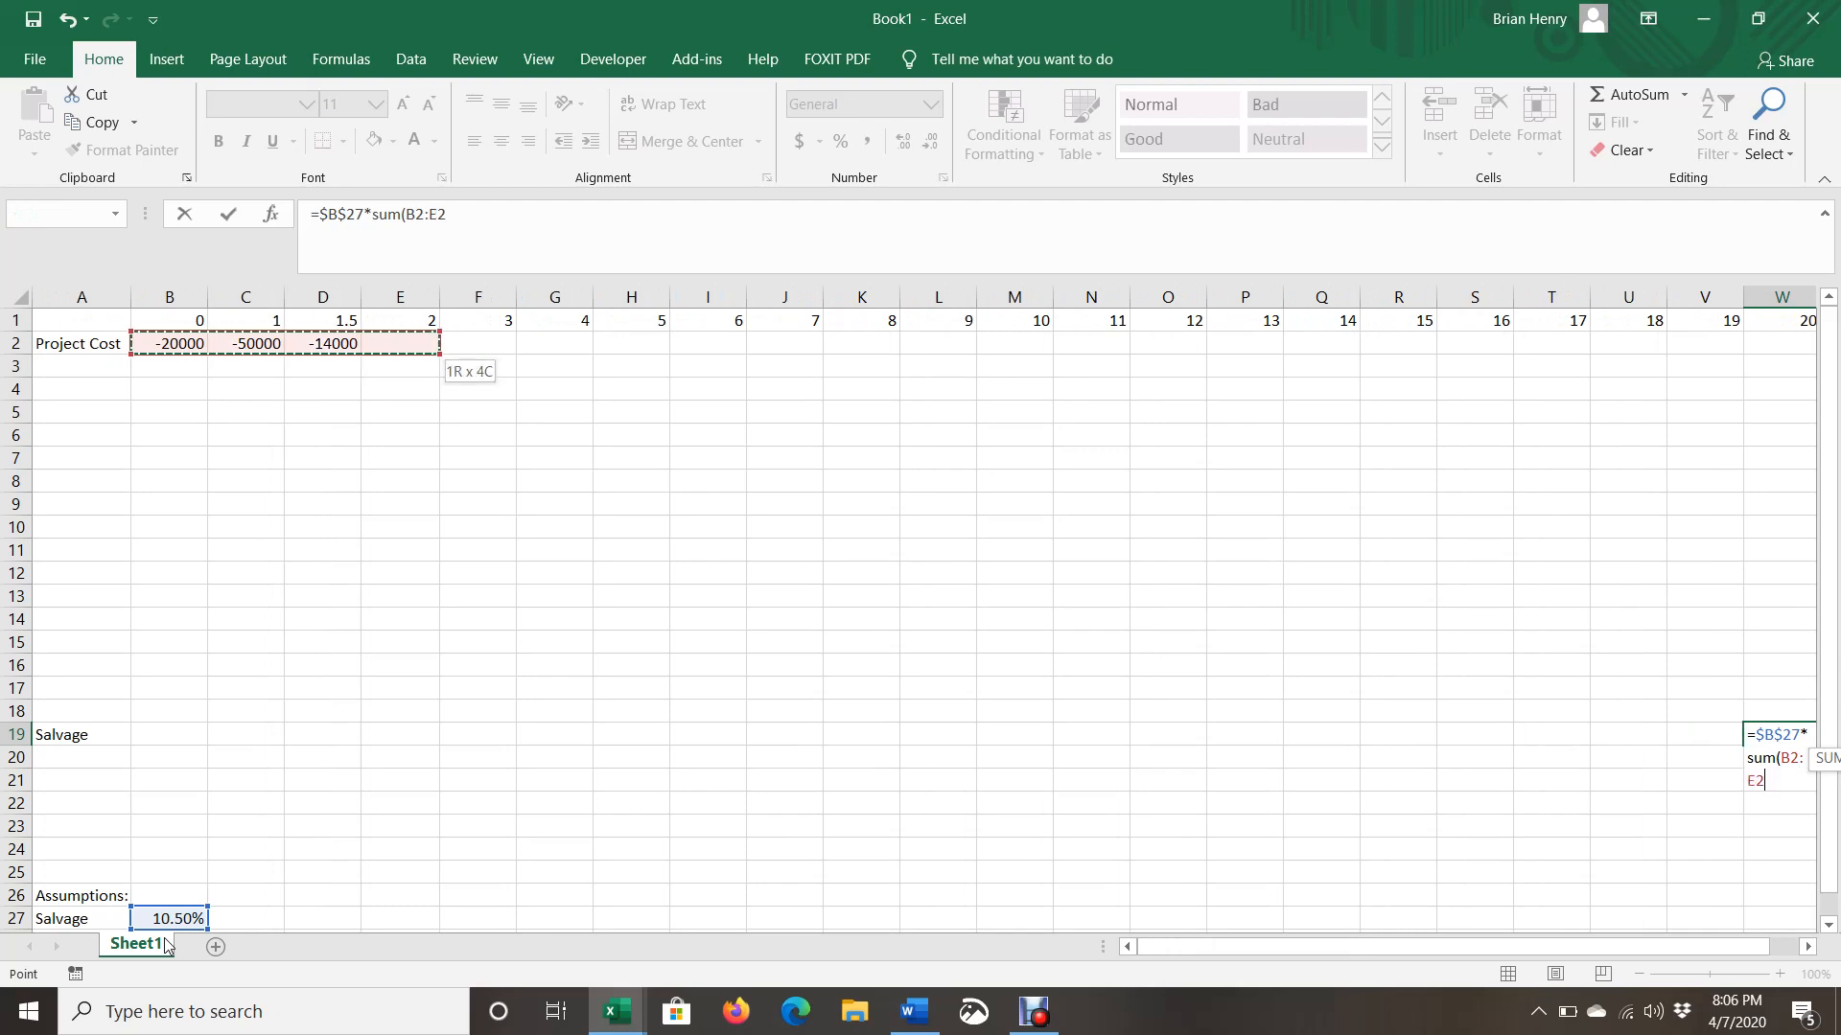
key(shift+Right)
text())
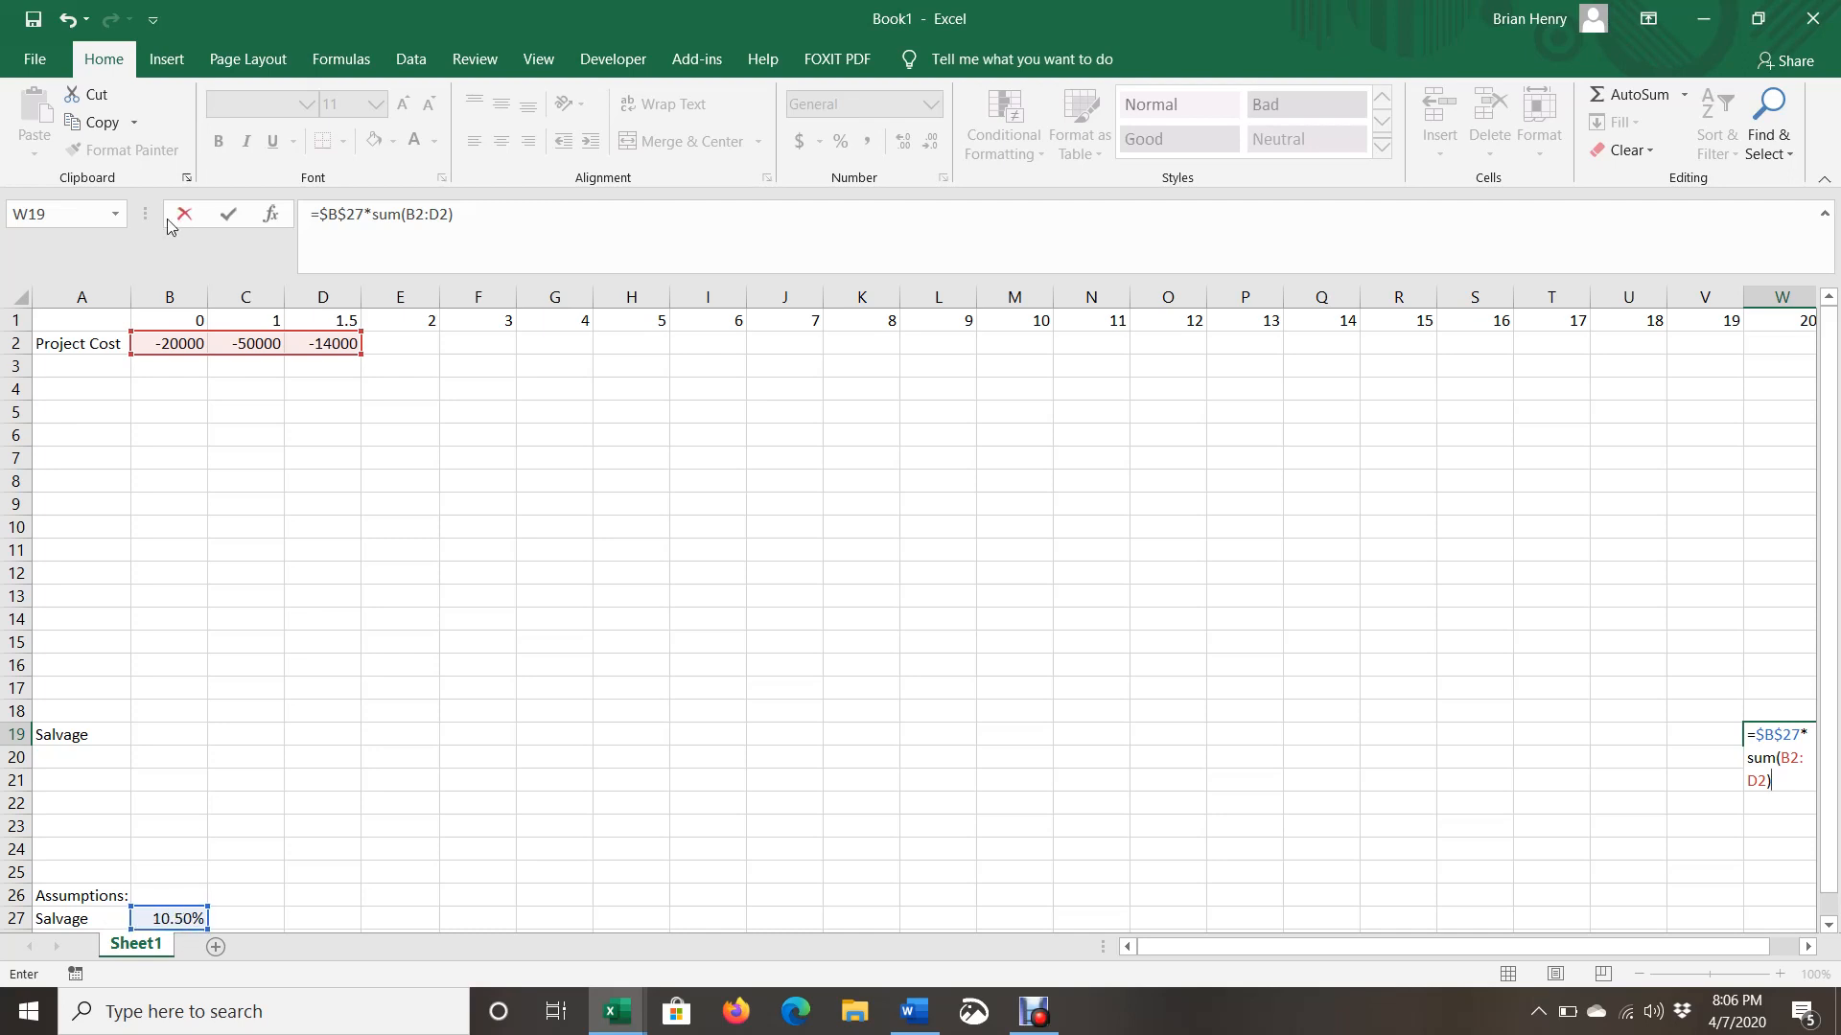
click(372, 213)
text(-)
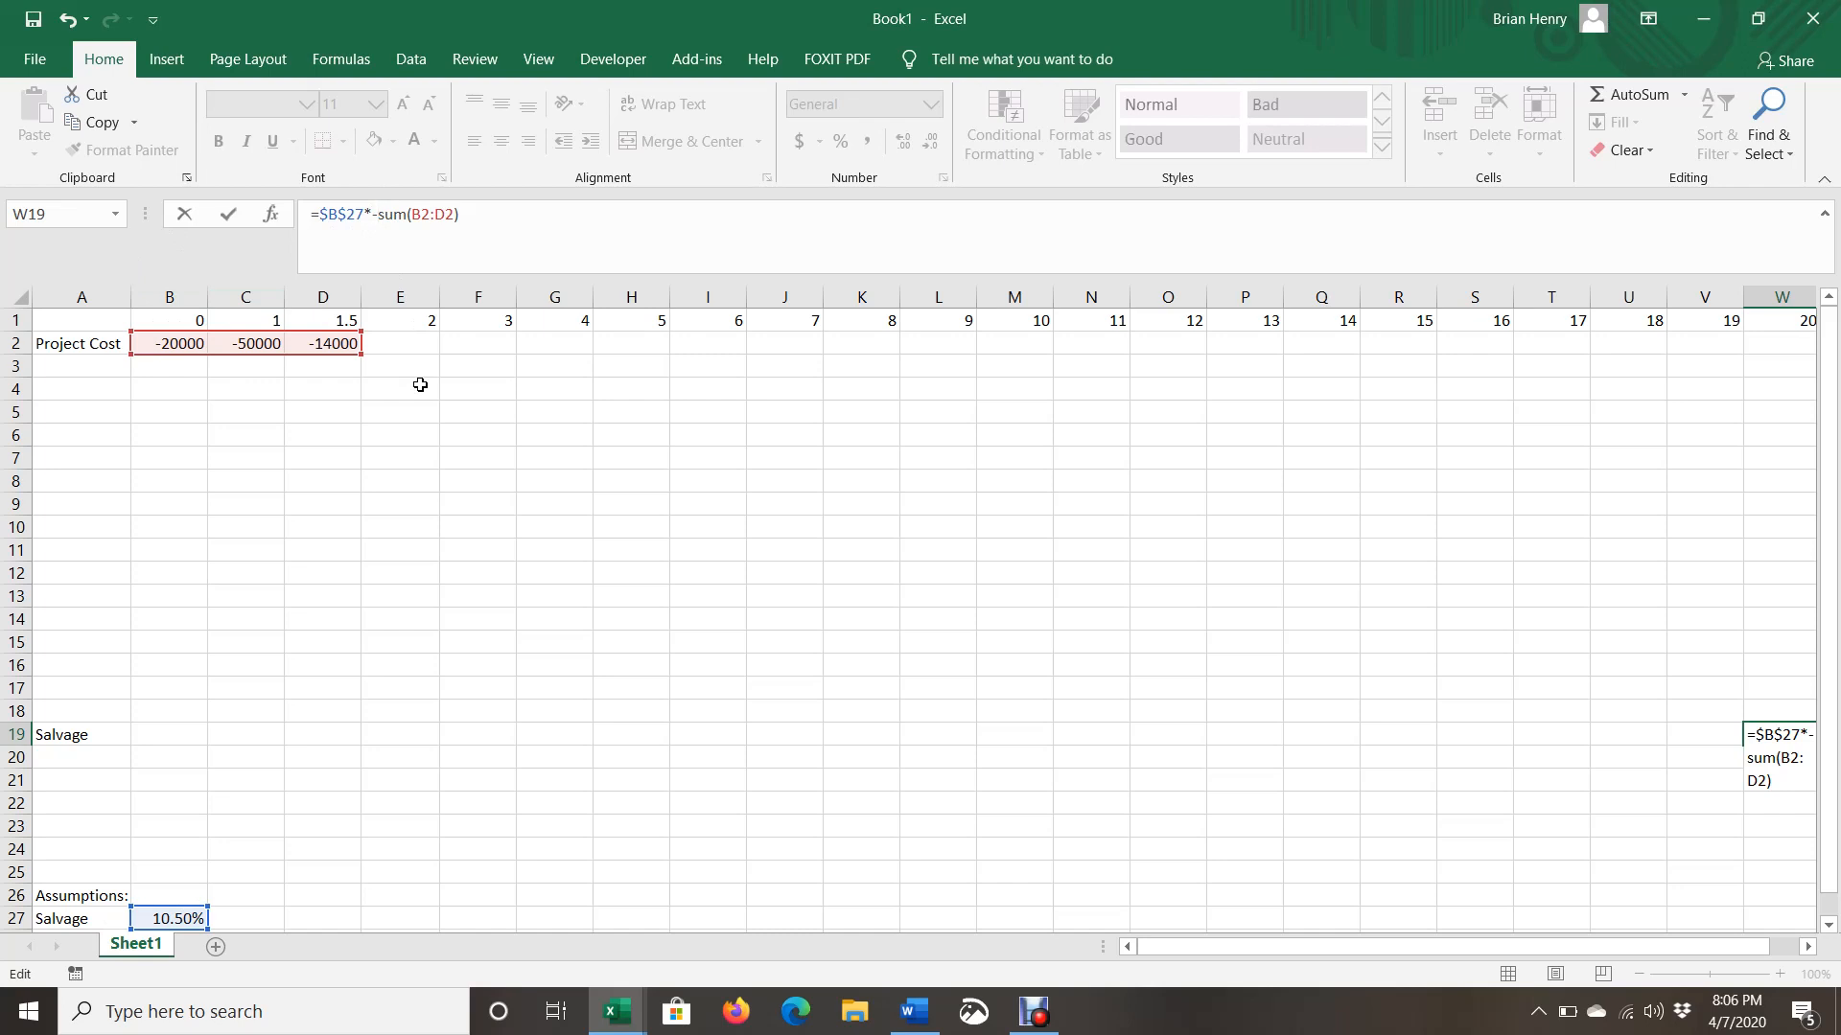
key(Return)
Label cell A7 as Depreciation below the Project Cost row.
key(Home)
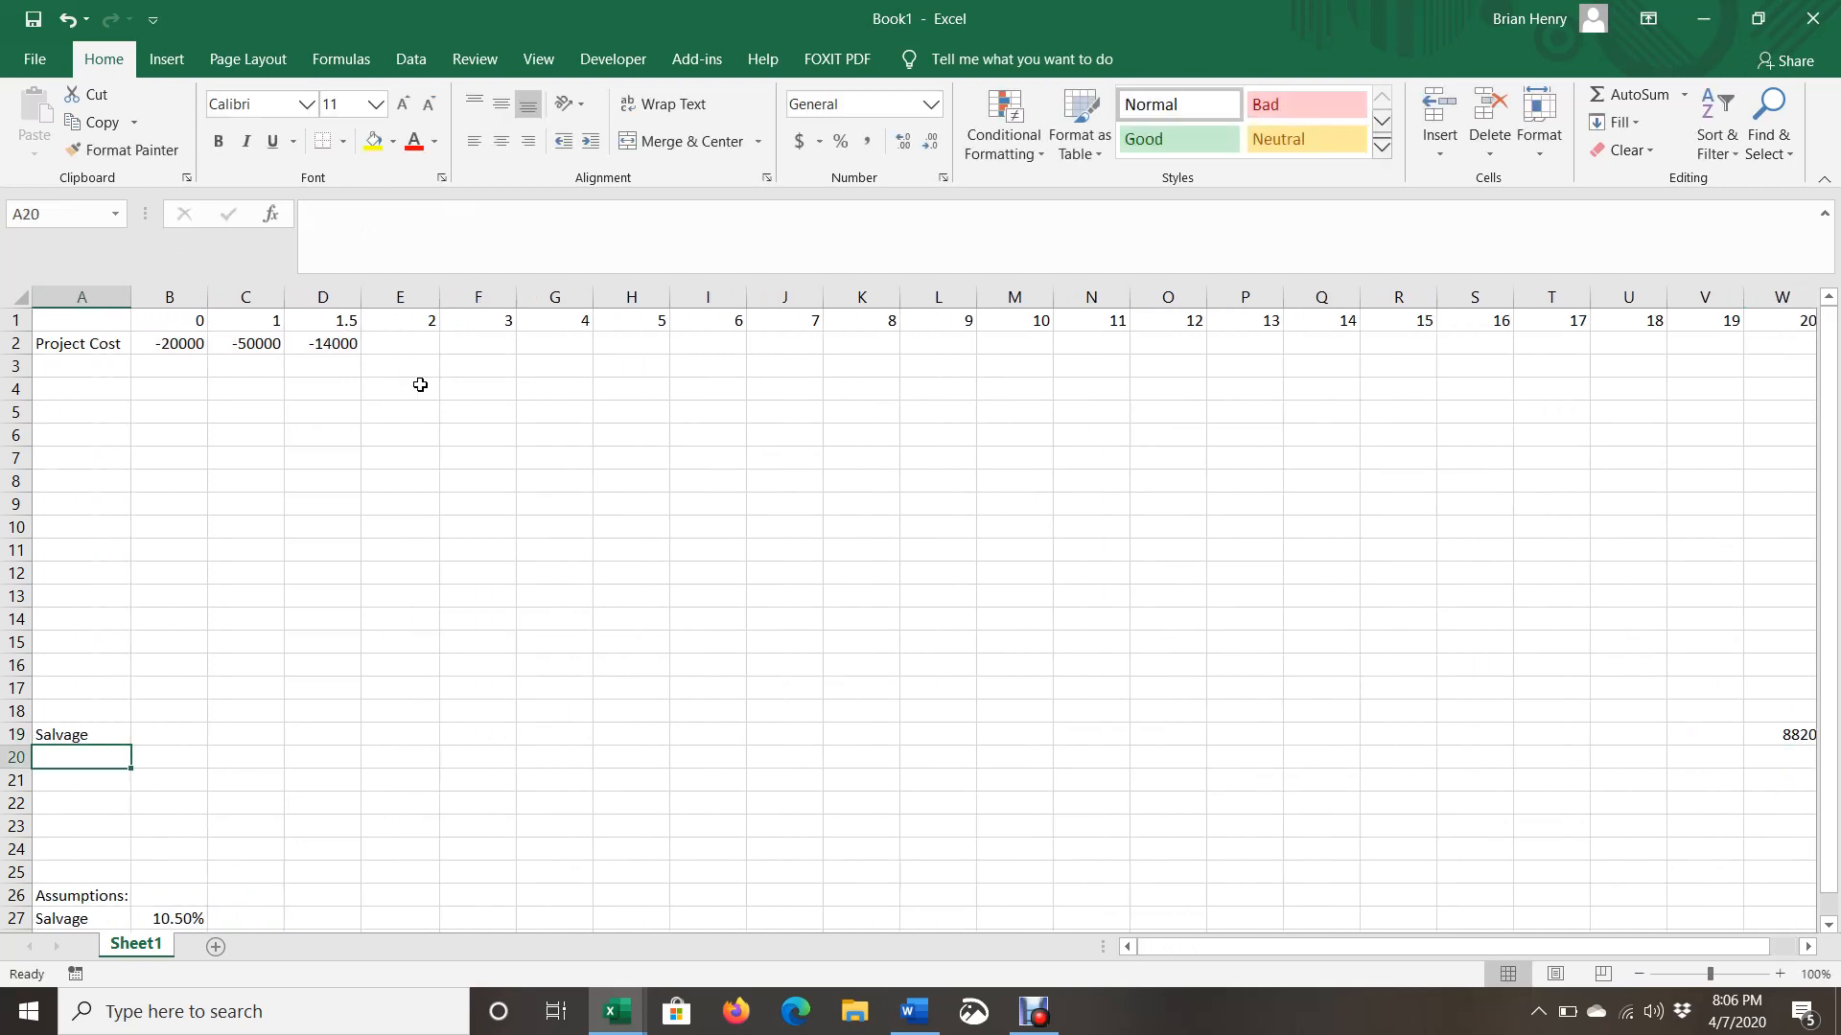
key(Up)
key(Up)
key(Up)
key(Up)
key(Up)
key(Up)
key(Up)
key(Up)
key(Up)
key(Up)
key(Up)
key(Up)
key(Up)
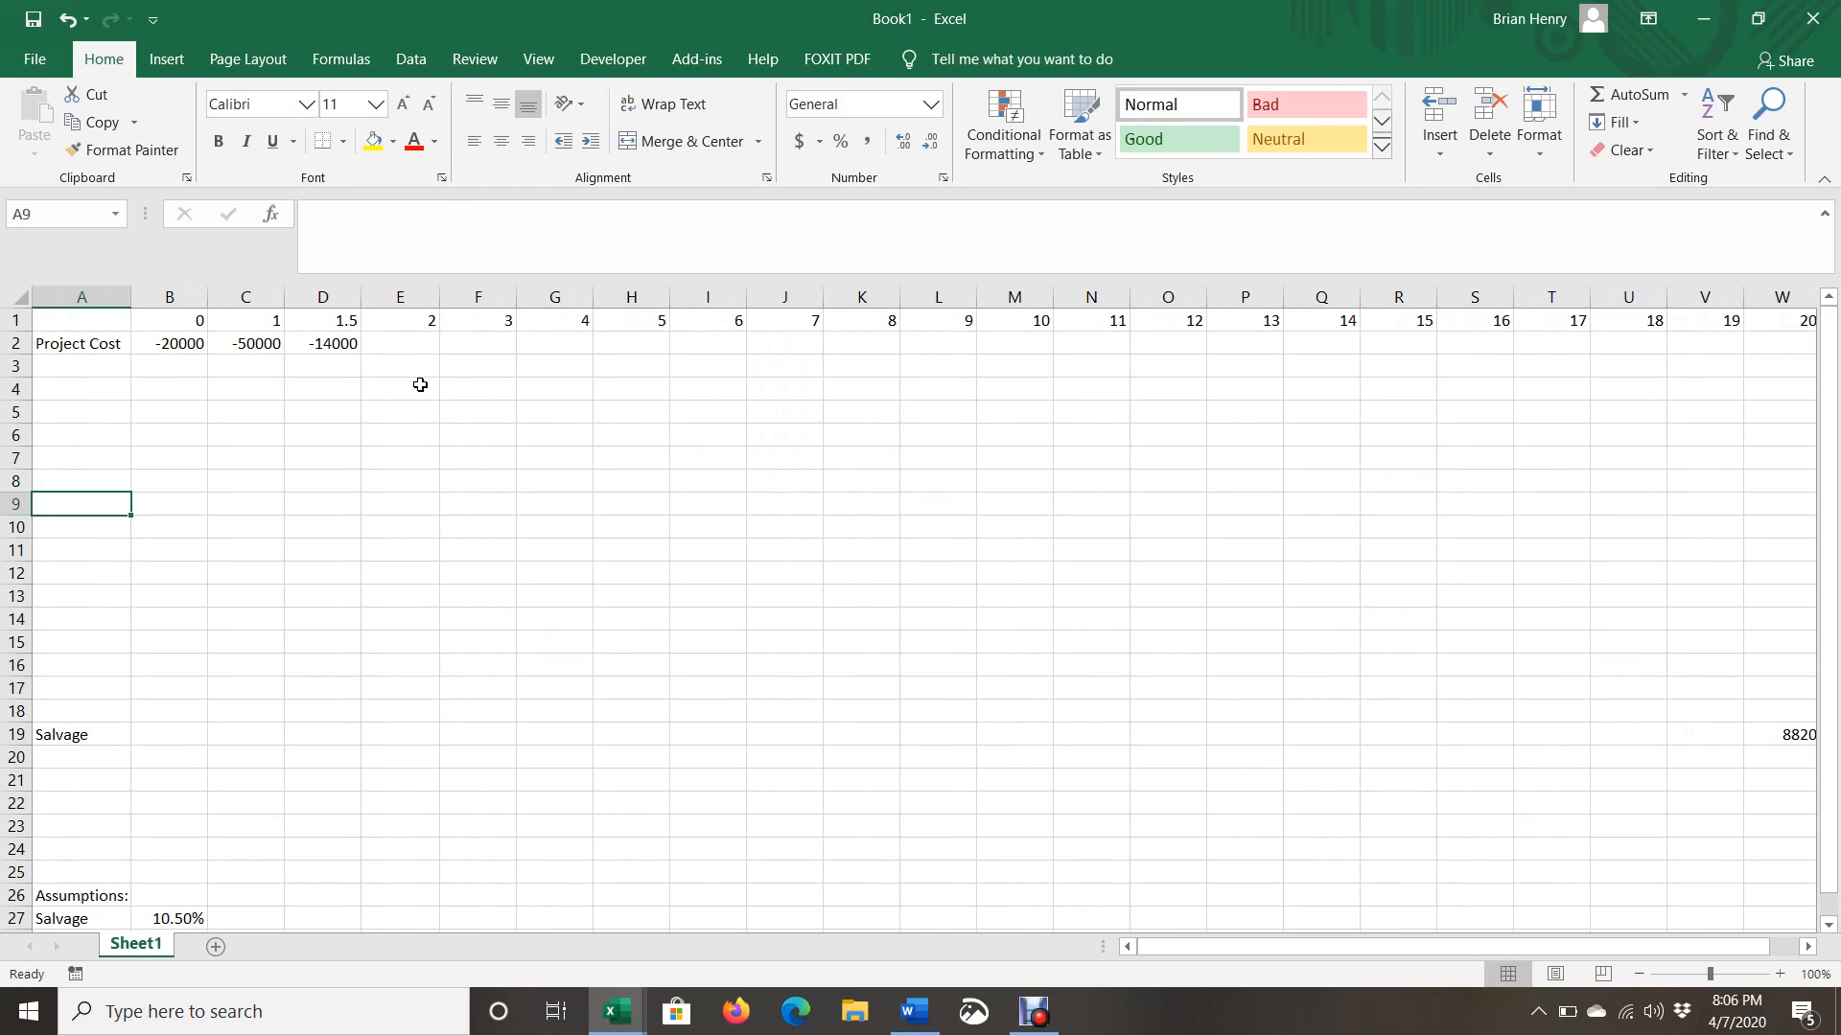
text(Dep)
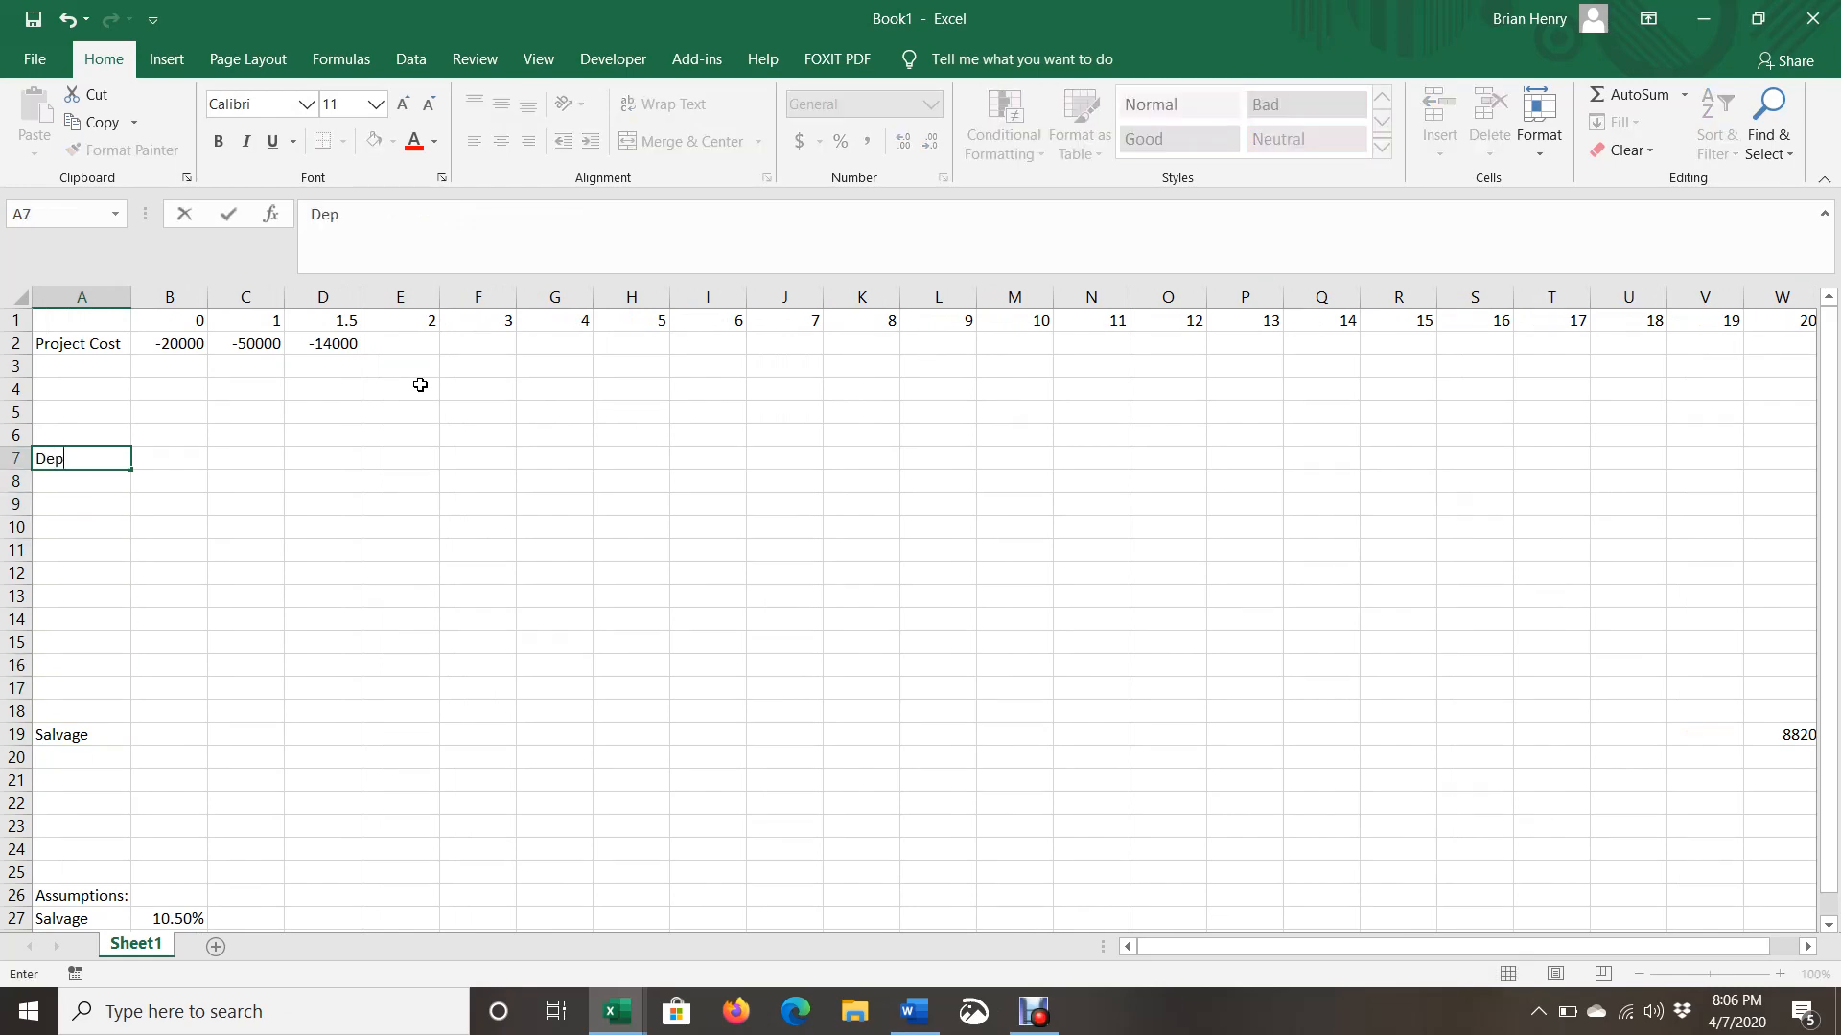
text(reciation)
key(Tab)
key(Up)
key(Up)
key(Up)
key(Up)
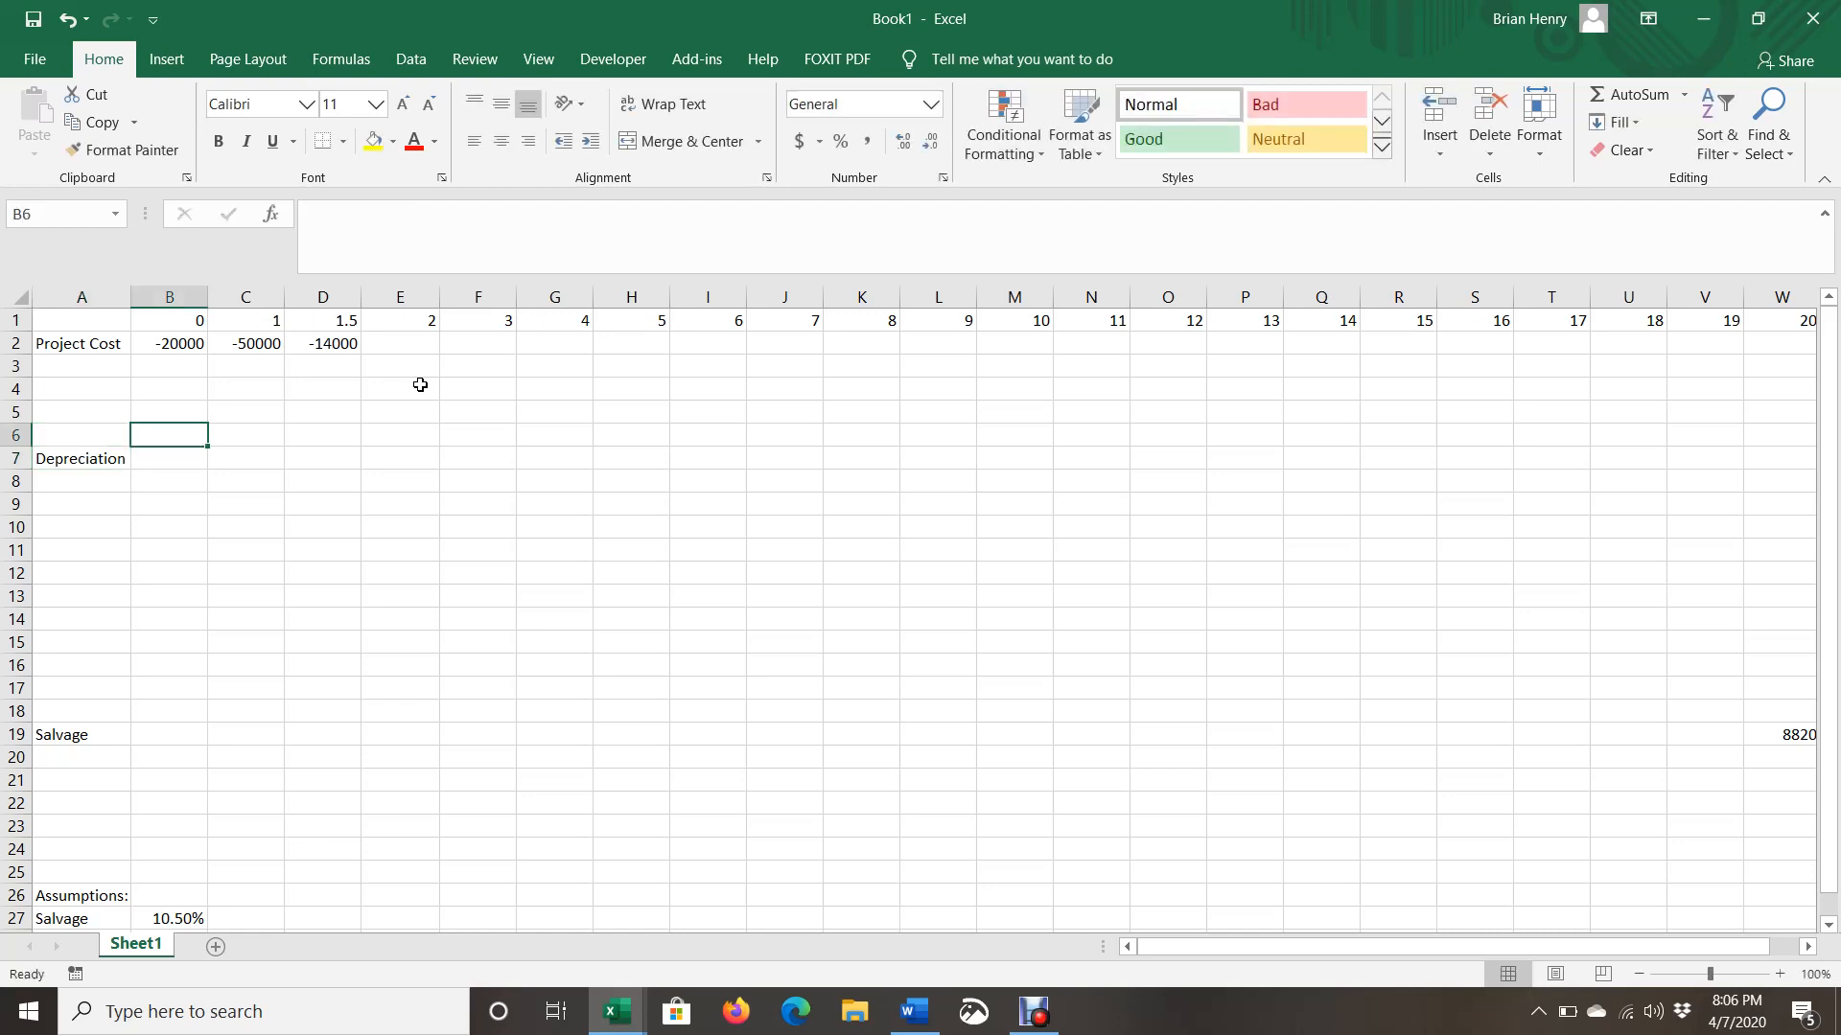
key(Down)
key(Down)
key(Down)
key(Down)
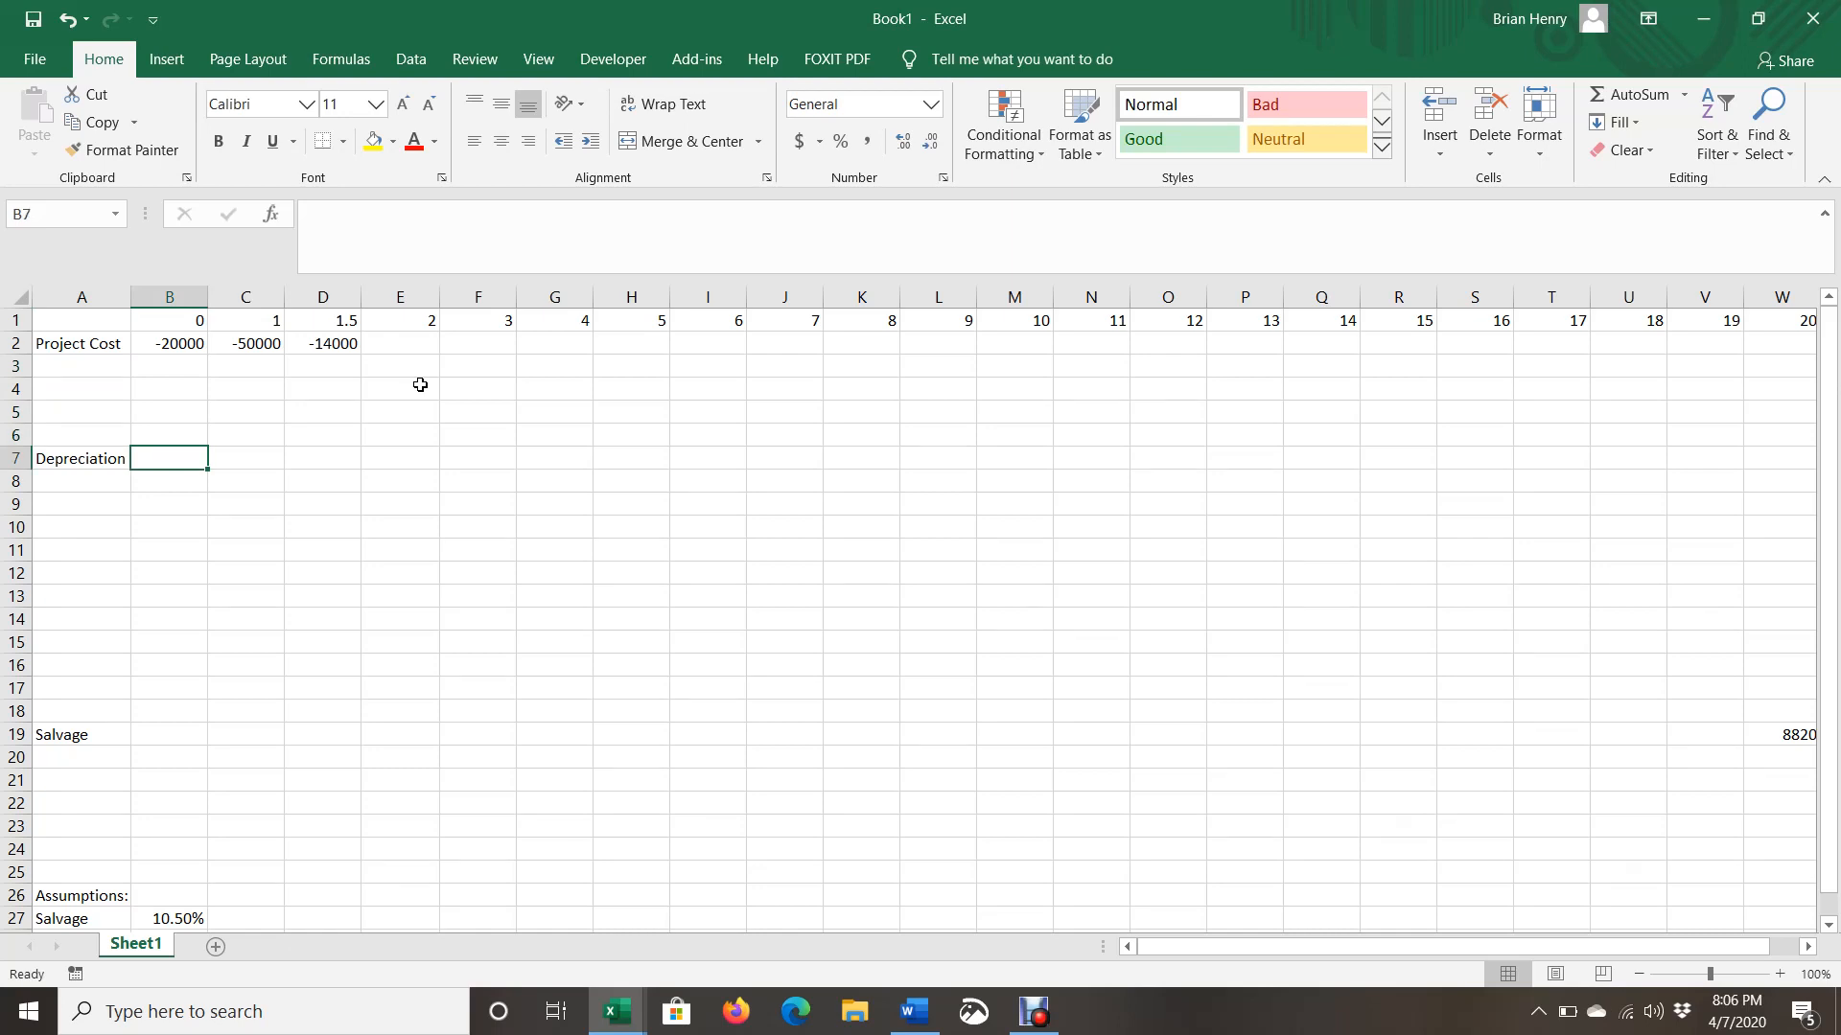
Calculate the year 2 straight-line depreciation in E7 with the formula =(SUM(B2:D2)+W19)/19.
key(Right)
key(Right)
key(Right)
key(Left)
key(Right)
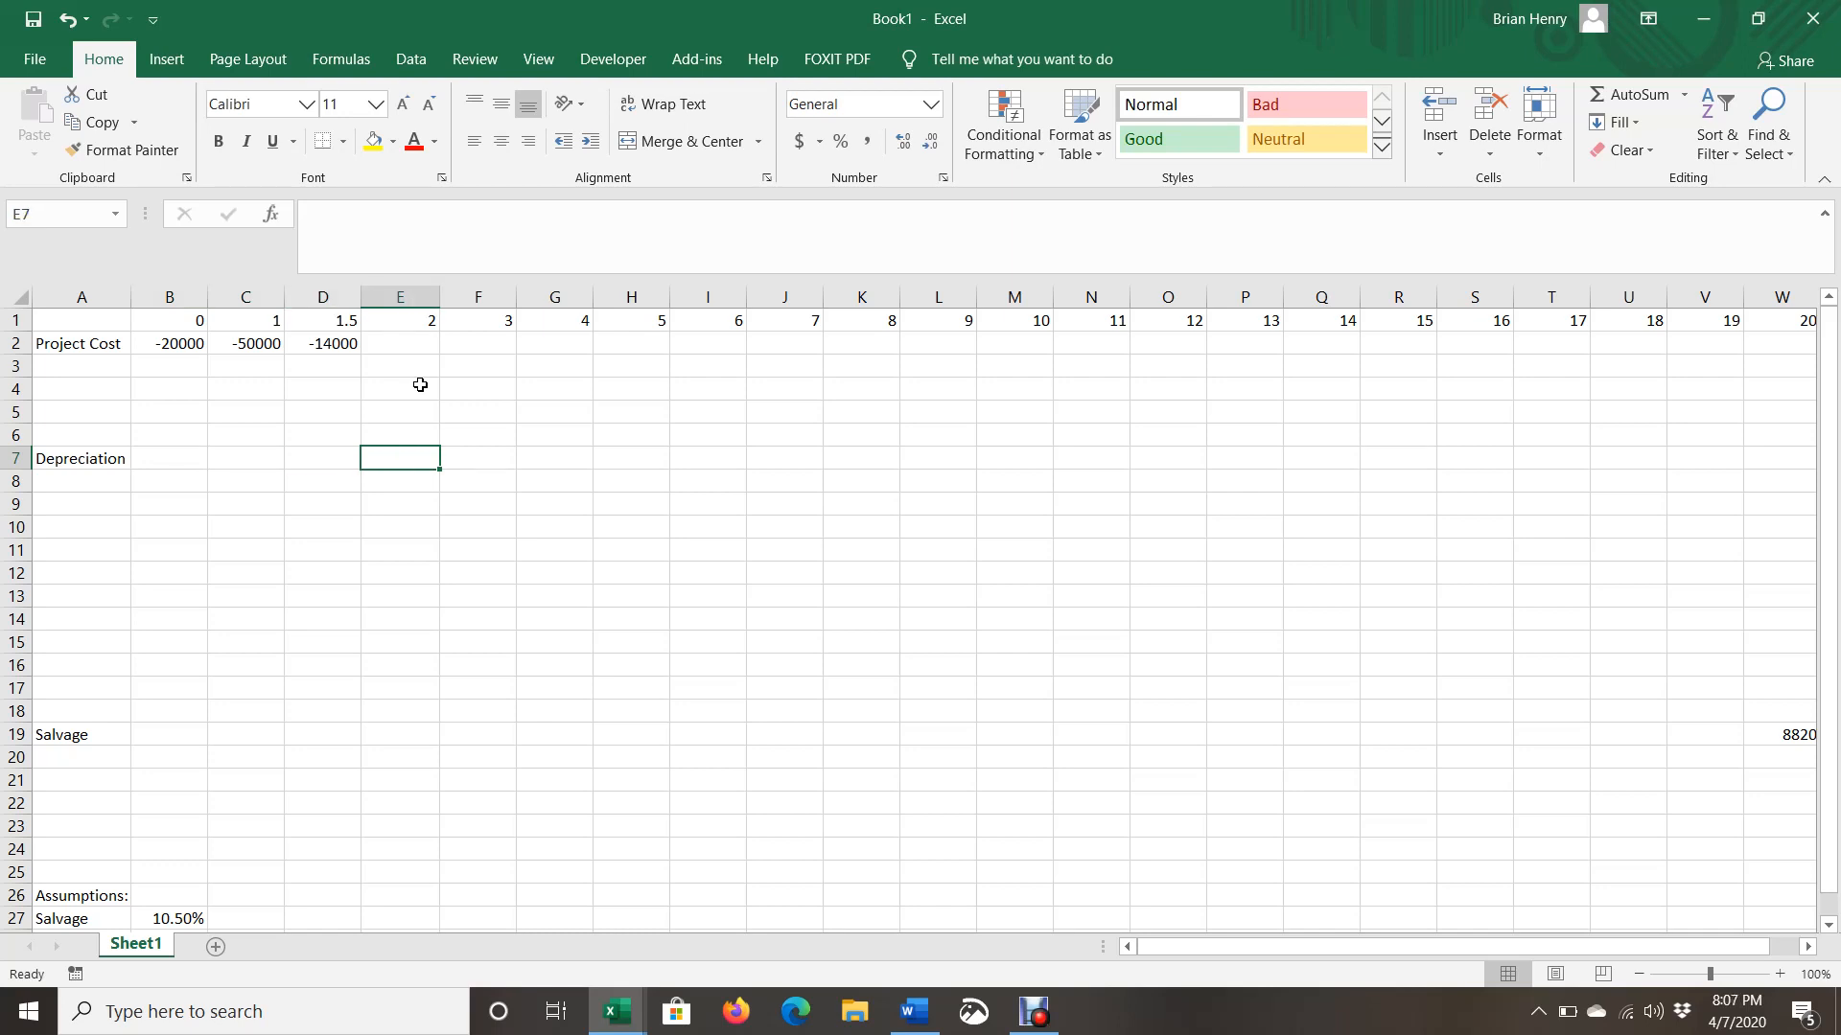
key(Left)
key(Right)
text(=)
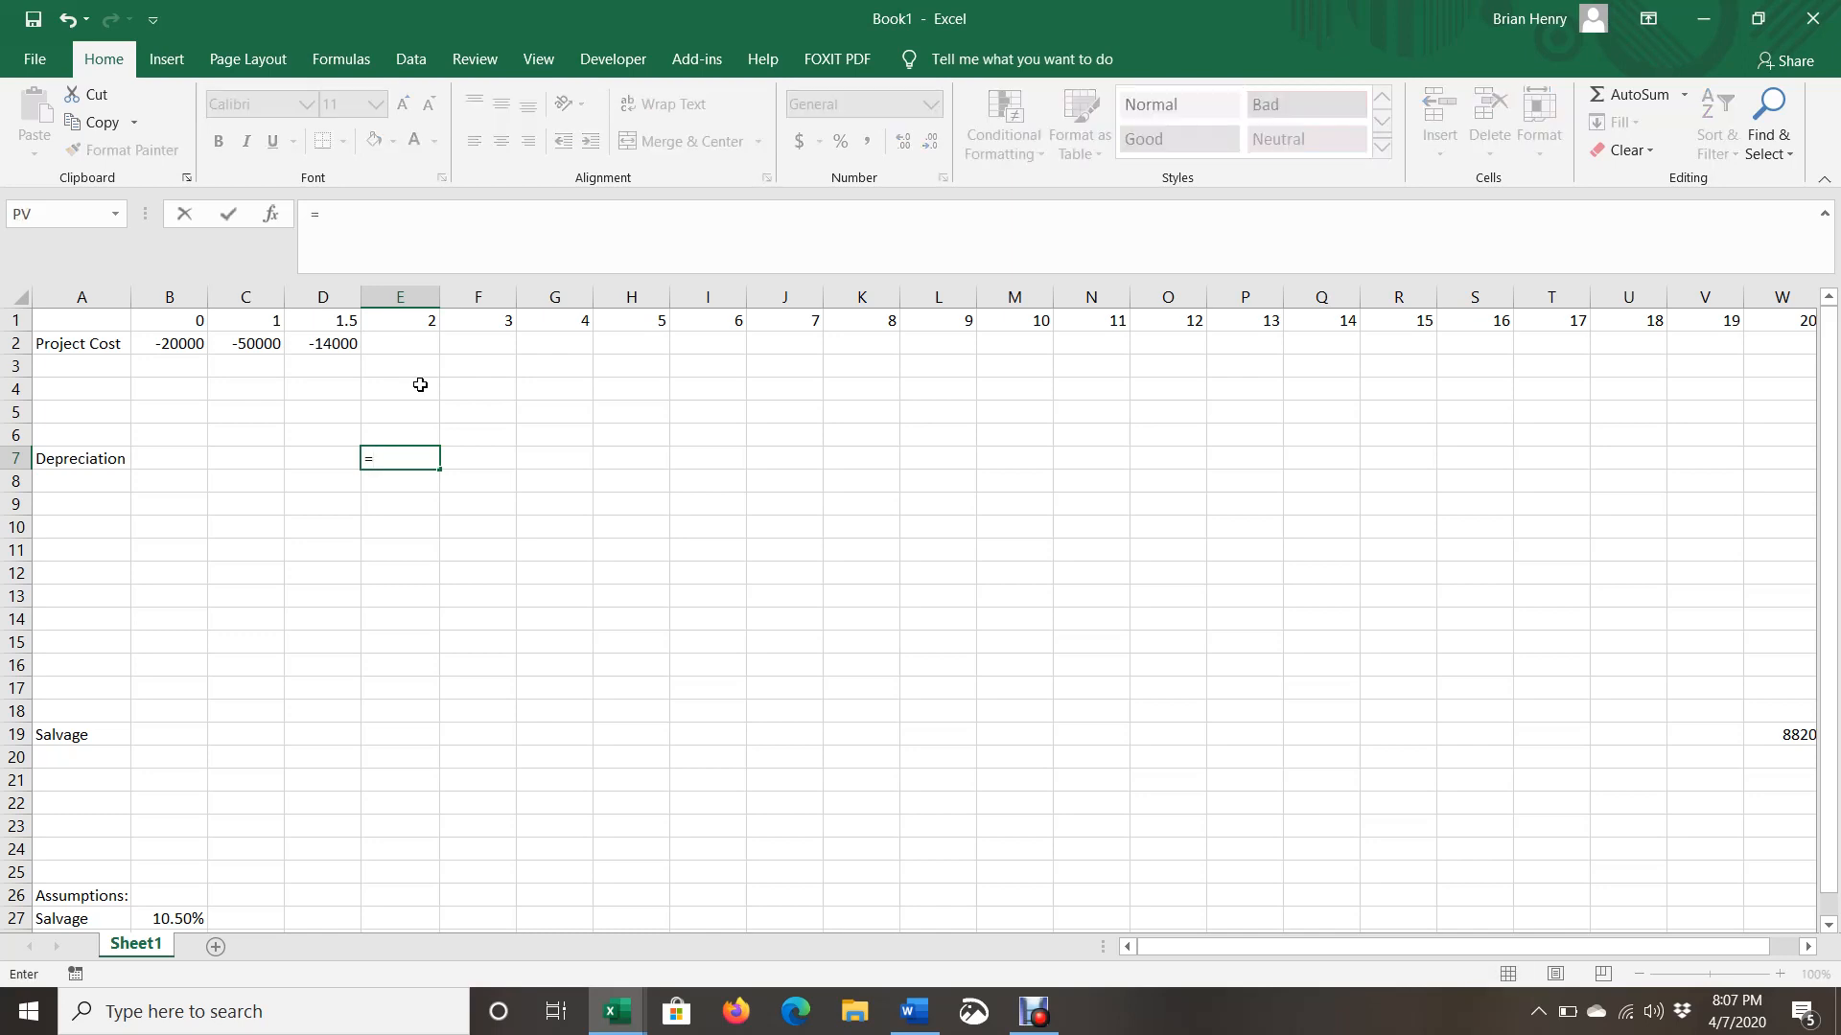
text(()
text(sum()
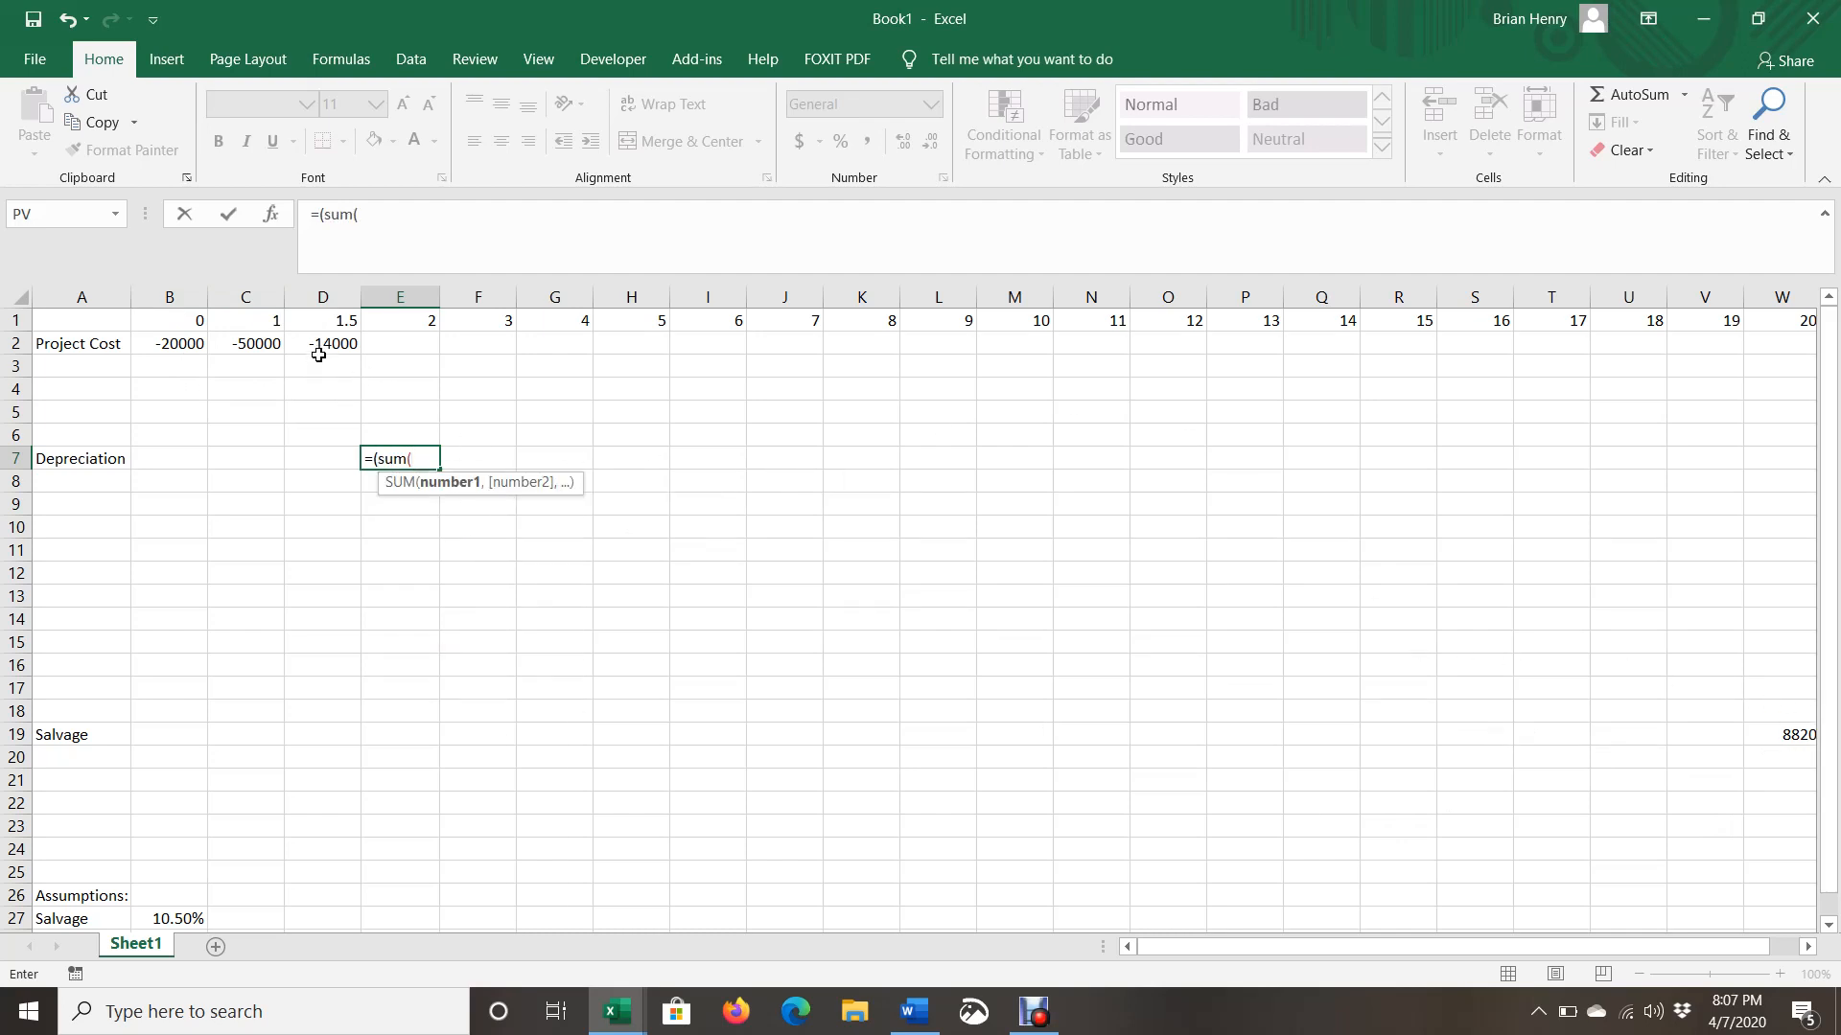
drag(322, 345, 191, 343)
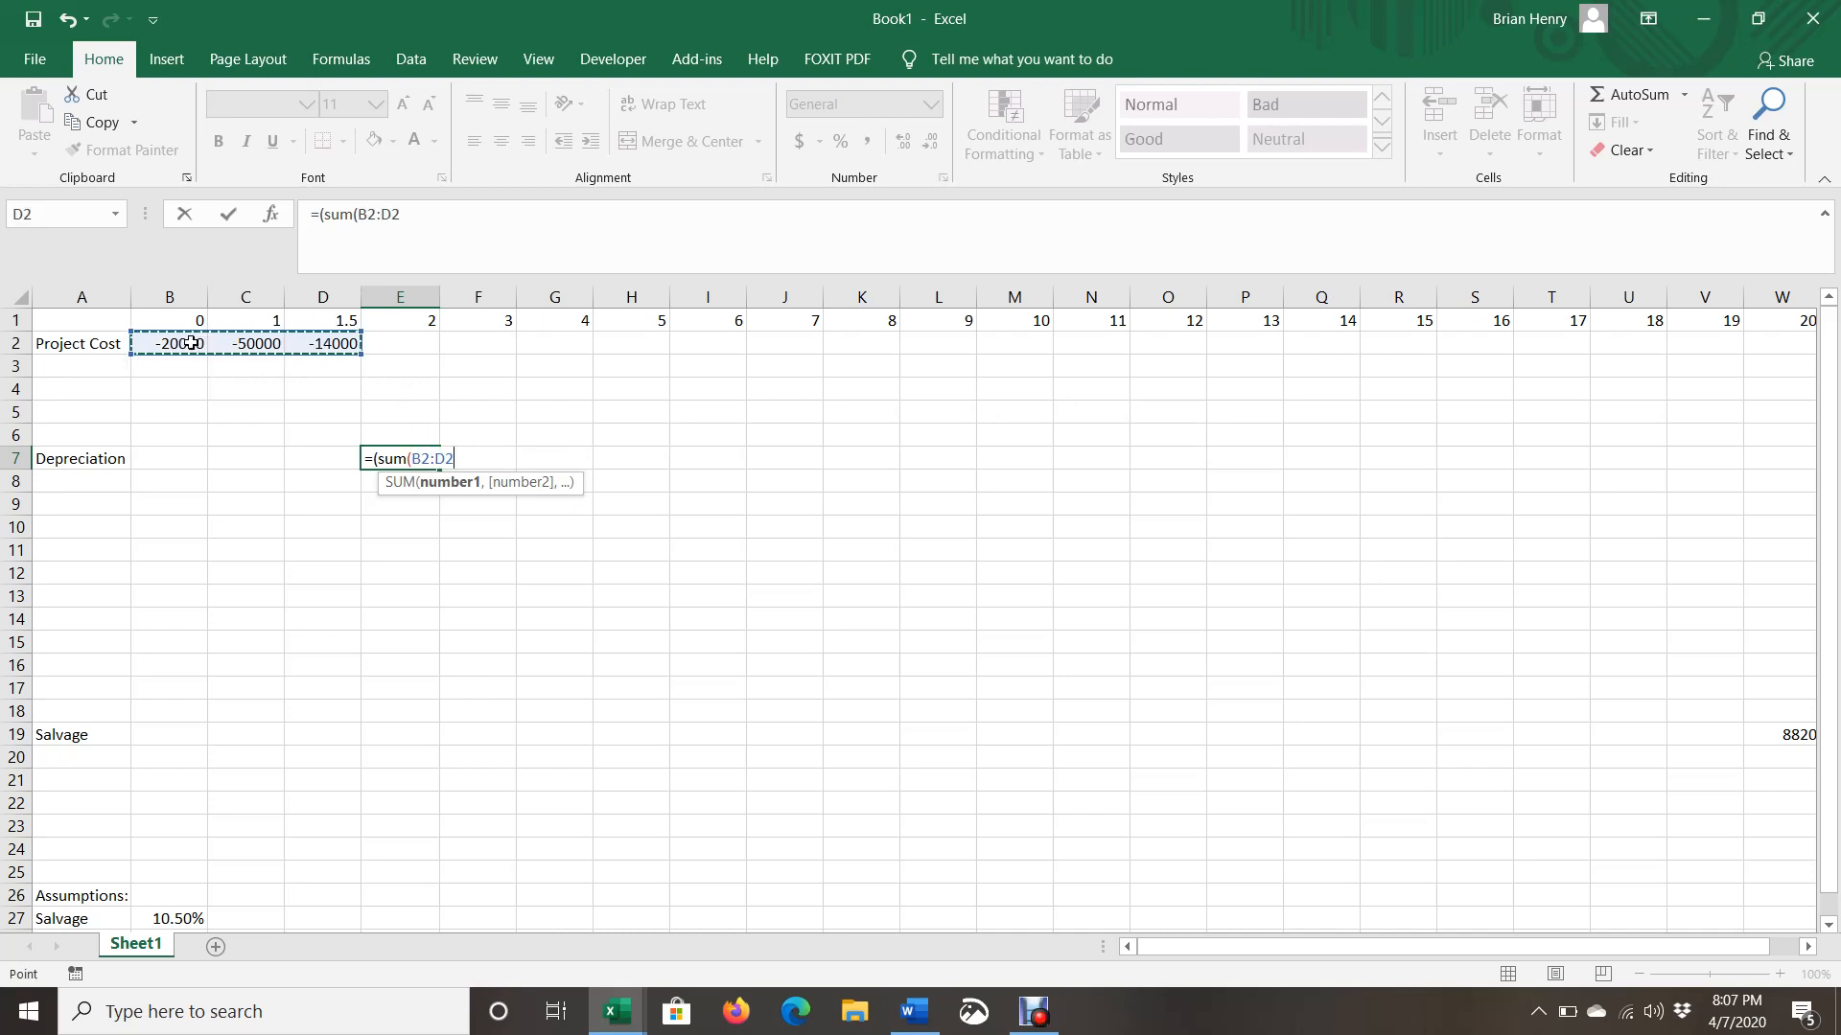
text()+)
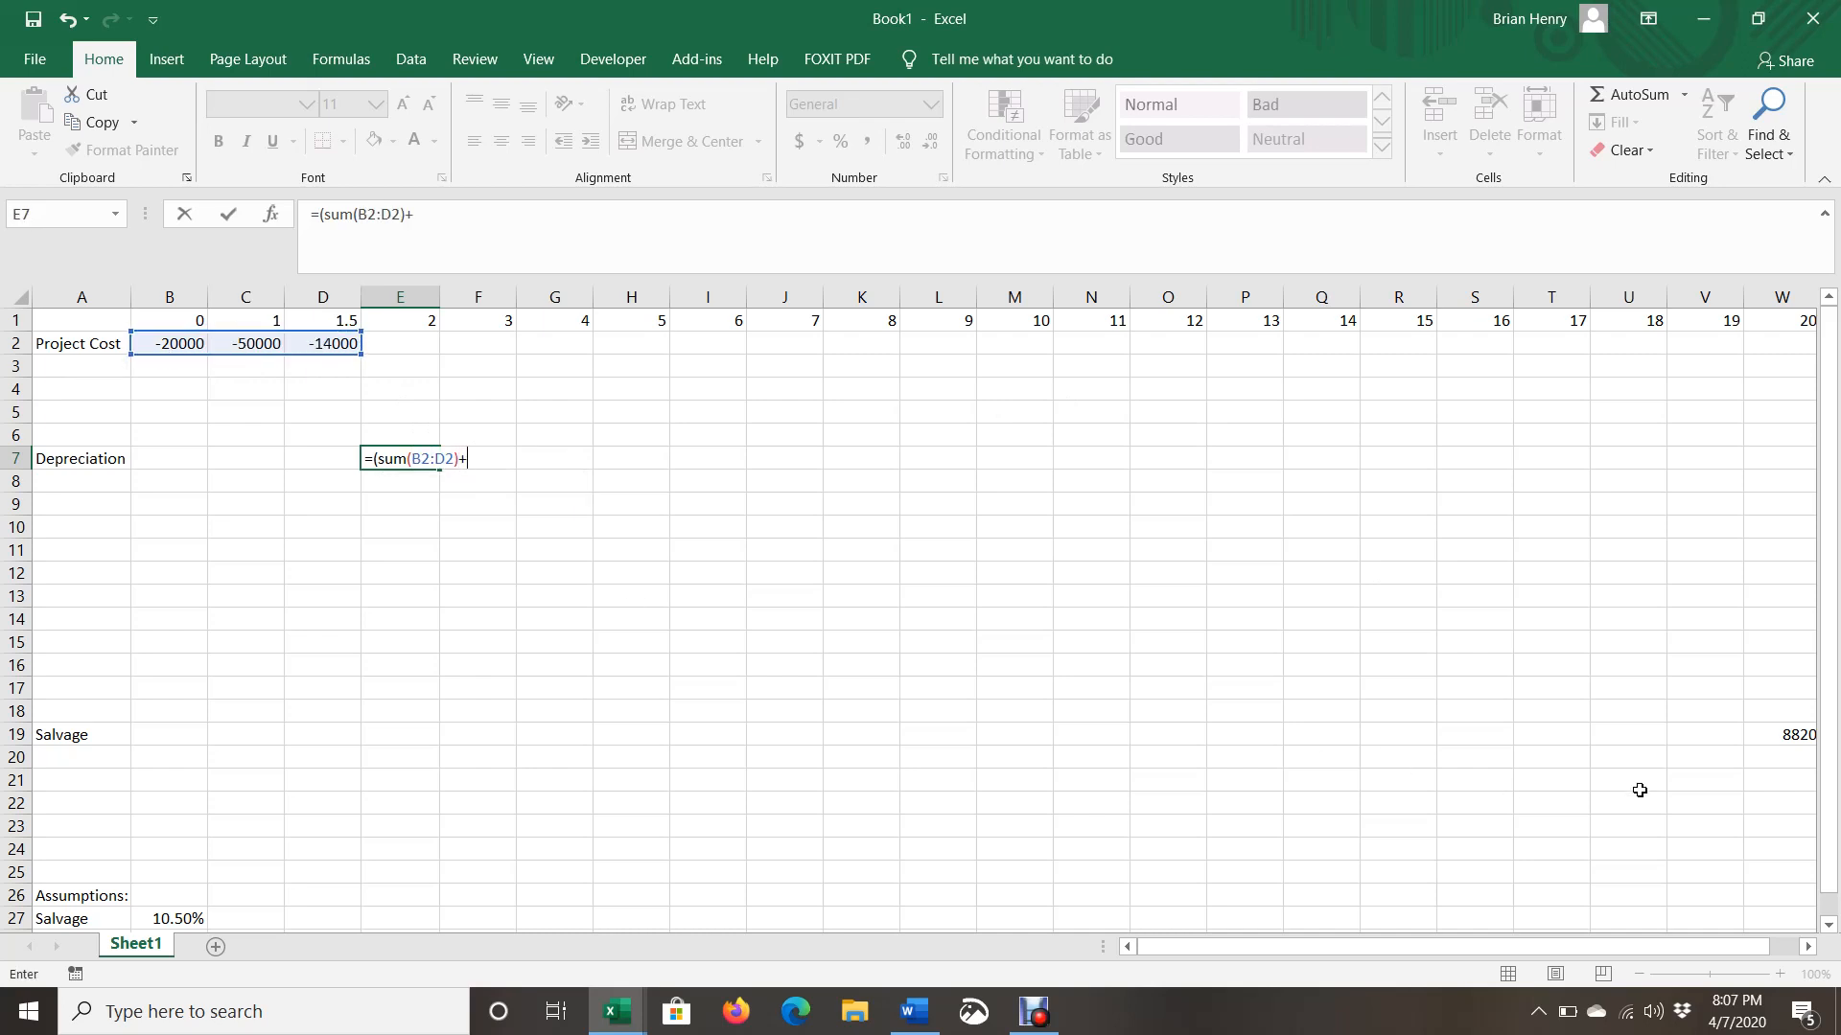
click(1797, 730)
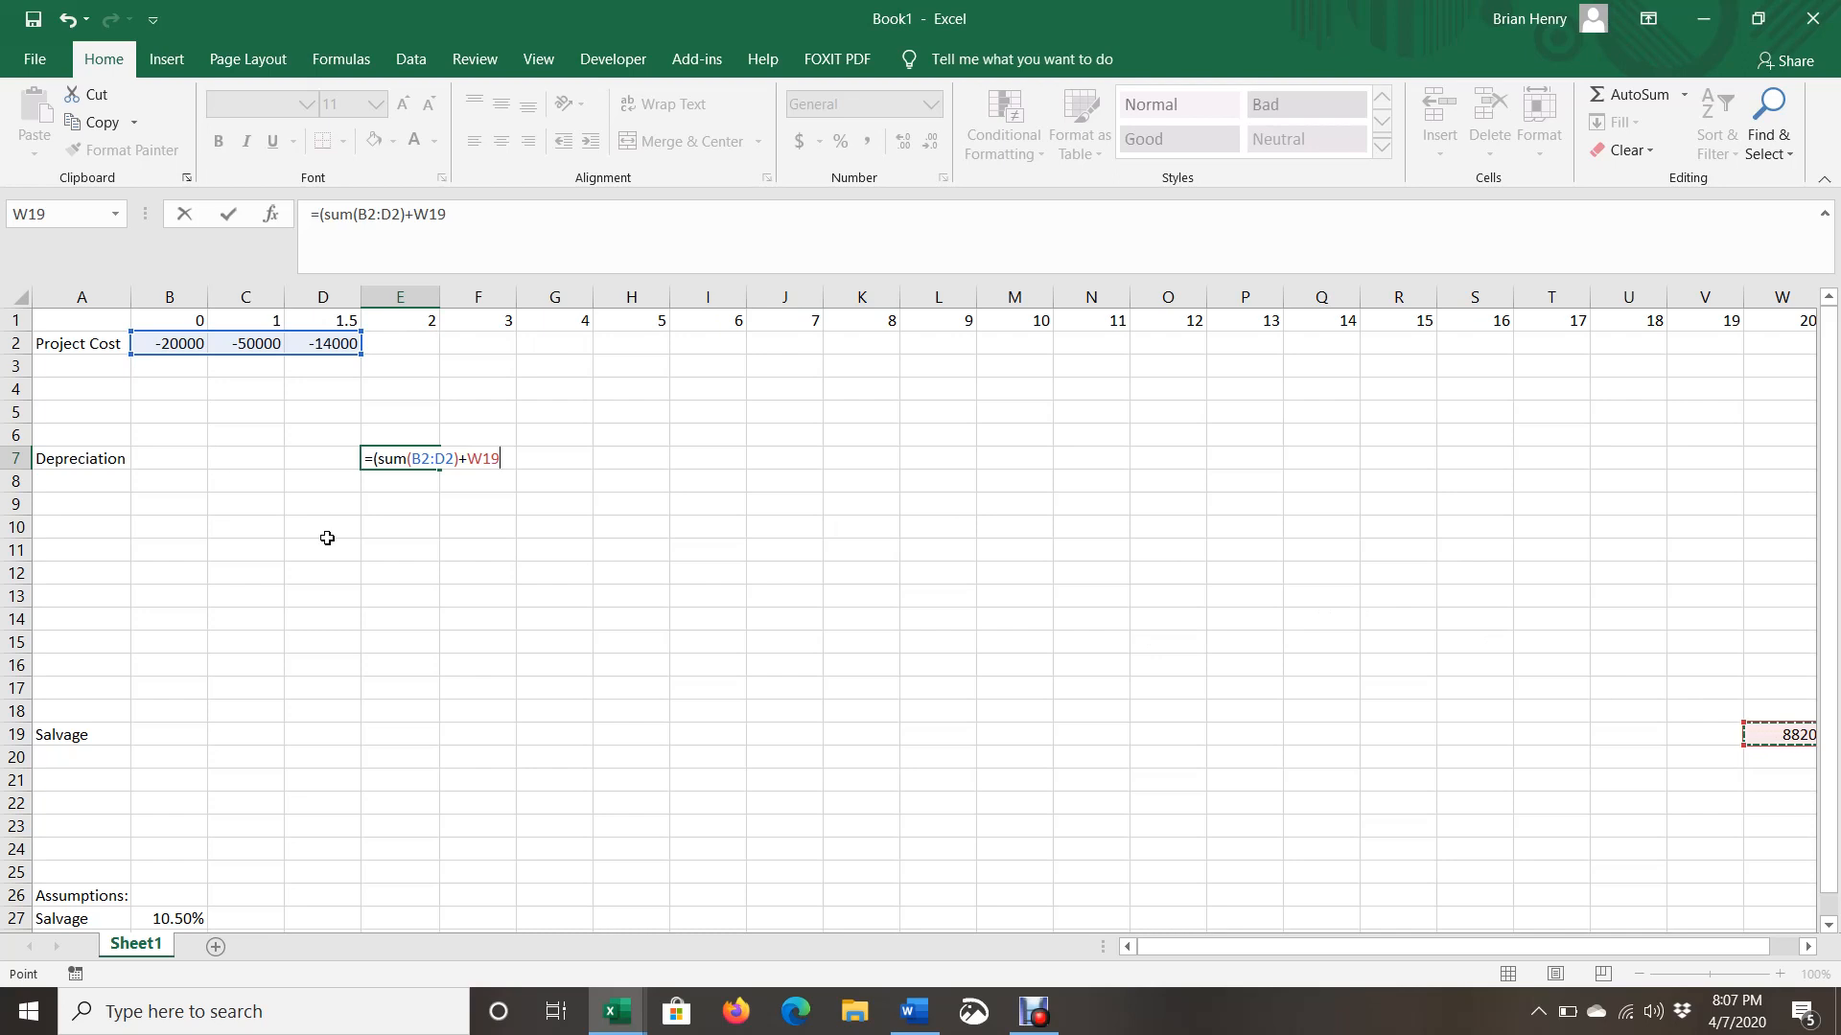
text()/)
text(20)
key(Return)
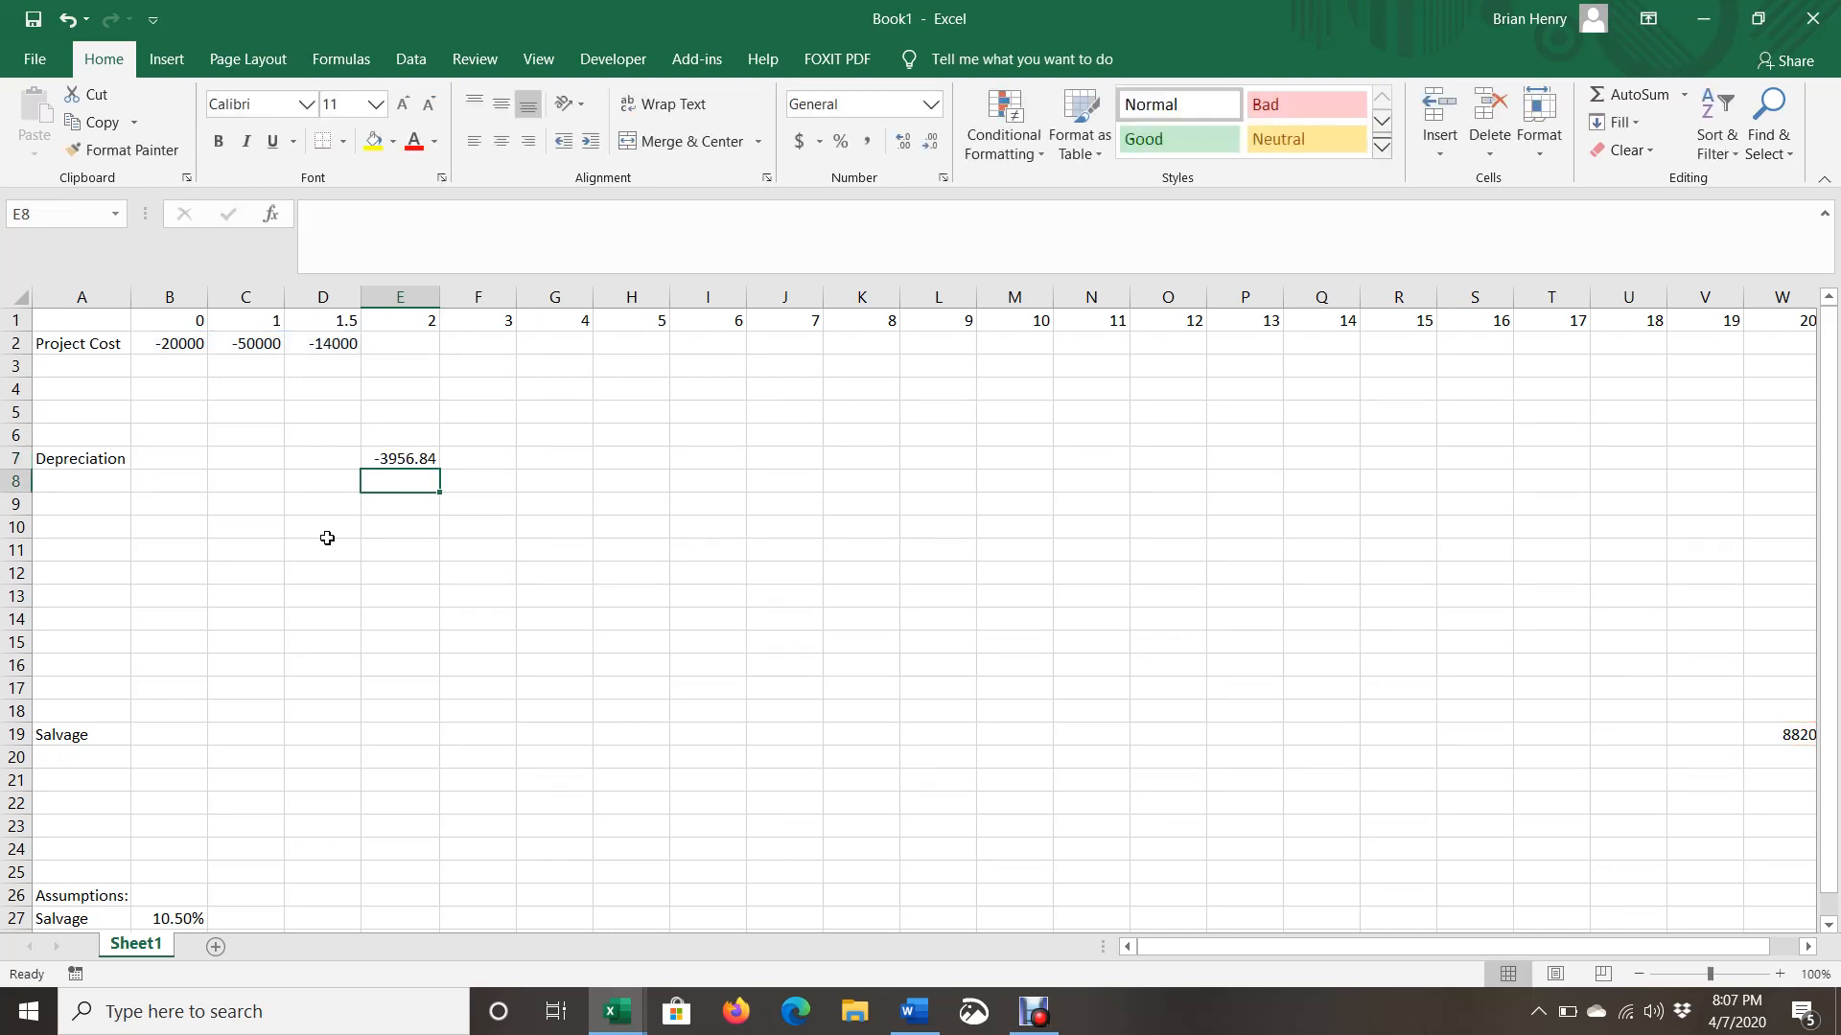
Link the year 3 depreciation in F7 to the preceding year with the formula =E7.
key(Right)
key(Up)
text(=)
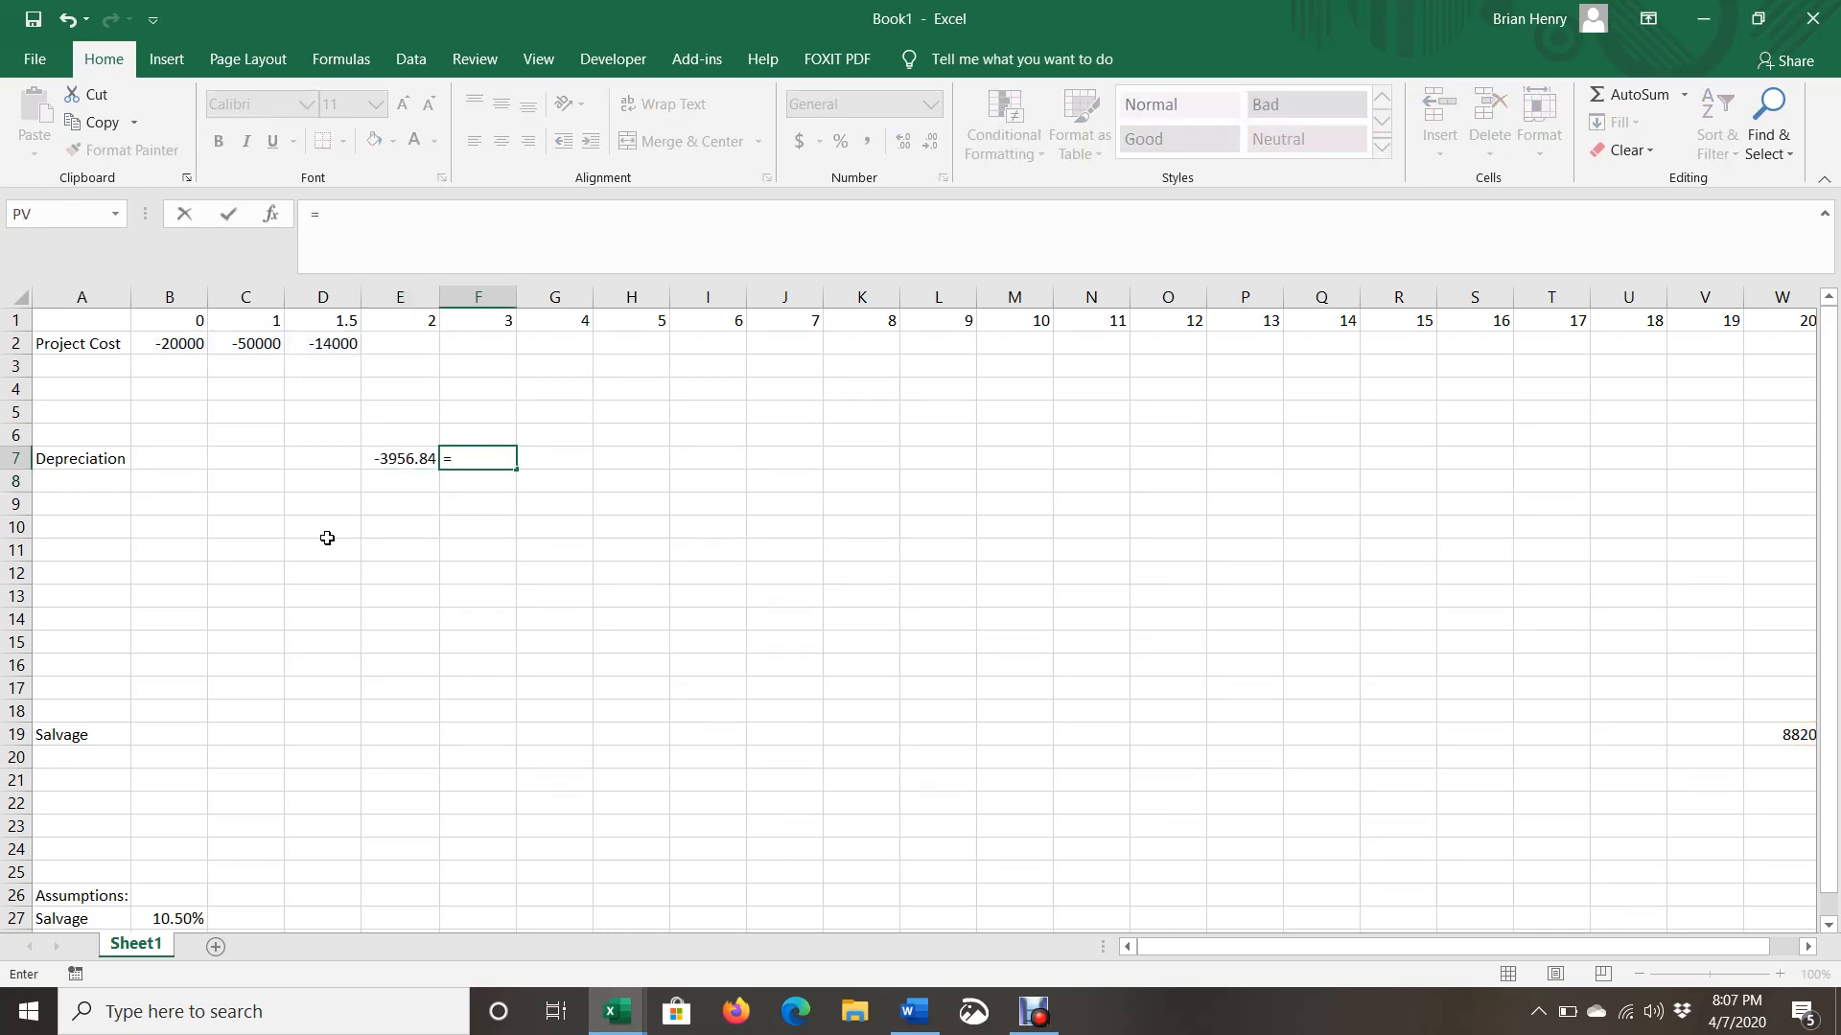
key(Left)
key(Return)
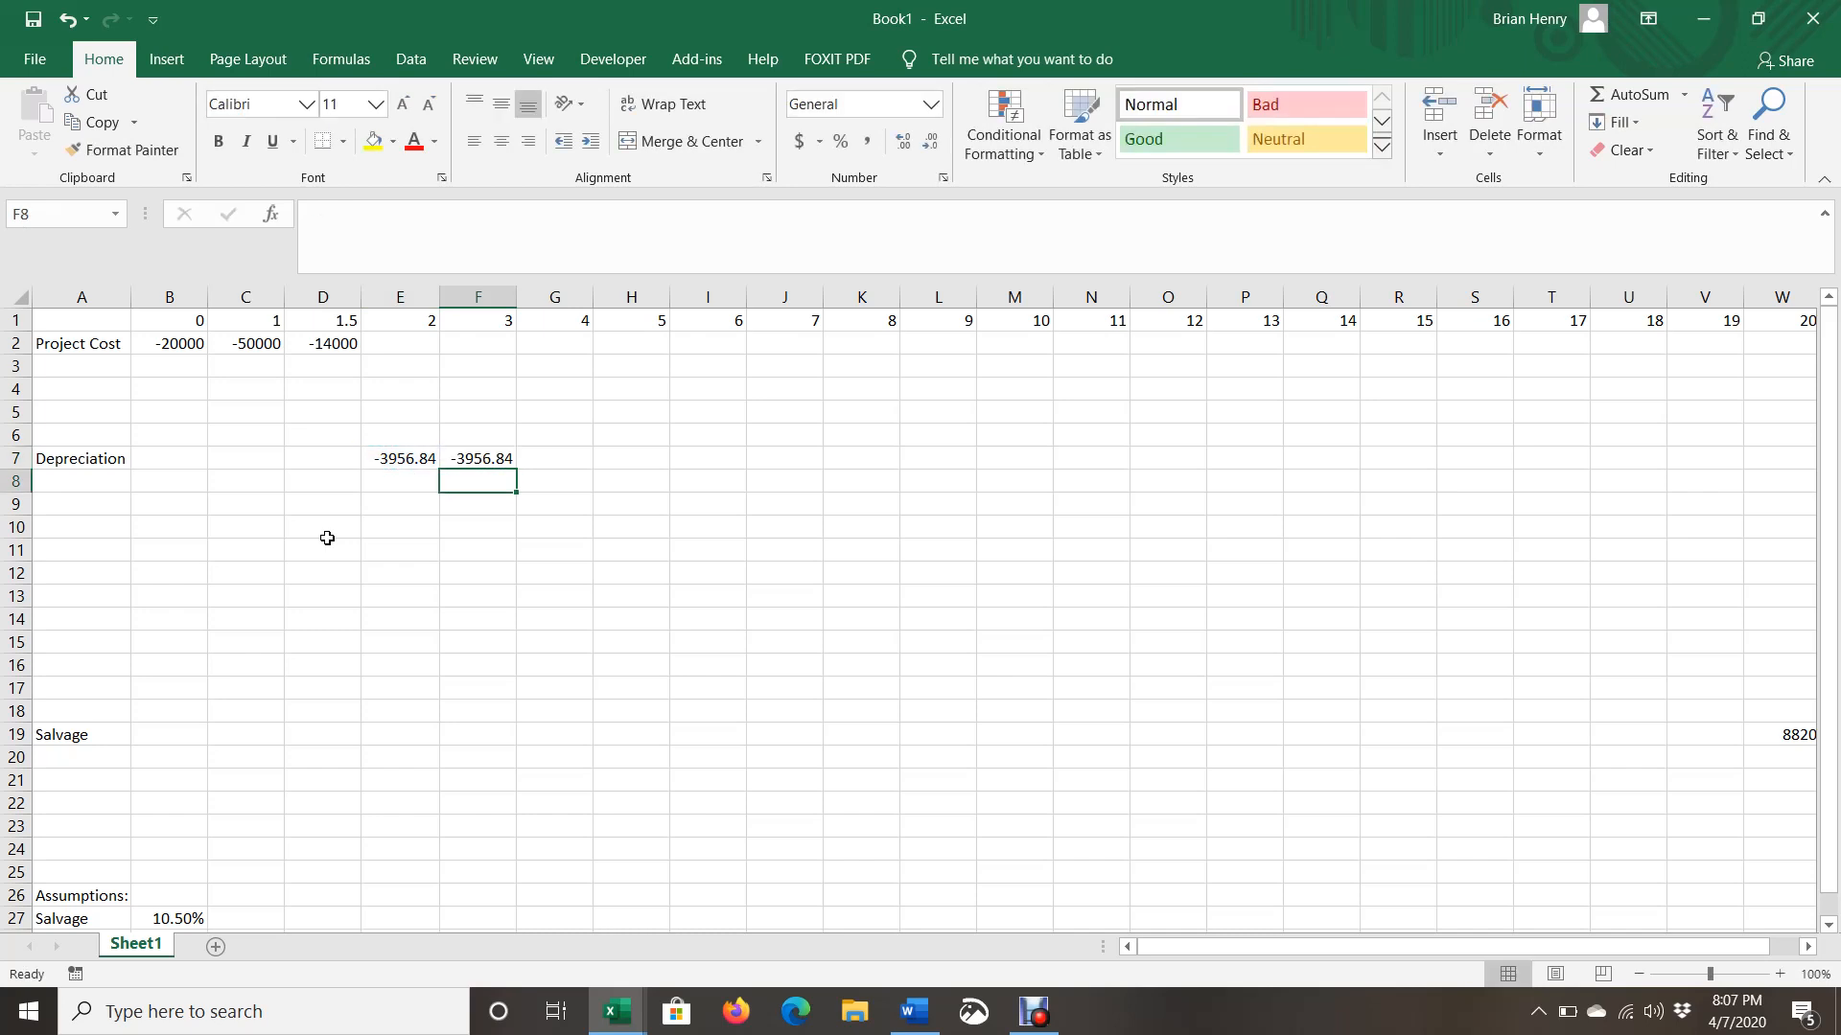
Fill the depreciation formula from F7 across through year 20 in W7.
key(Up)
key(shift+Right)
key(shift+Right)
key(shift+Right)
key(shift+Right)
key(shift+Right)
key(shift+Right)
key(shift+Right)
key(shift+Right)
key(shift+Right)
key(shift+Right)
key(shift+Right)
key(shift+Right)
key(shift+Right)
key(shift+Right)
key(shift+Right)
key(shift+Right)
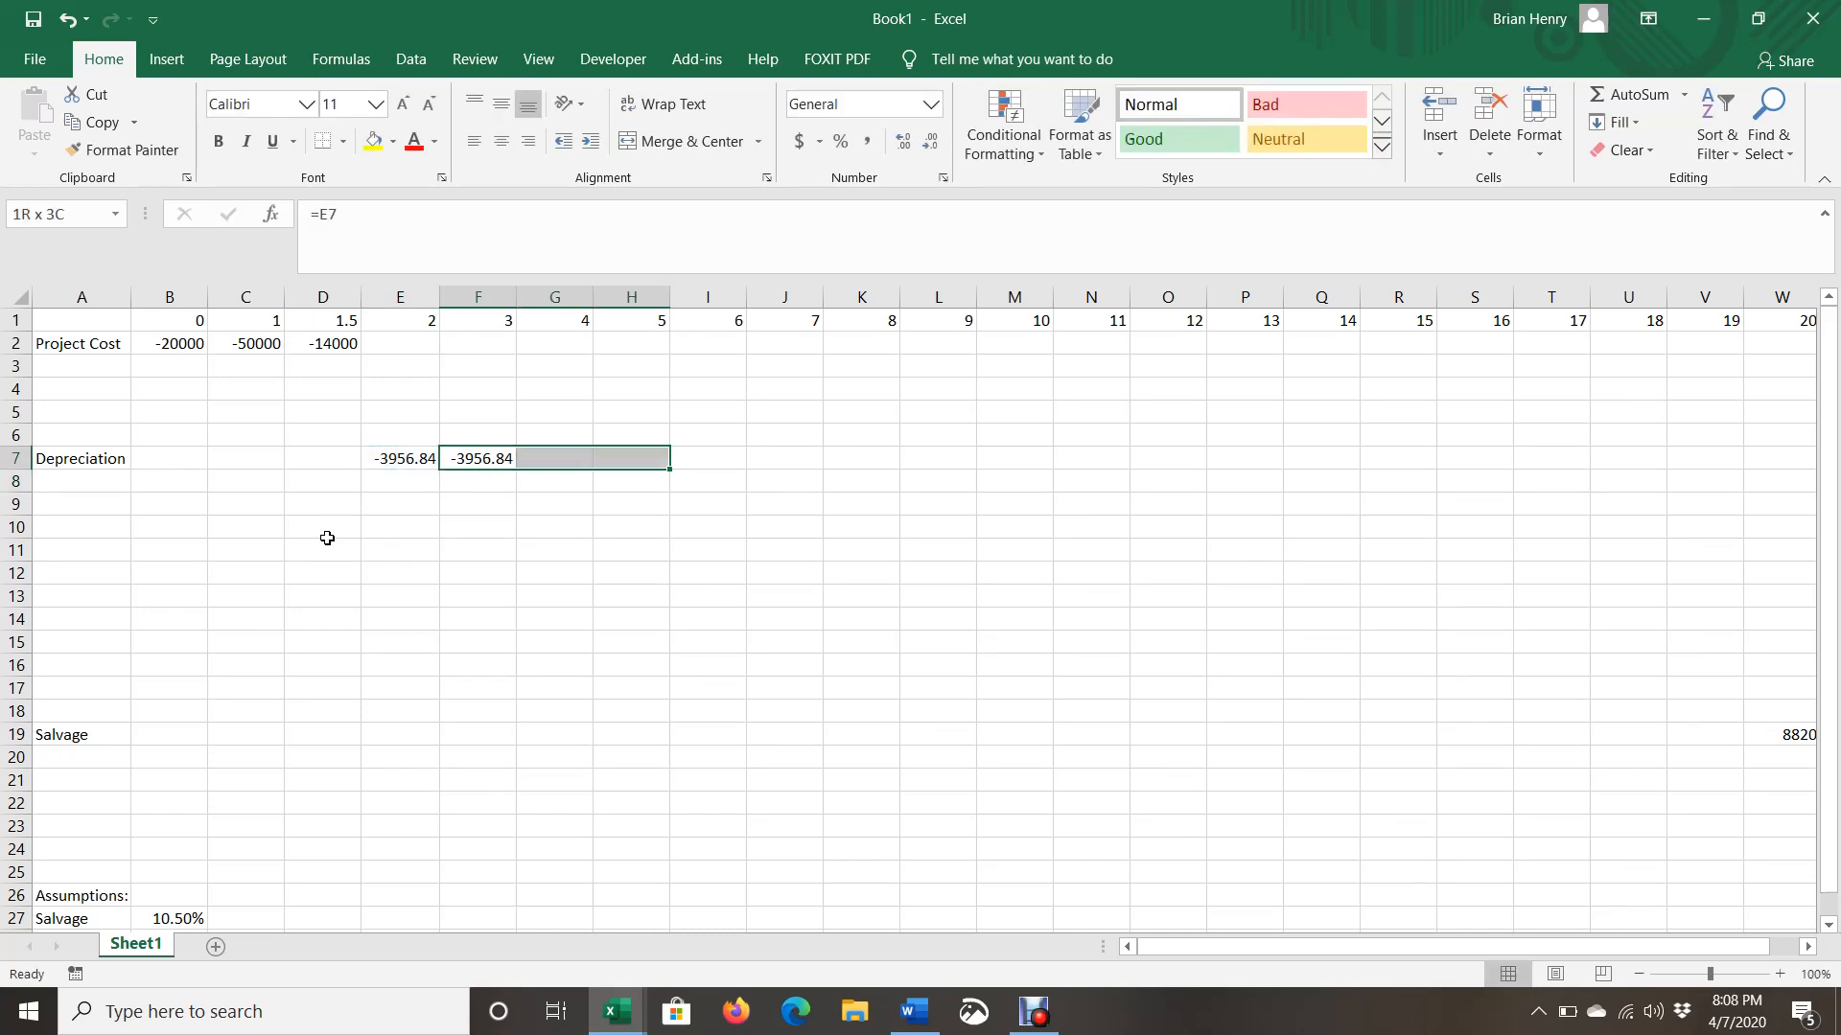
key(shift+Right)
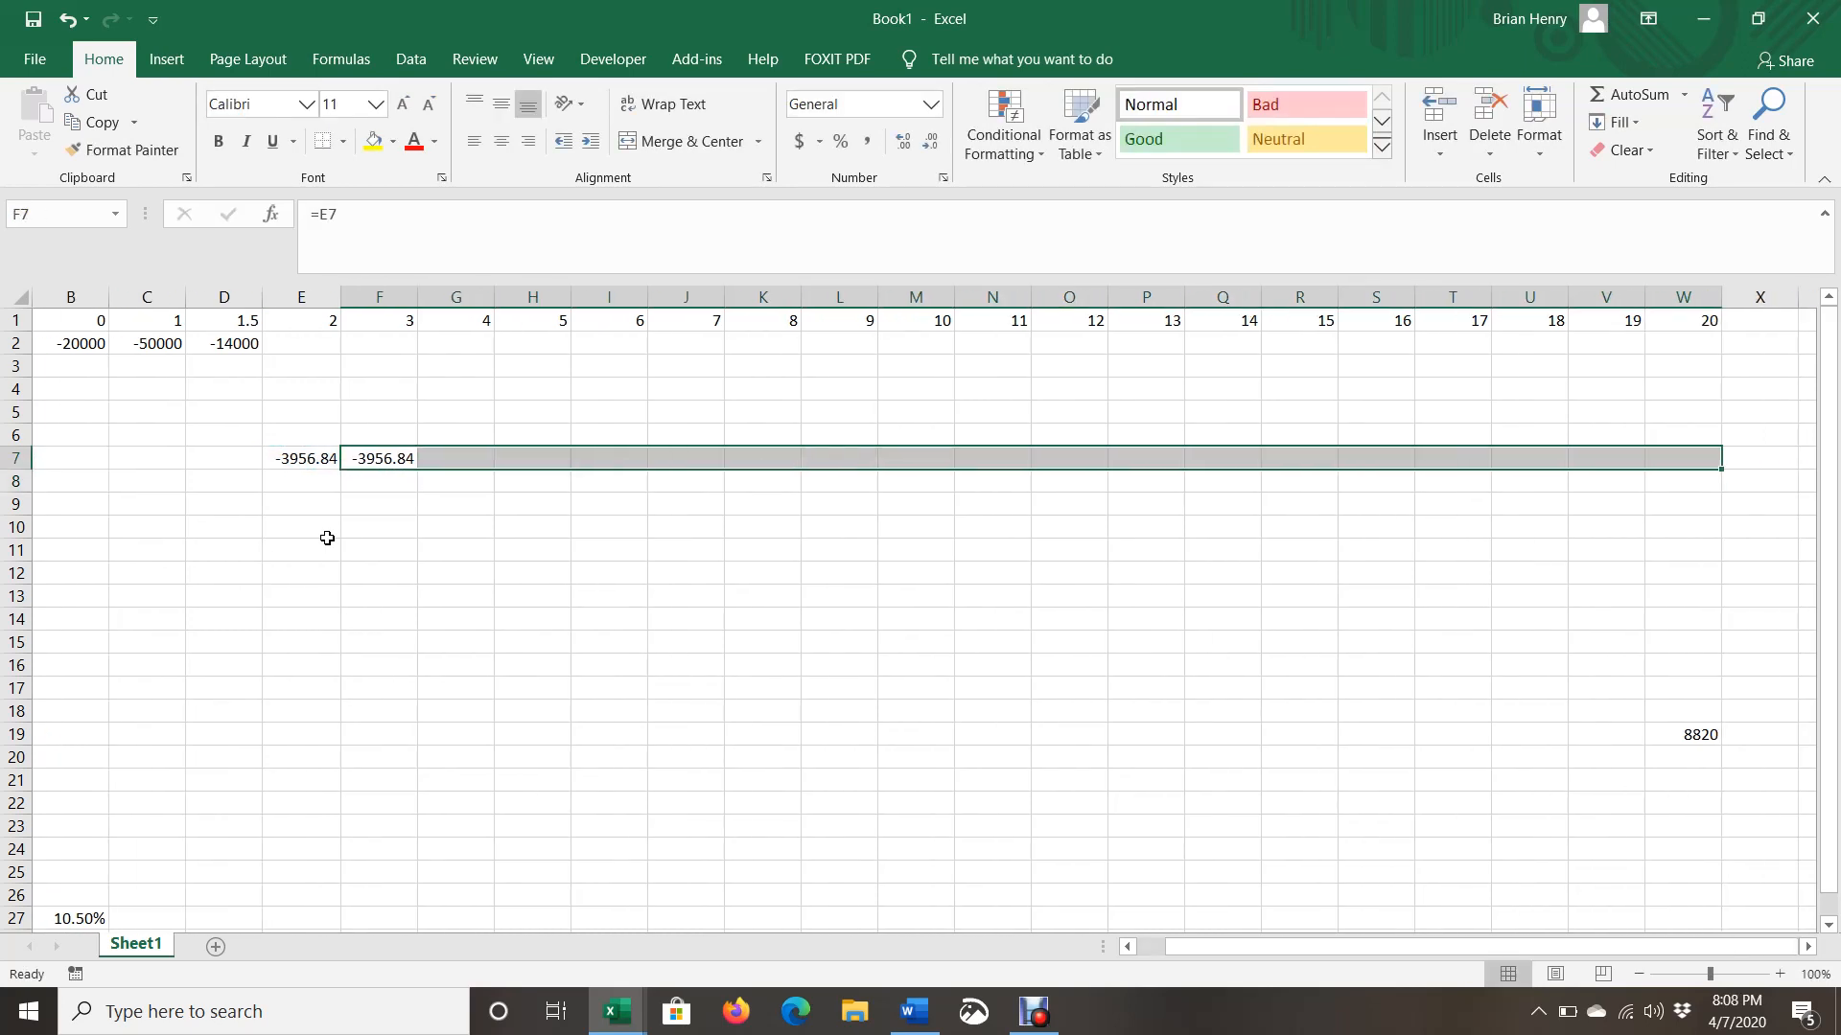
key(ctrl+r)
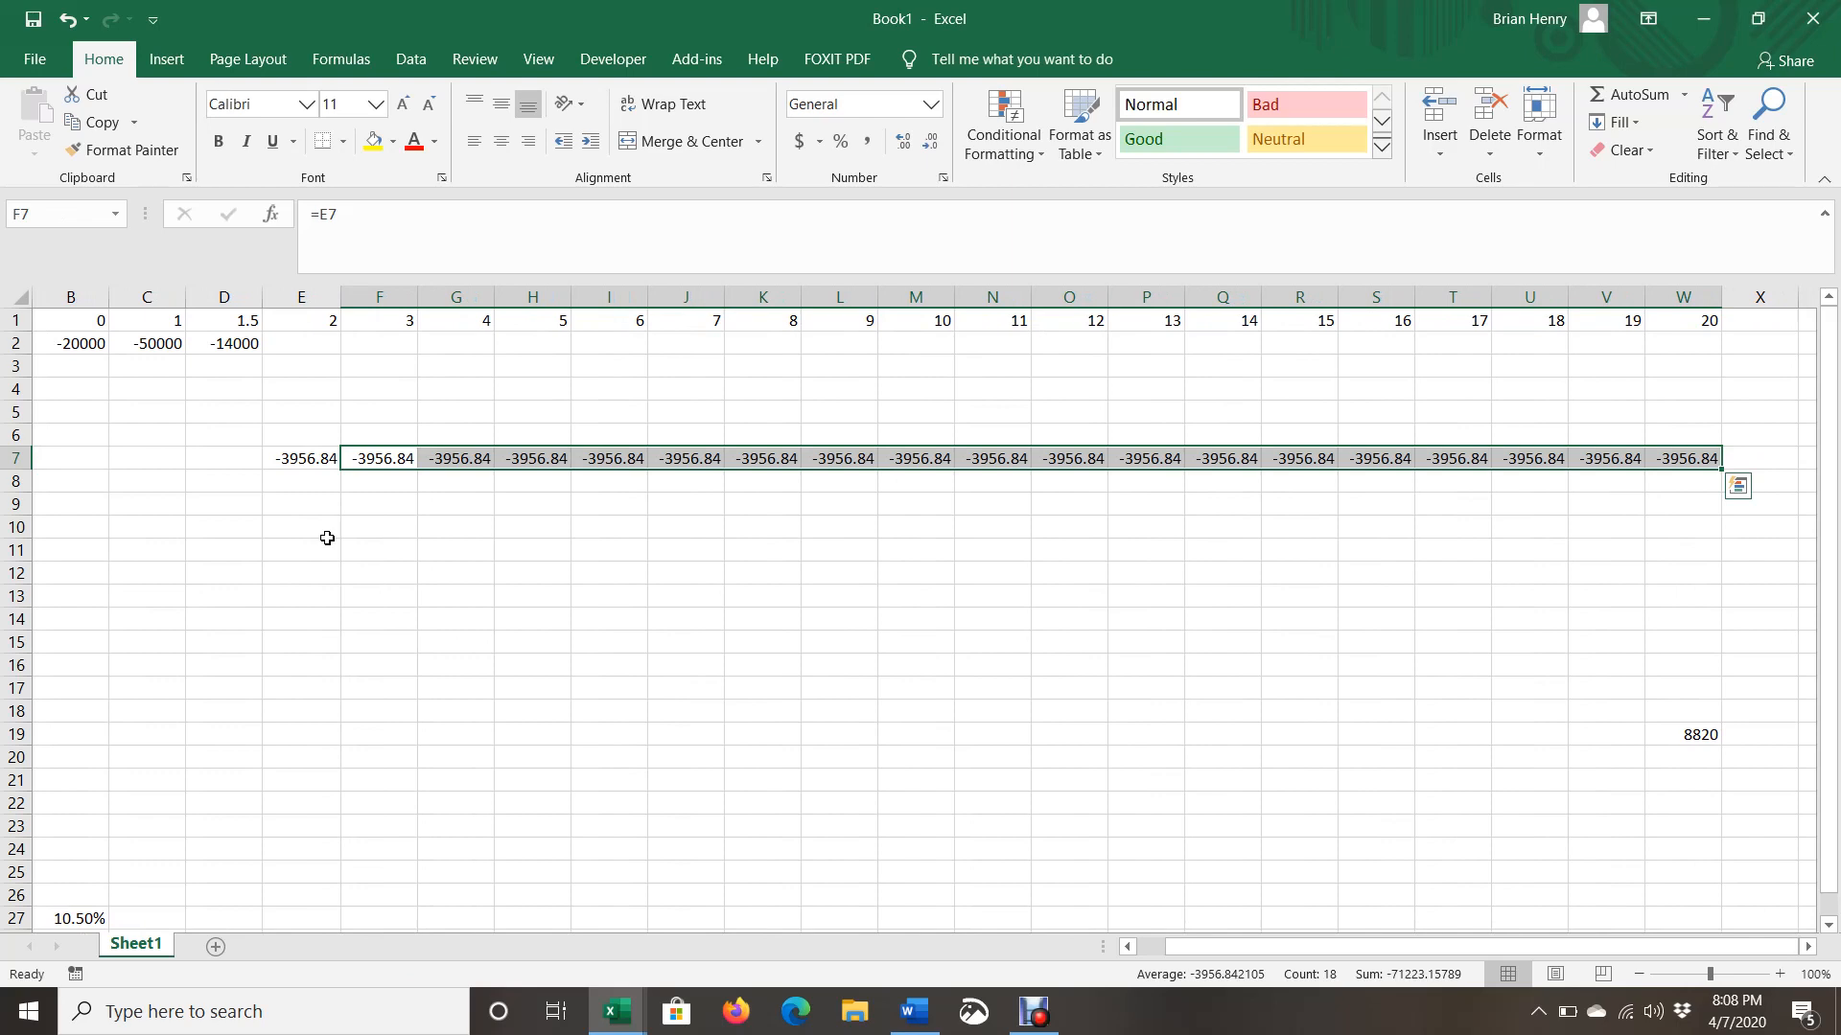
Check the total depreciation over years 2 to 20 by selecting E7:W7.
key(Left)
key(Left)
key(Left)
key(Left)
key(Left)
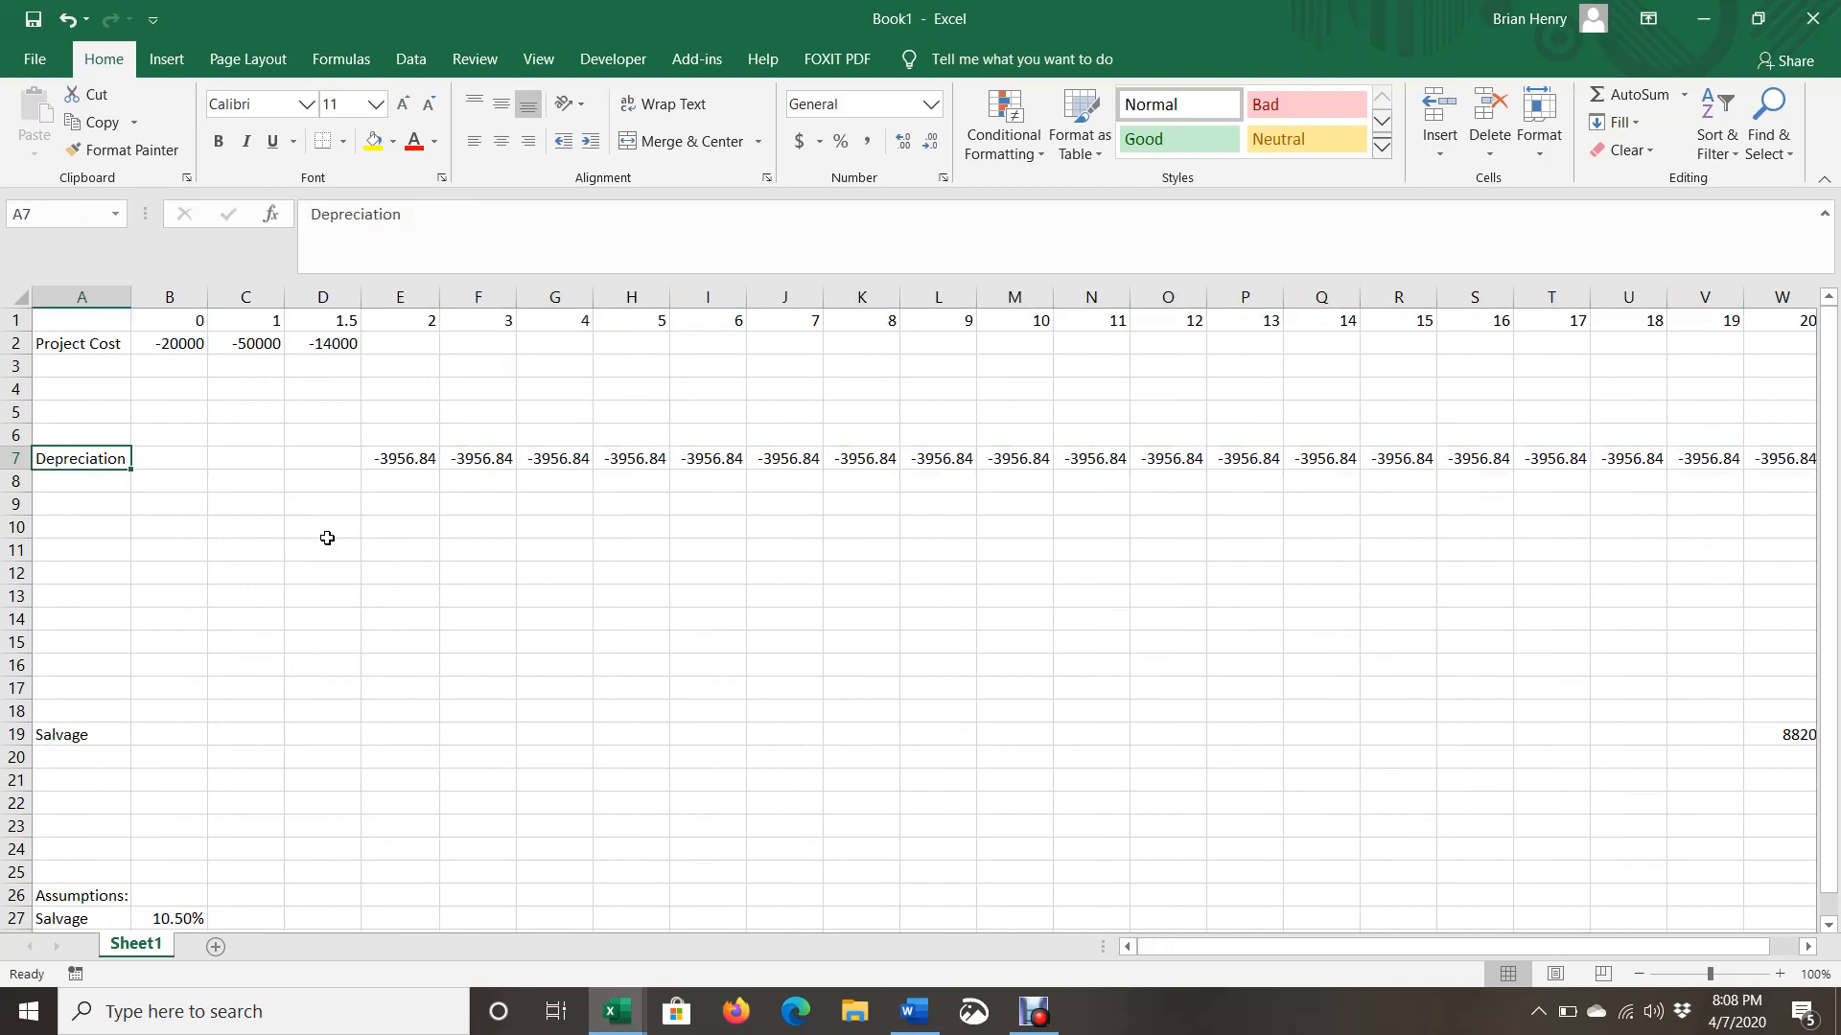
key(Right)
key(Right)
key(Right)
key(Right)
key(ctrl+shift+Right)
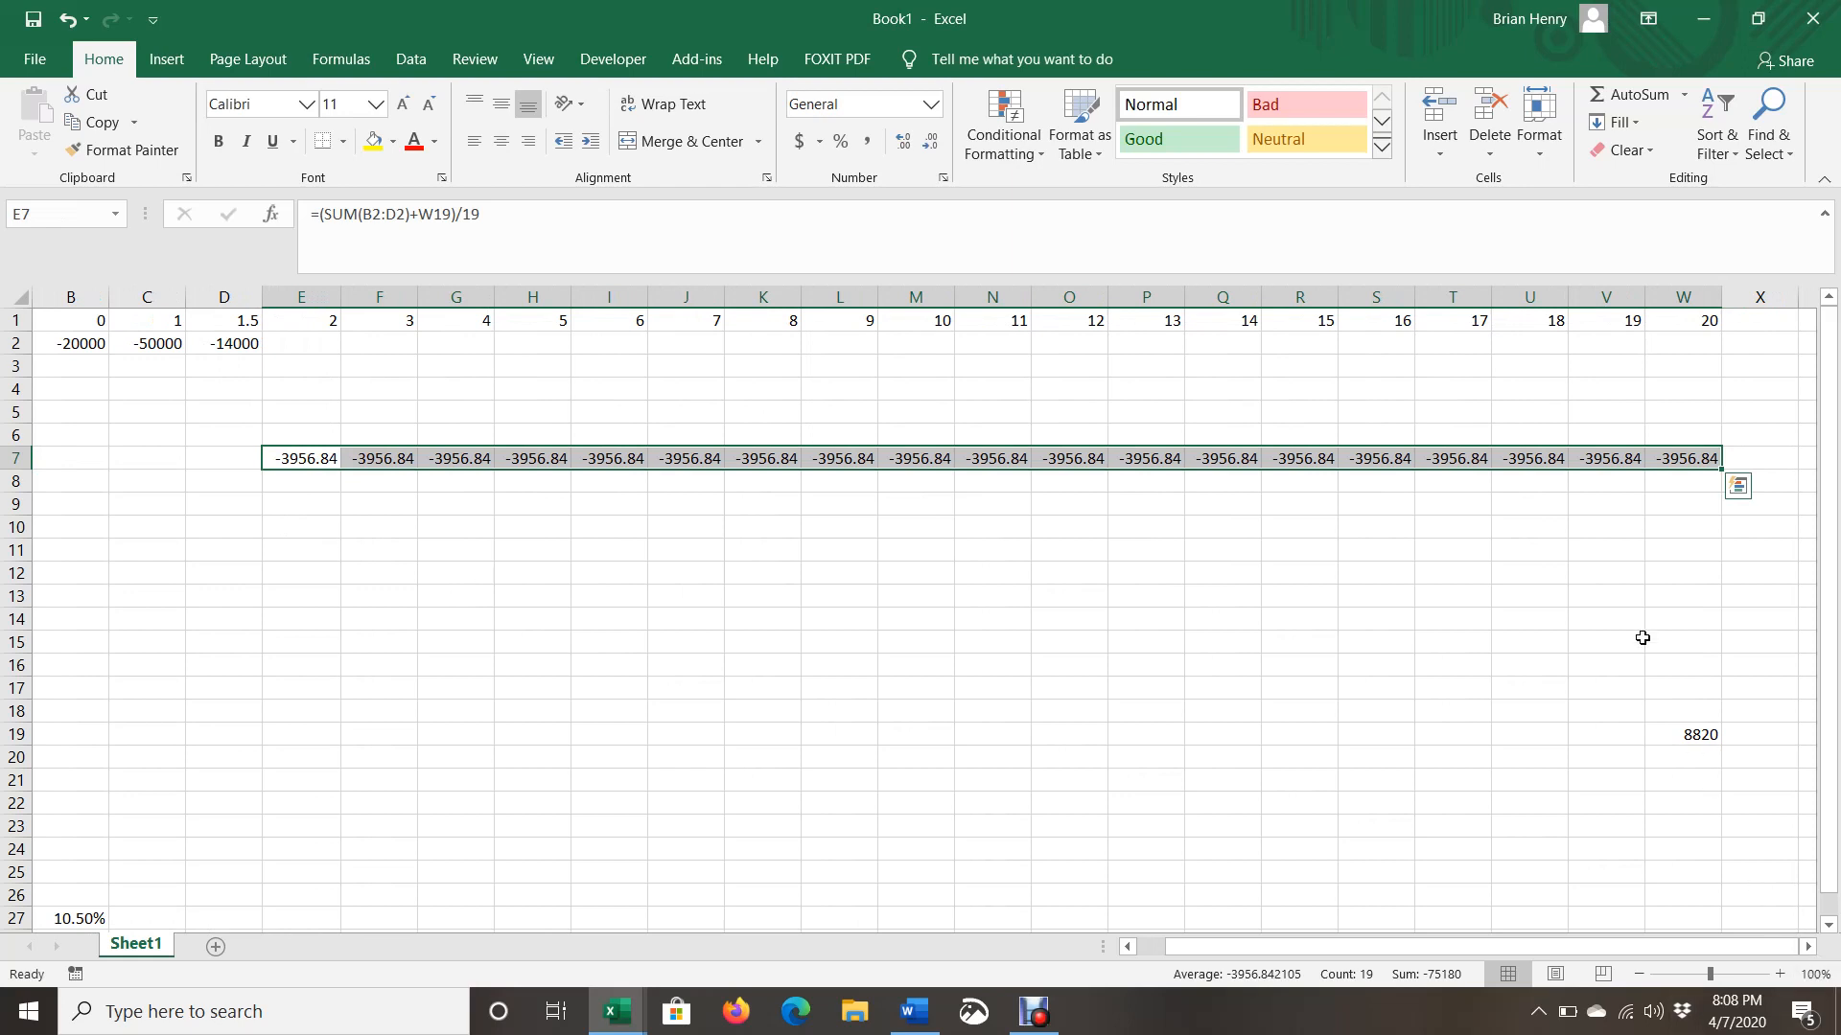
Temporarily enter 75180 in W18 to check its sum with the salvage value in W19, and clear W18 again.
click(1712, 716)
text(75)
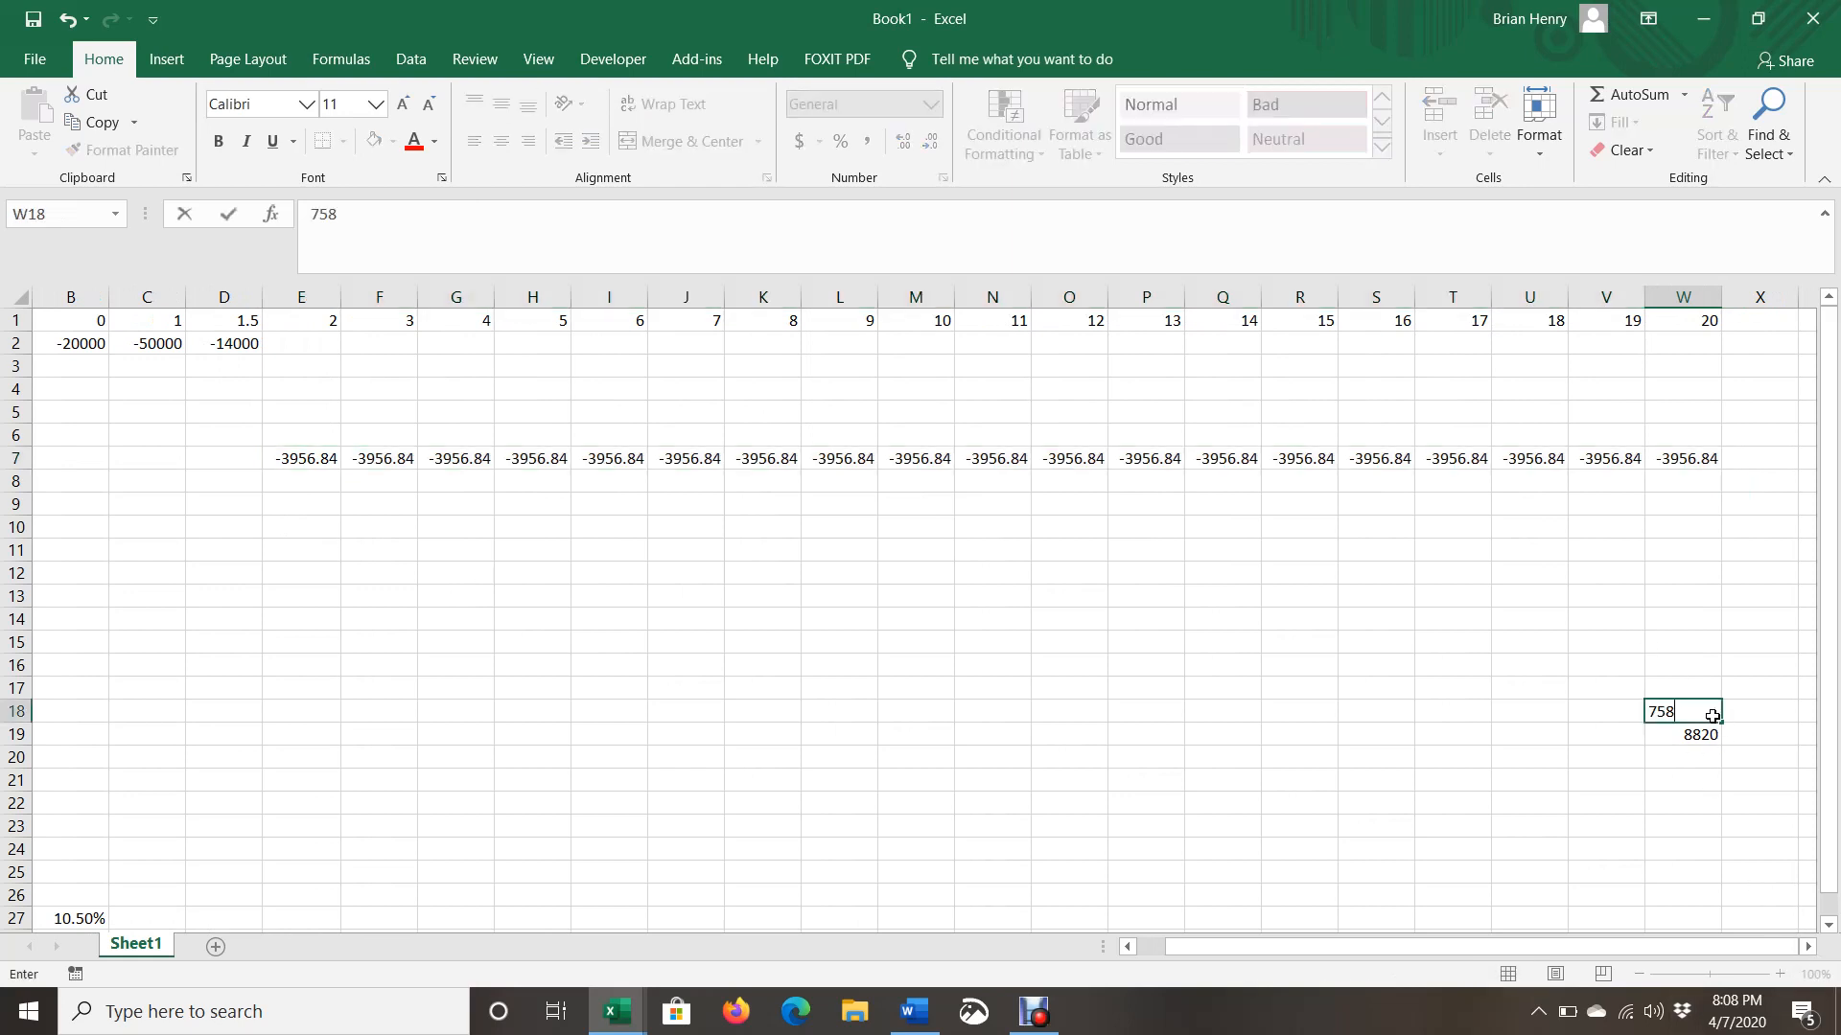
text(180)
key(Return)
shift+click(1713, 716)
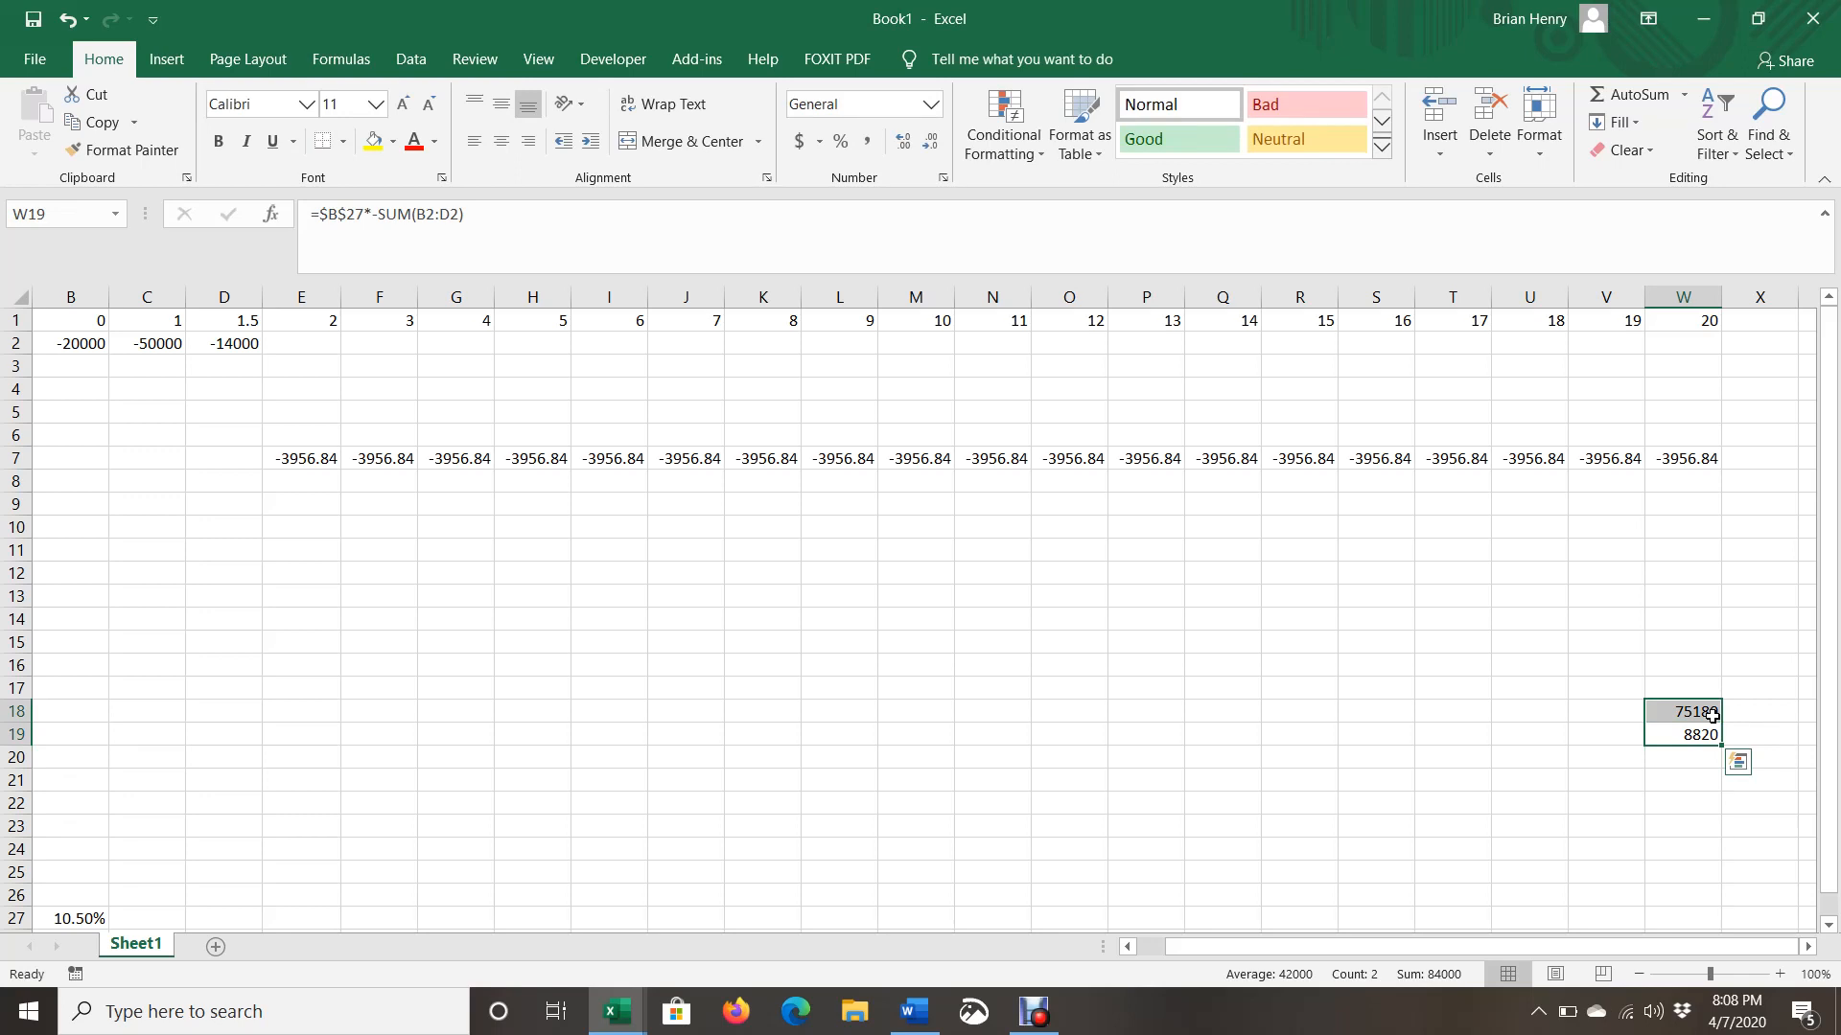
click(1713, 716)
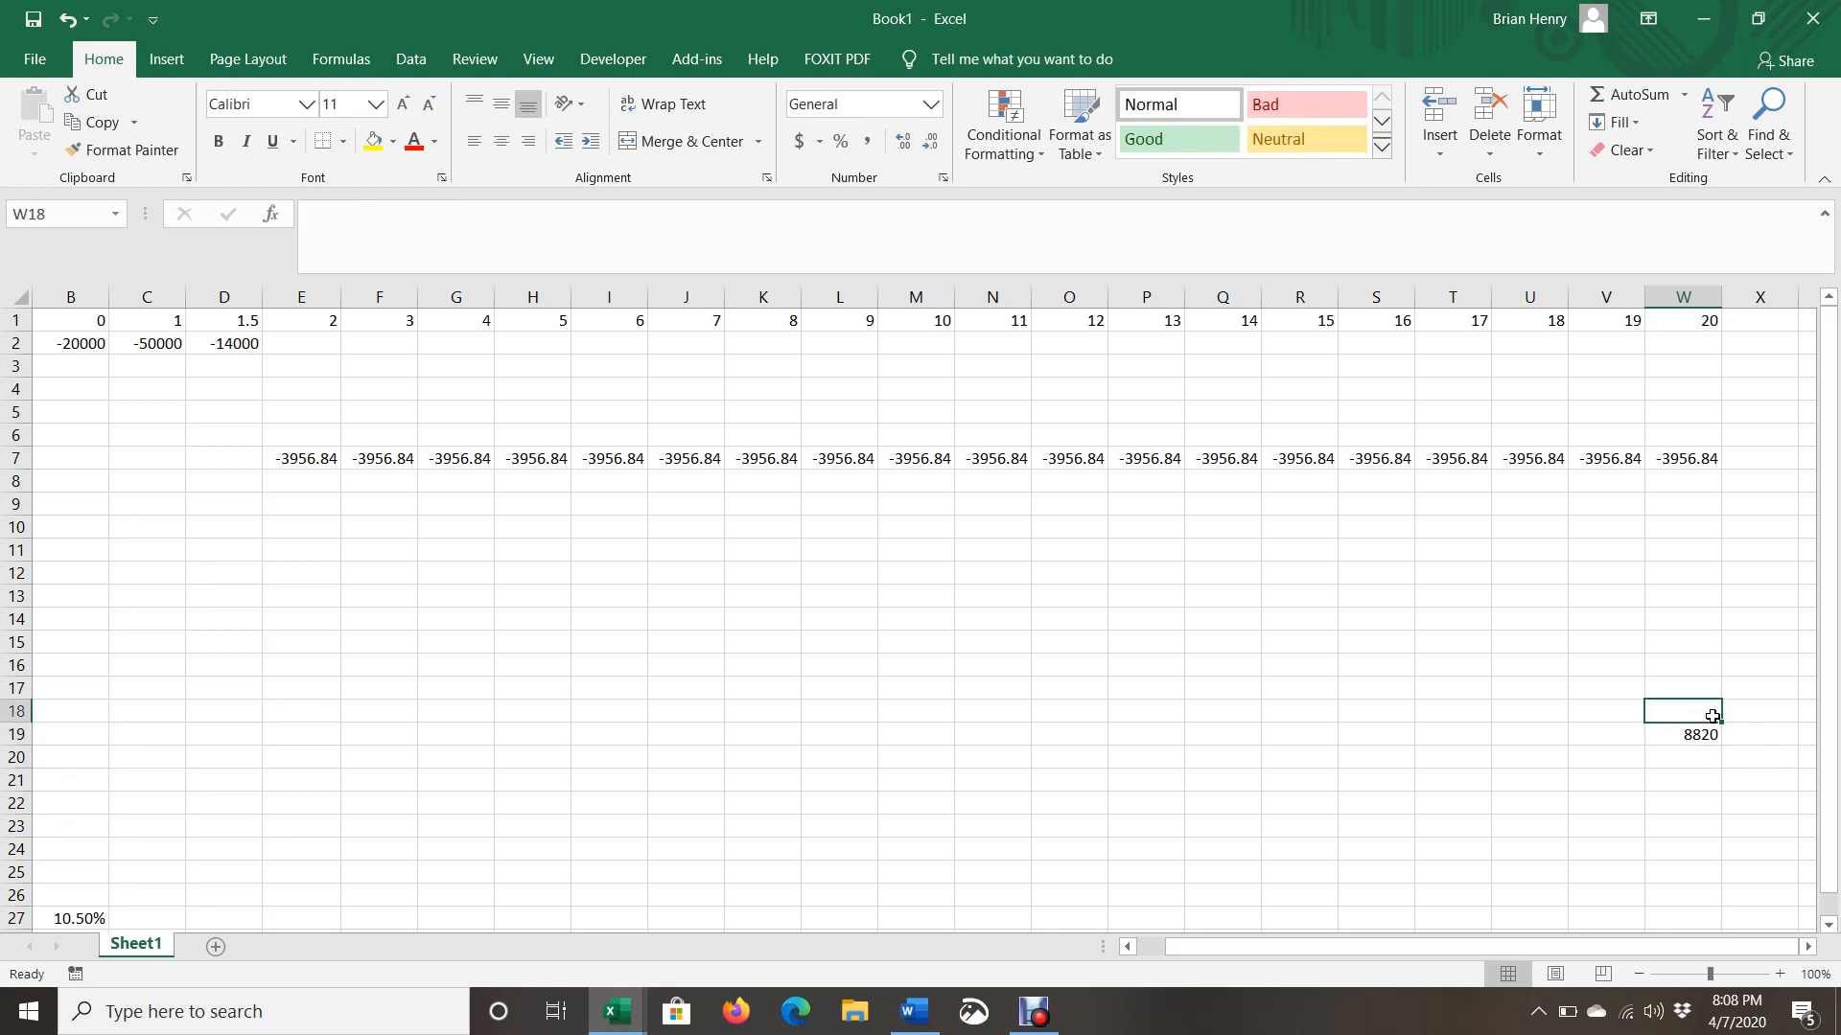
Consult the revenue assumption in the Word document and add a Revenue row in Excel with the label in A3 and 8200 in E3.
key(Home)
key(Up)
key(Up)
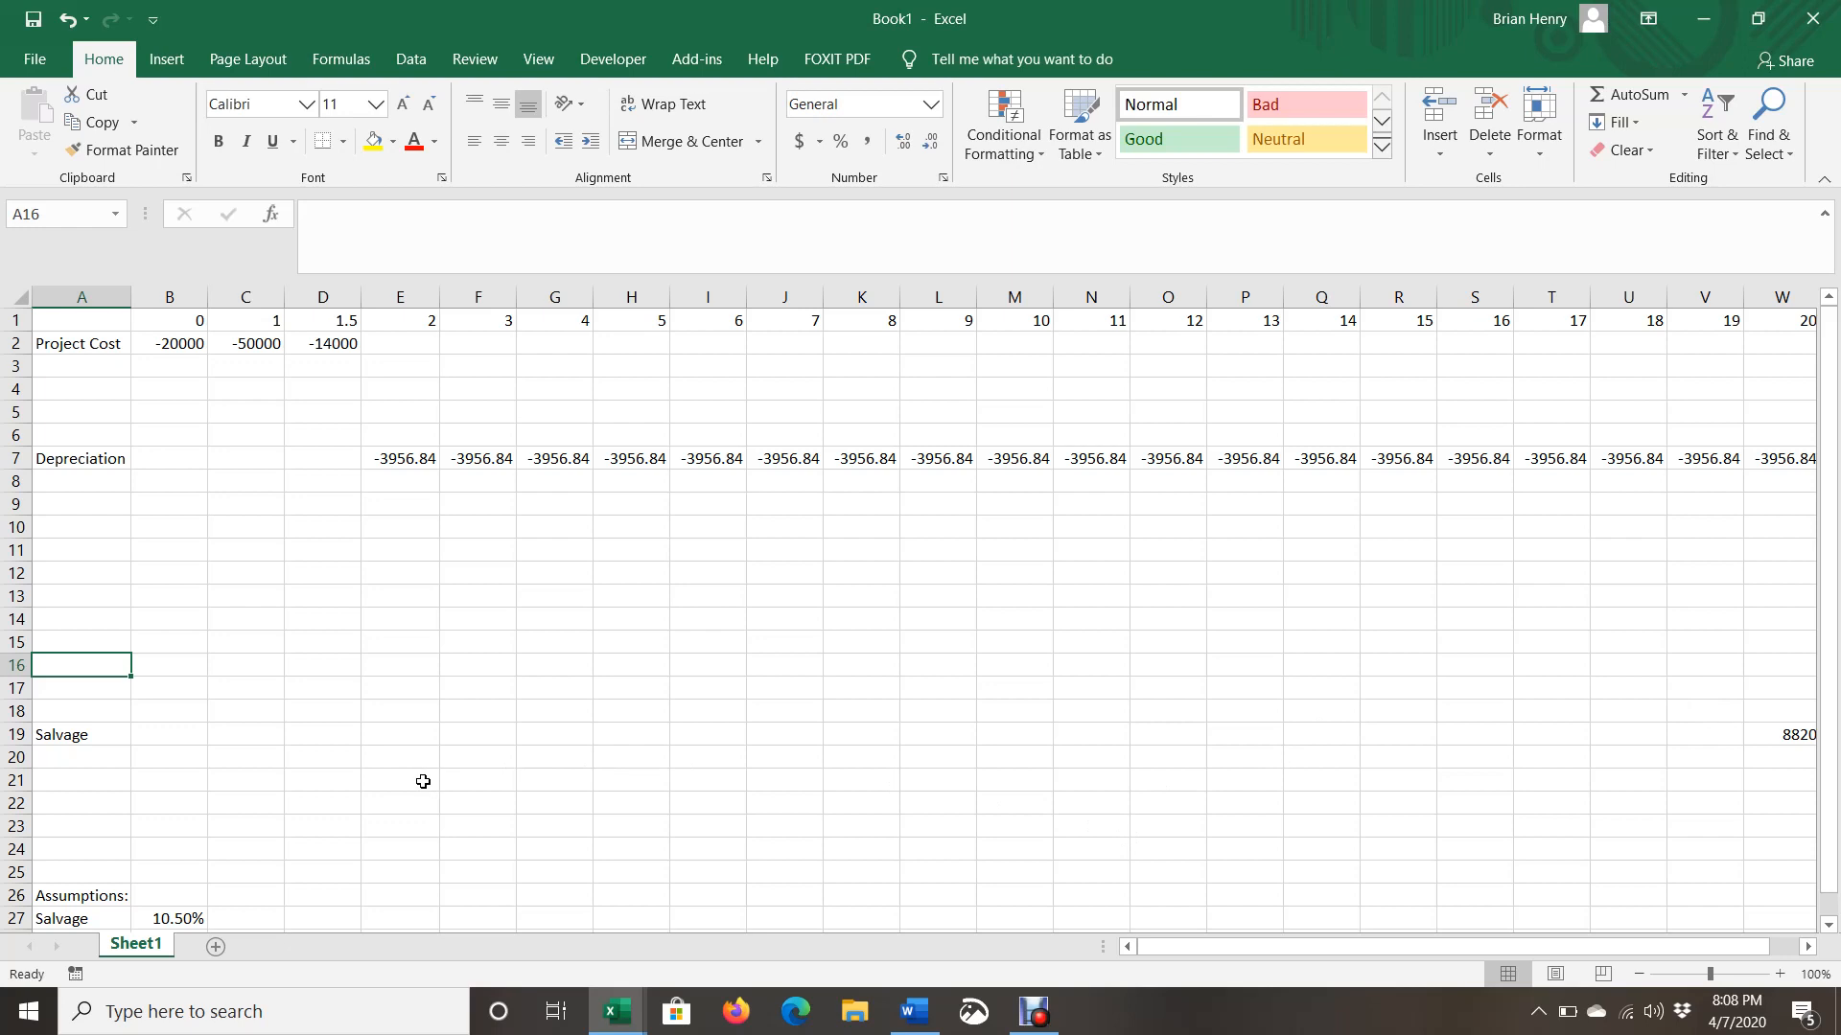
key(alt+Tab)
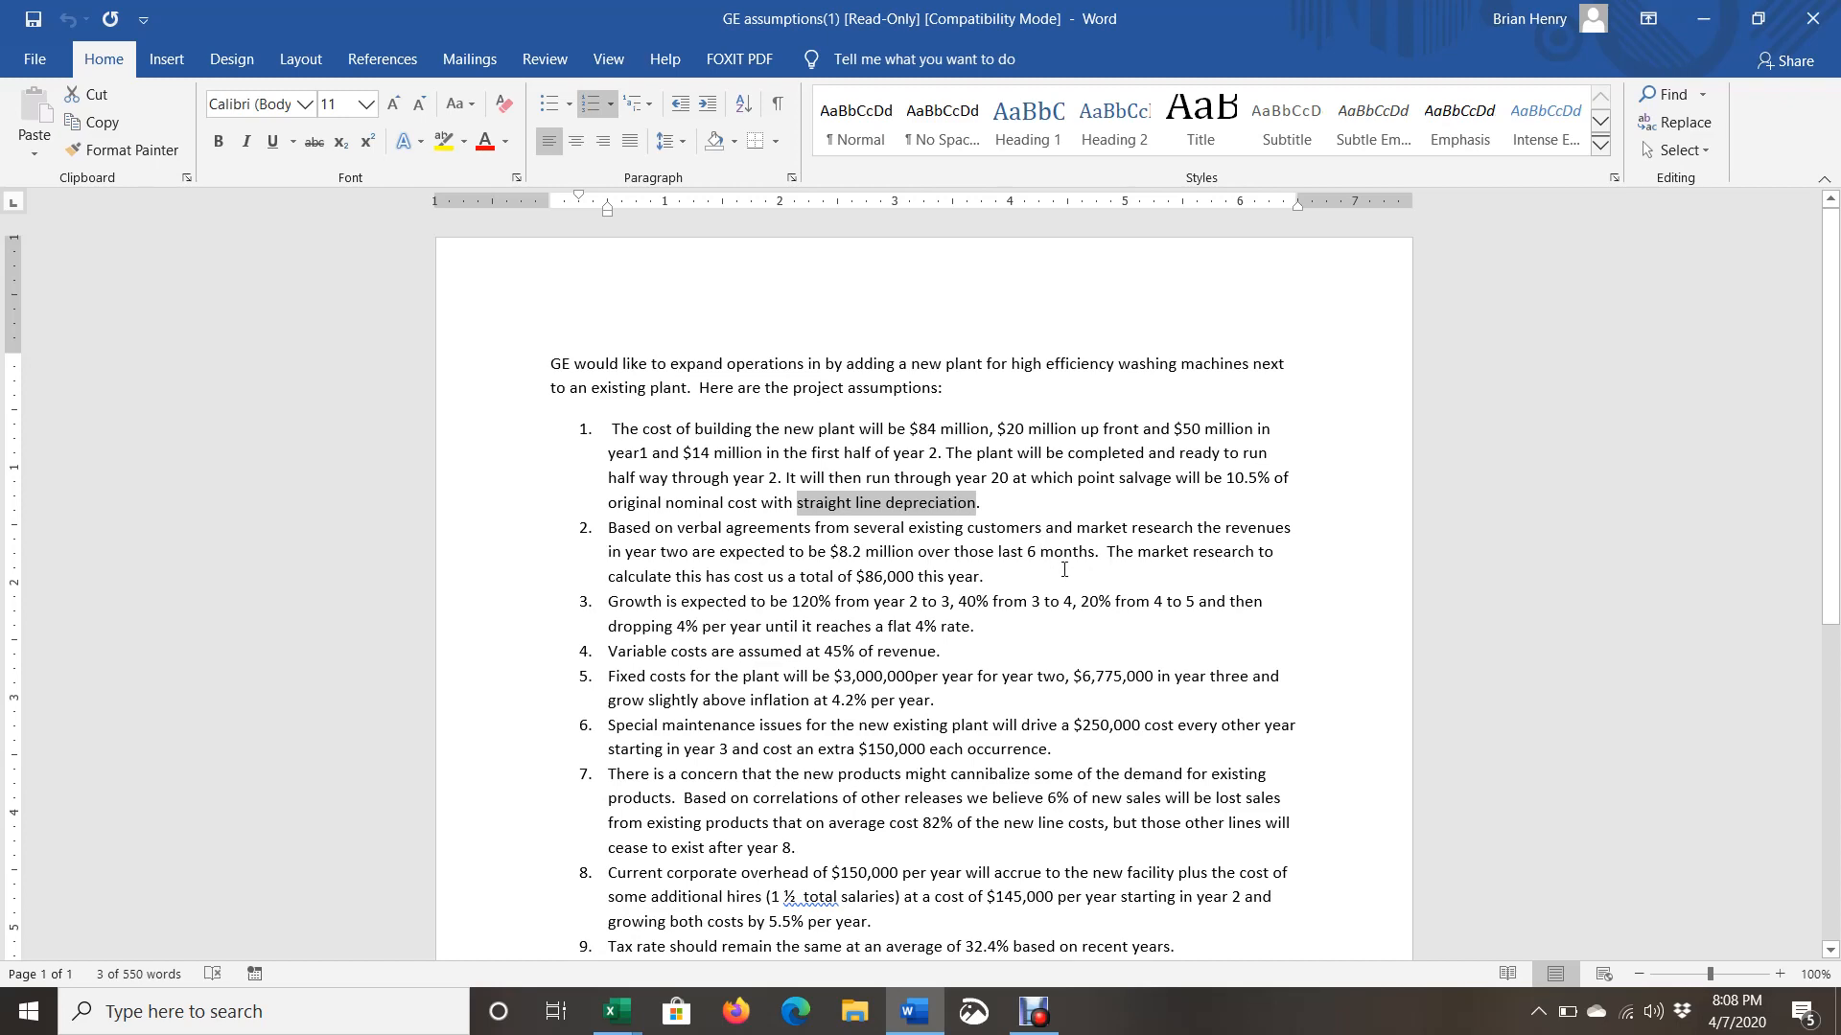
key(alt+Tab)
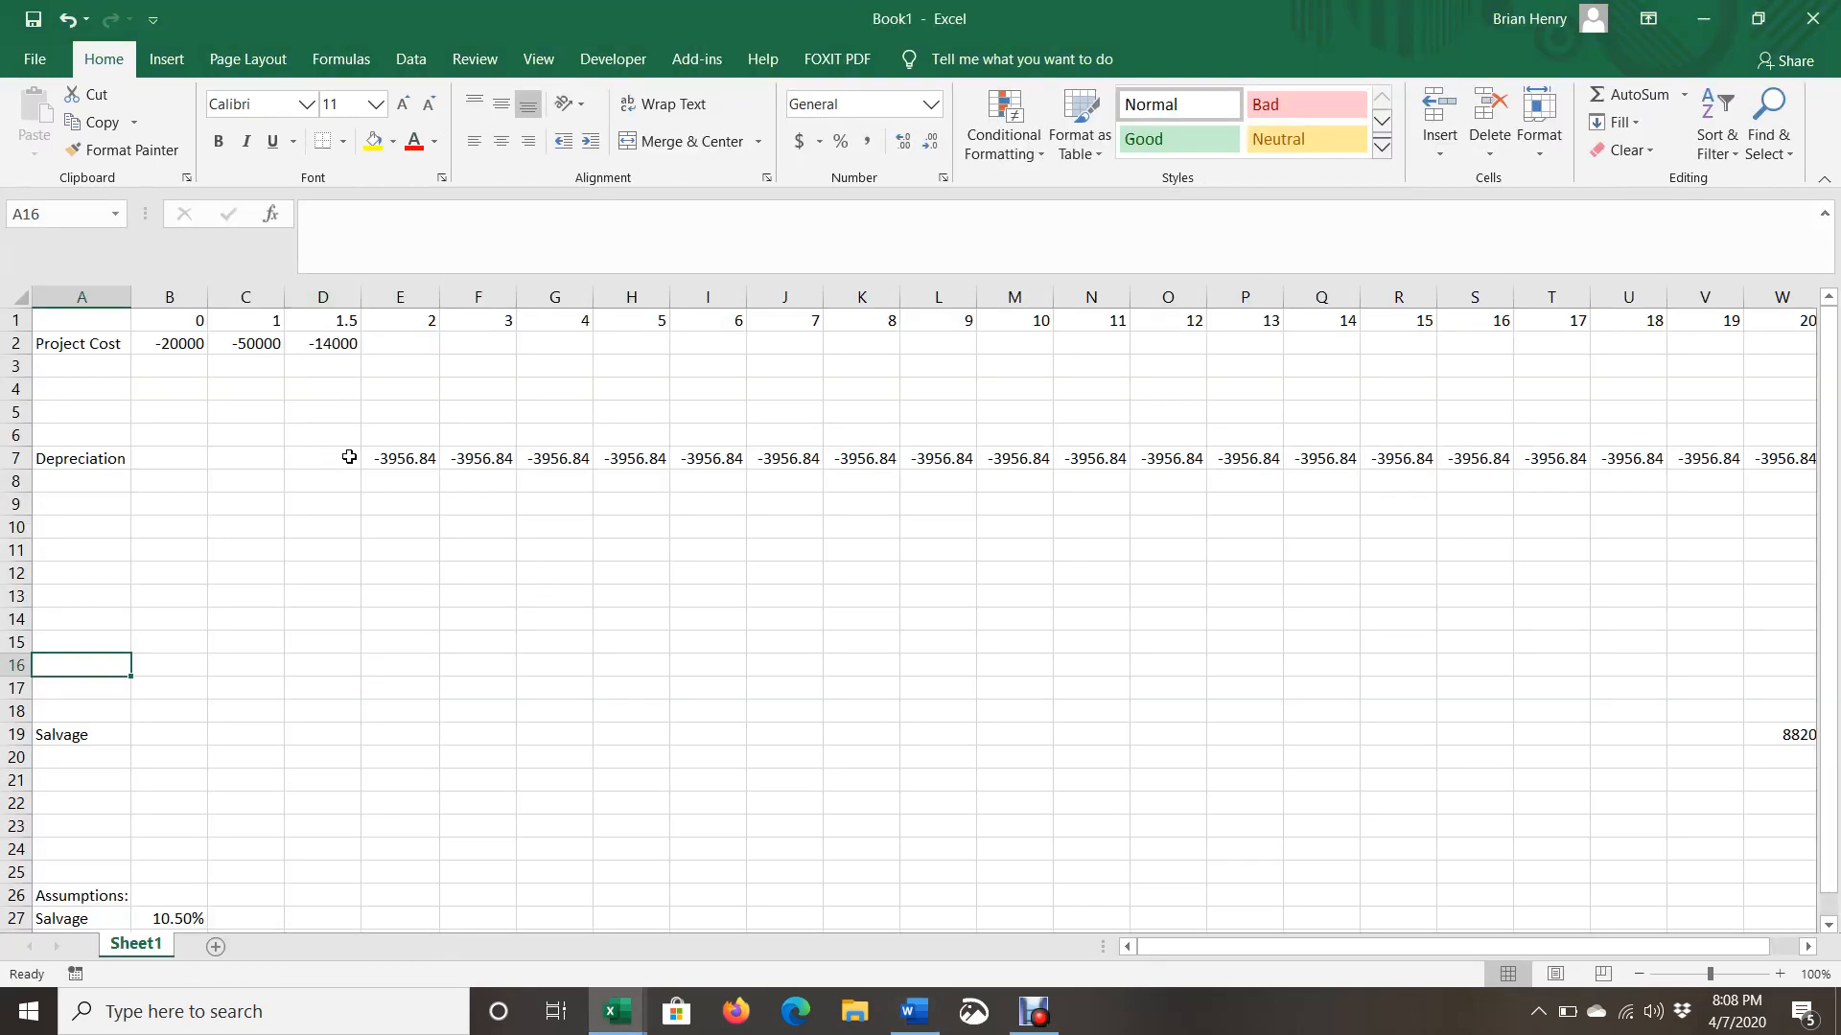
click(96, 368)
text(Revenue)
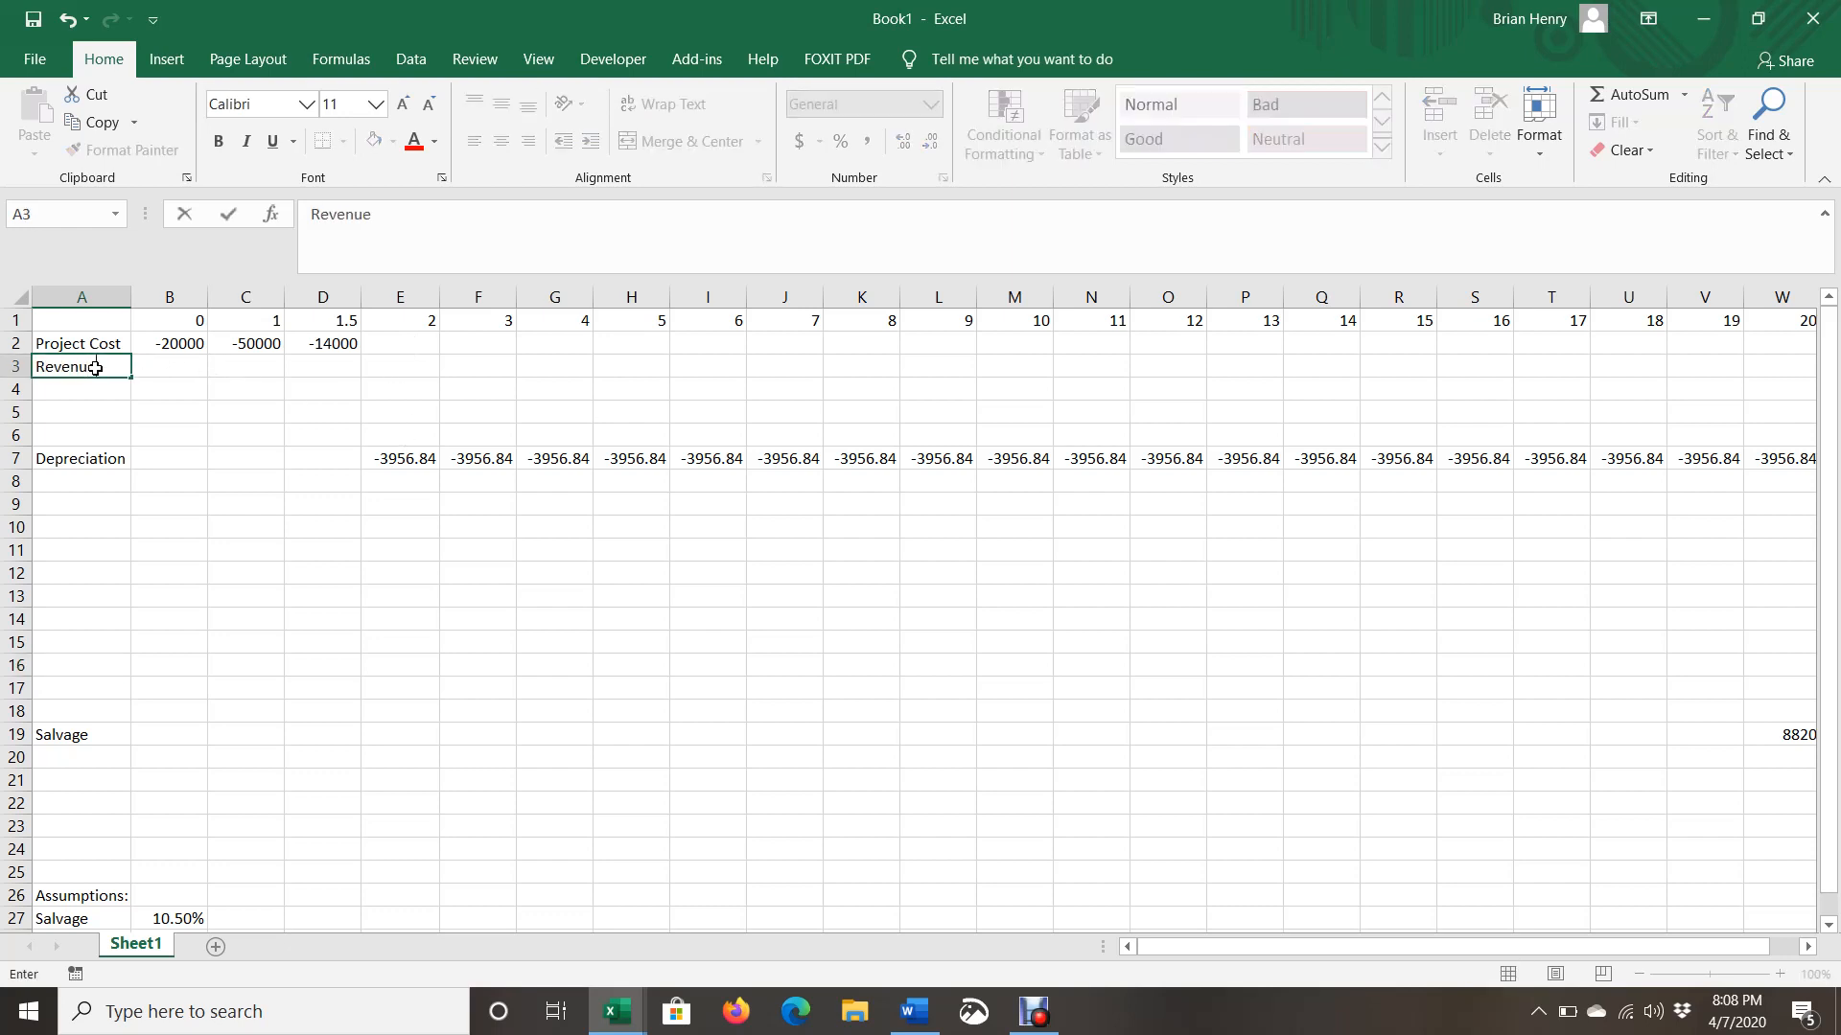
key(Right)
key(Right)
key(Right)
key(Right)
text(8200)
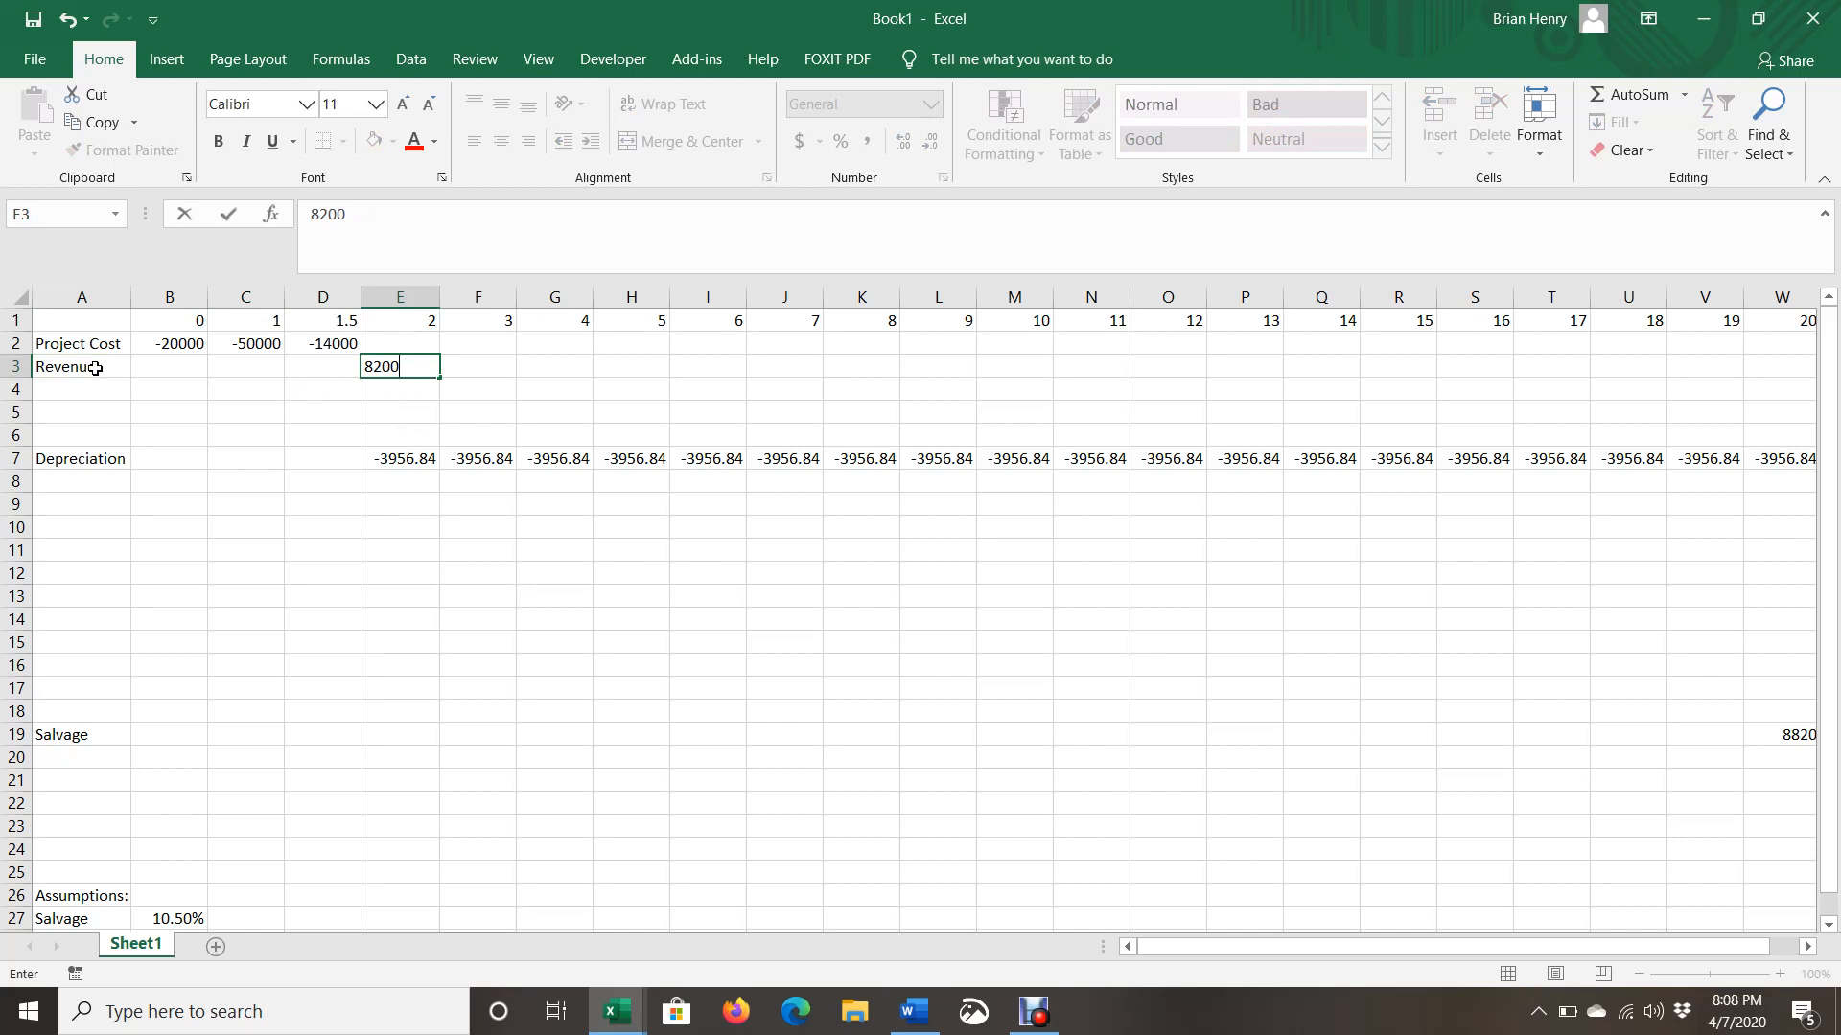
key(Right)
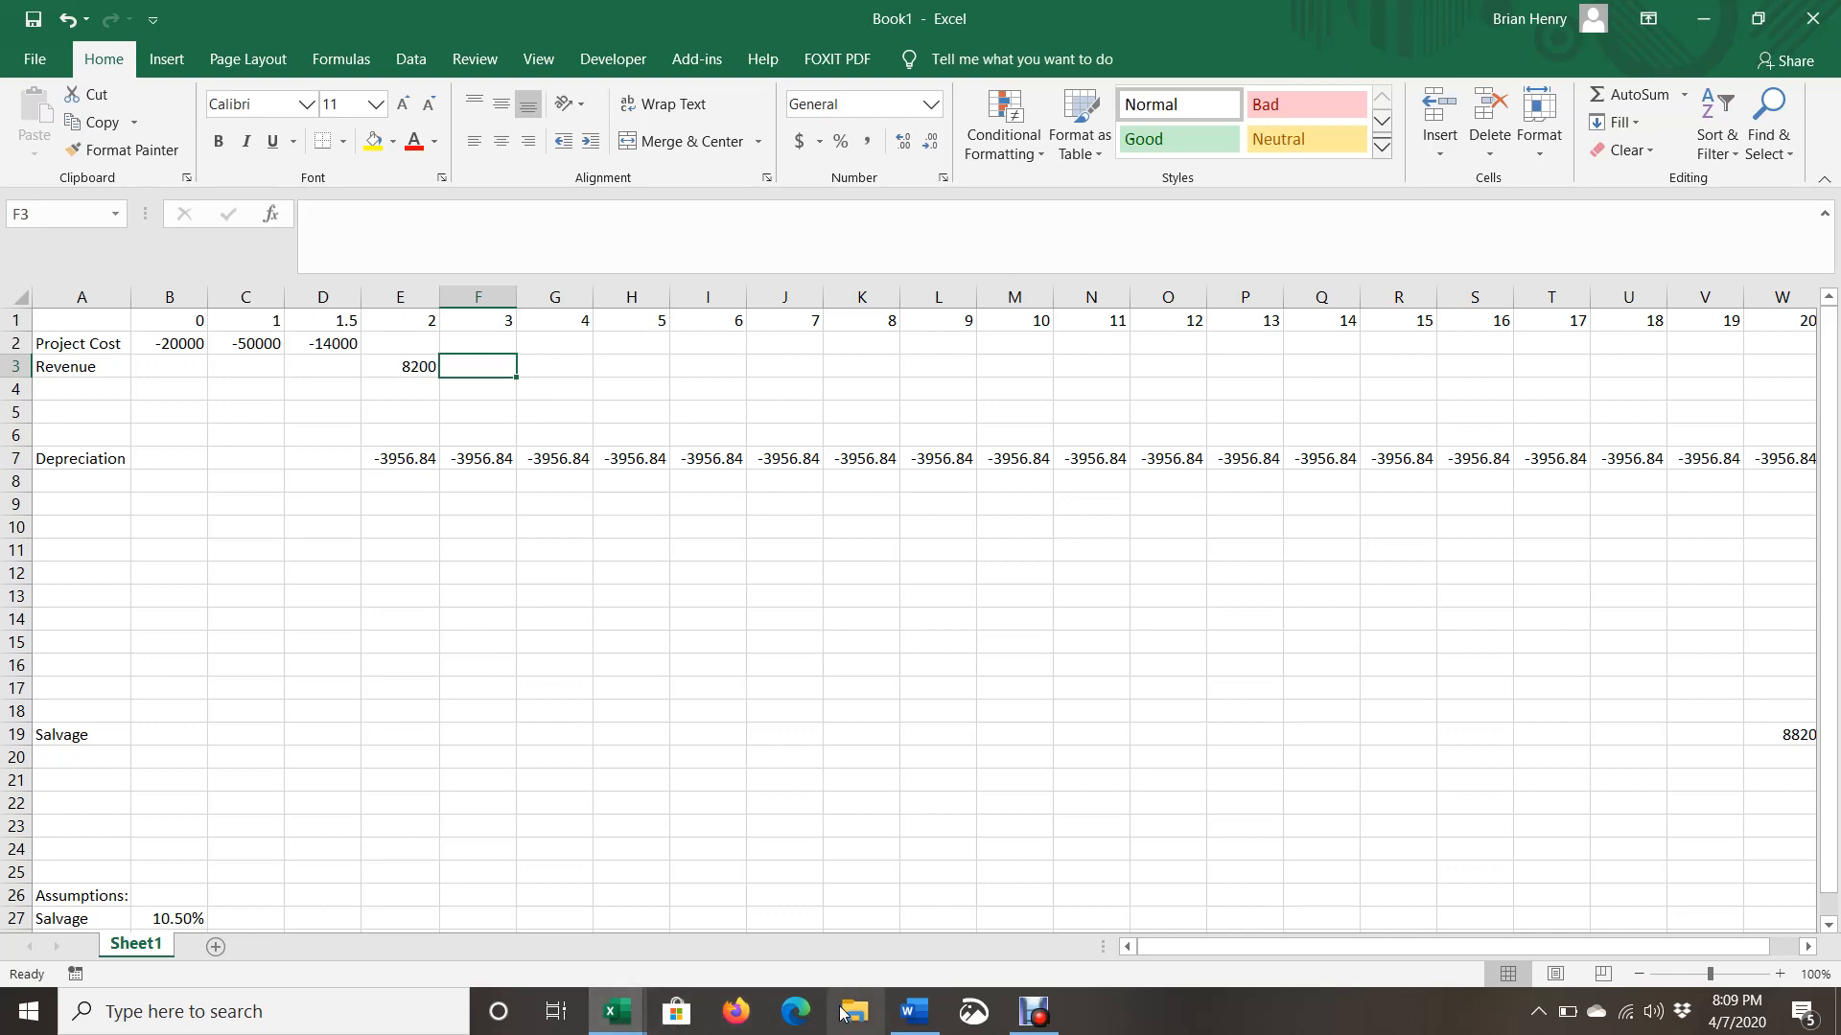
Switch to the GE assumptions document in Word and examine the market research cost and its timing in item 2.
key(alt+Tab)
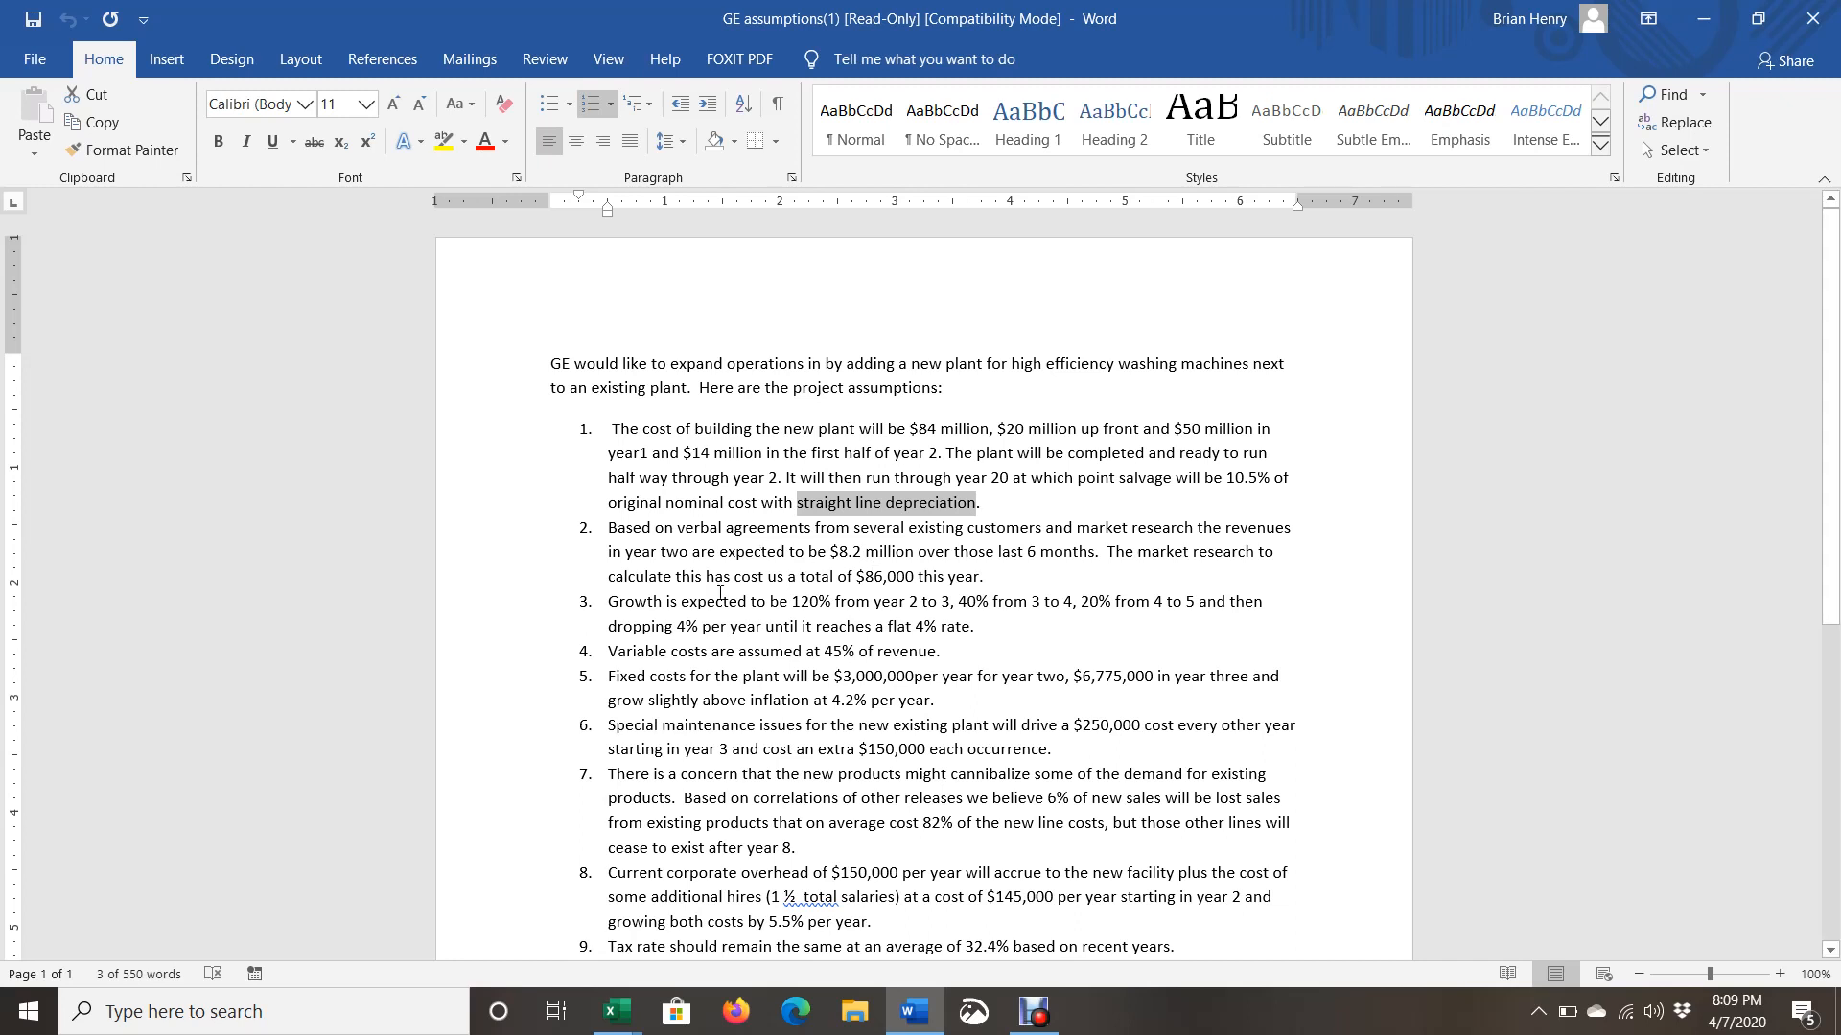
drag(705, 576, 764, 577)
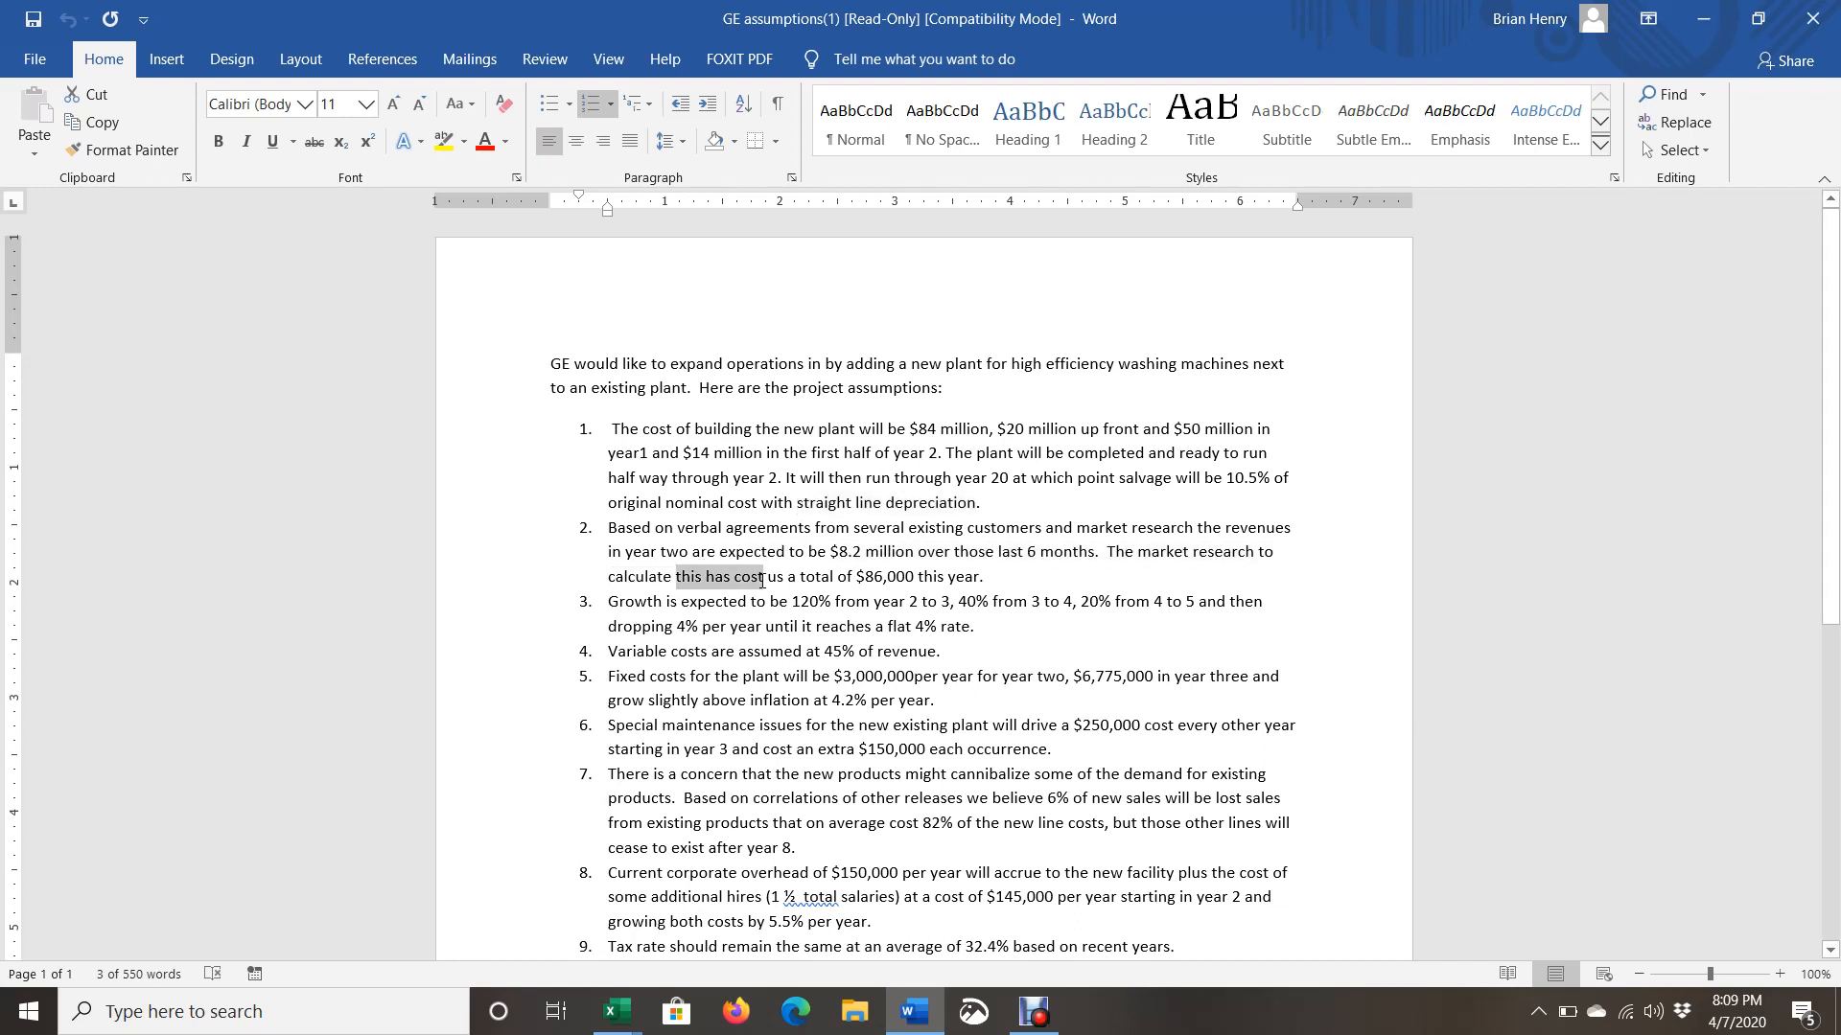
drag(957, 577, 918, 577)
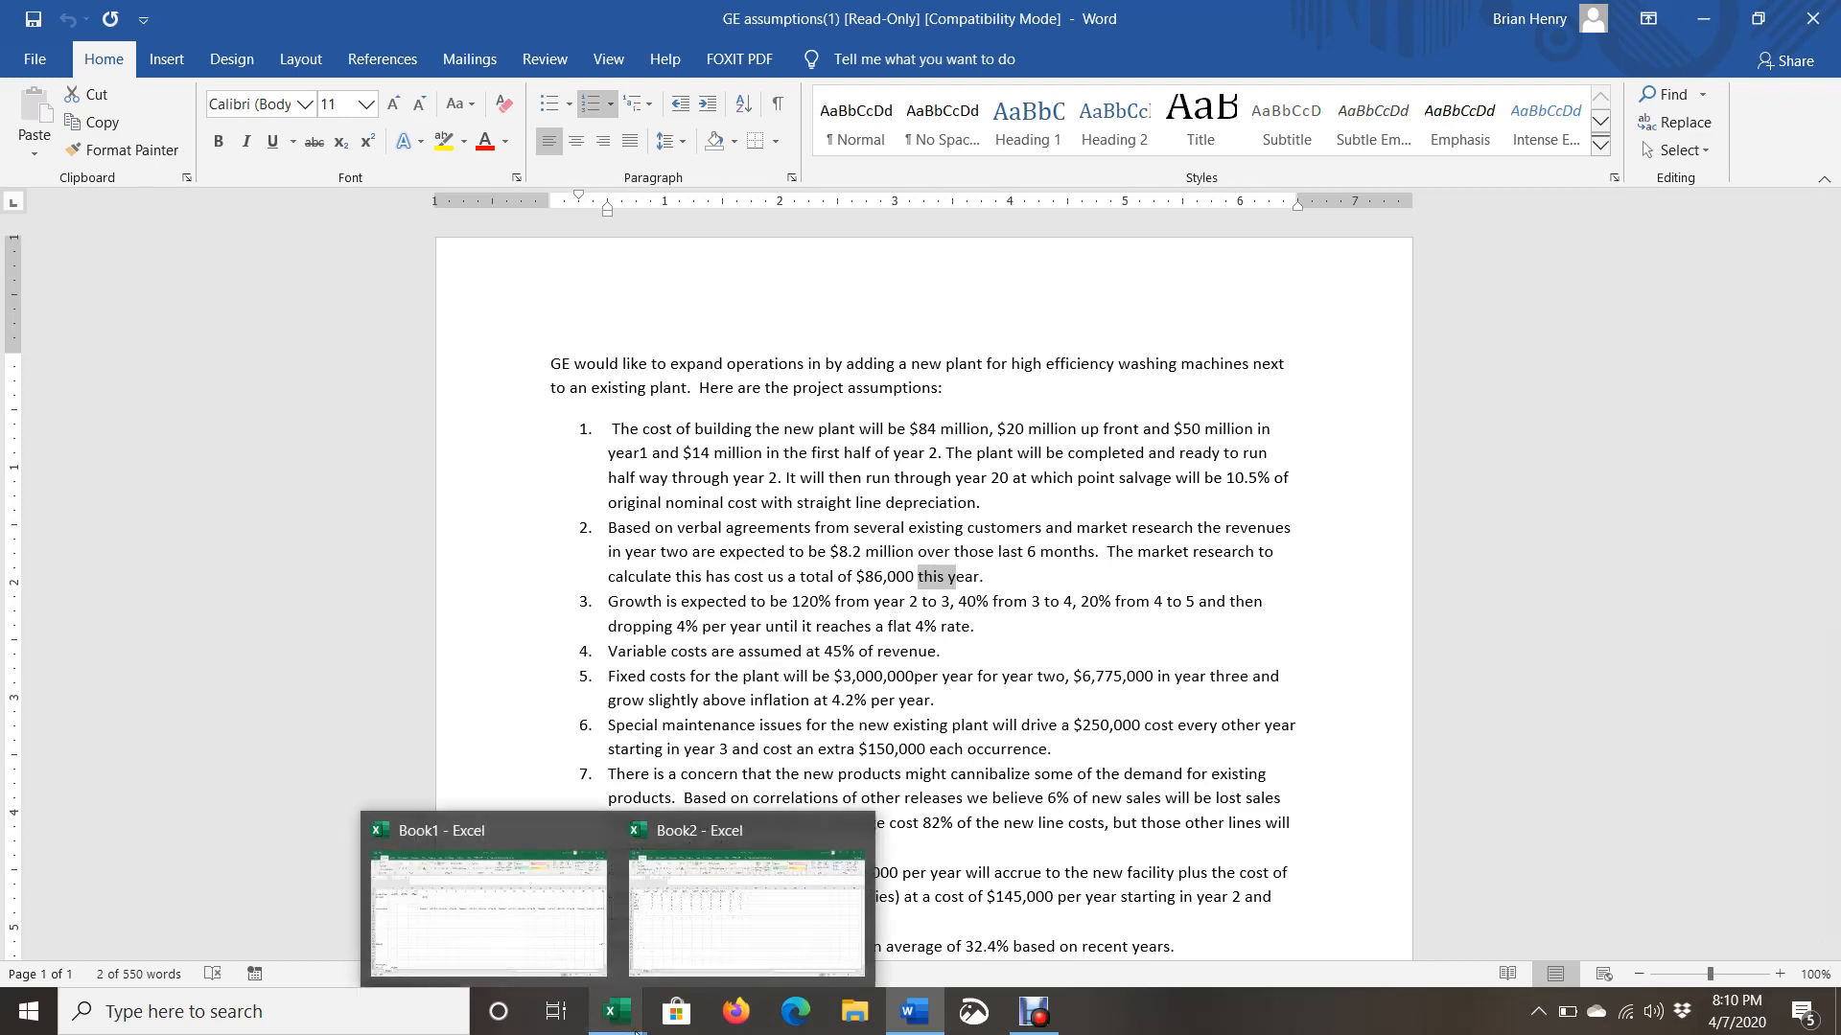
Return to the Book1 workbook in Excel and move the Salvage assumption from A27:B27 to A29:B29.
key(alt+Tab)
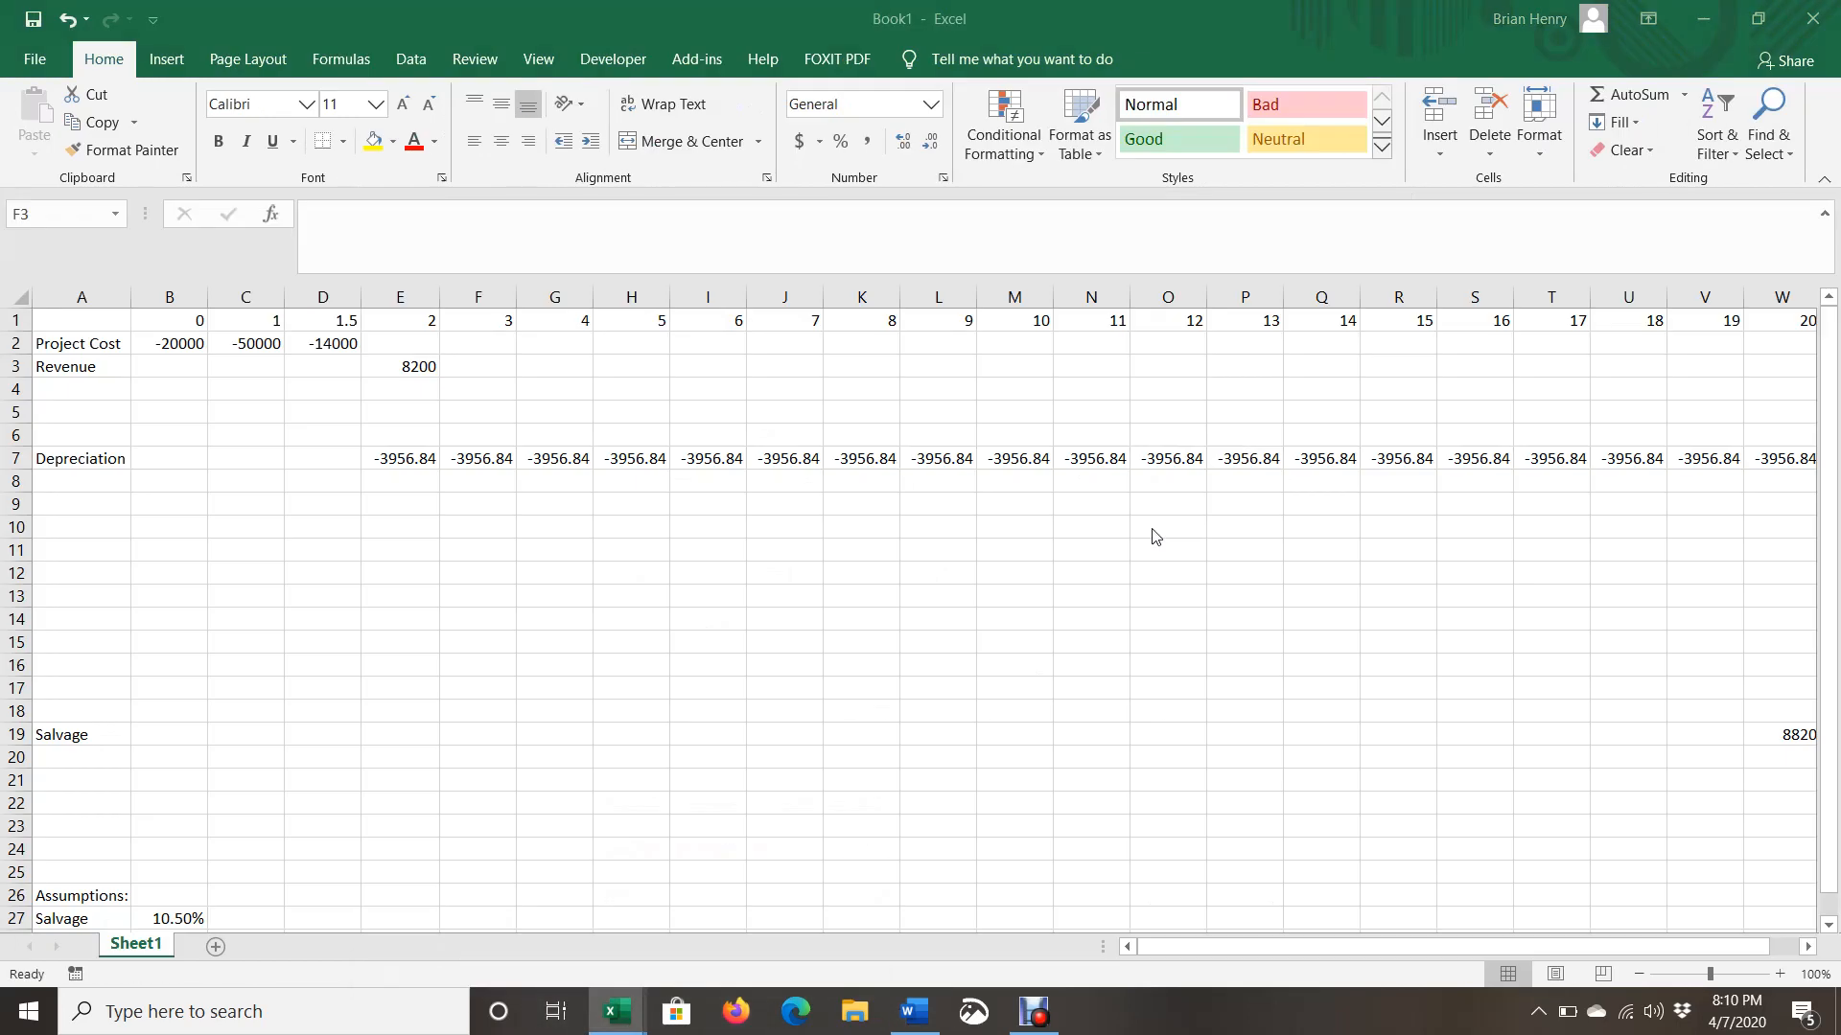
scroll(123, 825, down, 2)
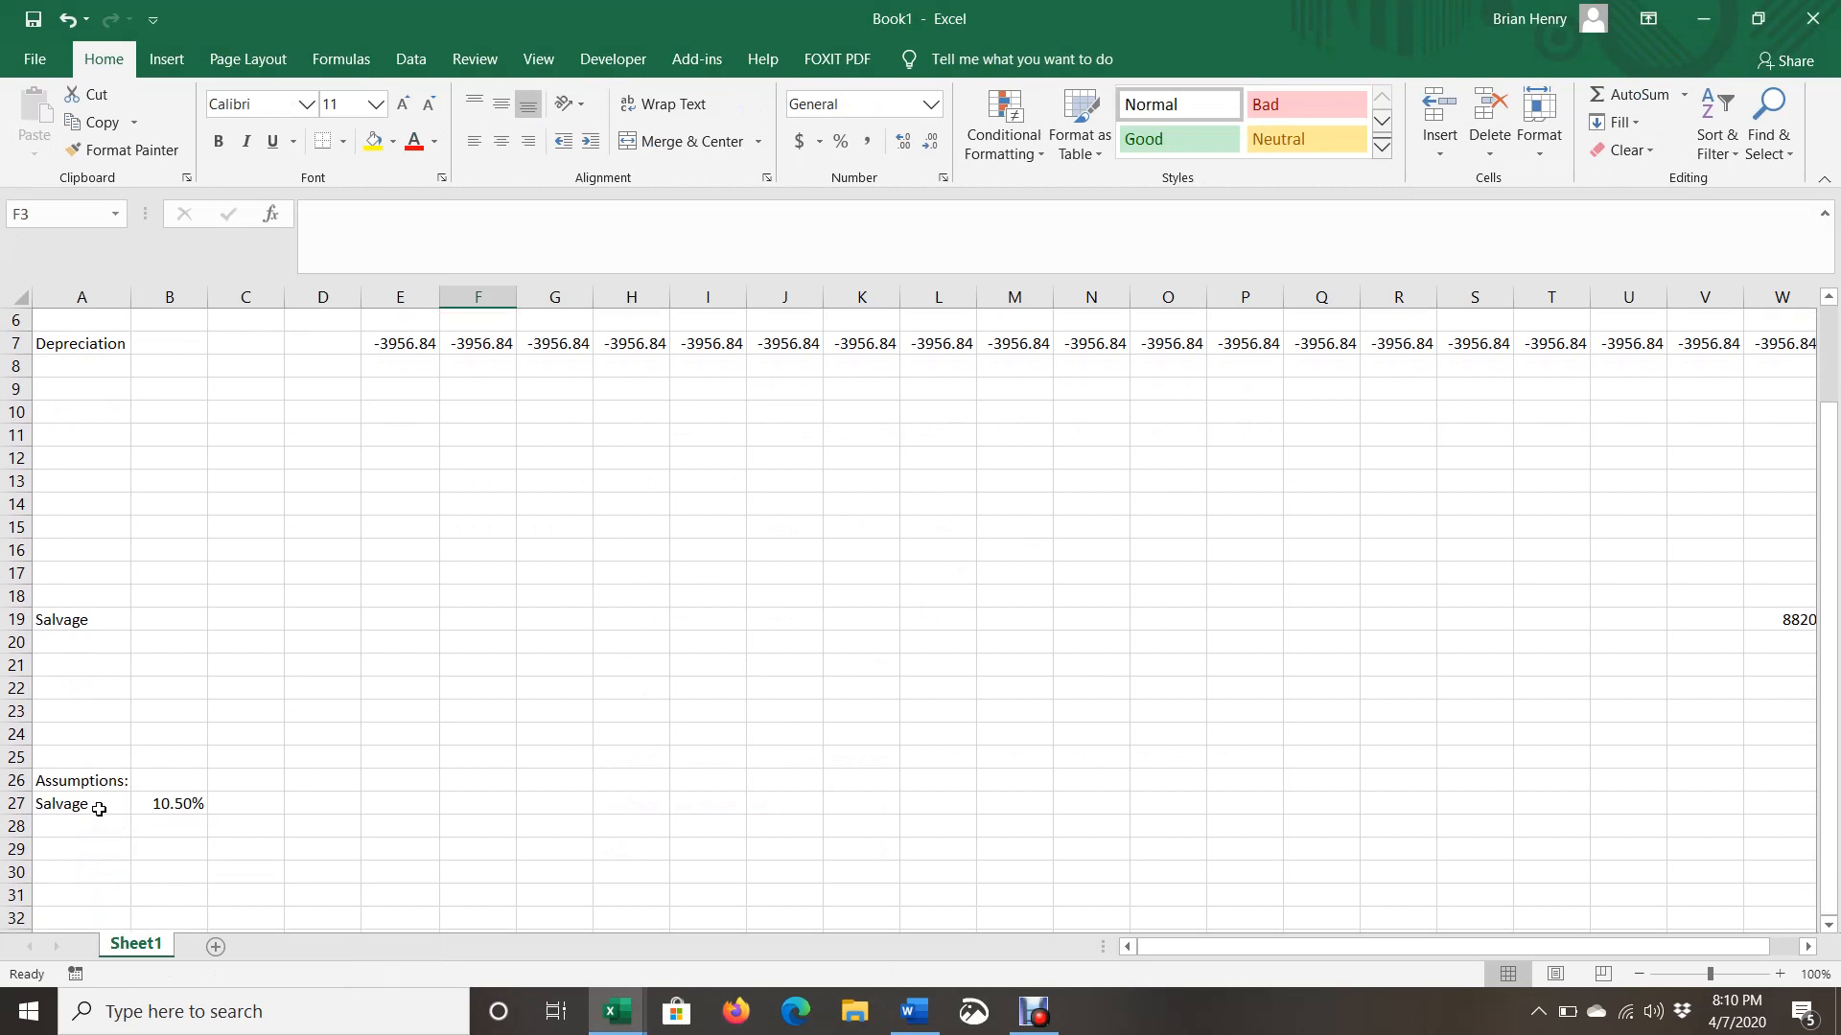
drag(96, 808, 151, 860)
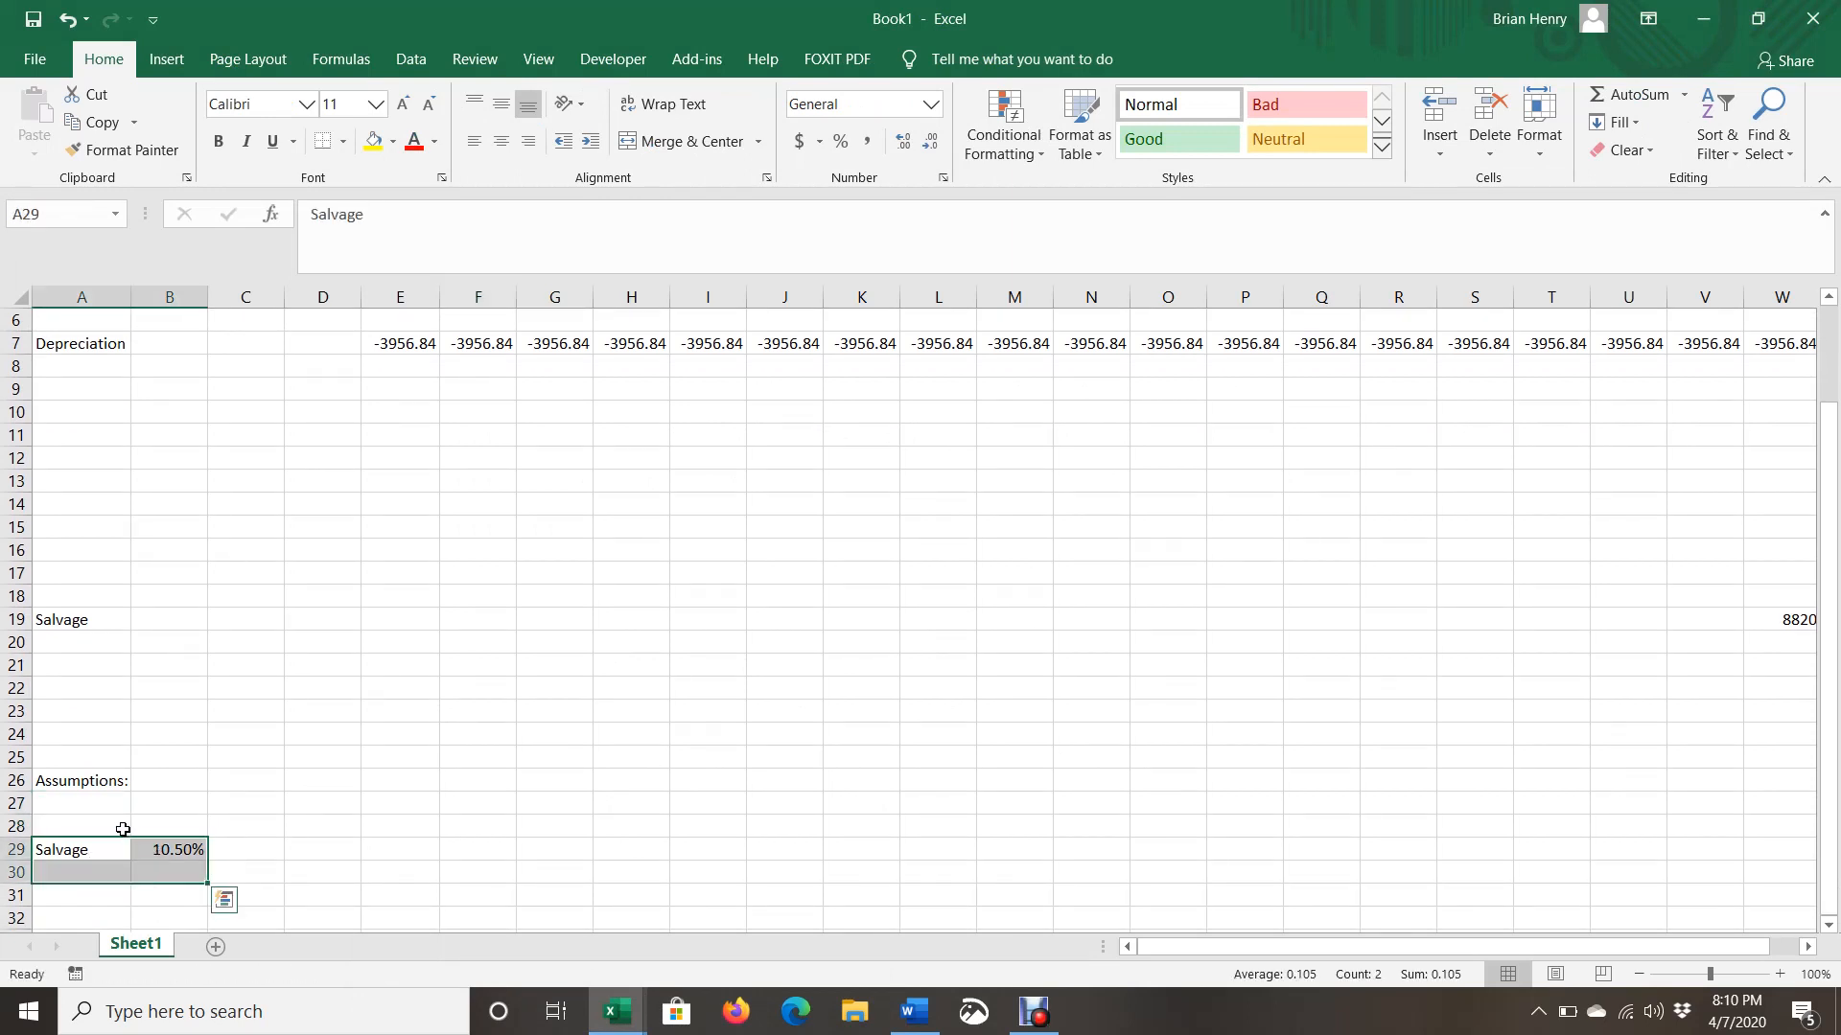
click(85, 807)
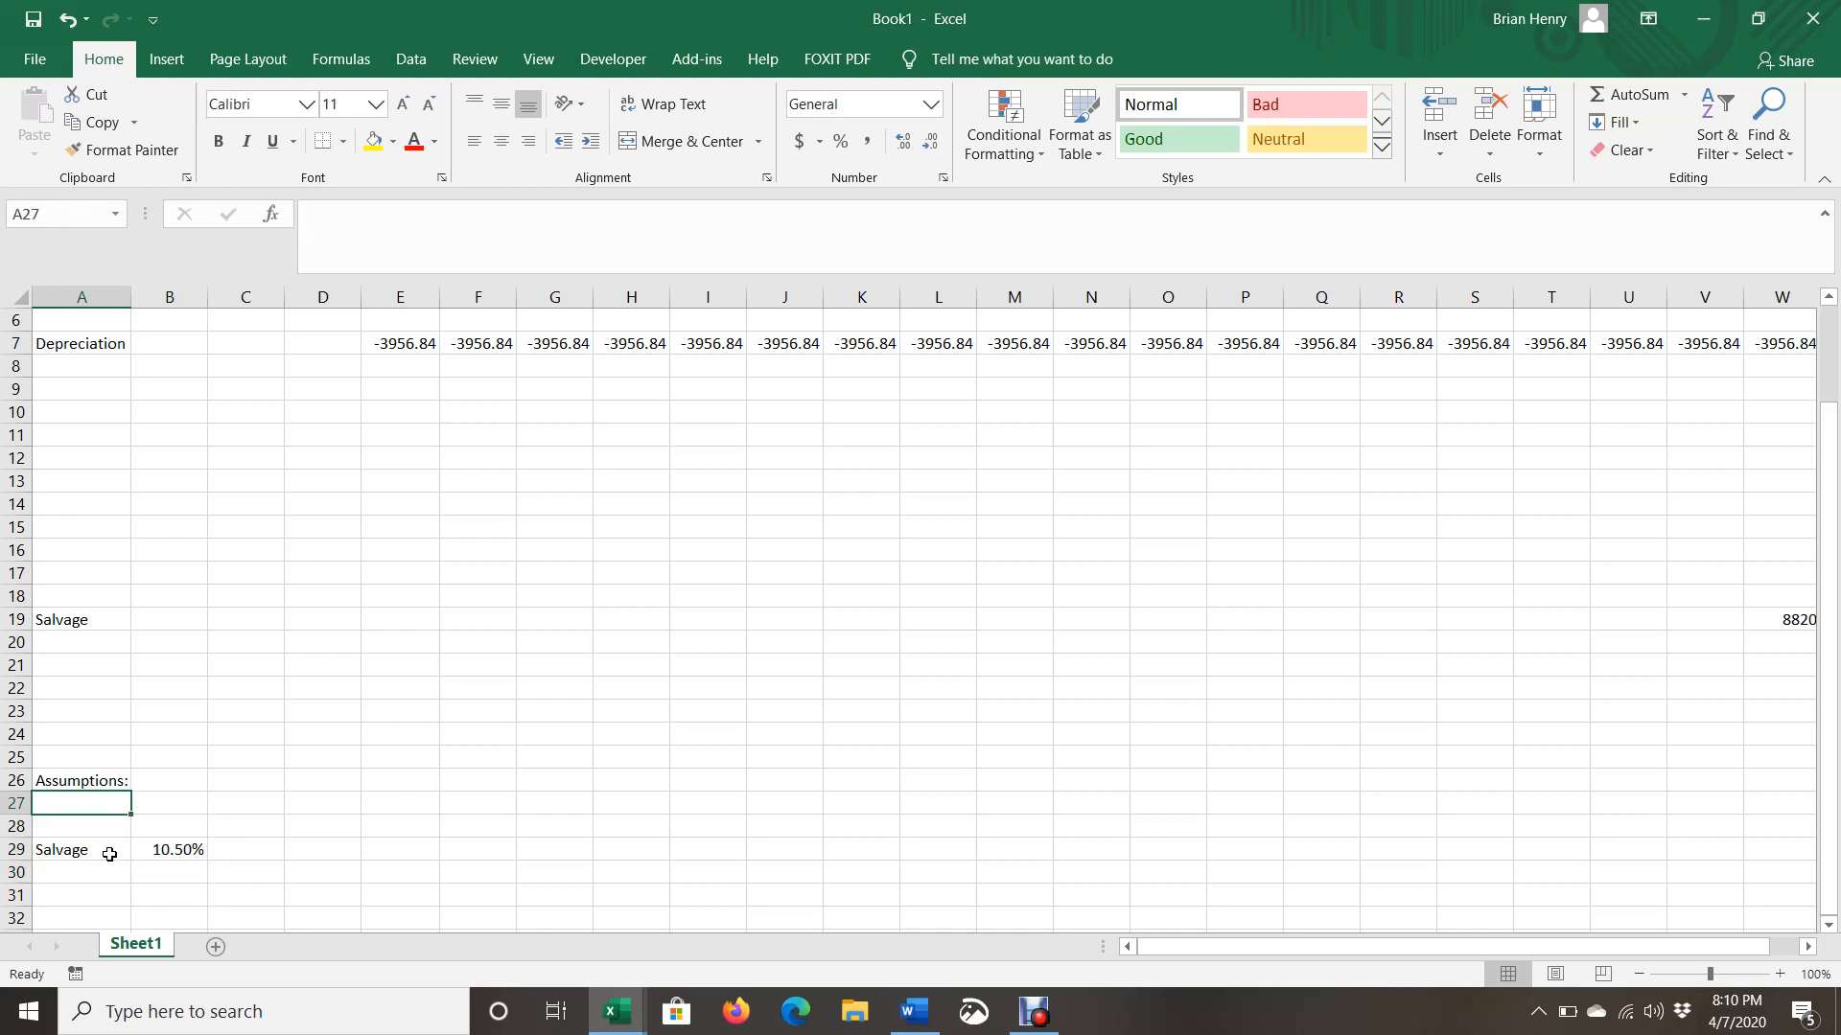
Label cell A28 as Revenue above the Salvage assumption.
key(Down)
text(Revenue)
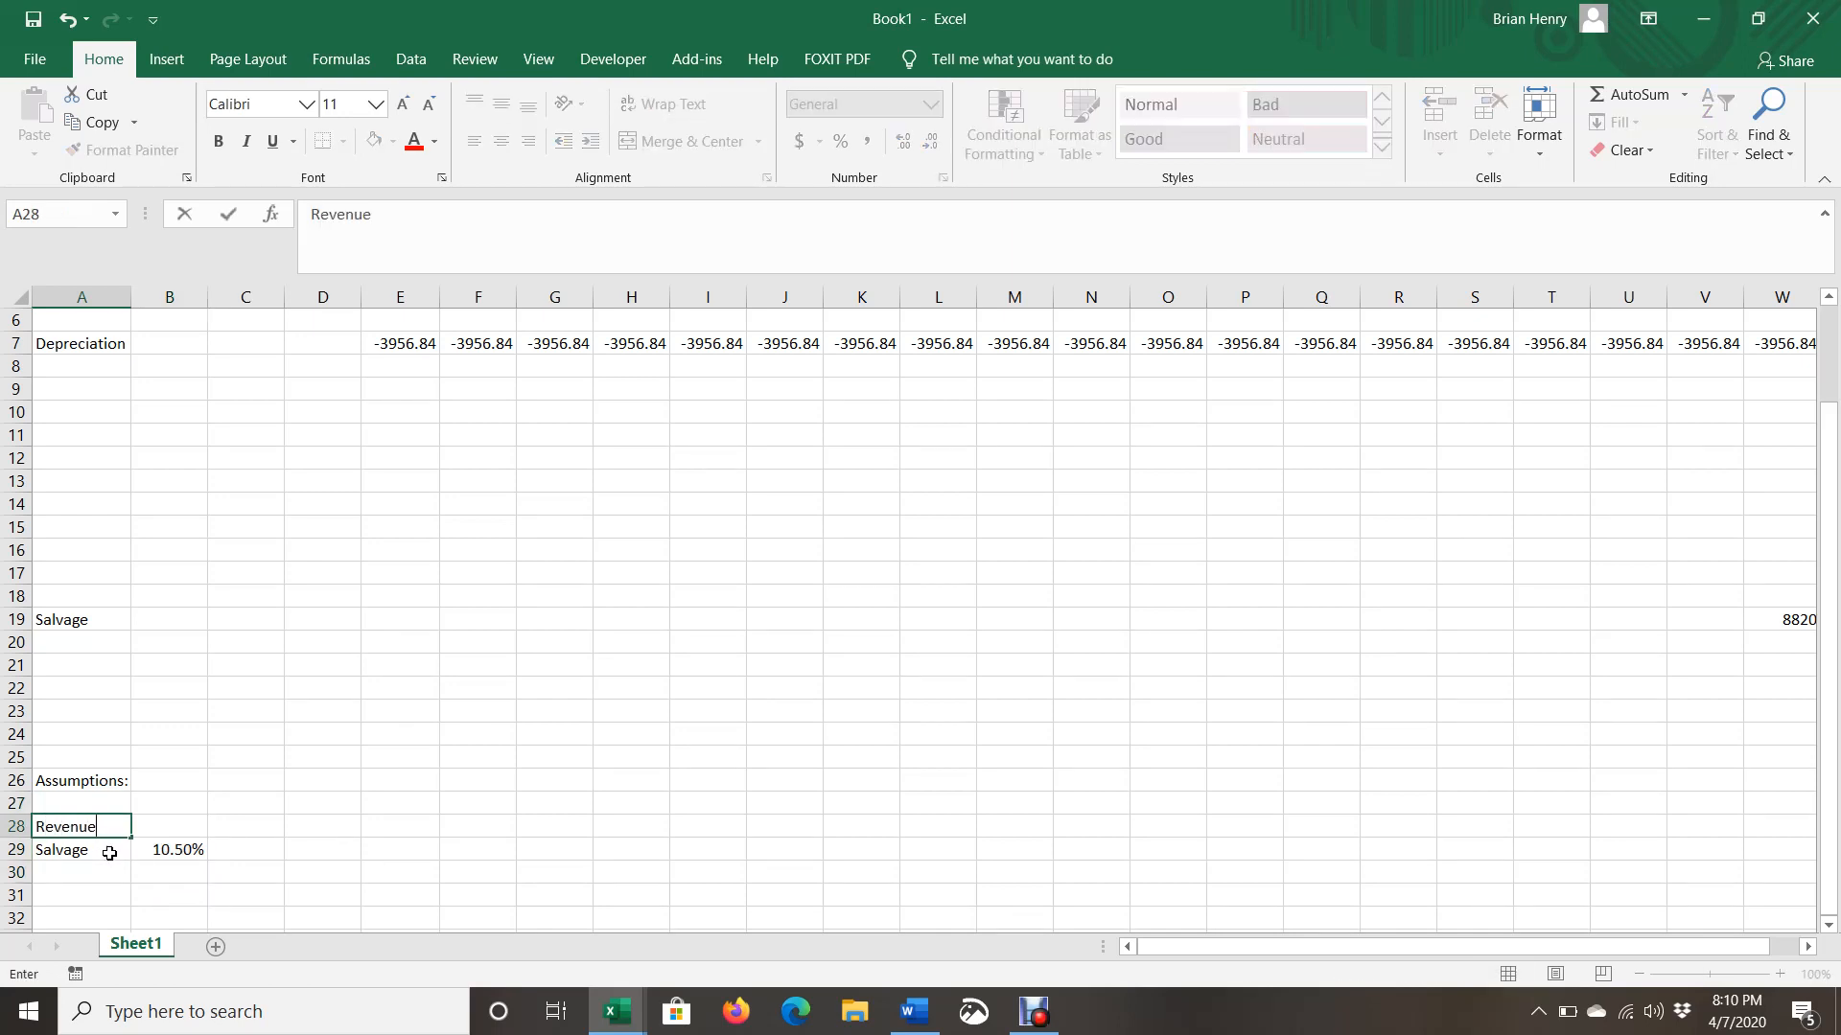
key(Tab)
Enter 120% in F28 as the year 3 revenue growth assumption.
scroll(110, 853, up, 2)
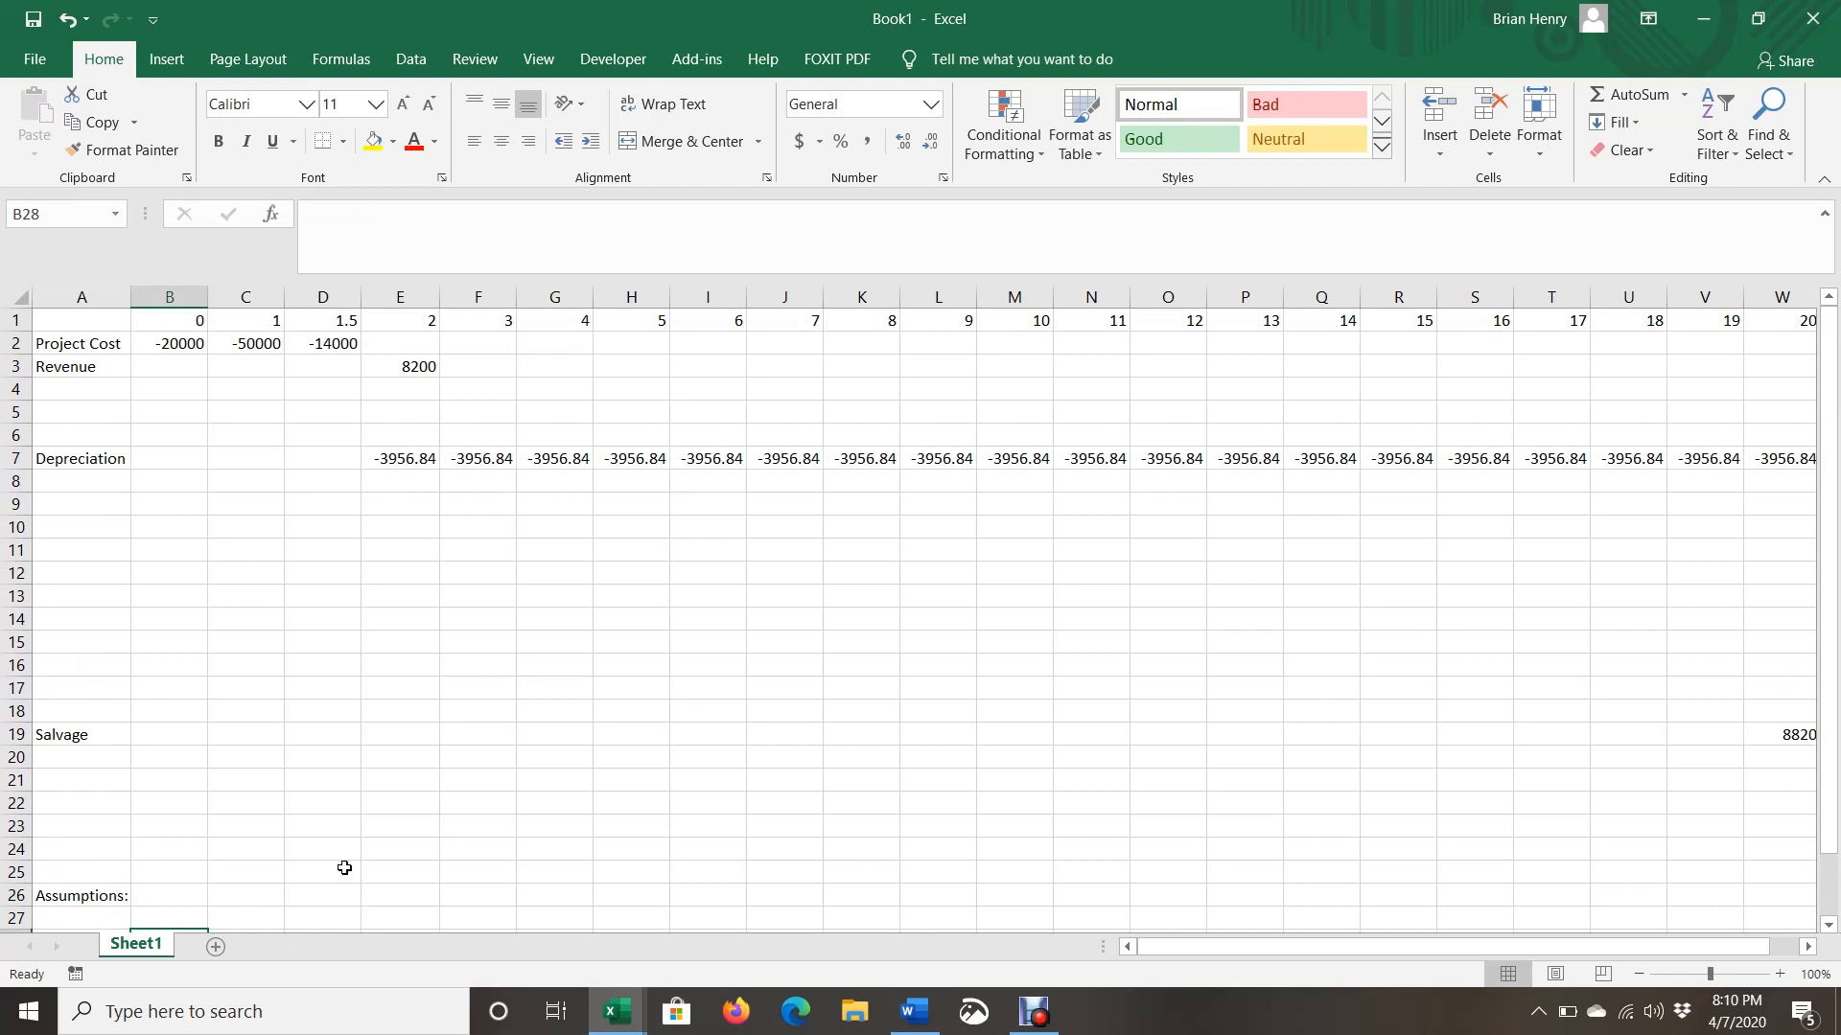
click(1639, 974)
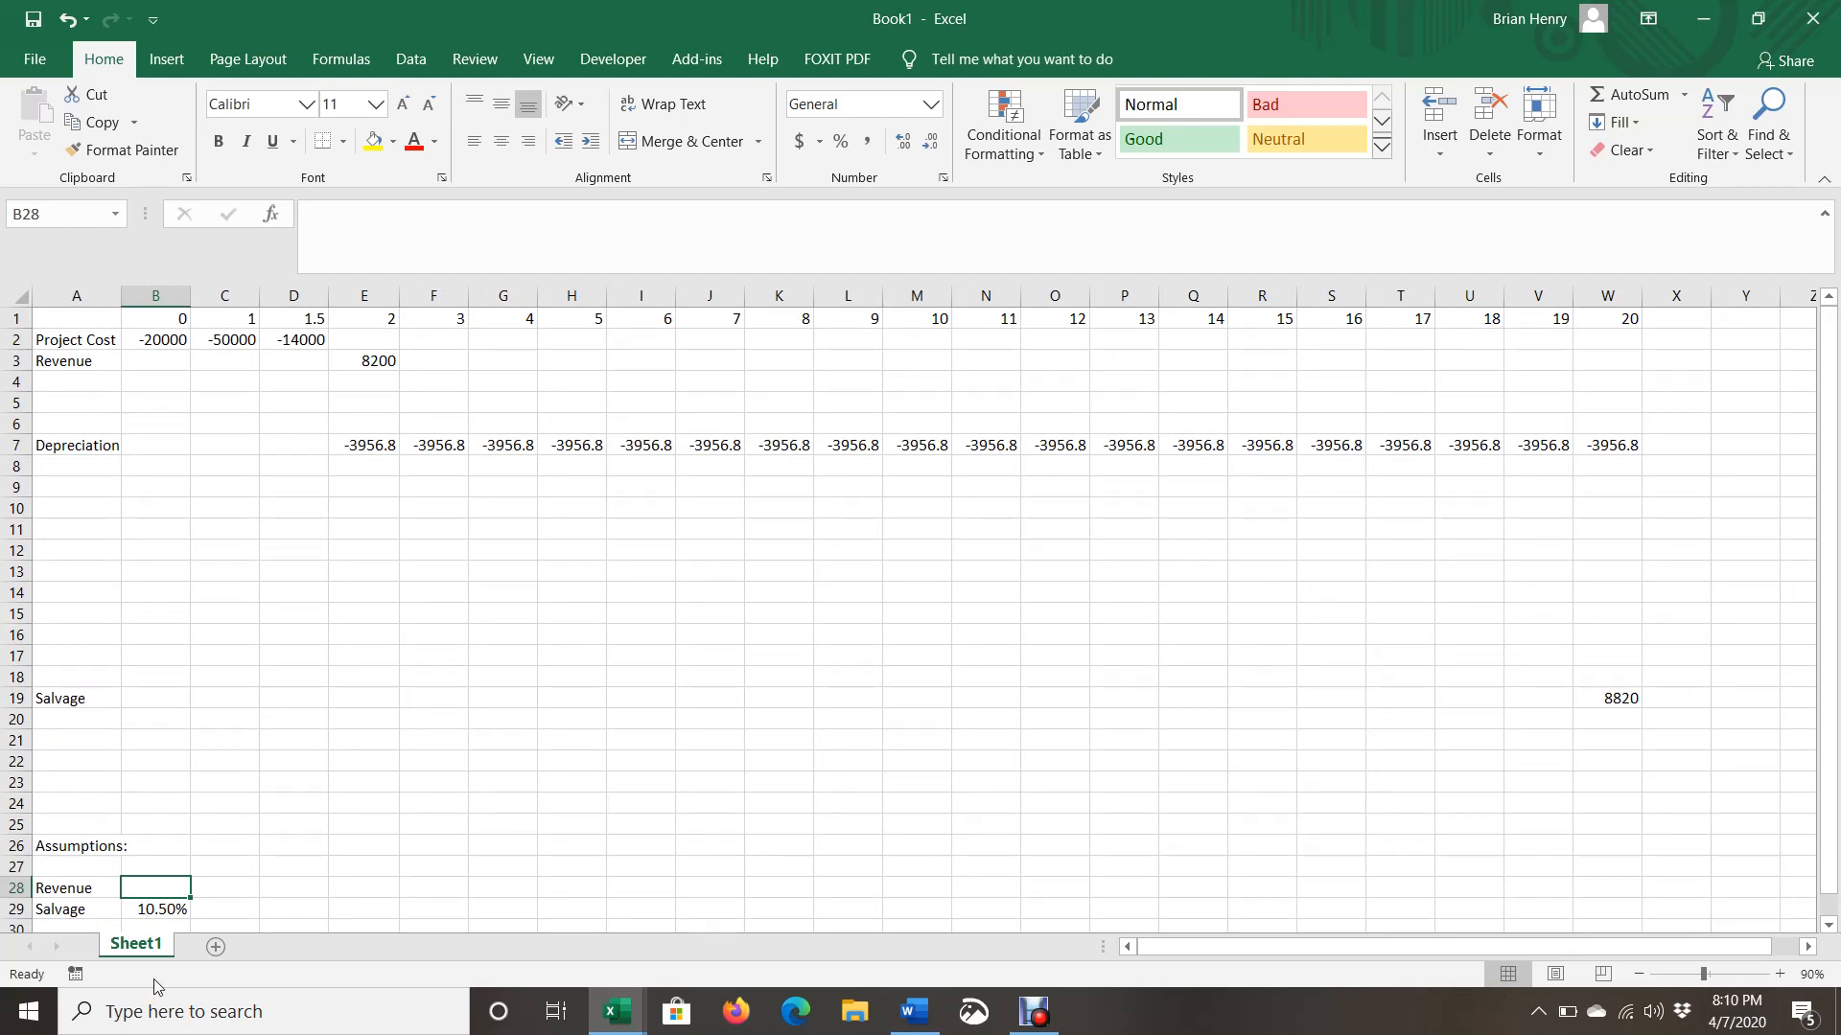
key(Right)
key(Right)
key(Right)
key(Right)
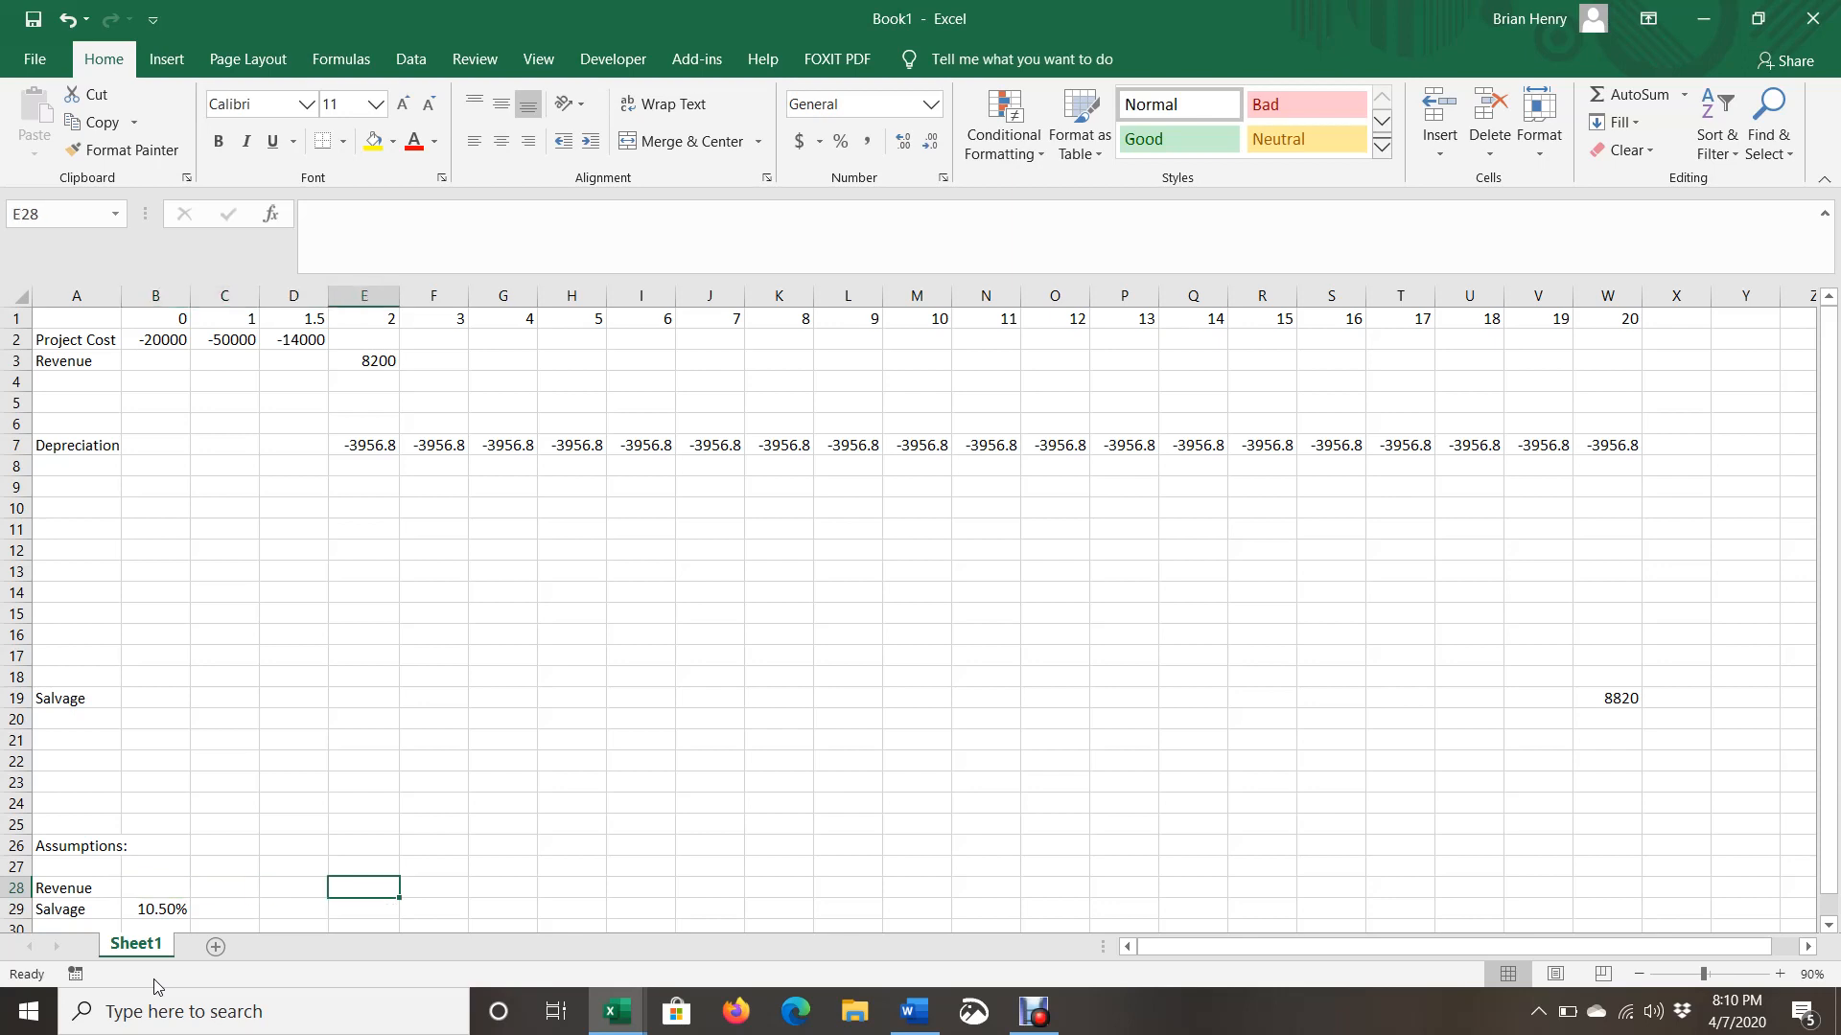
text(12%)
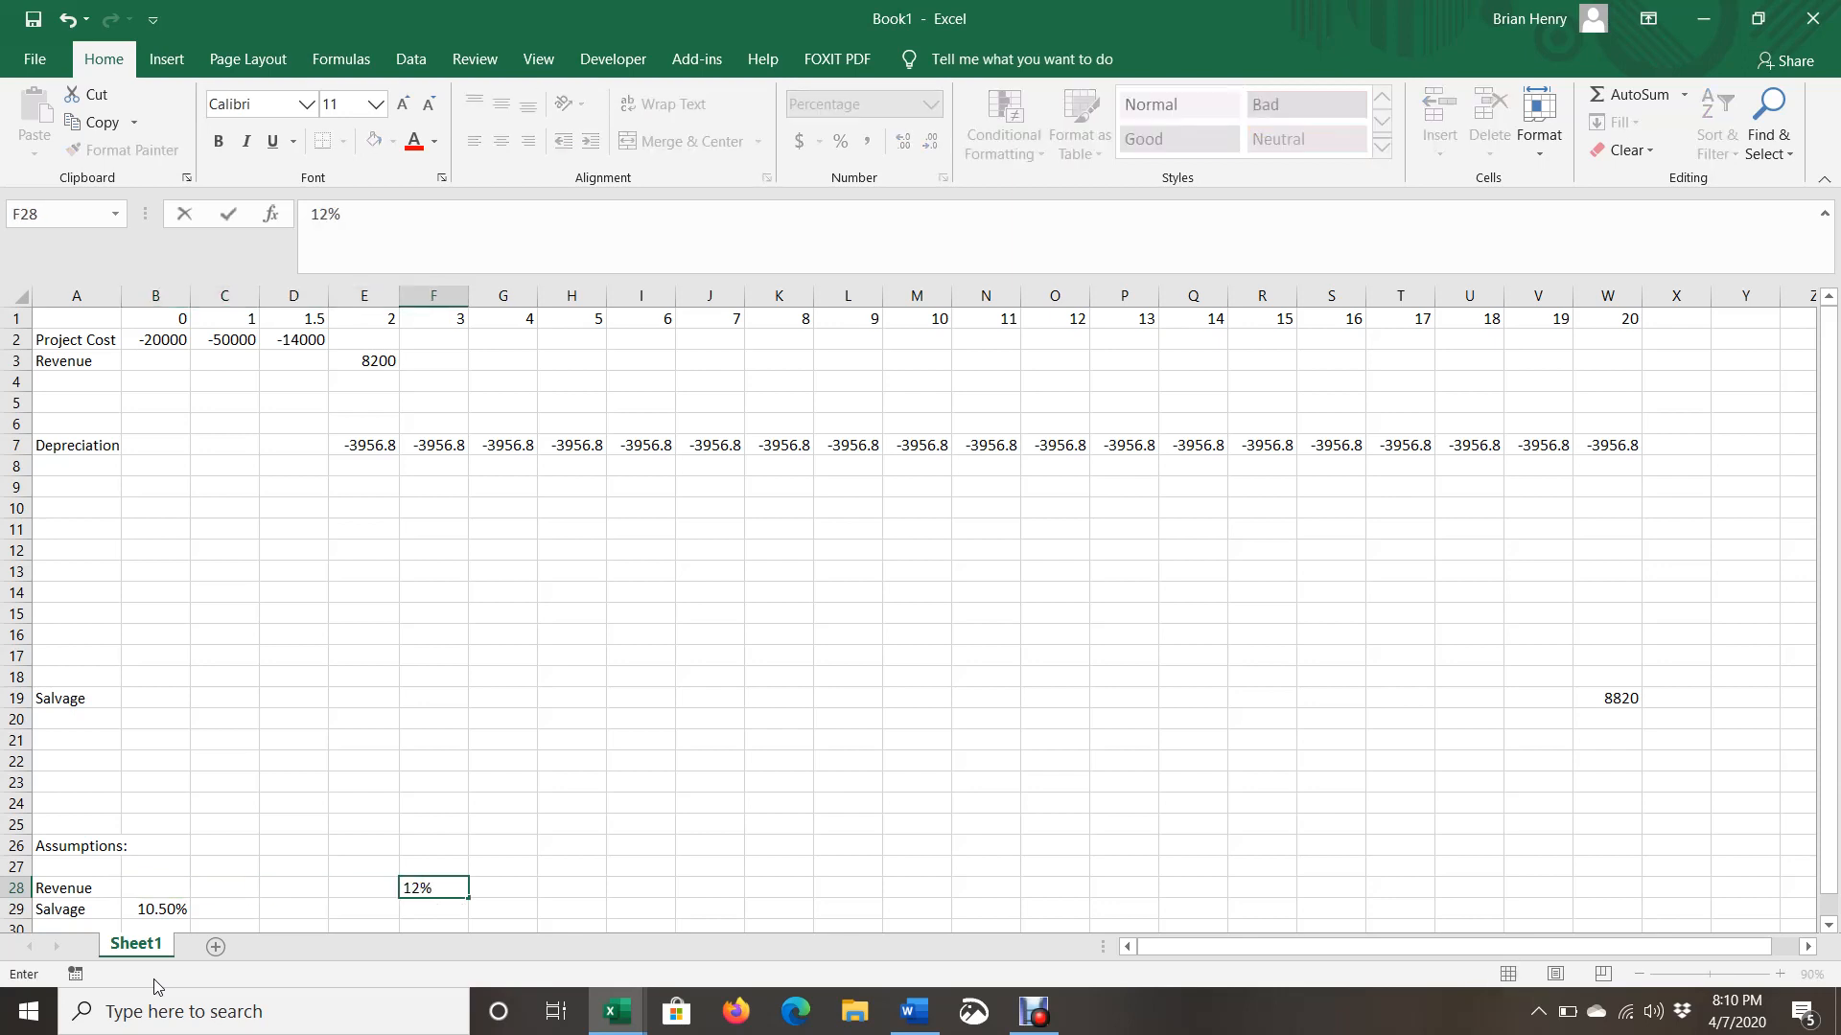
text(0)
key(Right)
Consult the growth assumption in the Word document and enter 40% in G28 and 20% in H28 in Excel.
key(alt+Tab)
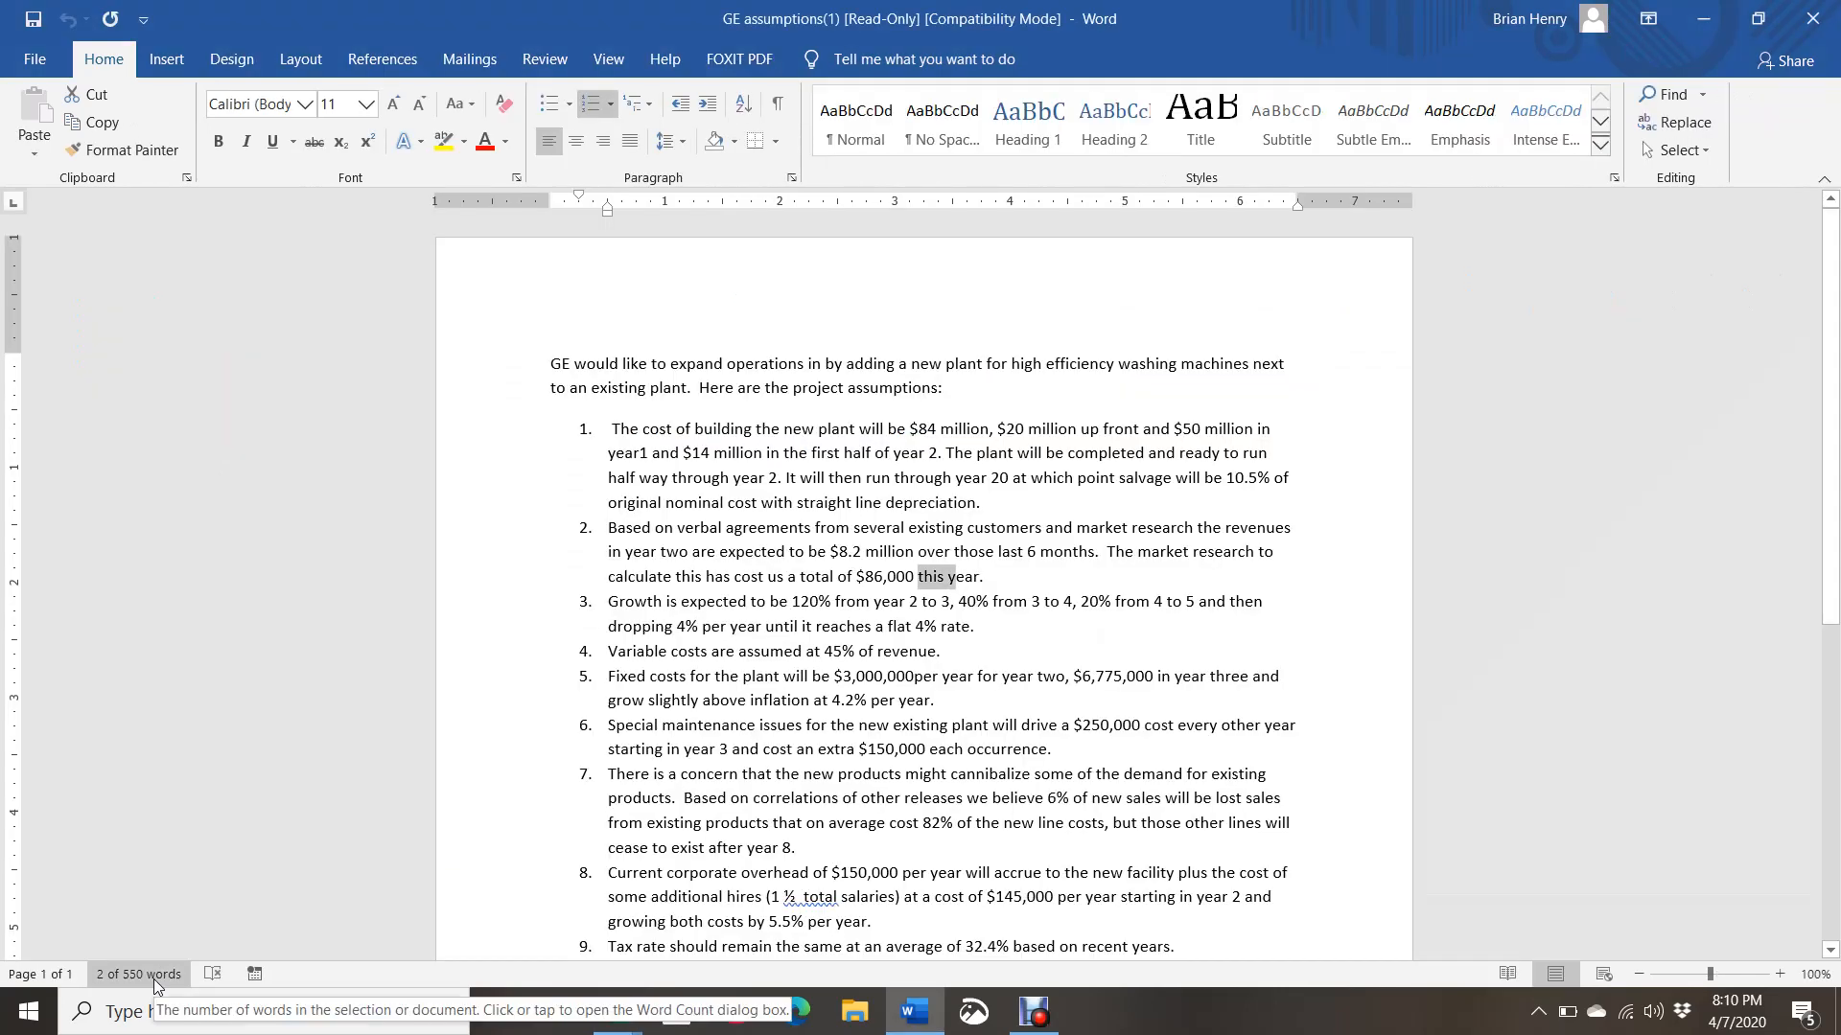
key(alt+Tab)
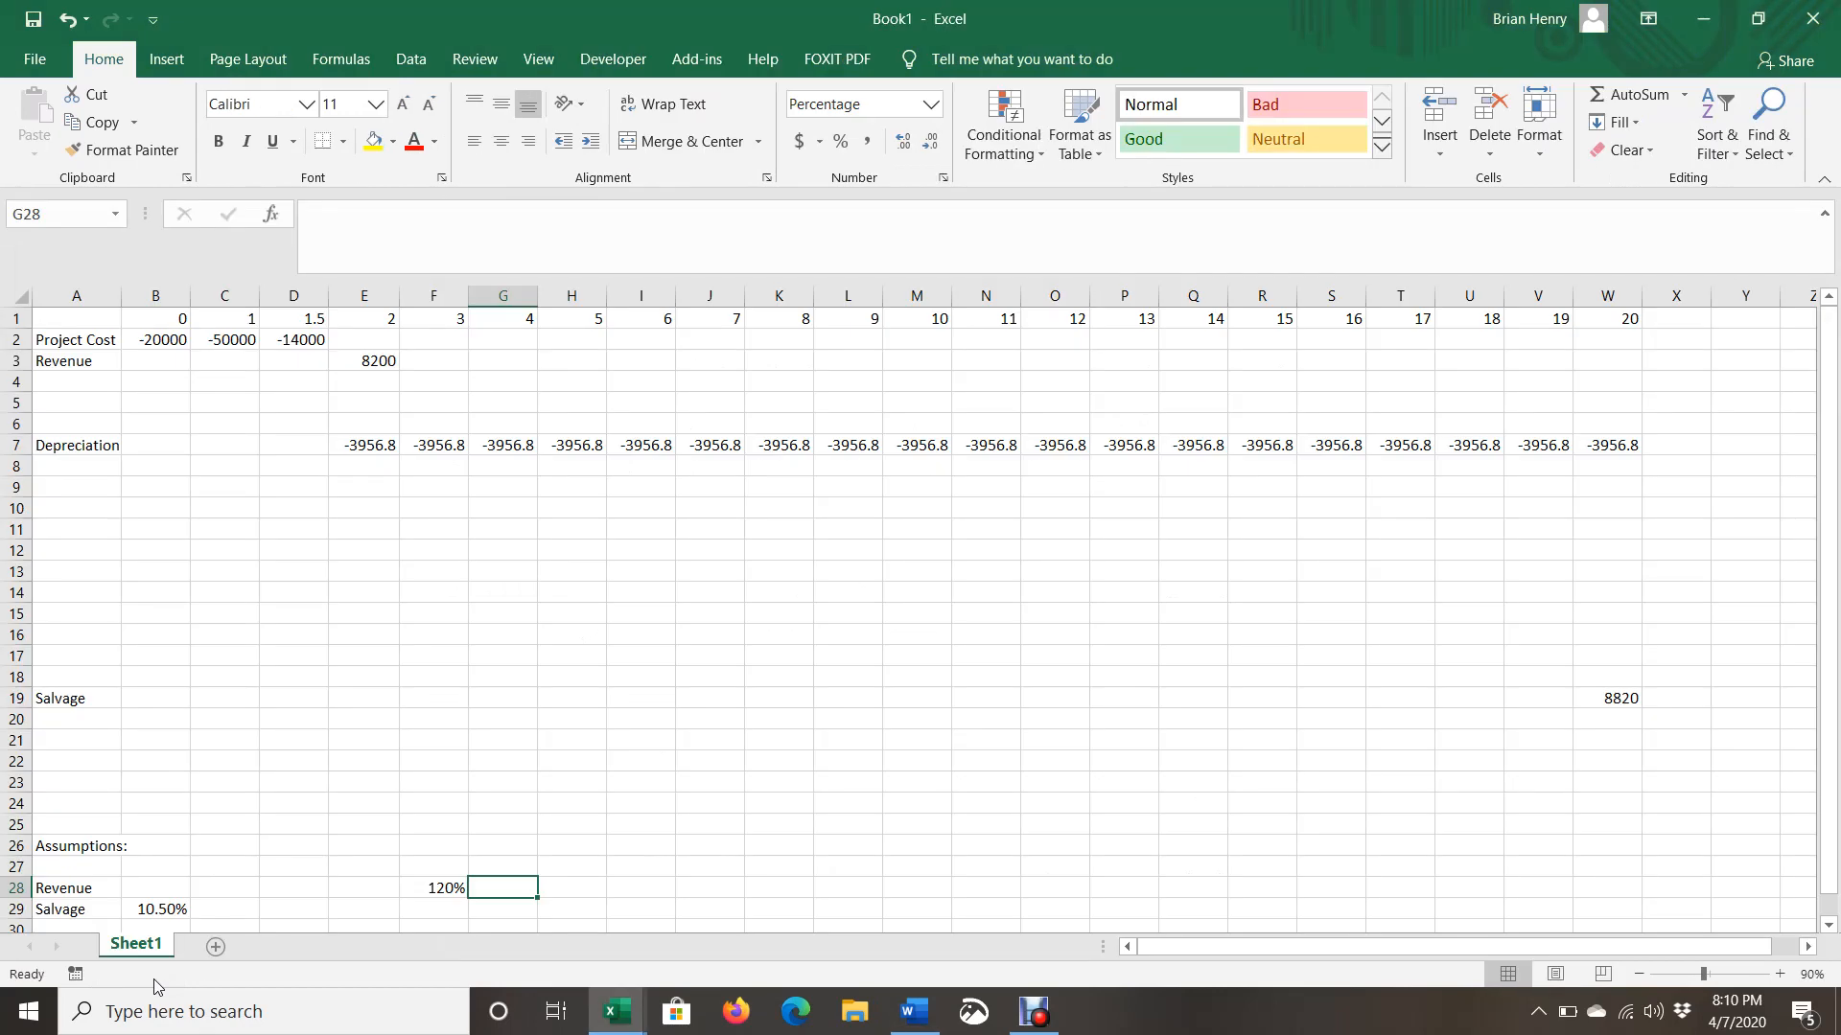
text(40)
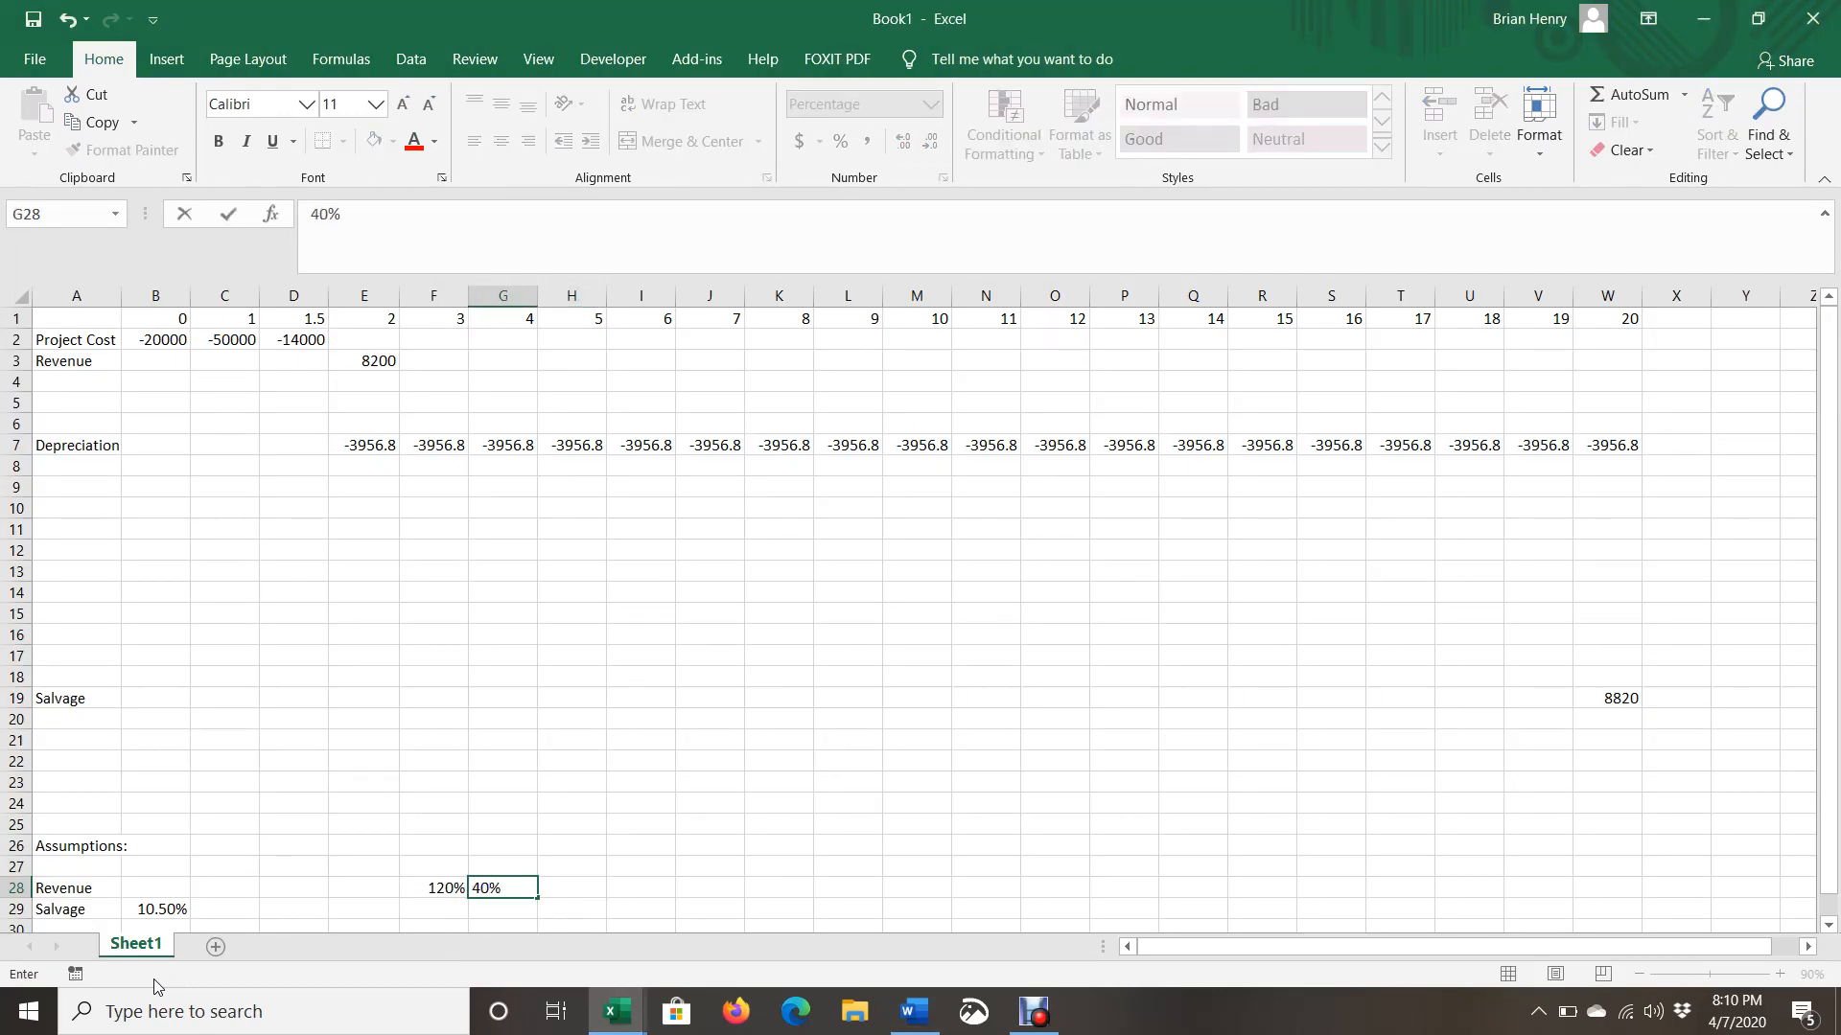
key(Tab)
text(20)
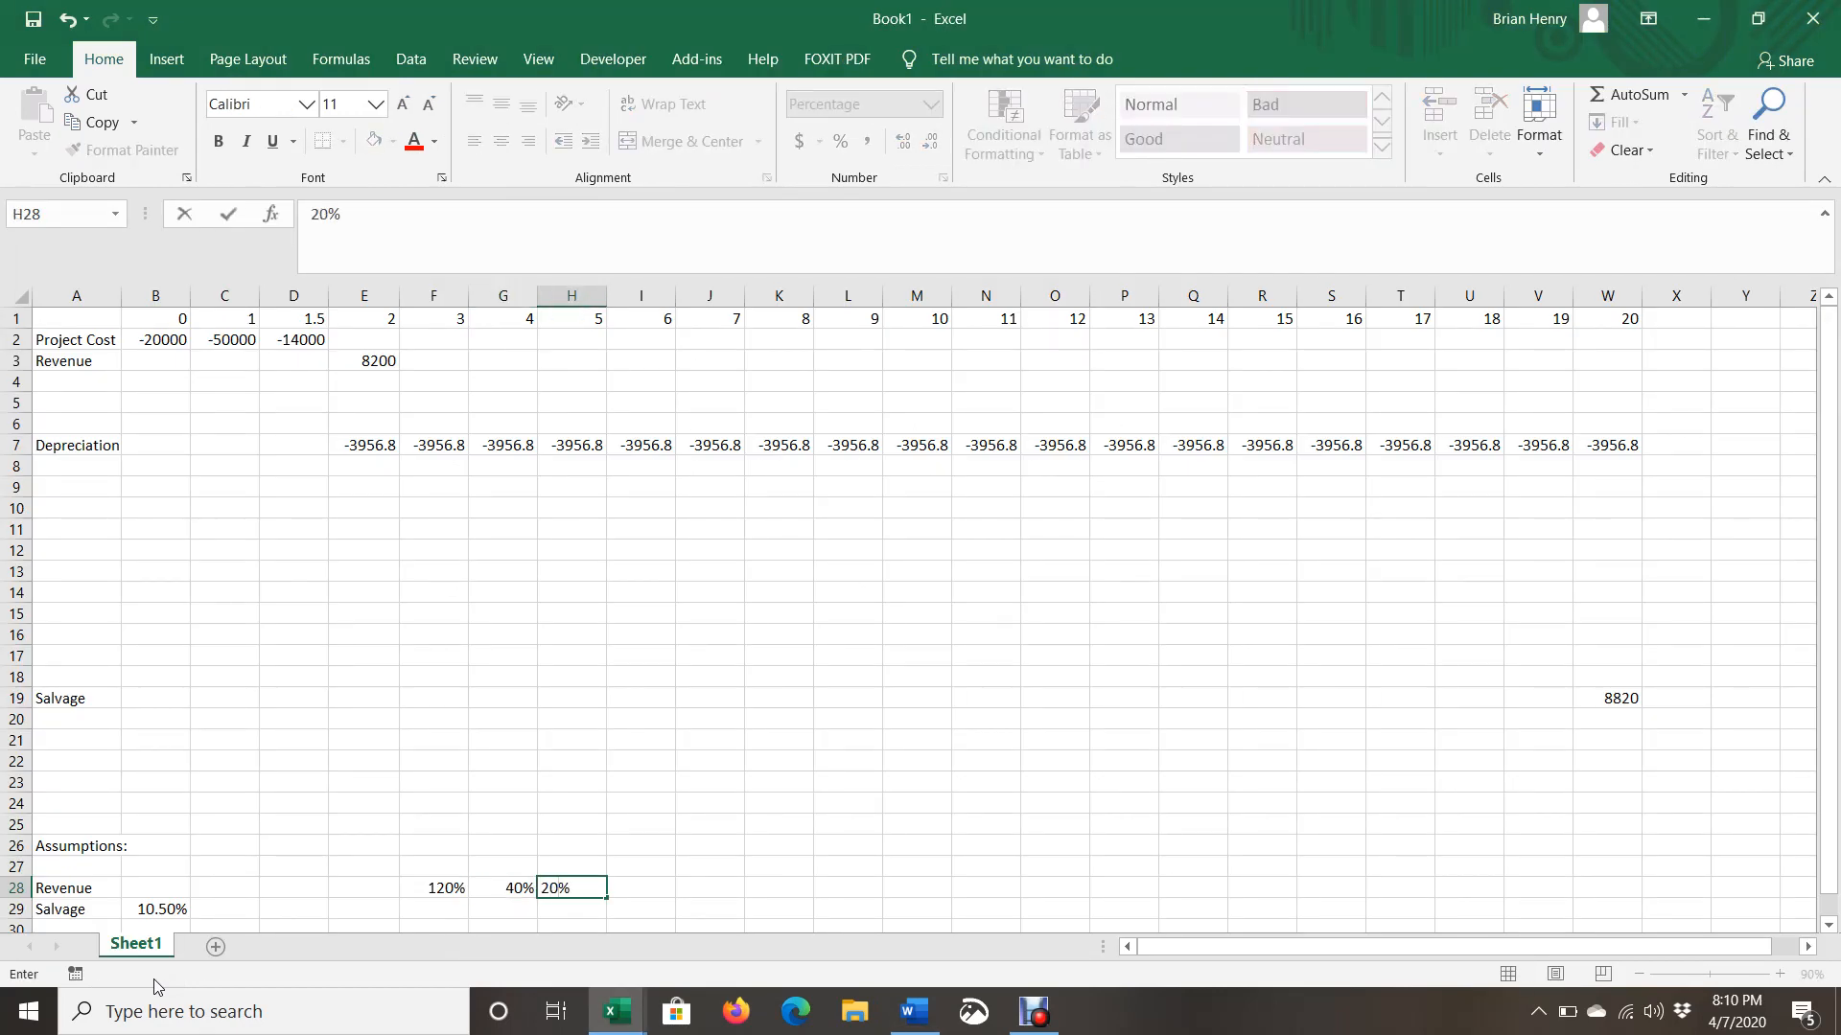
key(Tab)
Consult the growth assumption in Word again and add a Drop assumption in Excel with the label in J27 and 4% in J28.
key(alt+Tab)
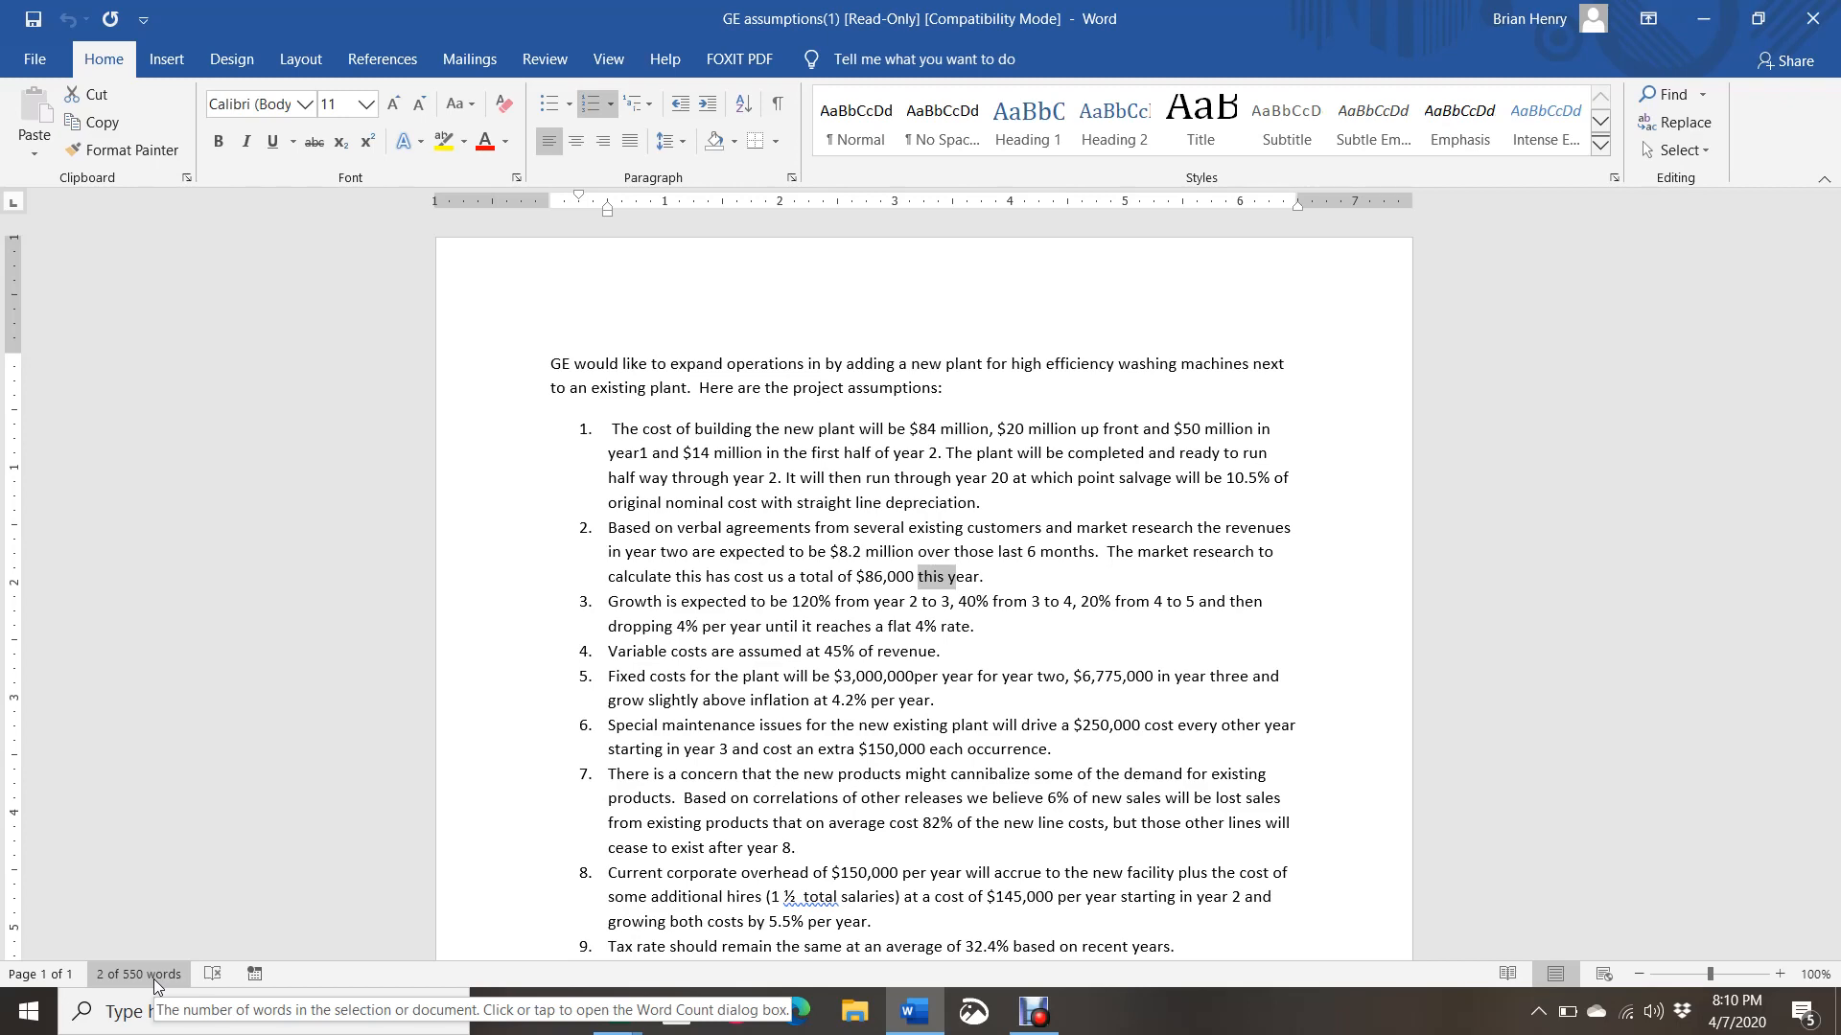
key(alt+Tab)
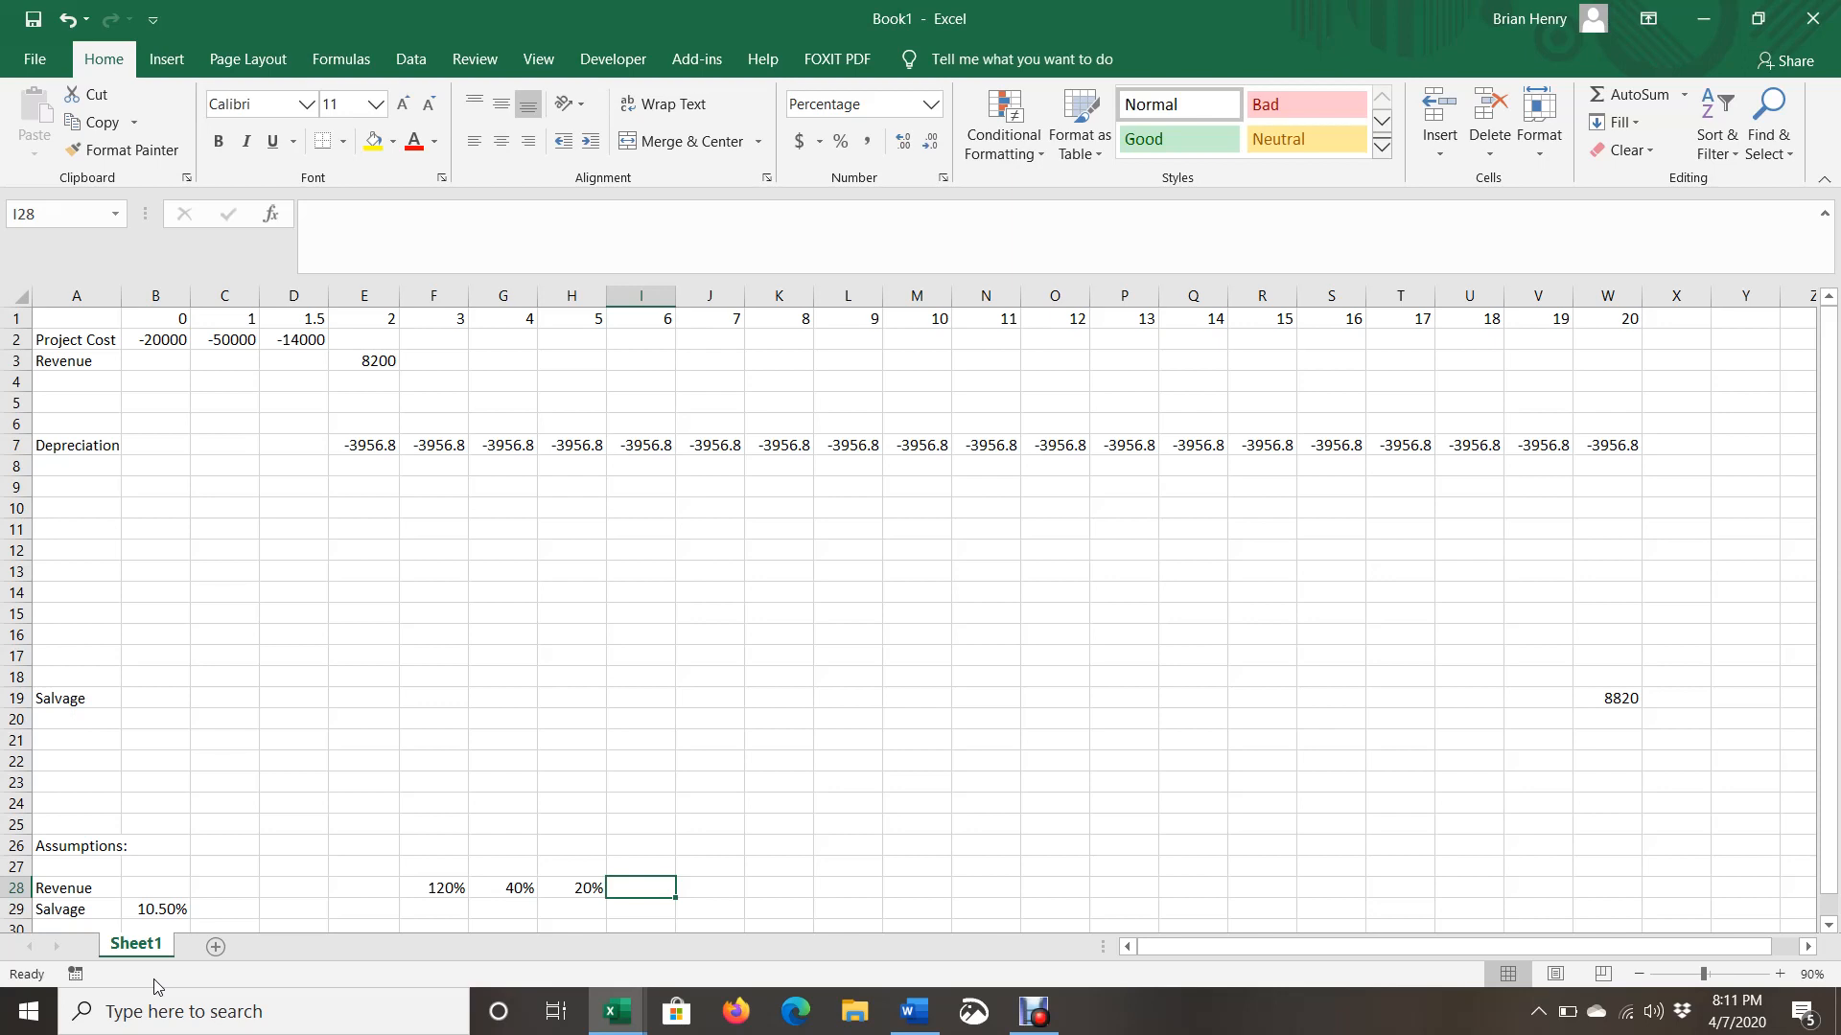
key(Right)
key(Up)
text(Drop)
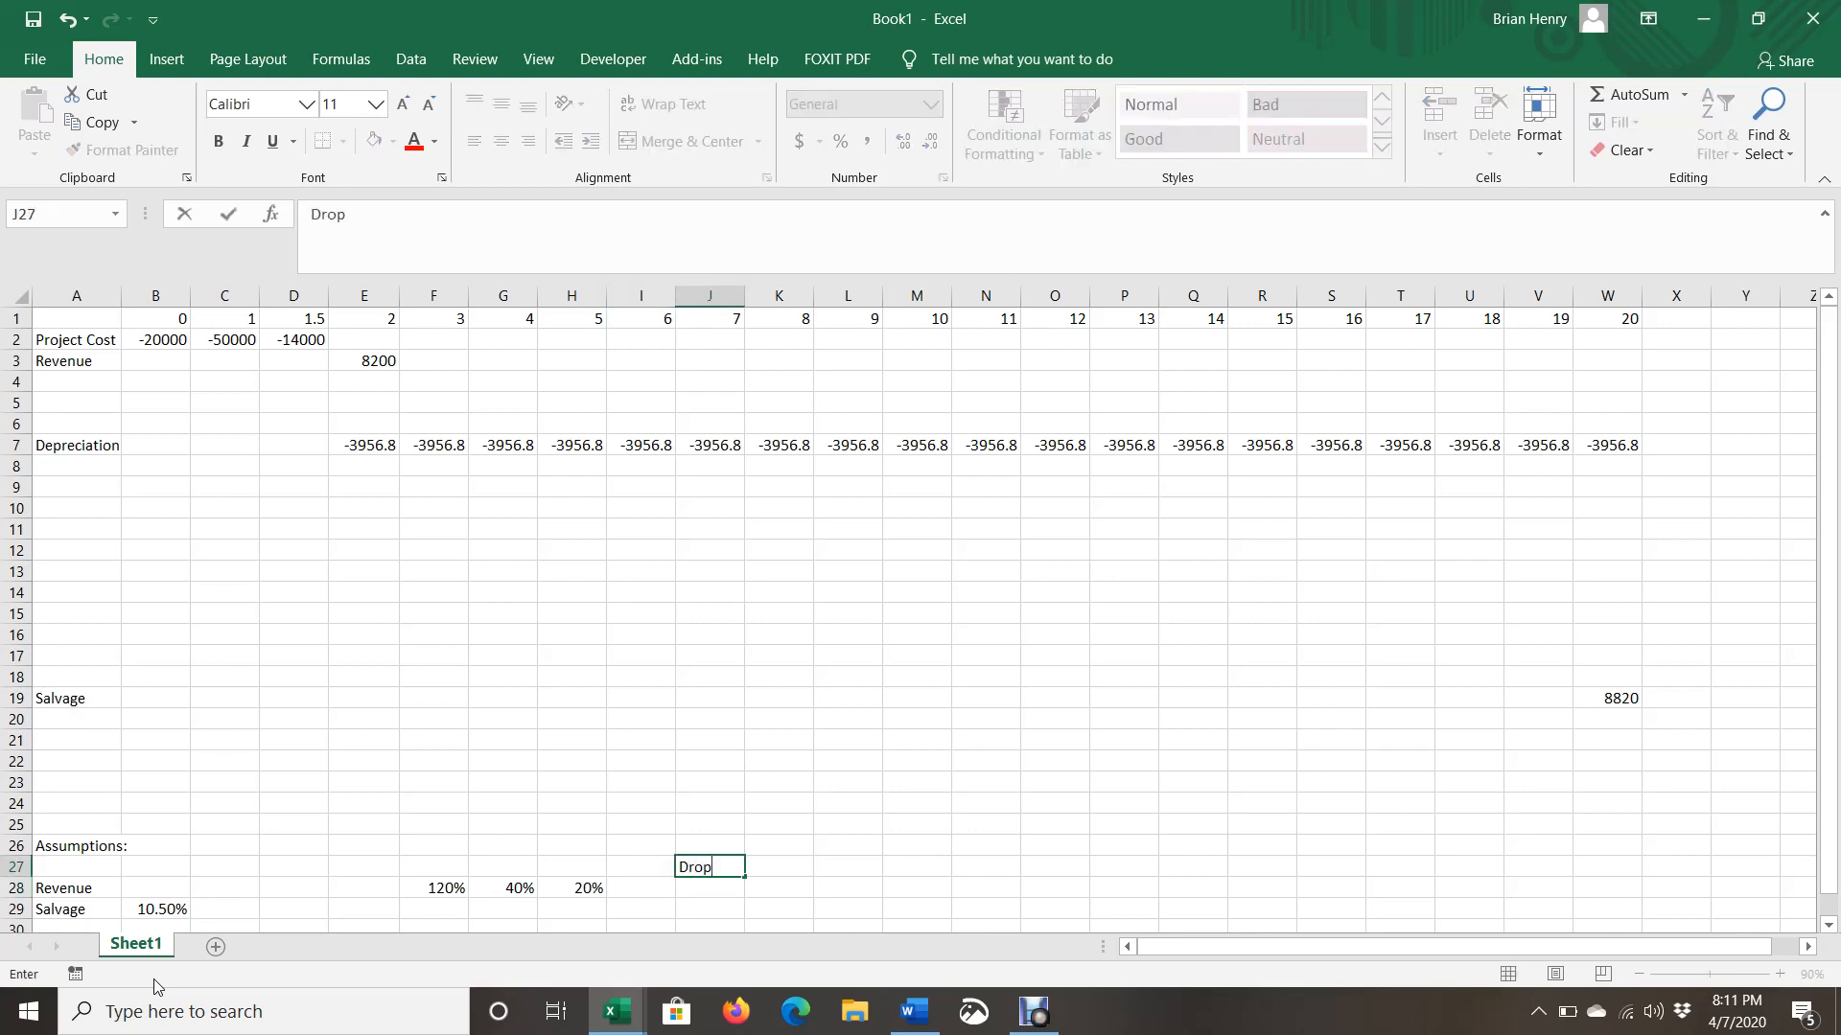
key(Return)
text(4%)
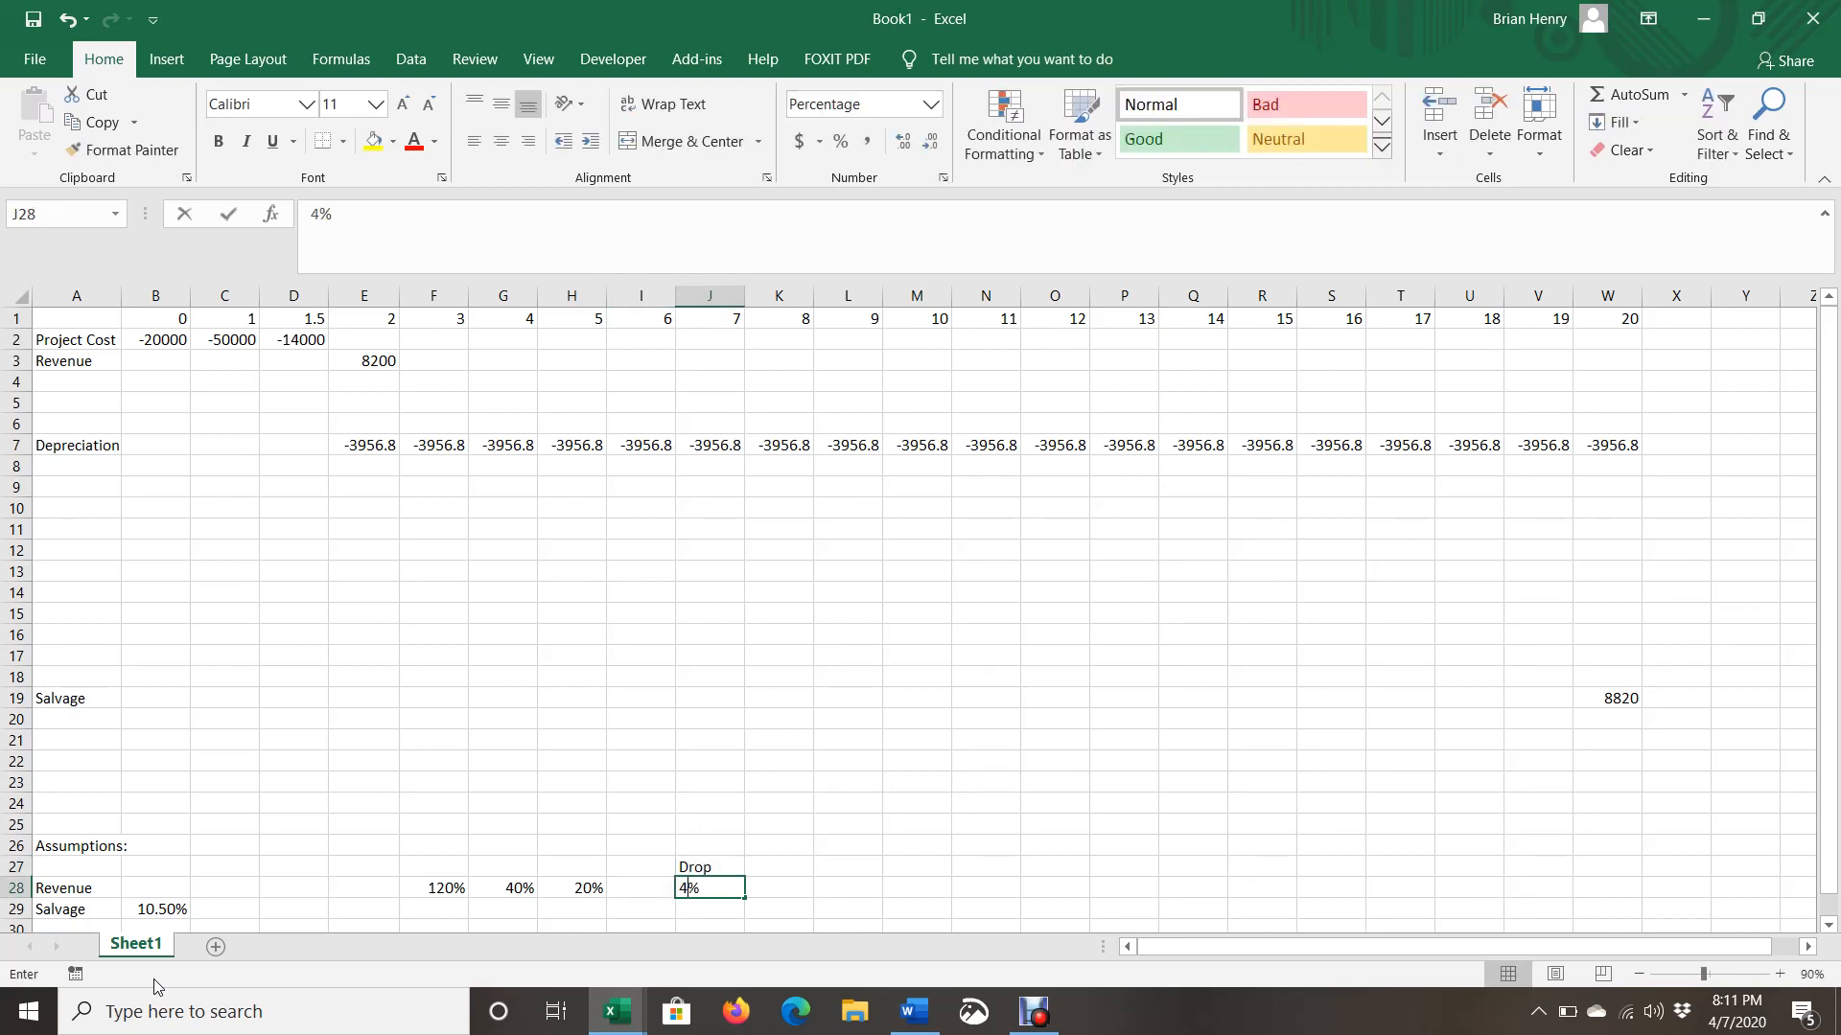
key(Right)
key(Right)
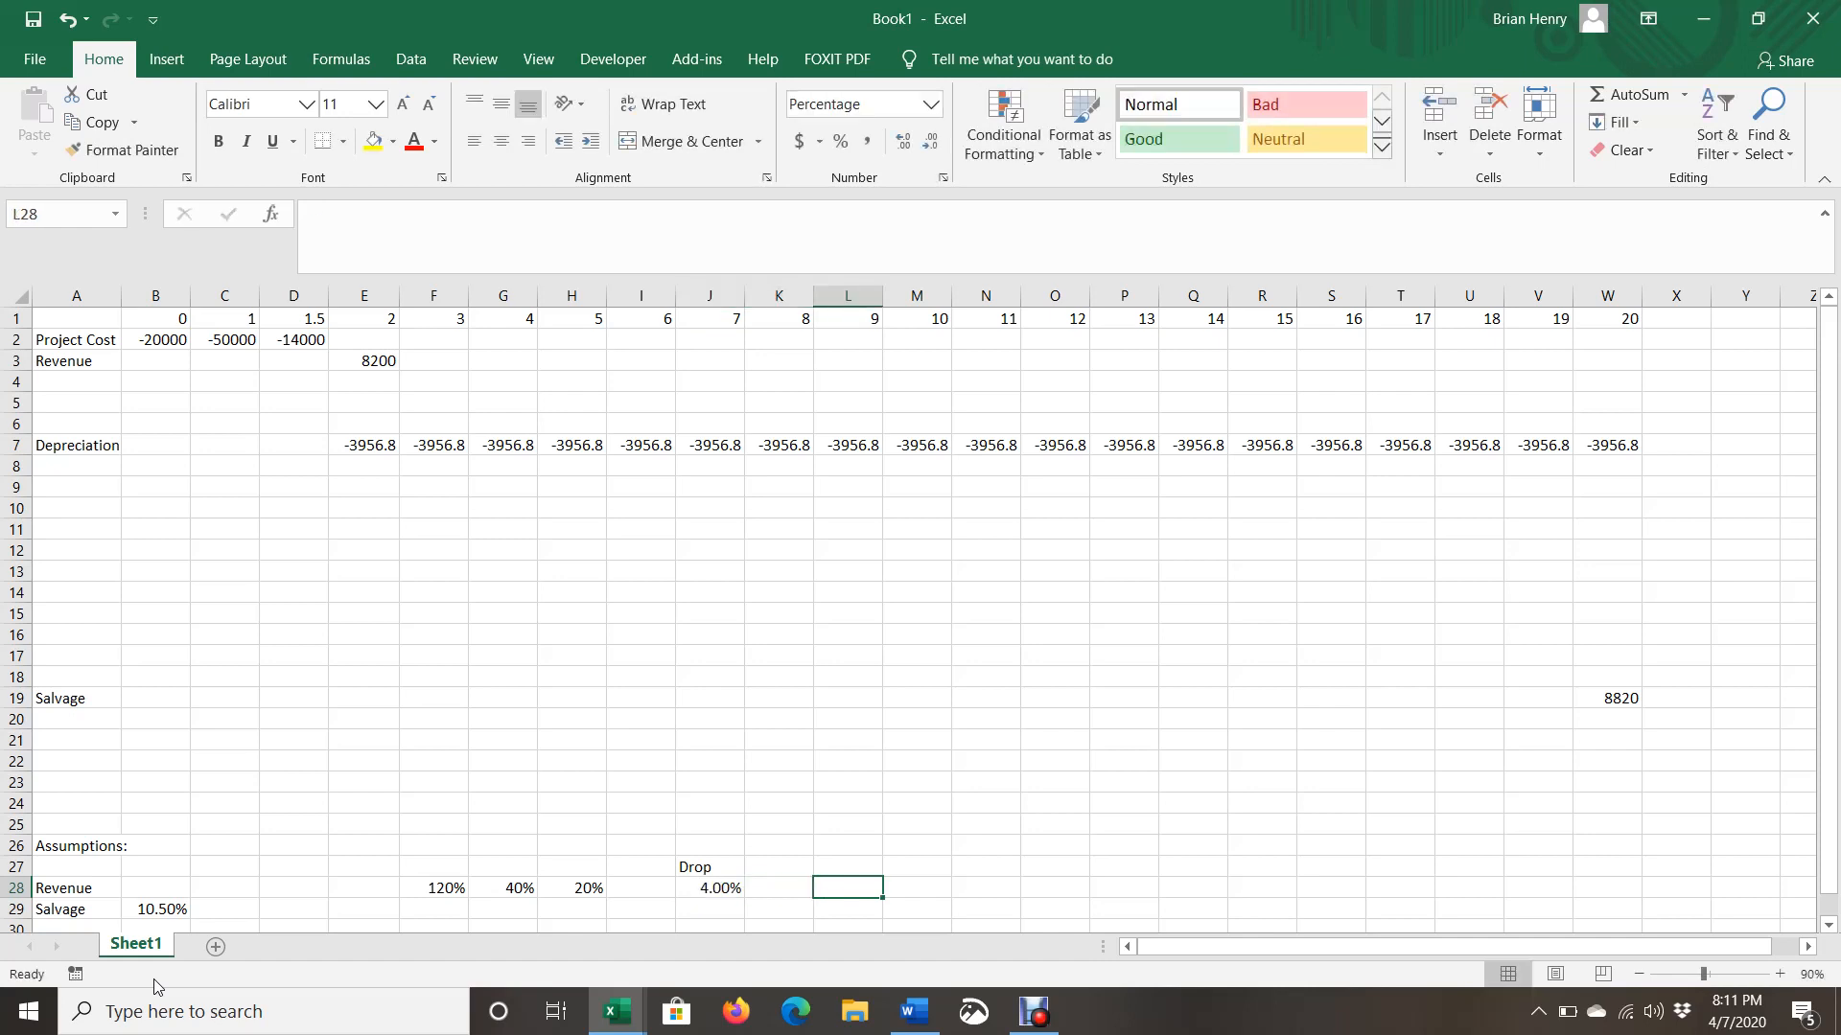
Label K27 as Min and set K28 equal to the drop rate with =J28.
key(Left)
key(Up)
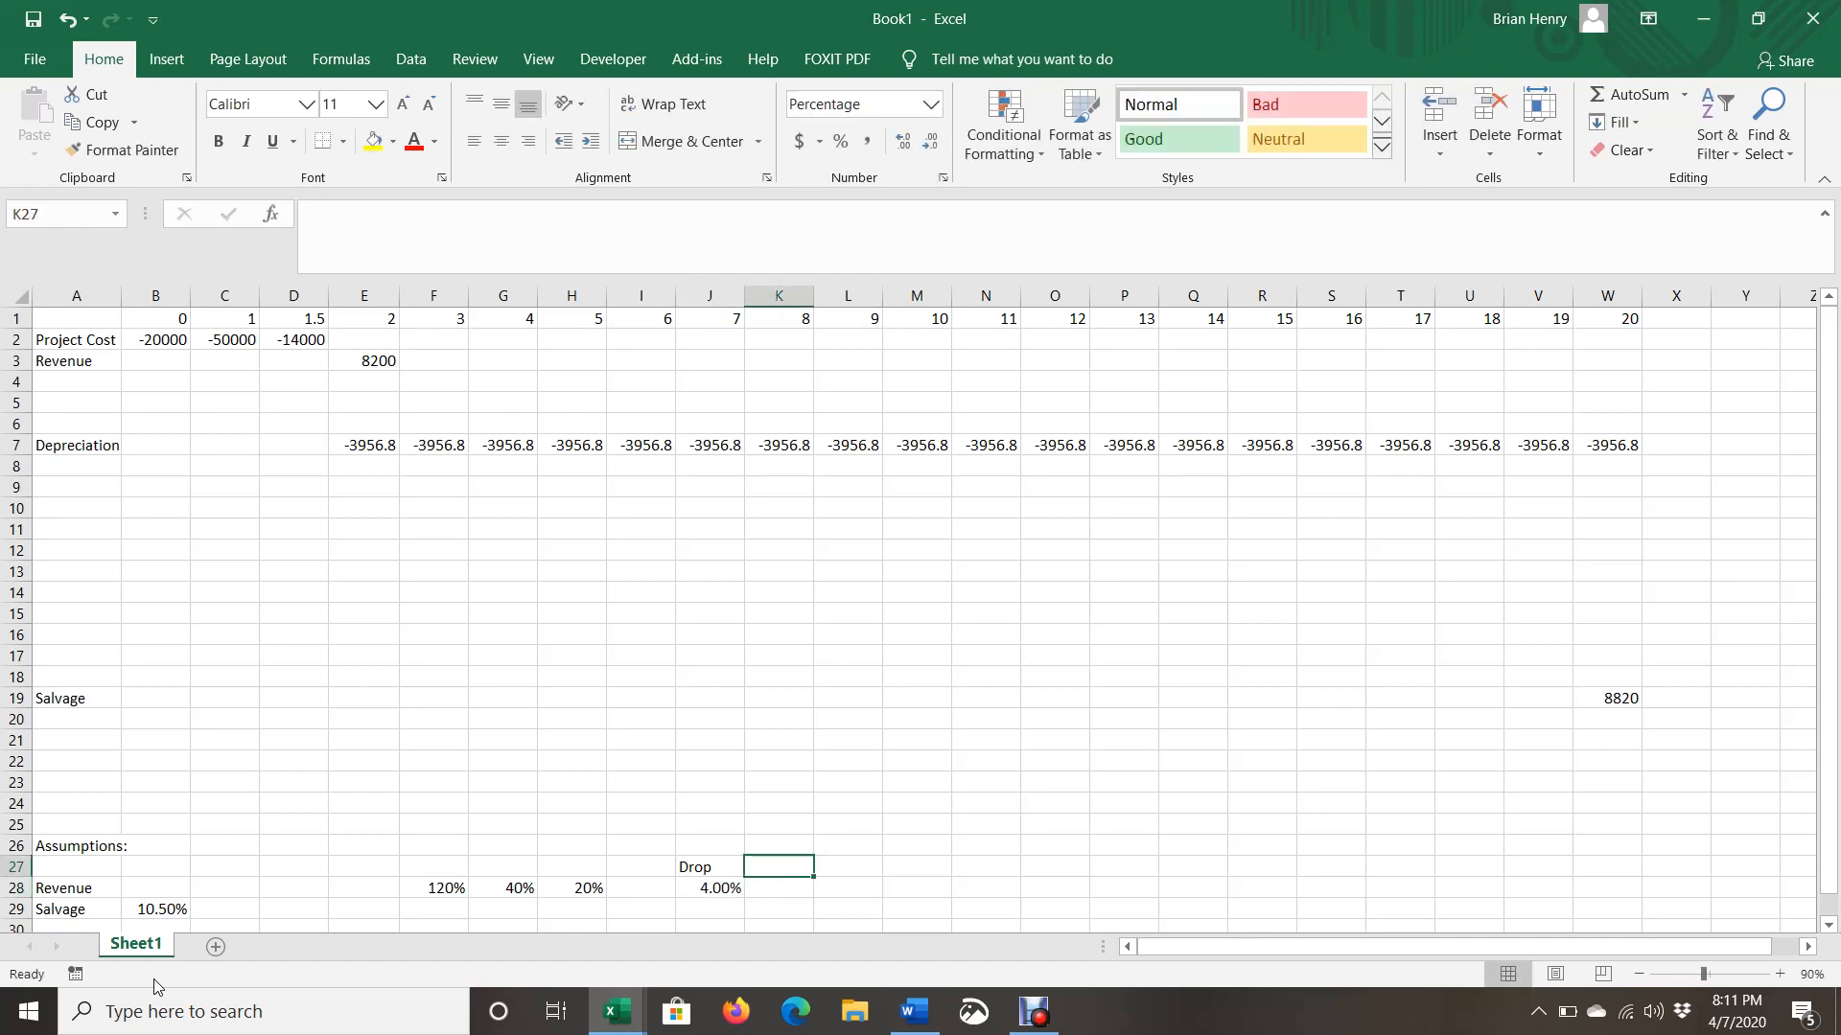
text(Min)
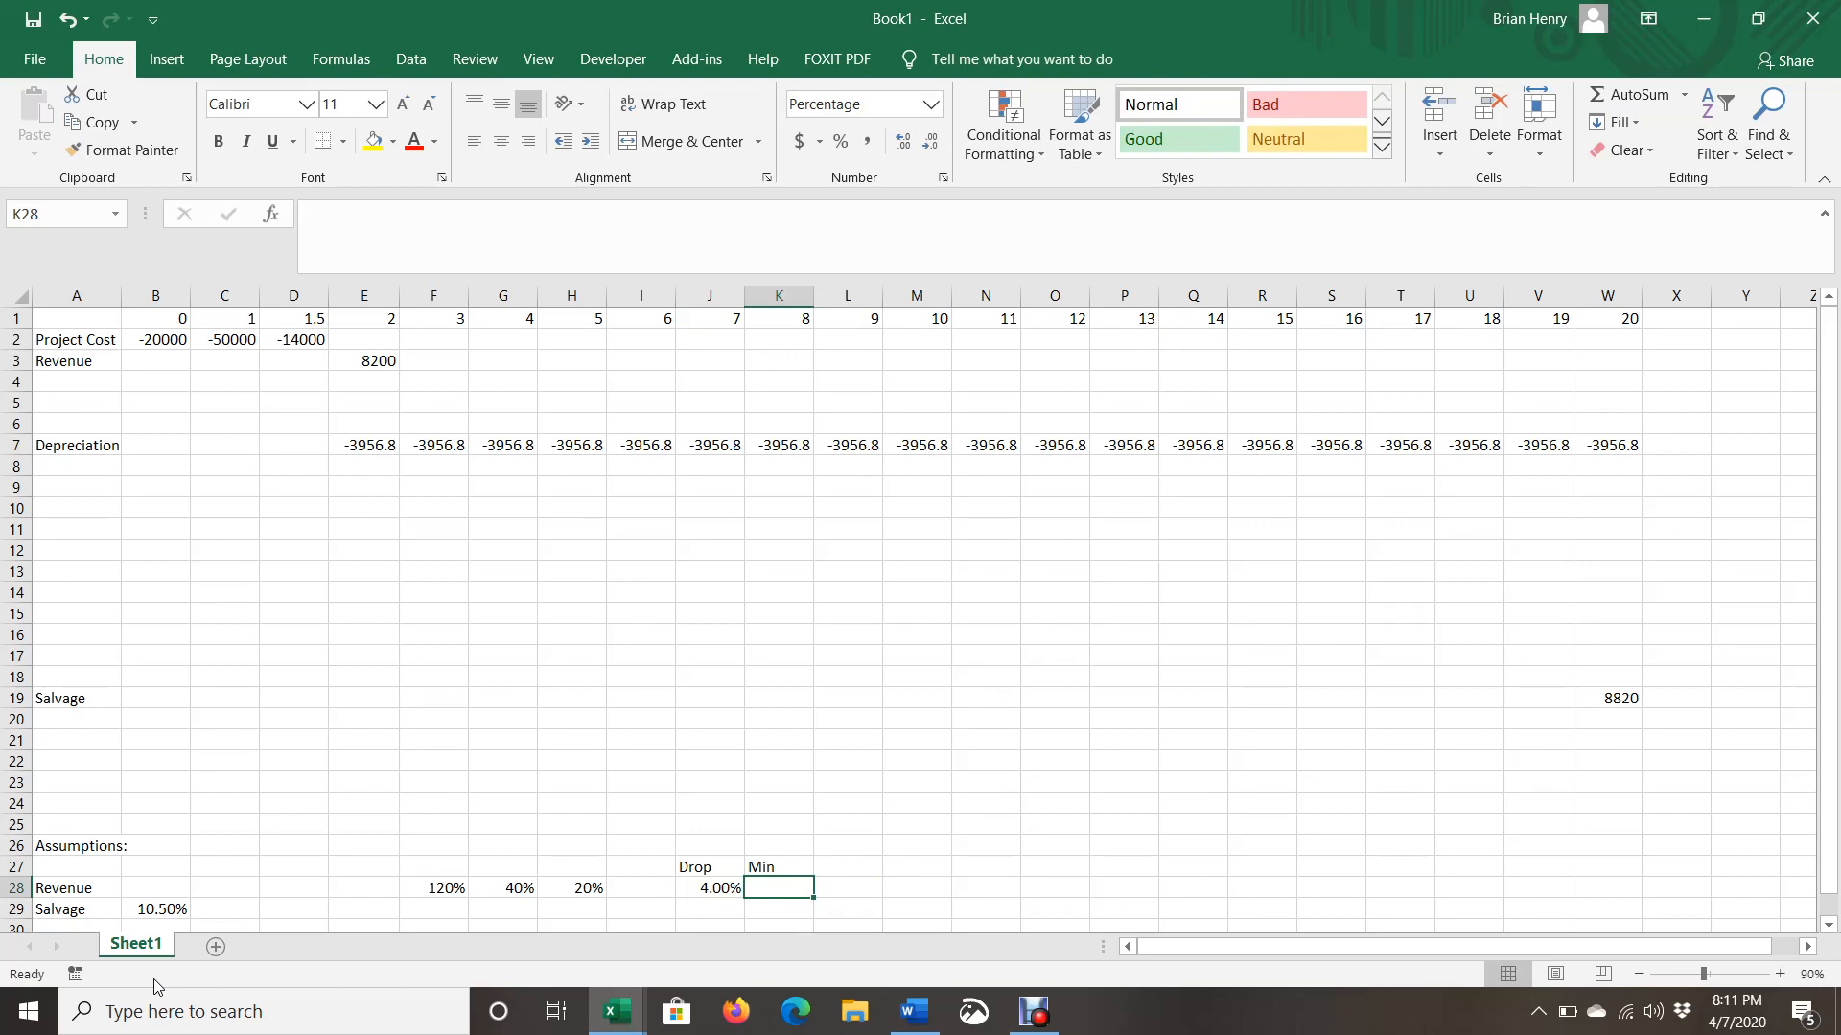
text(=J28)
key(Return)
Recheck the growth assumption in the Word document and review the revenue growth, Drop and Min entries in Excel's row 28.
key(alt+Tab)
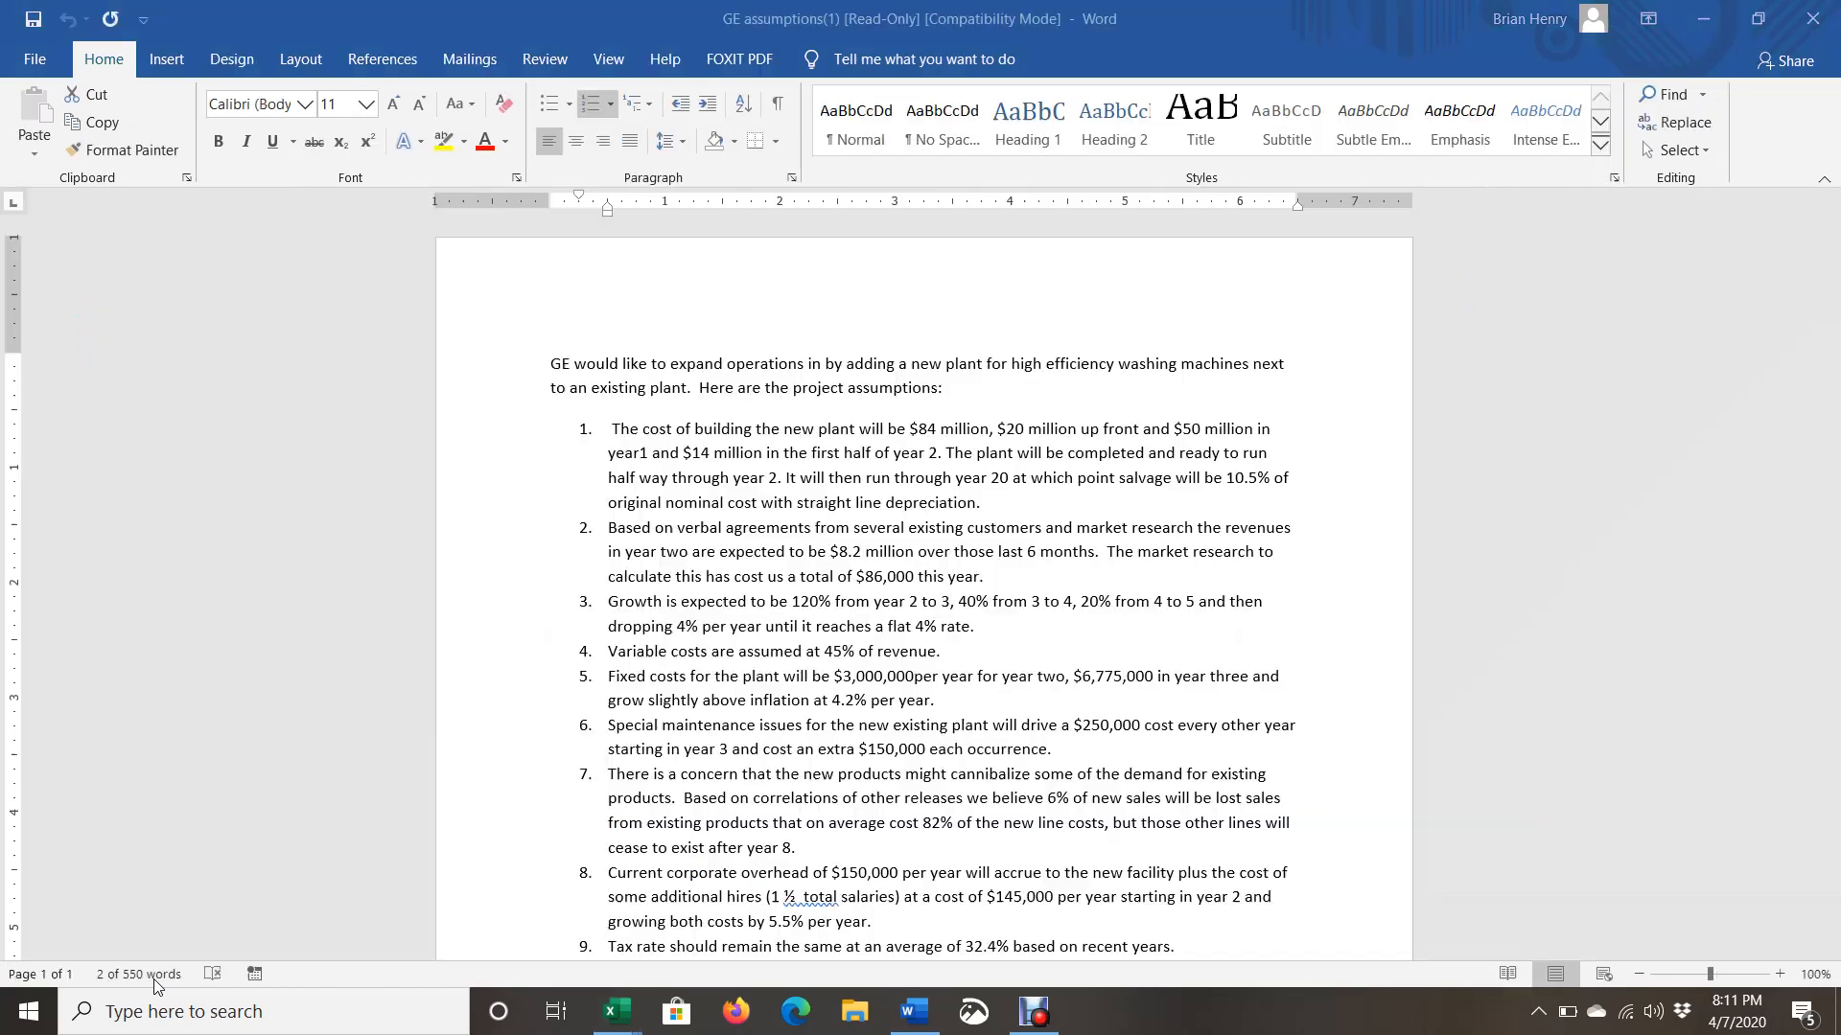
key(alt+Tab)
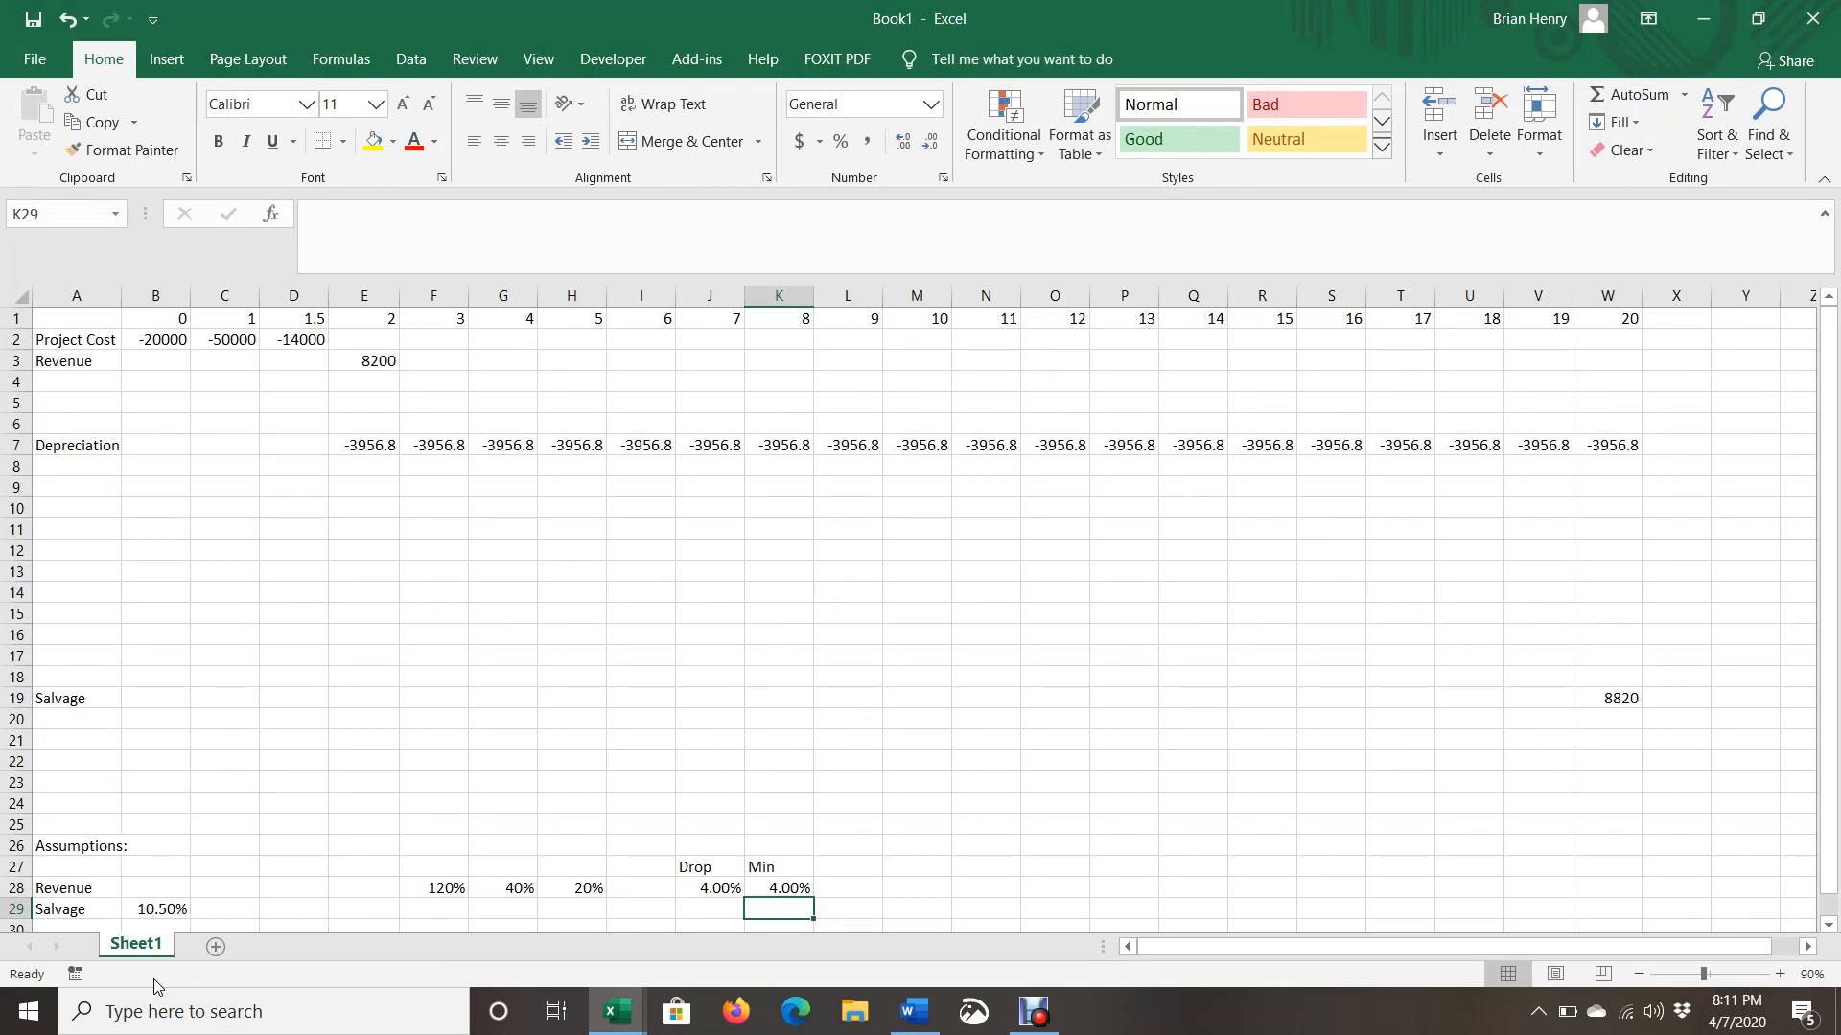
key(Left)
key(Left)
key(Left)
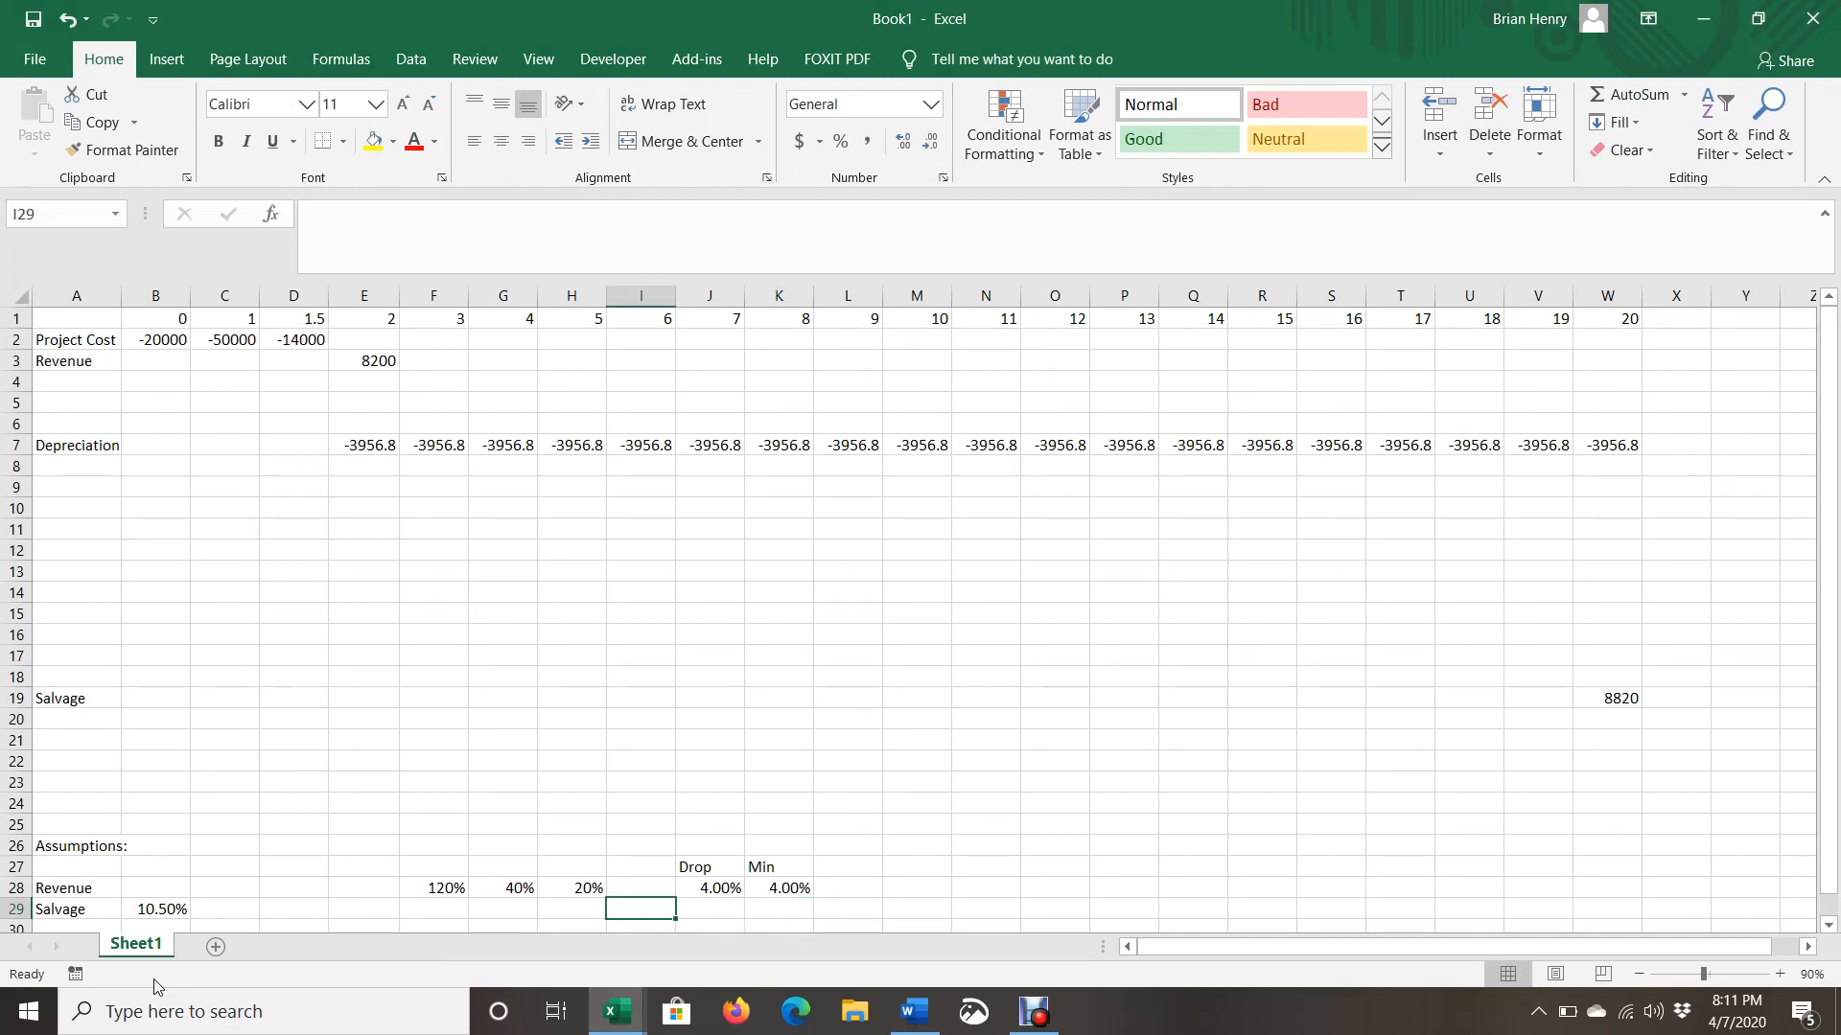
key(Up)
key(Left)
key(Up)
key(Down)
key(Right)
key(Right)
key(Right)
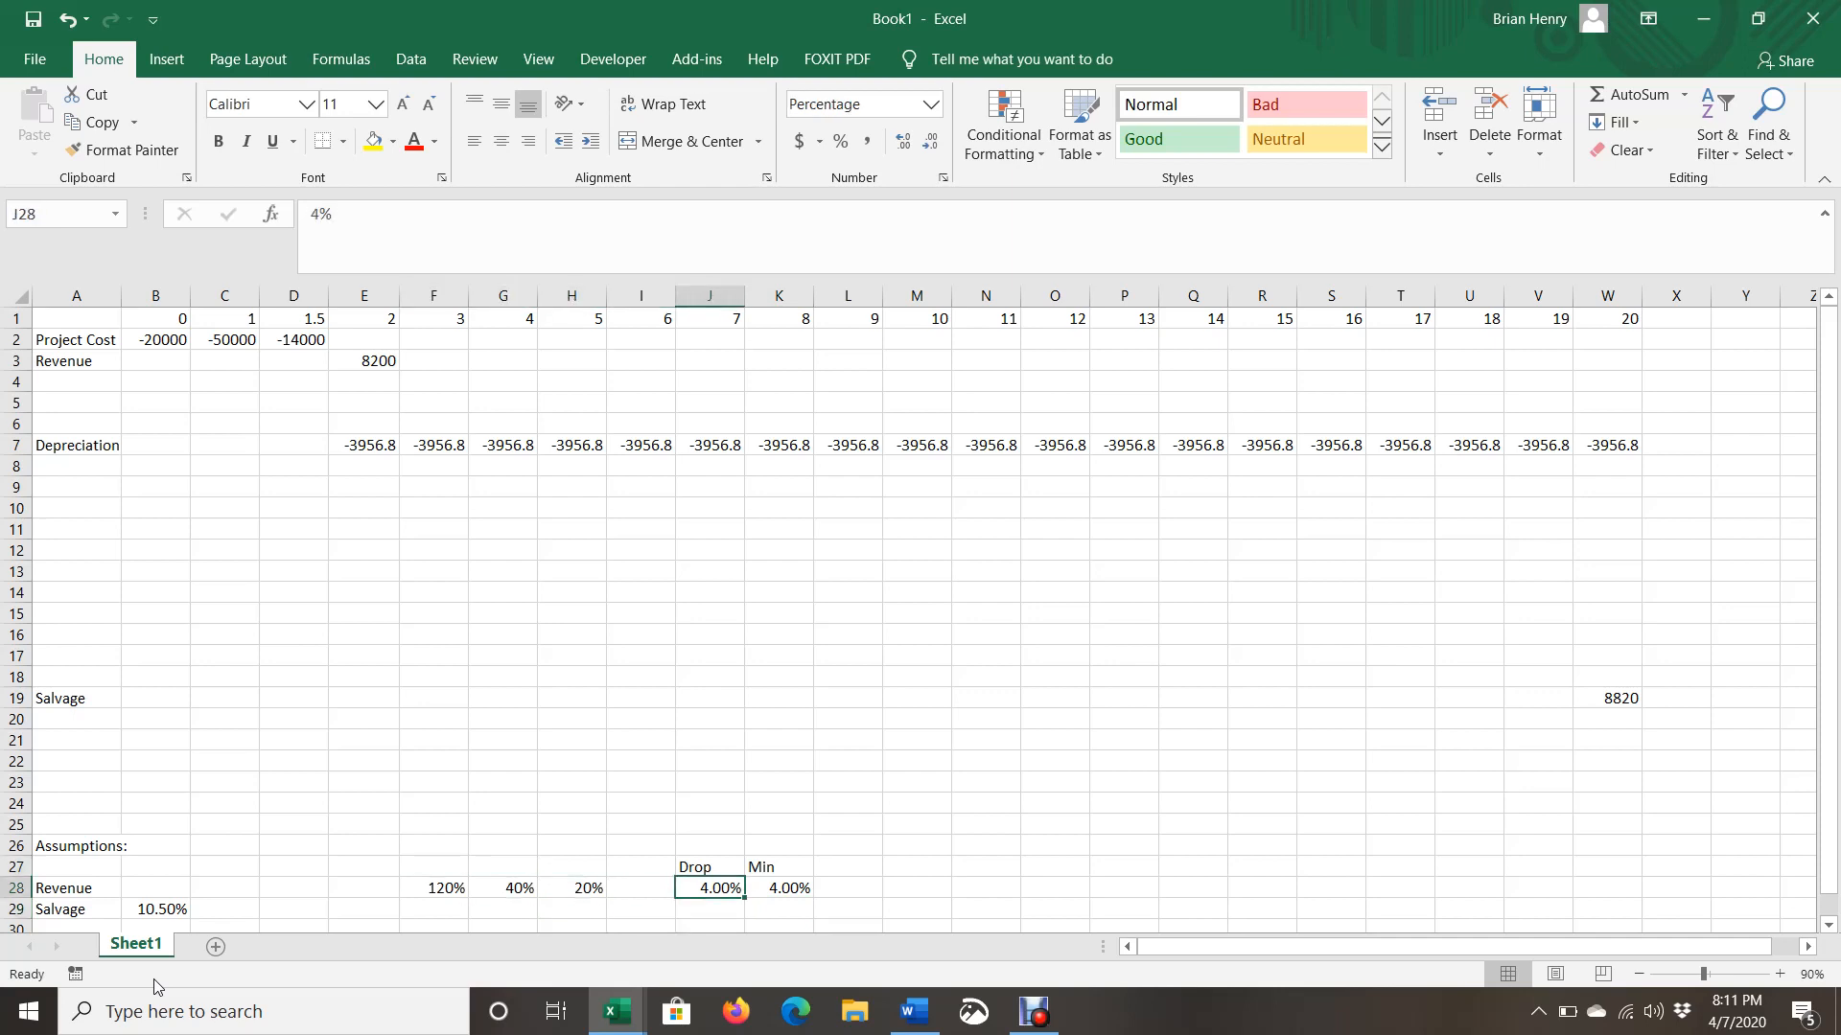
key(Right)
key(Left)
key(Left)
key(Left)
key(Left)
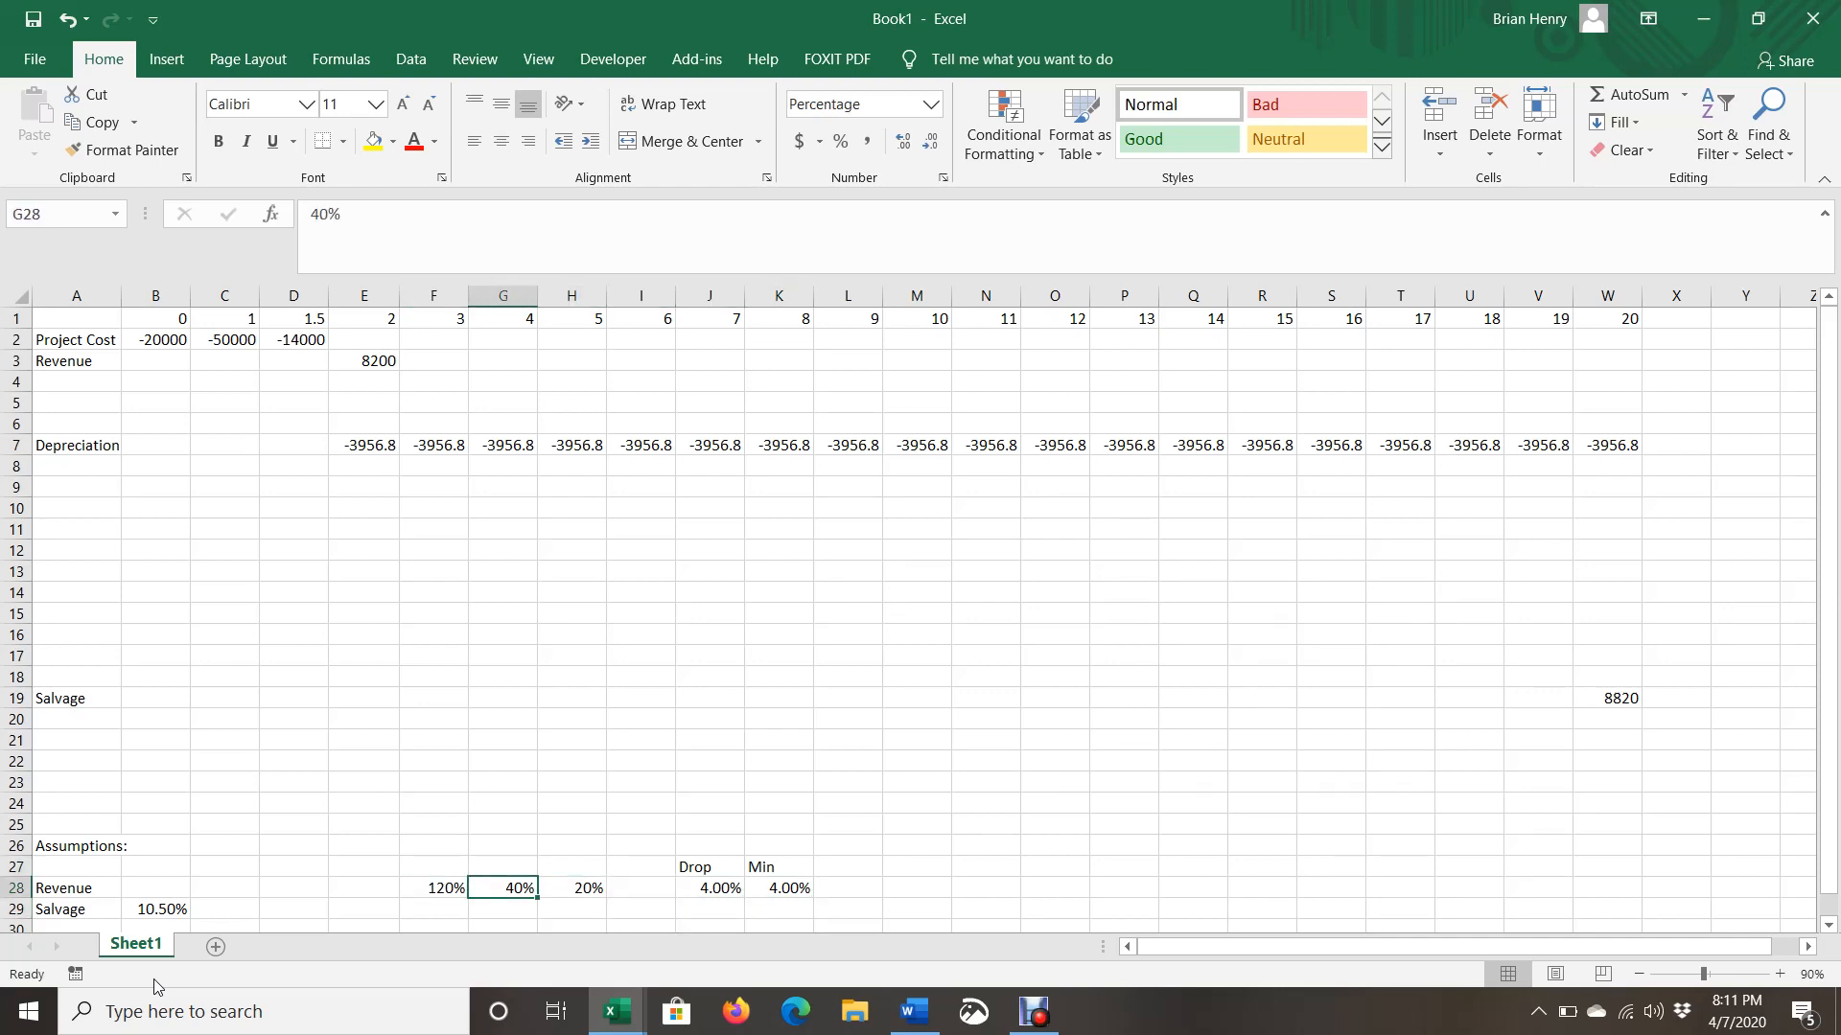
key(Up)
key(Down)
key(Left)
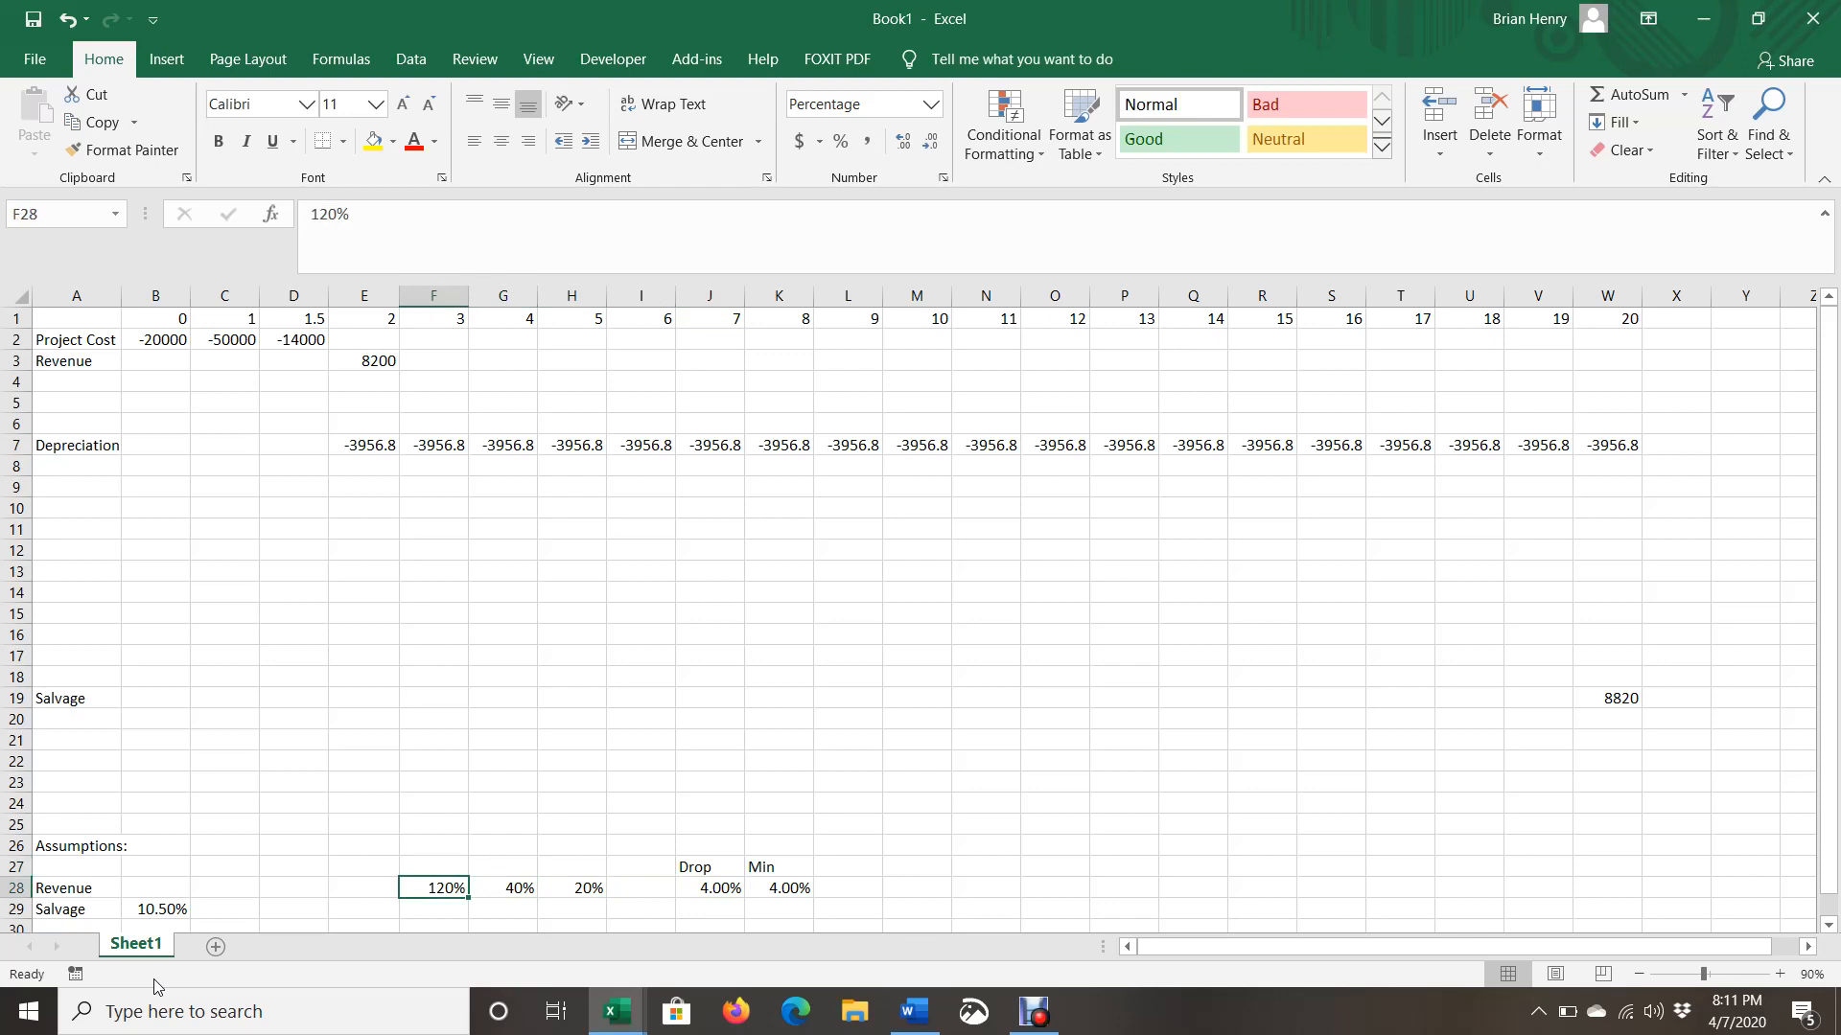
Label cell E28 as growth, just before the revenue growth percentages.
key(Left)
text(grop)
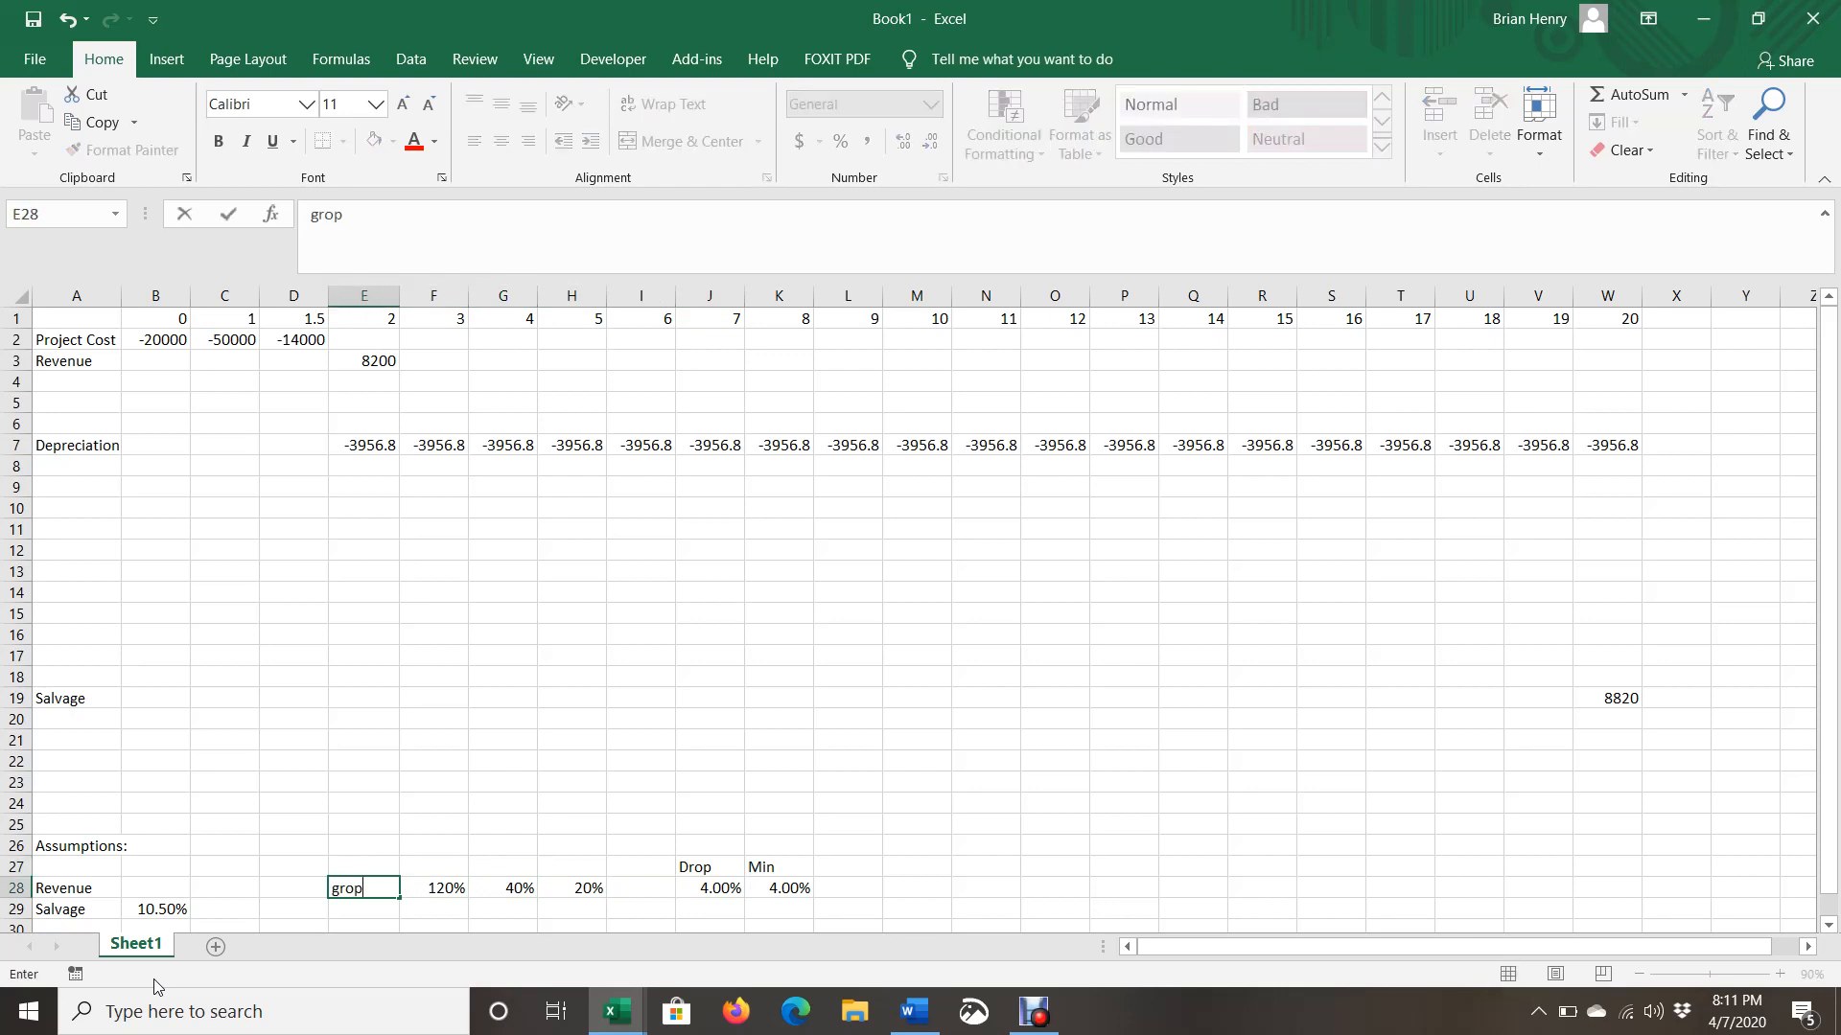
key(BackSpace)
key(BackSpace)
text(owth)
key(Right)
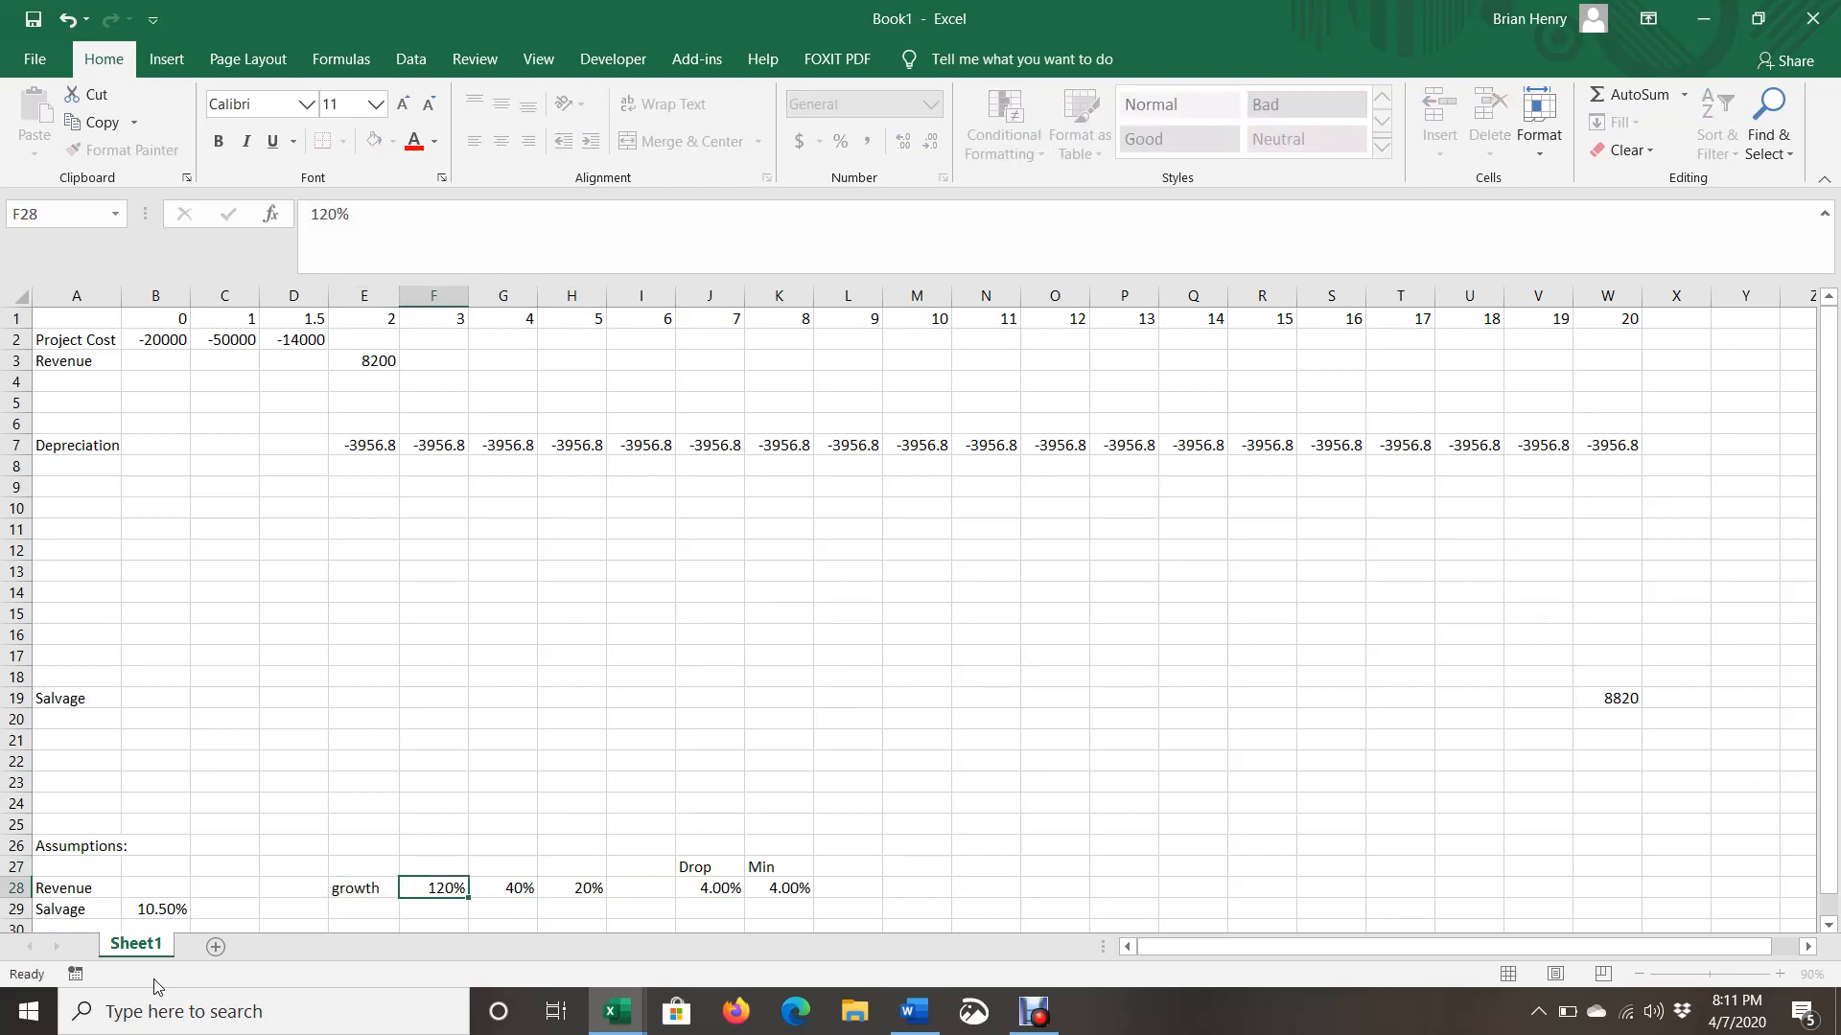
key(Right)
key(Right)
key(Right)
key(Right)
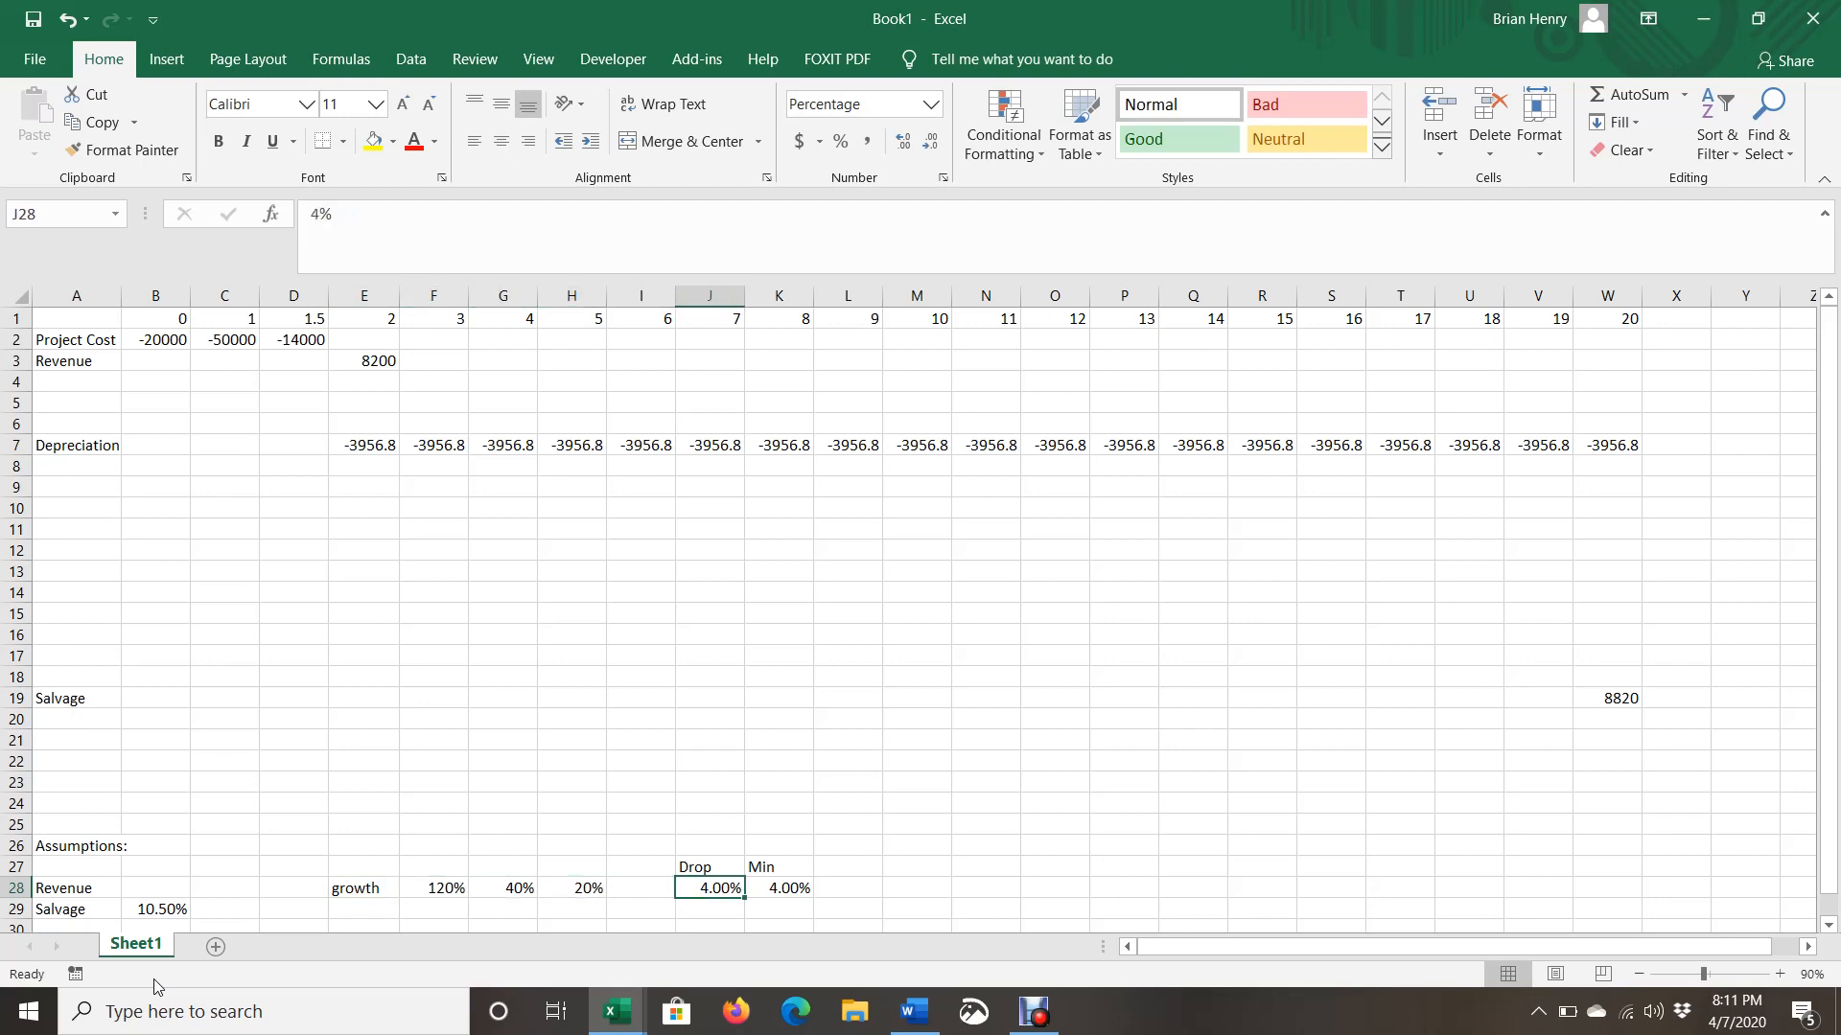
key(Left)
key(Left)
key(Right)
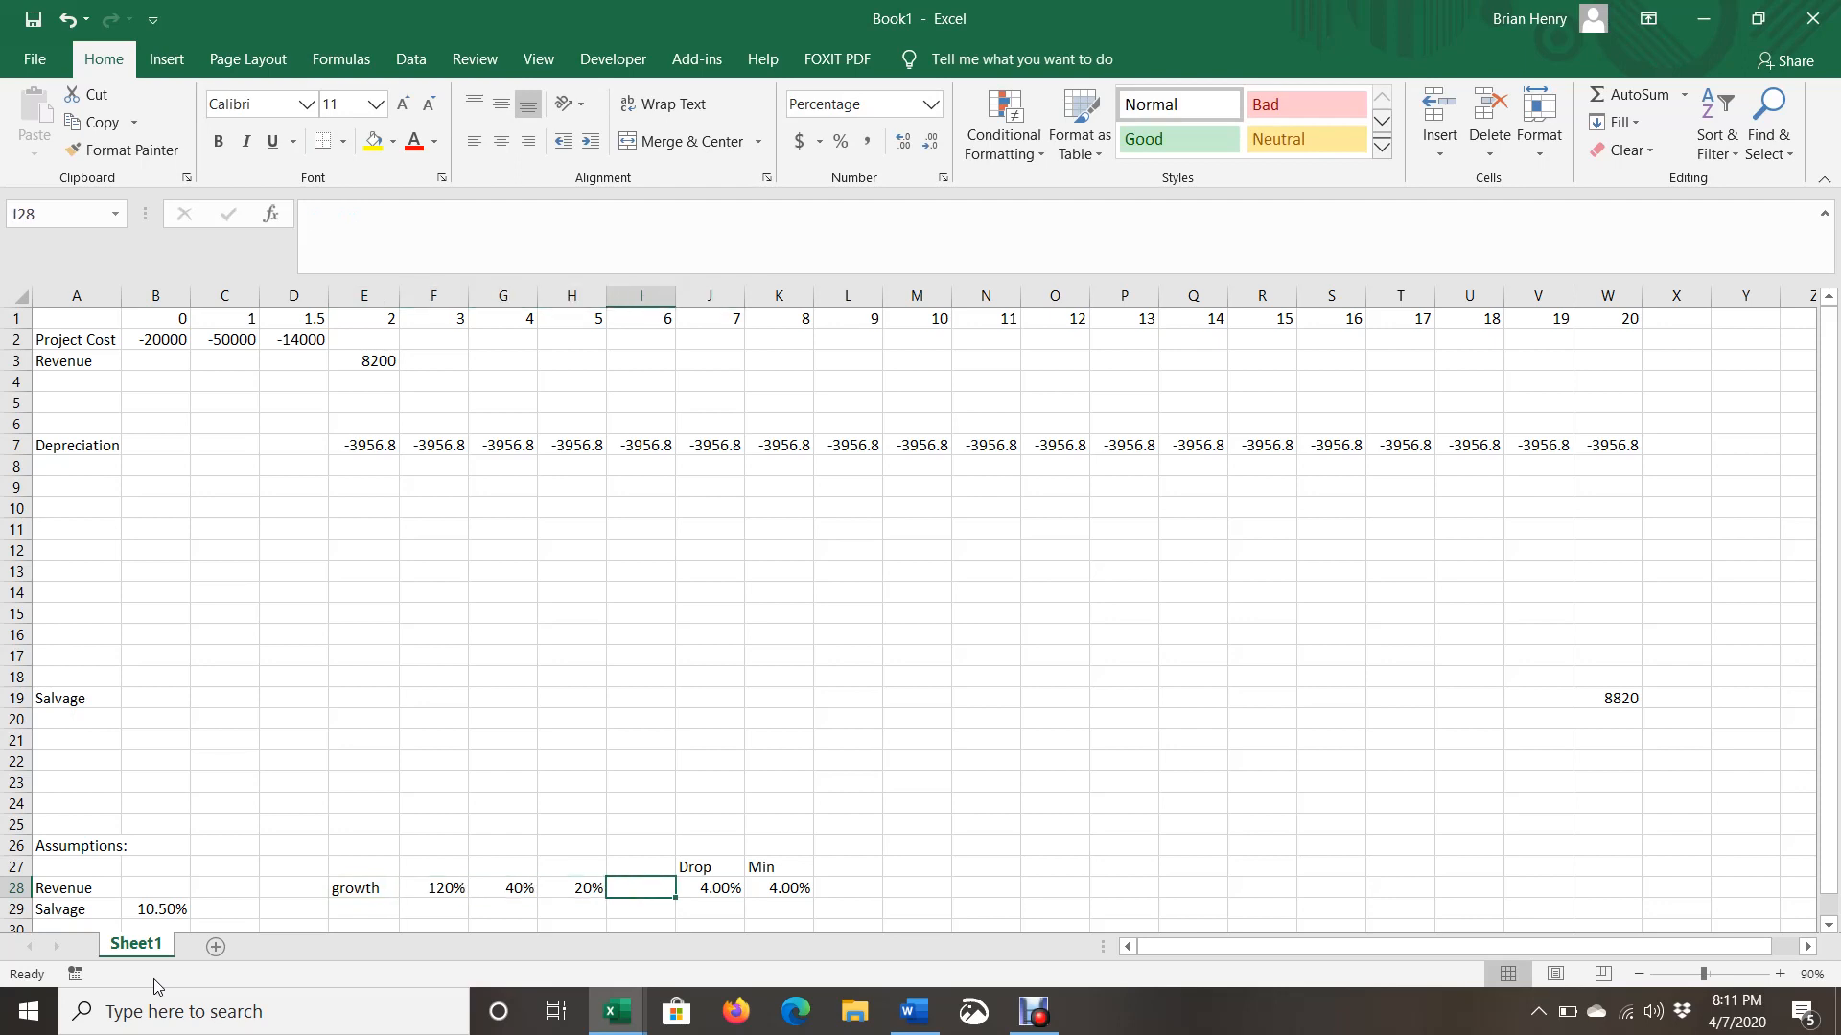
key(Right)
key(Right)
key(Left)
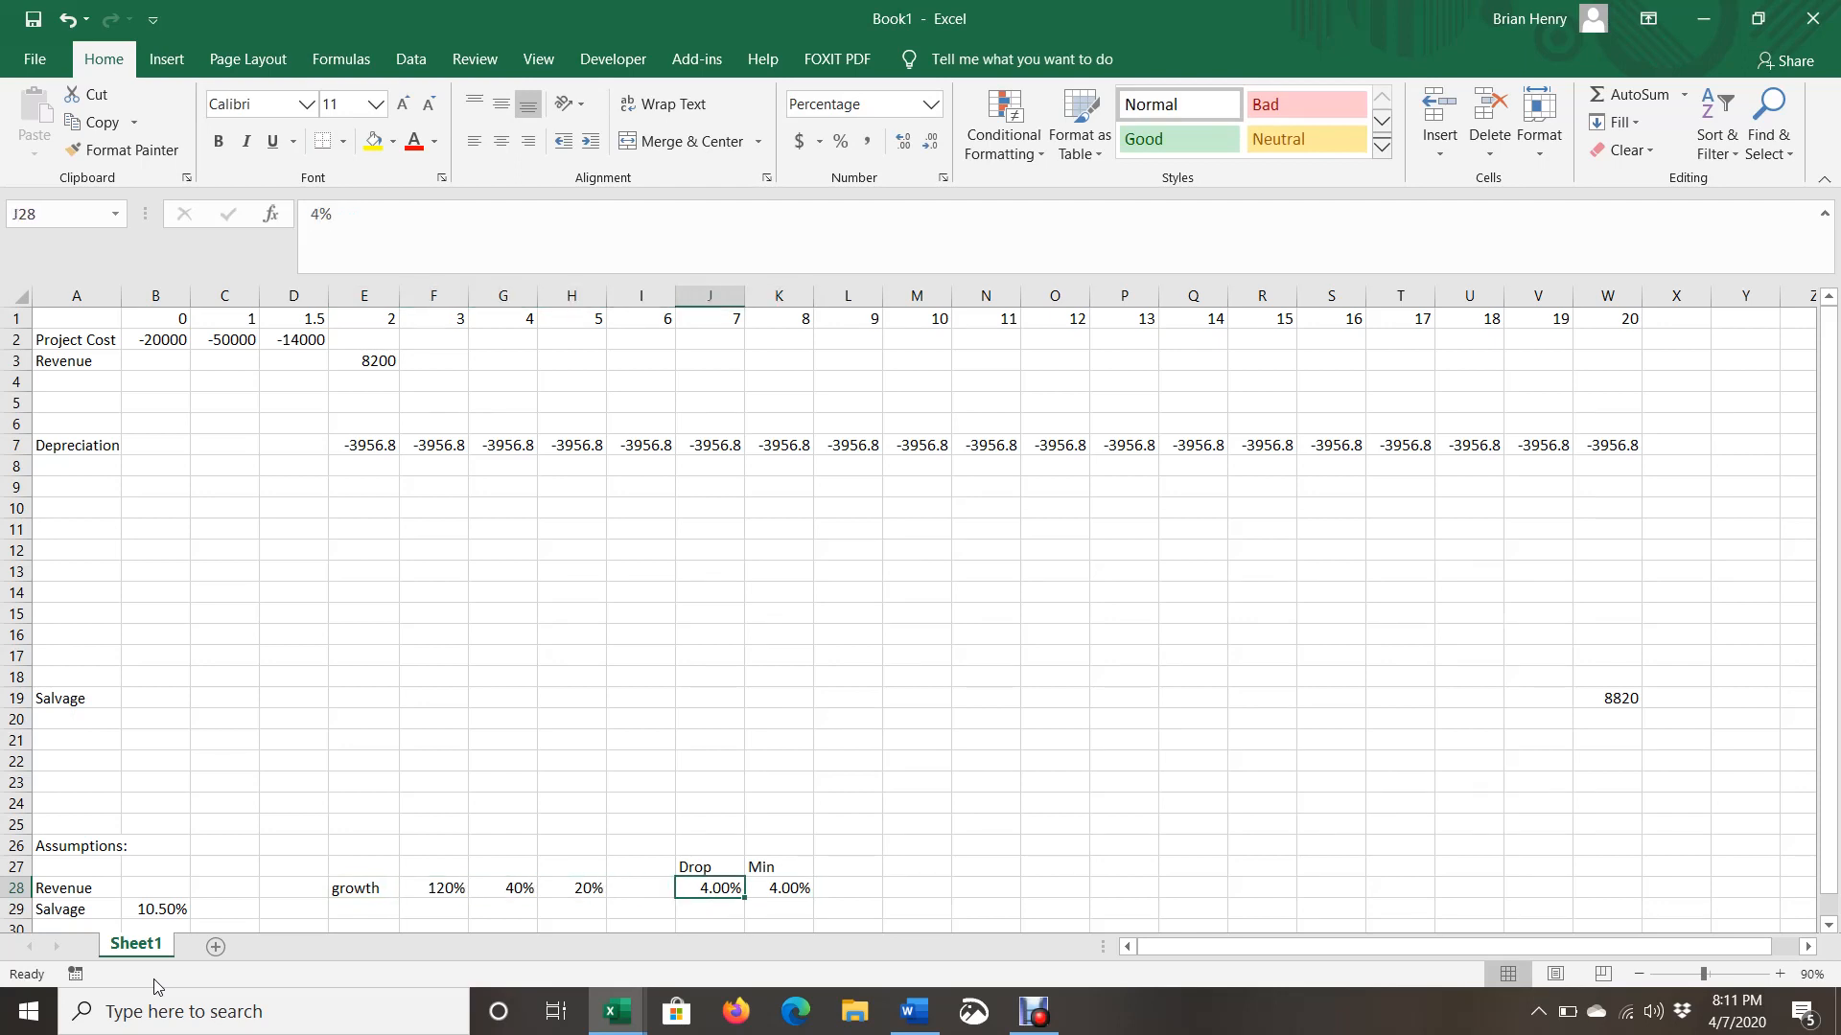
Start an IF formula in F3 that tests whether the growth rate in F28 is greater than the absolute reference $K$28.
key(Up)
key(Up)
key(Left)
key(Left)
key(Up)
key(Left)
key(Left)
key(Left)
key(Up)
key(Up)
key(Up)
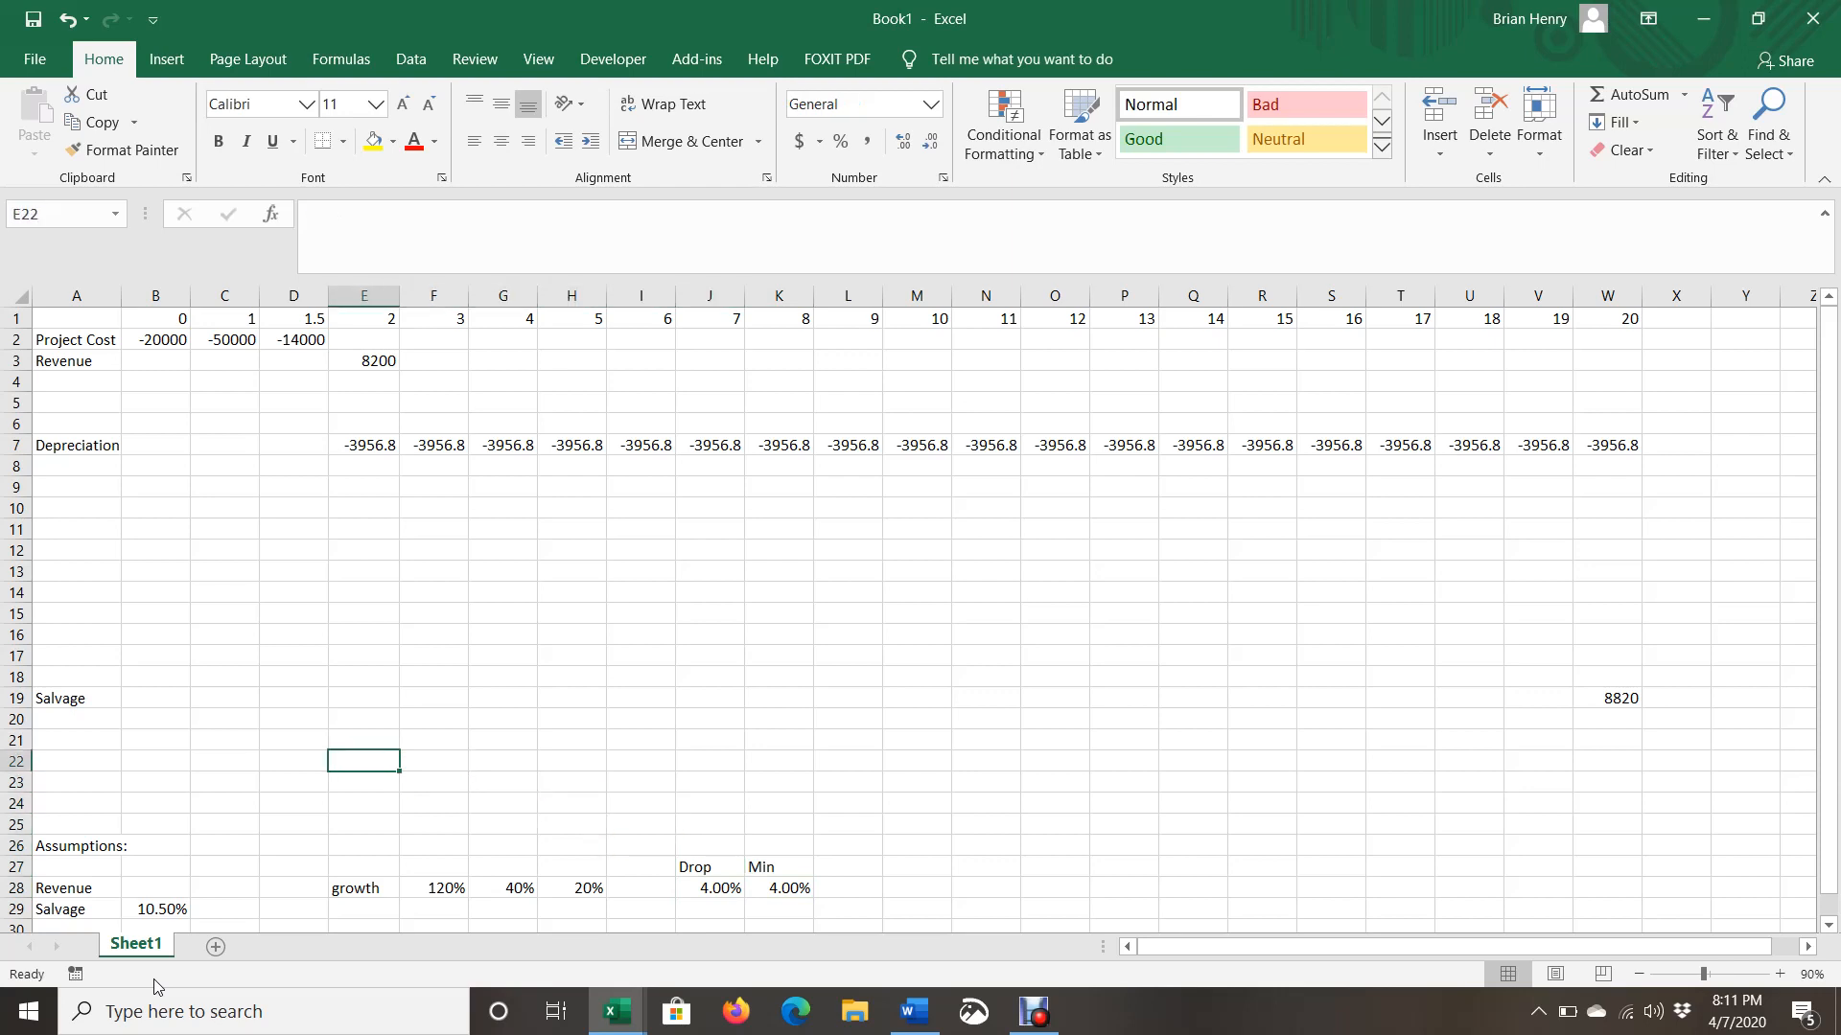
key(Up)
key(Up)
key(Up)
key(Up)
key(Up)
key(Up)
key(Up)
key(Up)
key(Up)
key(Up)
key(Up)
key(Up)
key(Up)
key(Up)
key(Up)
key(Up)
key(Up)
key(Up)
key(Up)
key(Up)
key(Right)
key(Down)
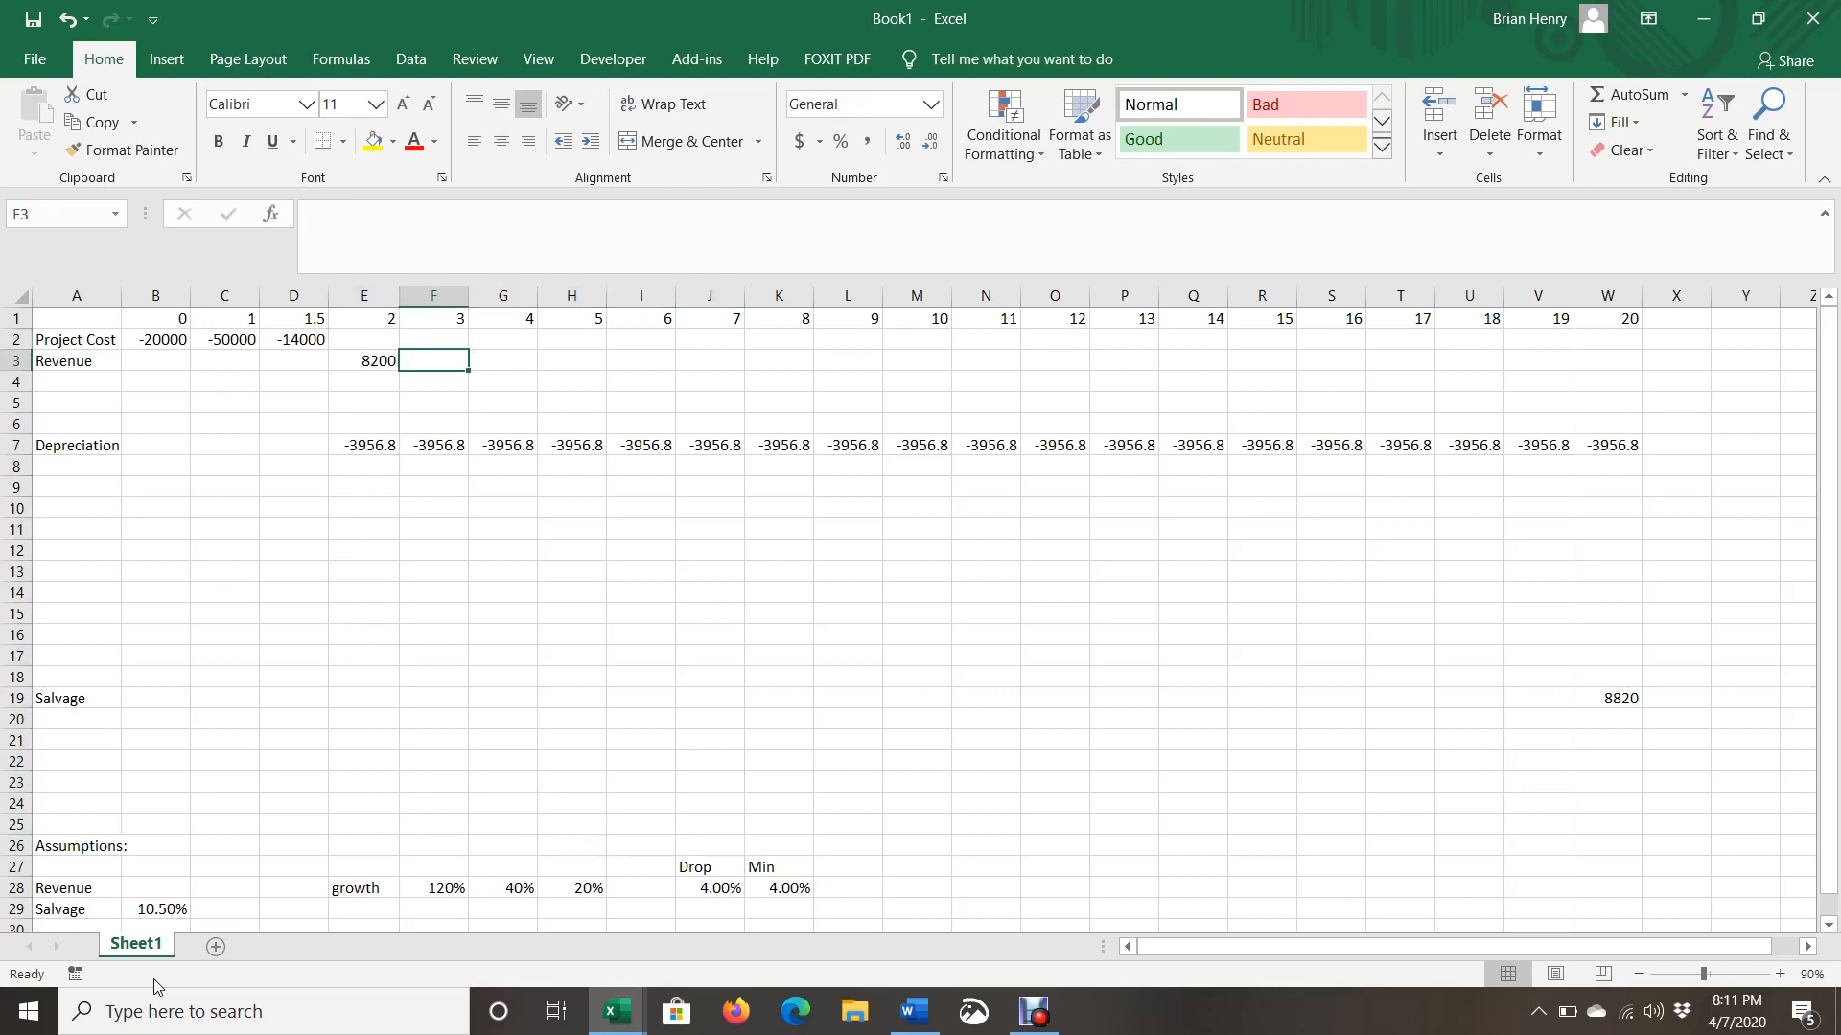
text(=)
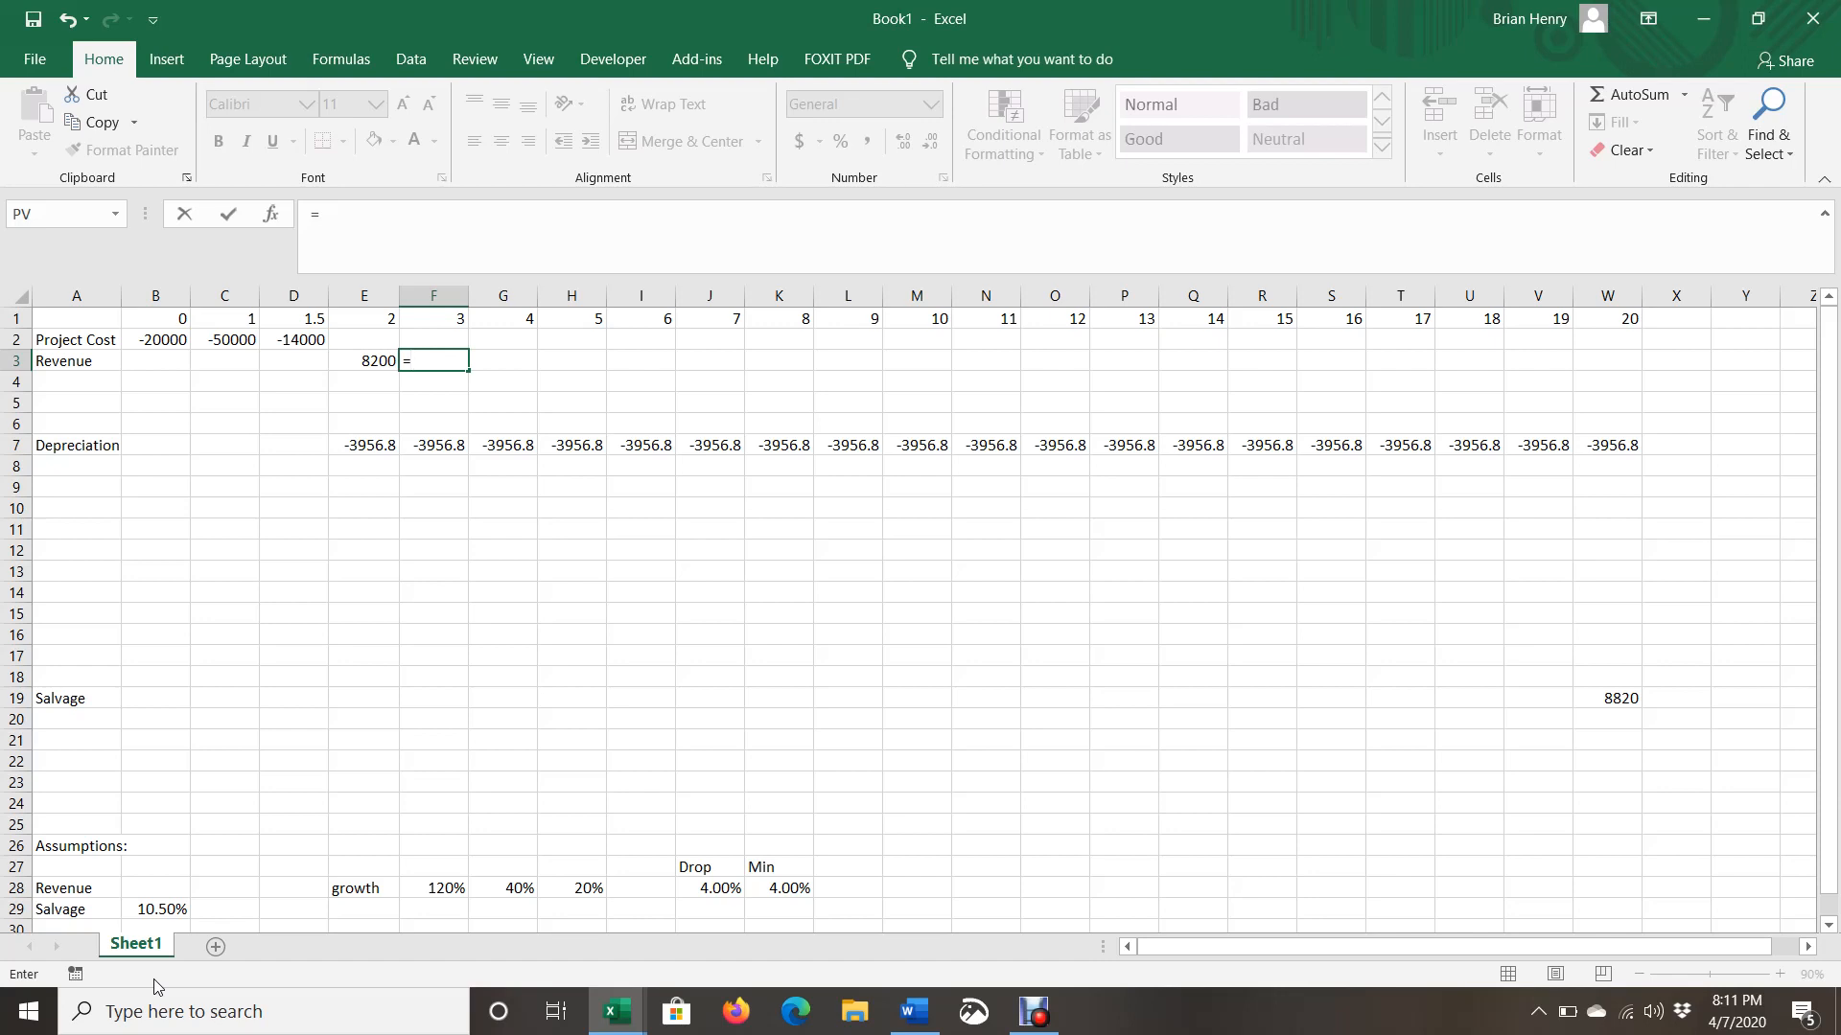
text(if()
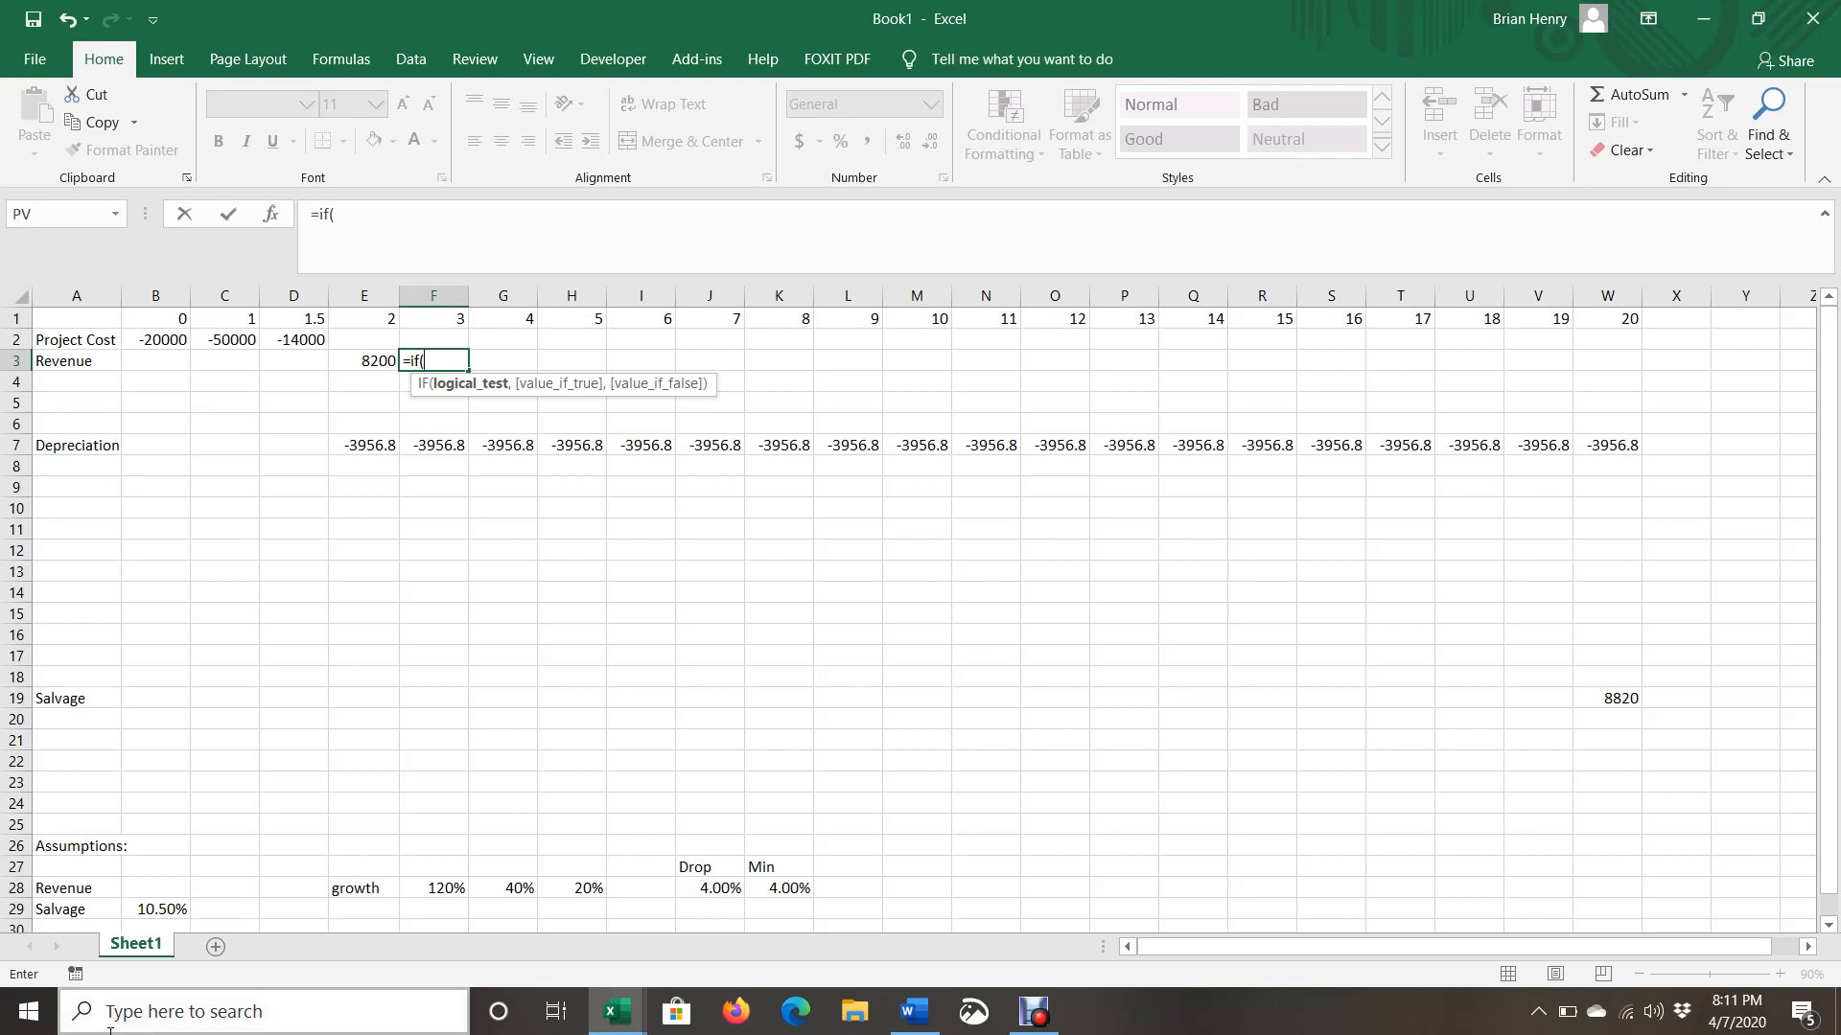
click(452, 888)
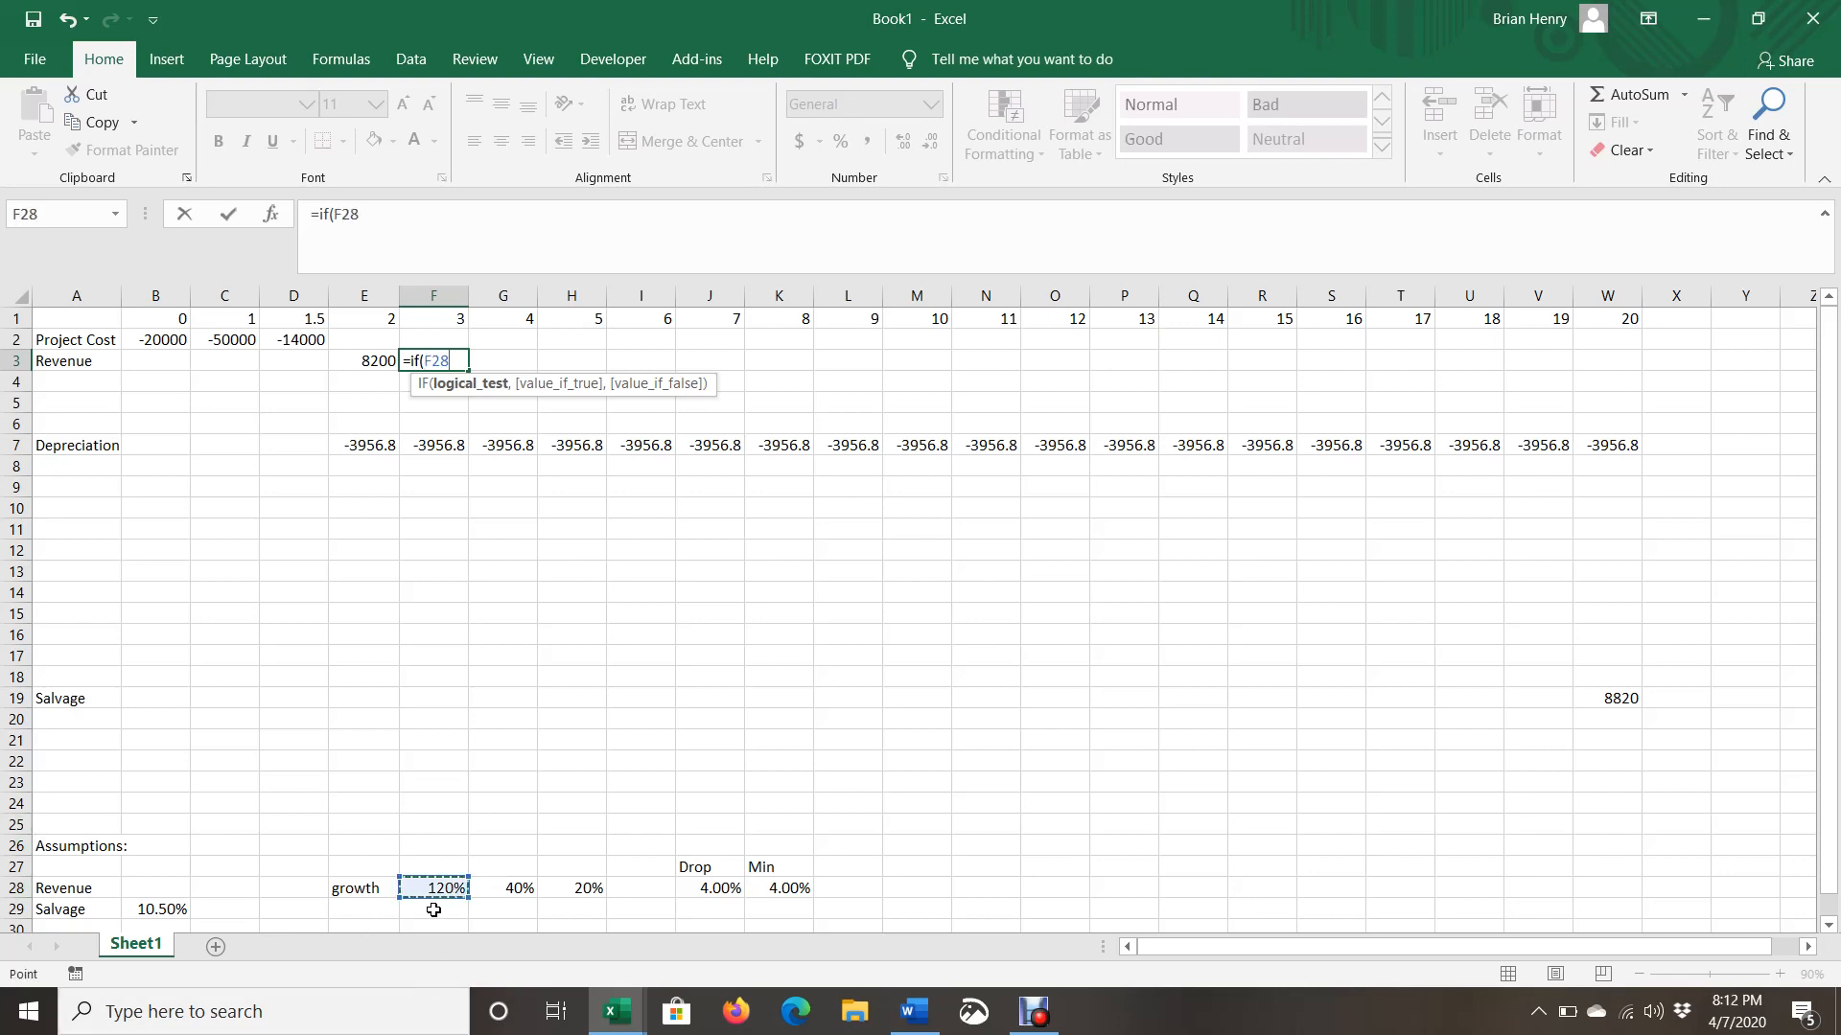
text(<)
click(777, 887)
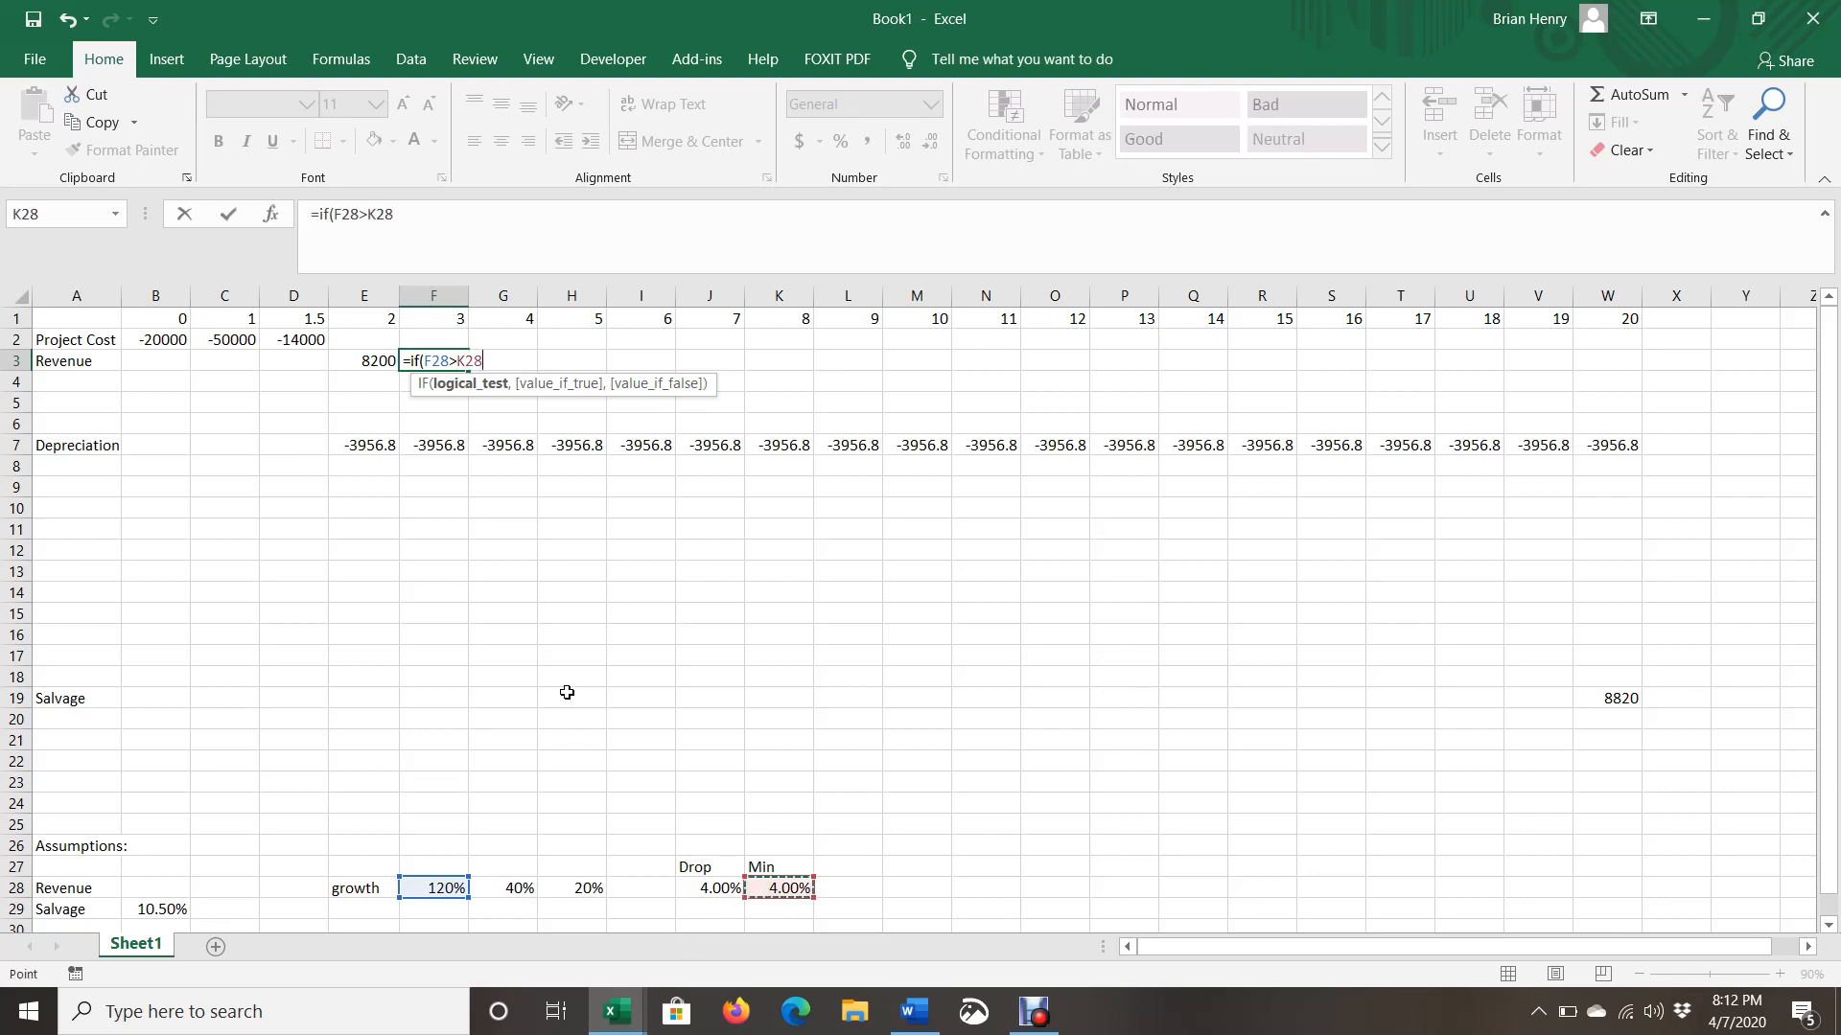
key(F4)
text(,)
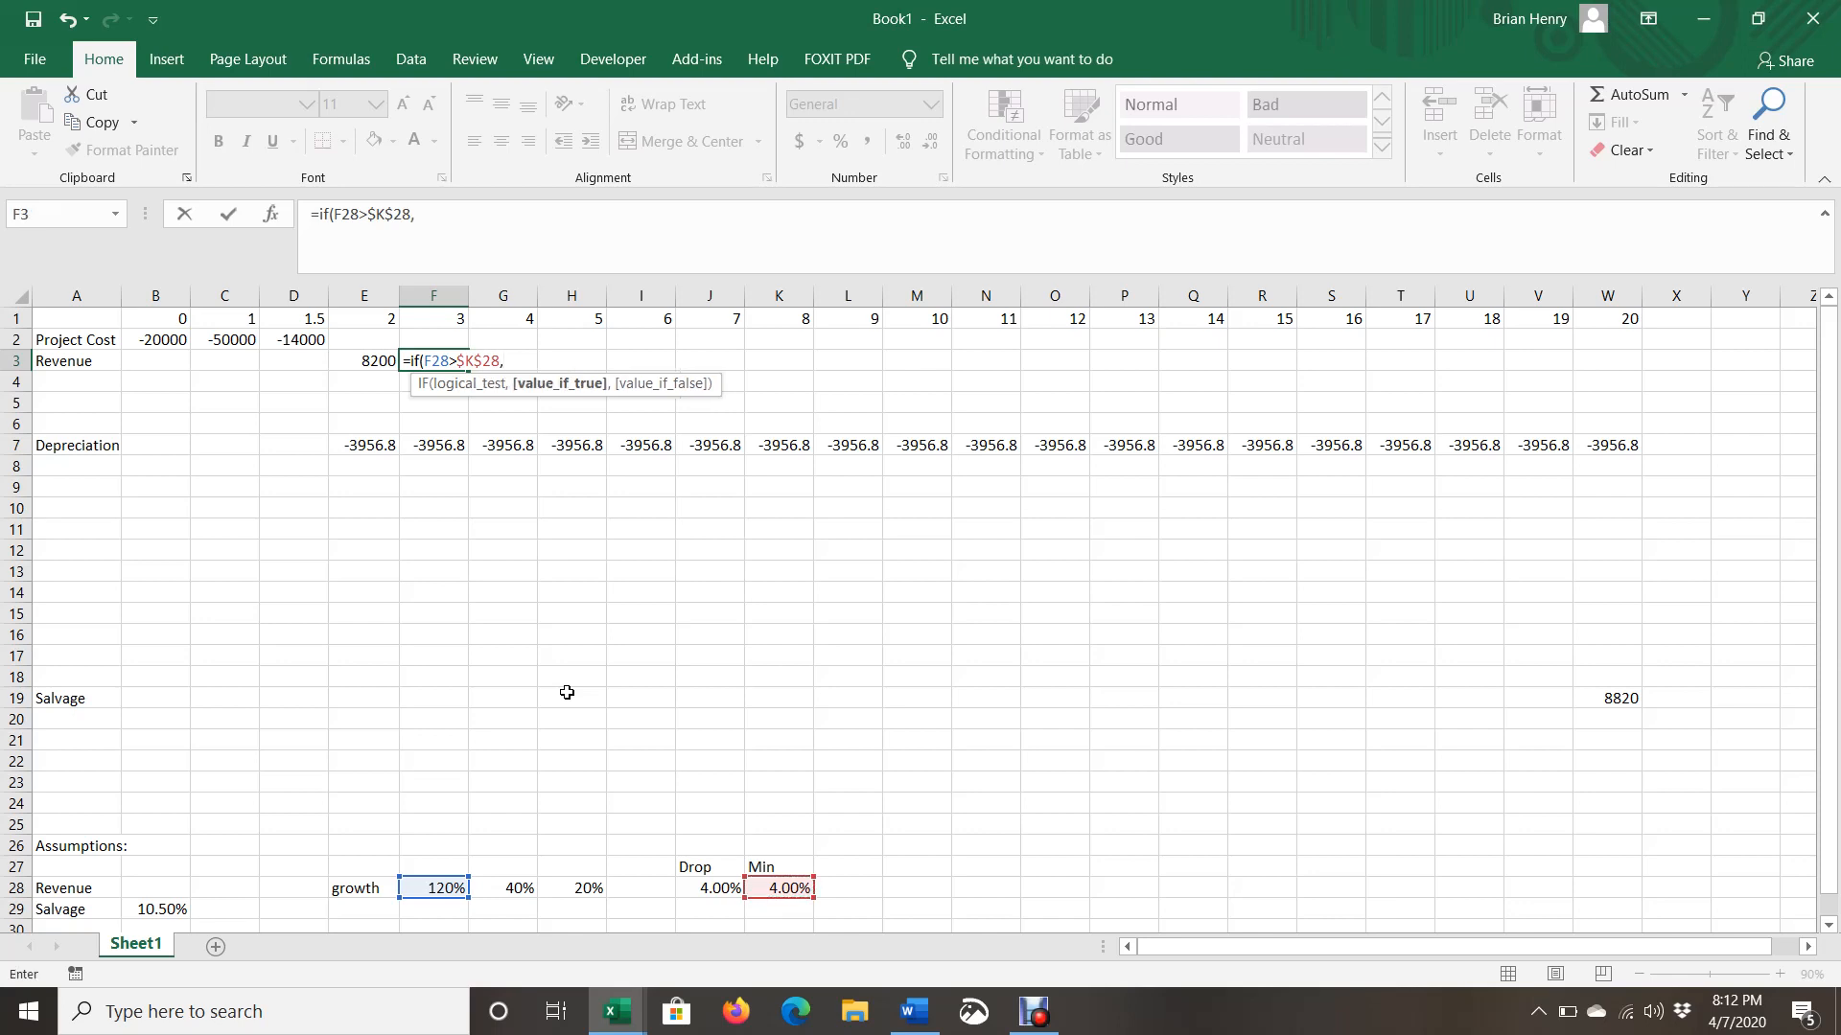
Give F3's IF formula E3*(1+F28) as its value if true.
key(Left)
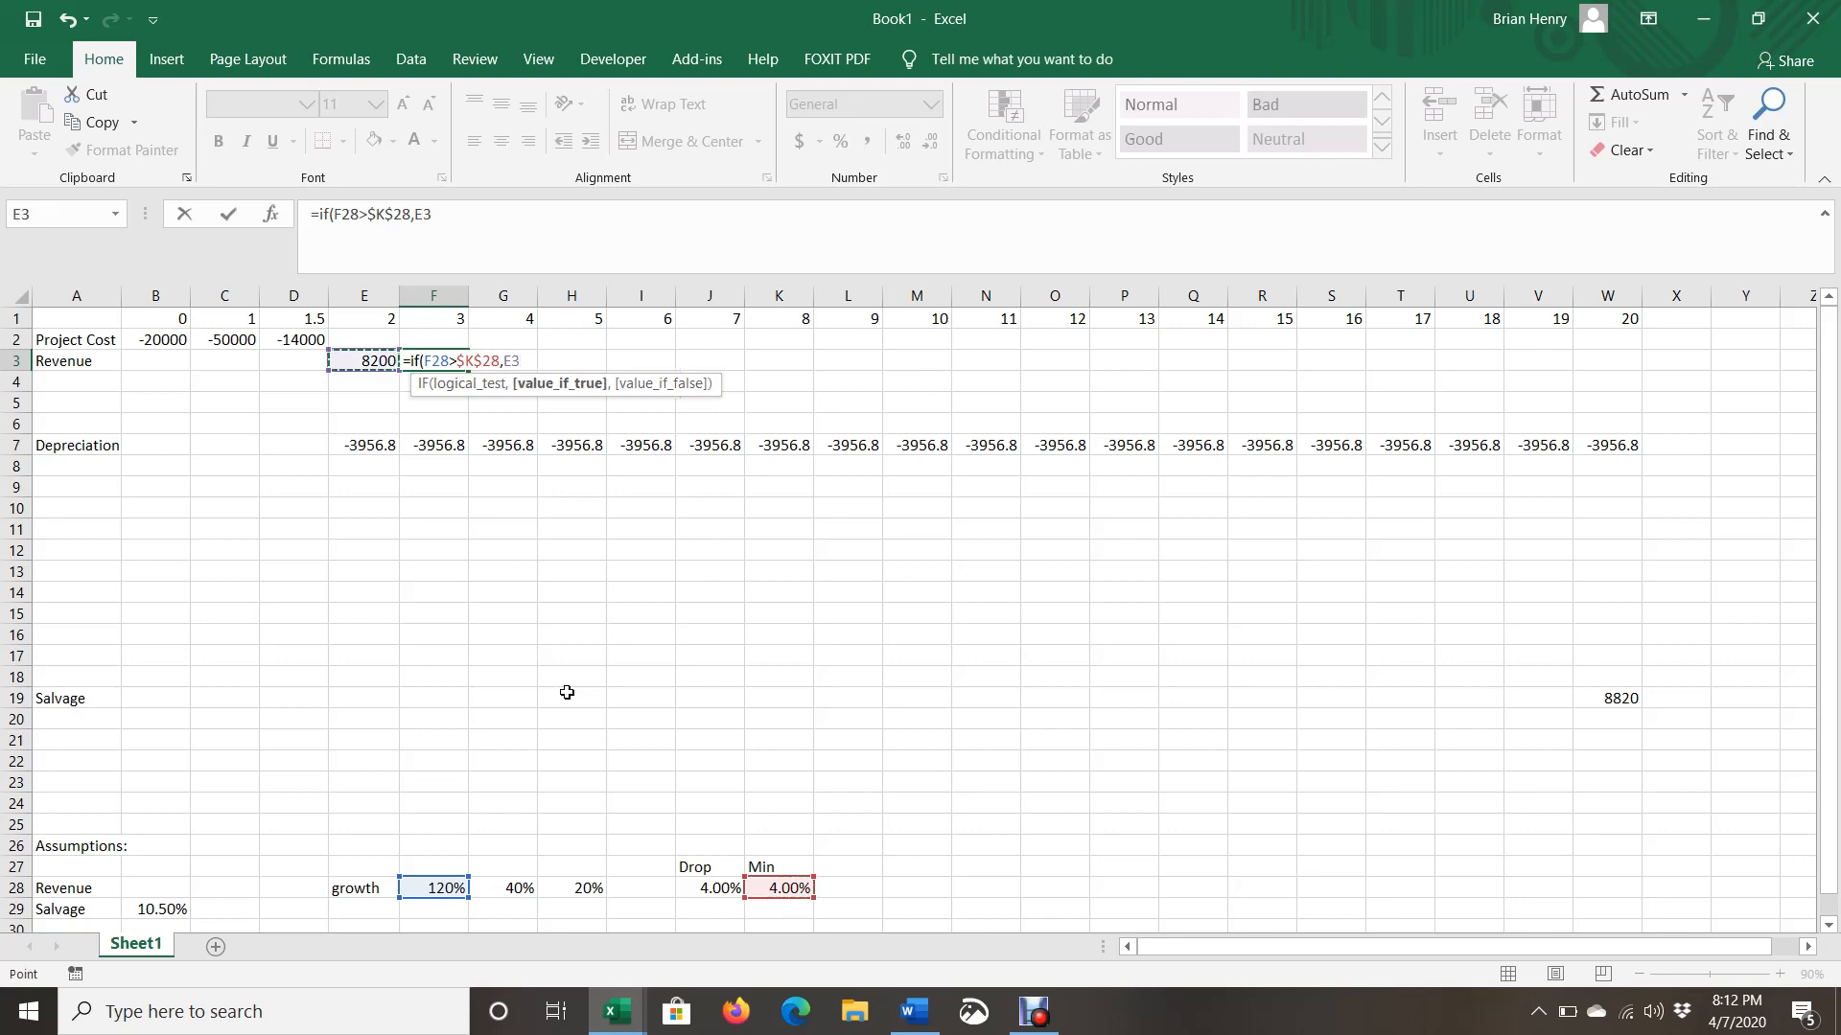
text(*(1+)
click(437, 888)
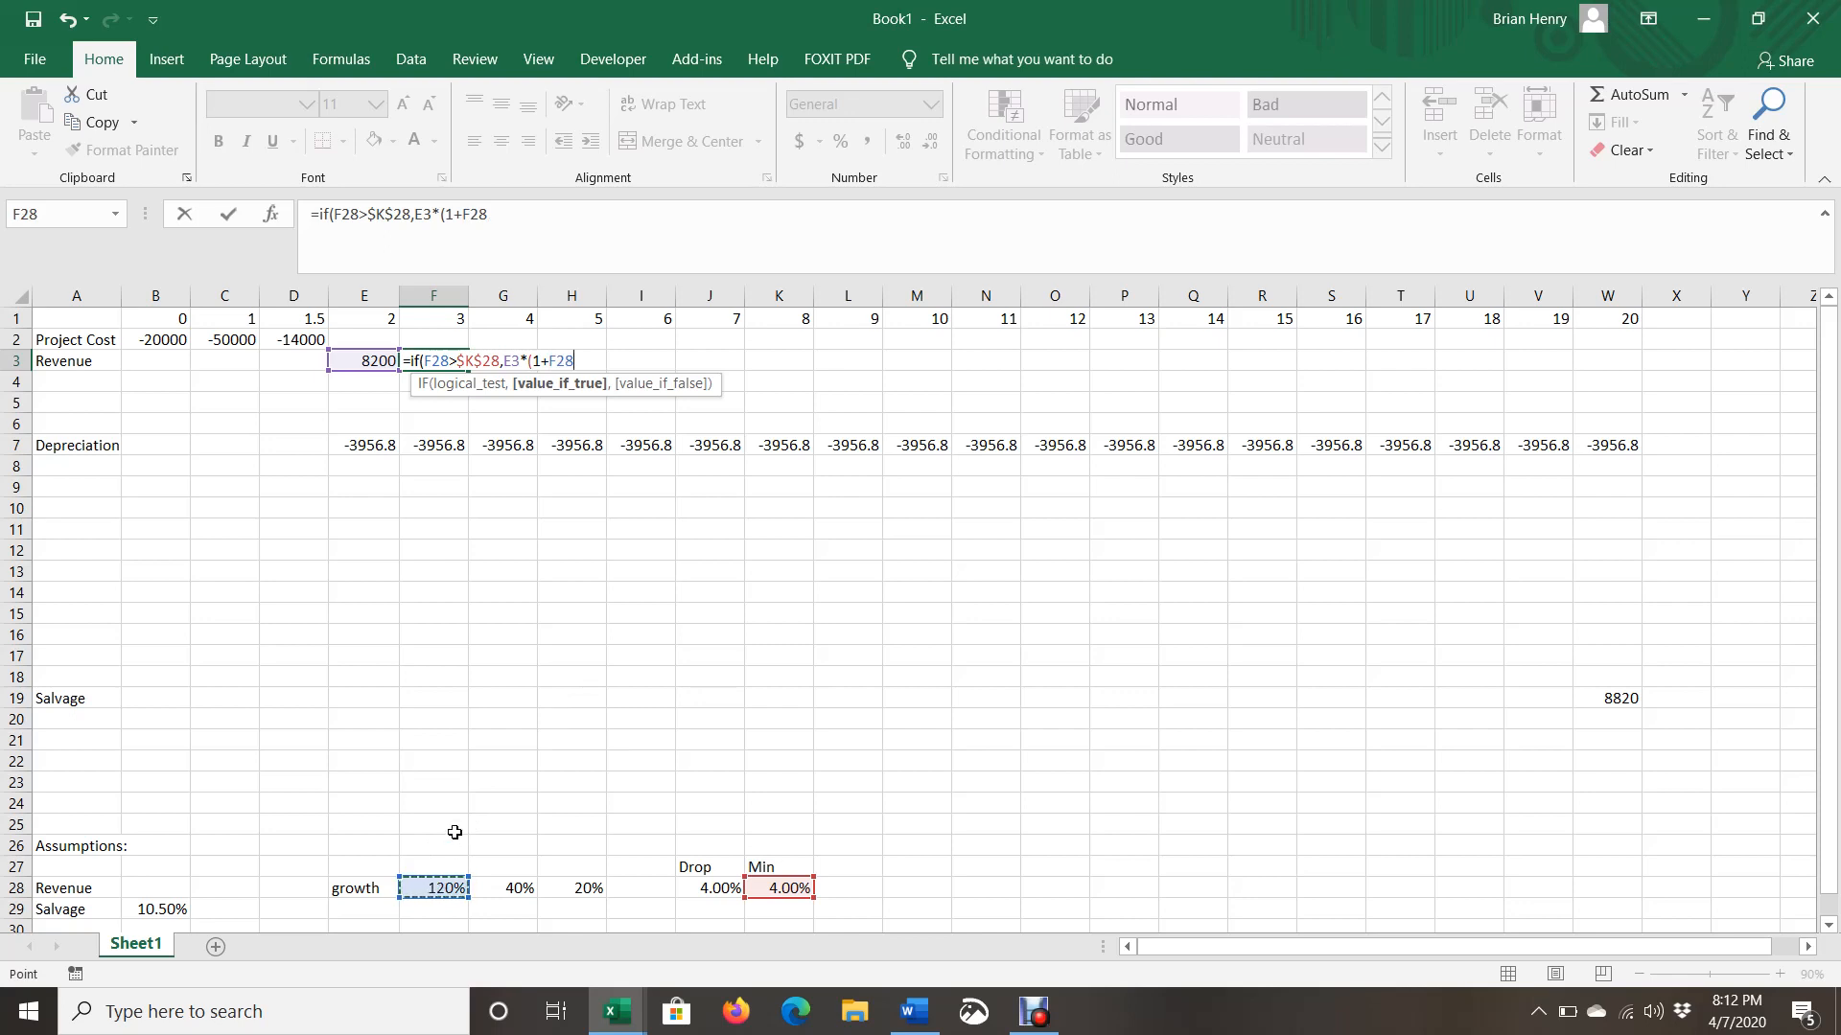
text(),)
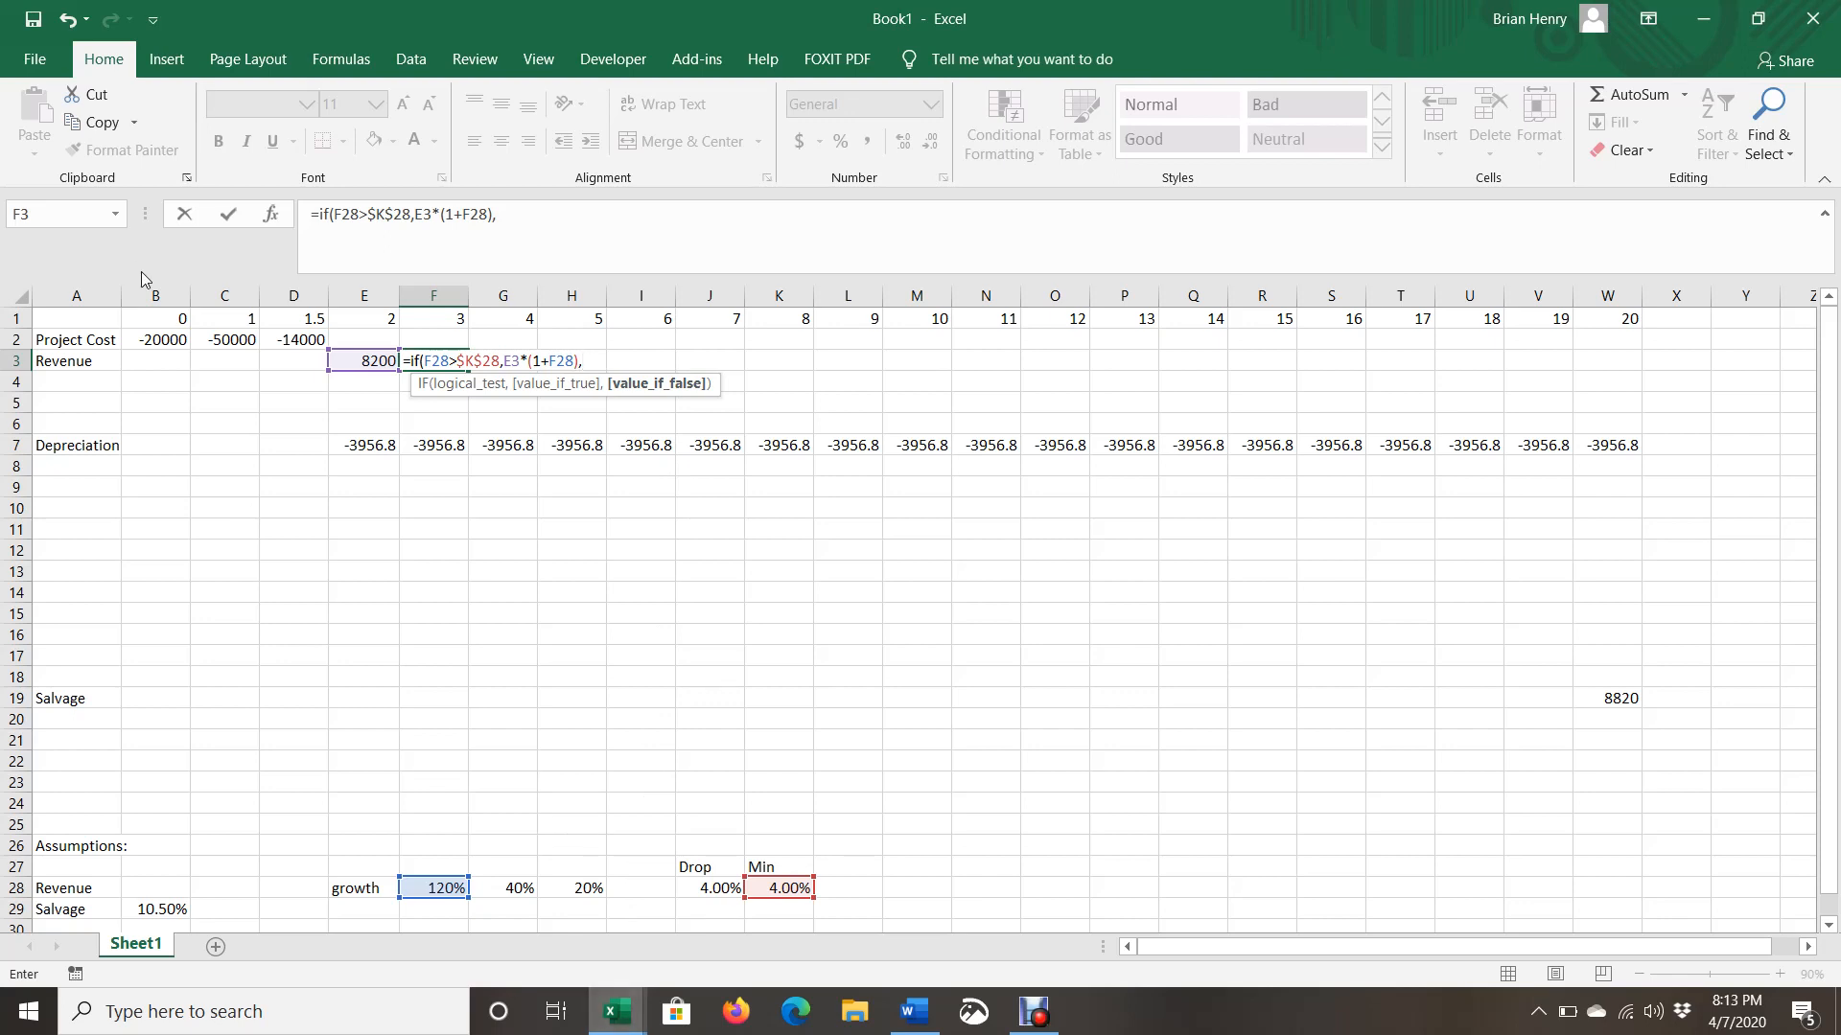
Begin the IF formula's value if false as E3*(1+MAX(, with the absolute reference $K$28 as MAX's first argument.
click(367, 362)
text(*(1+)
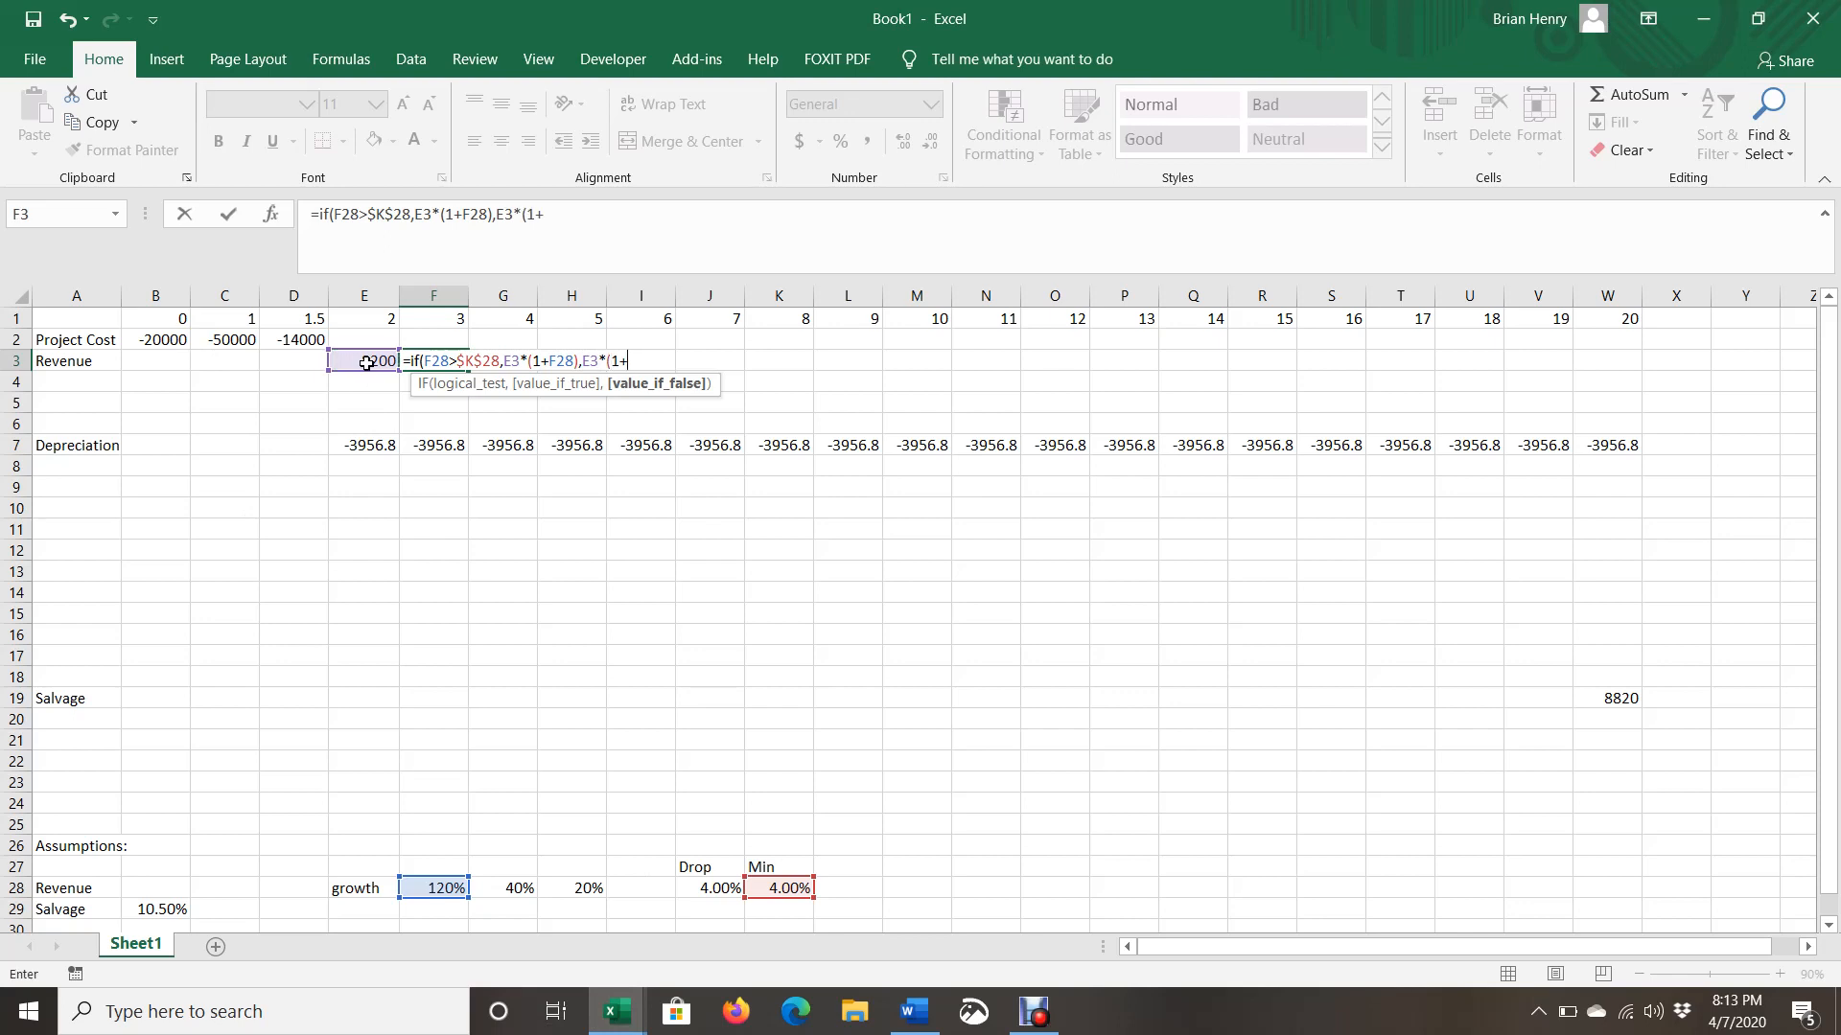
text(max()
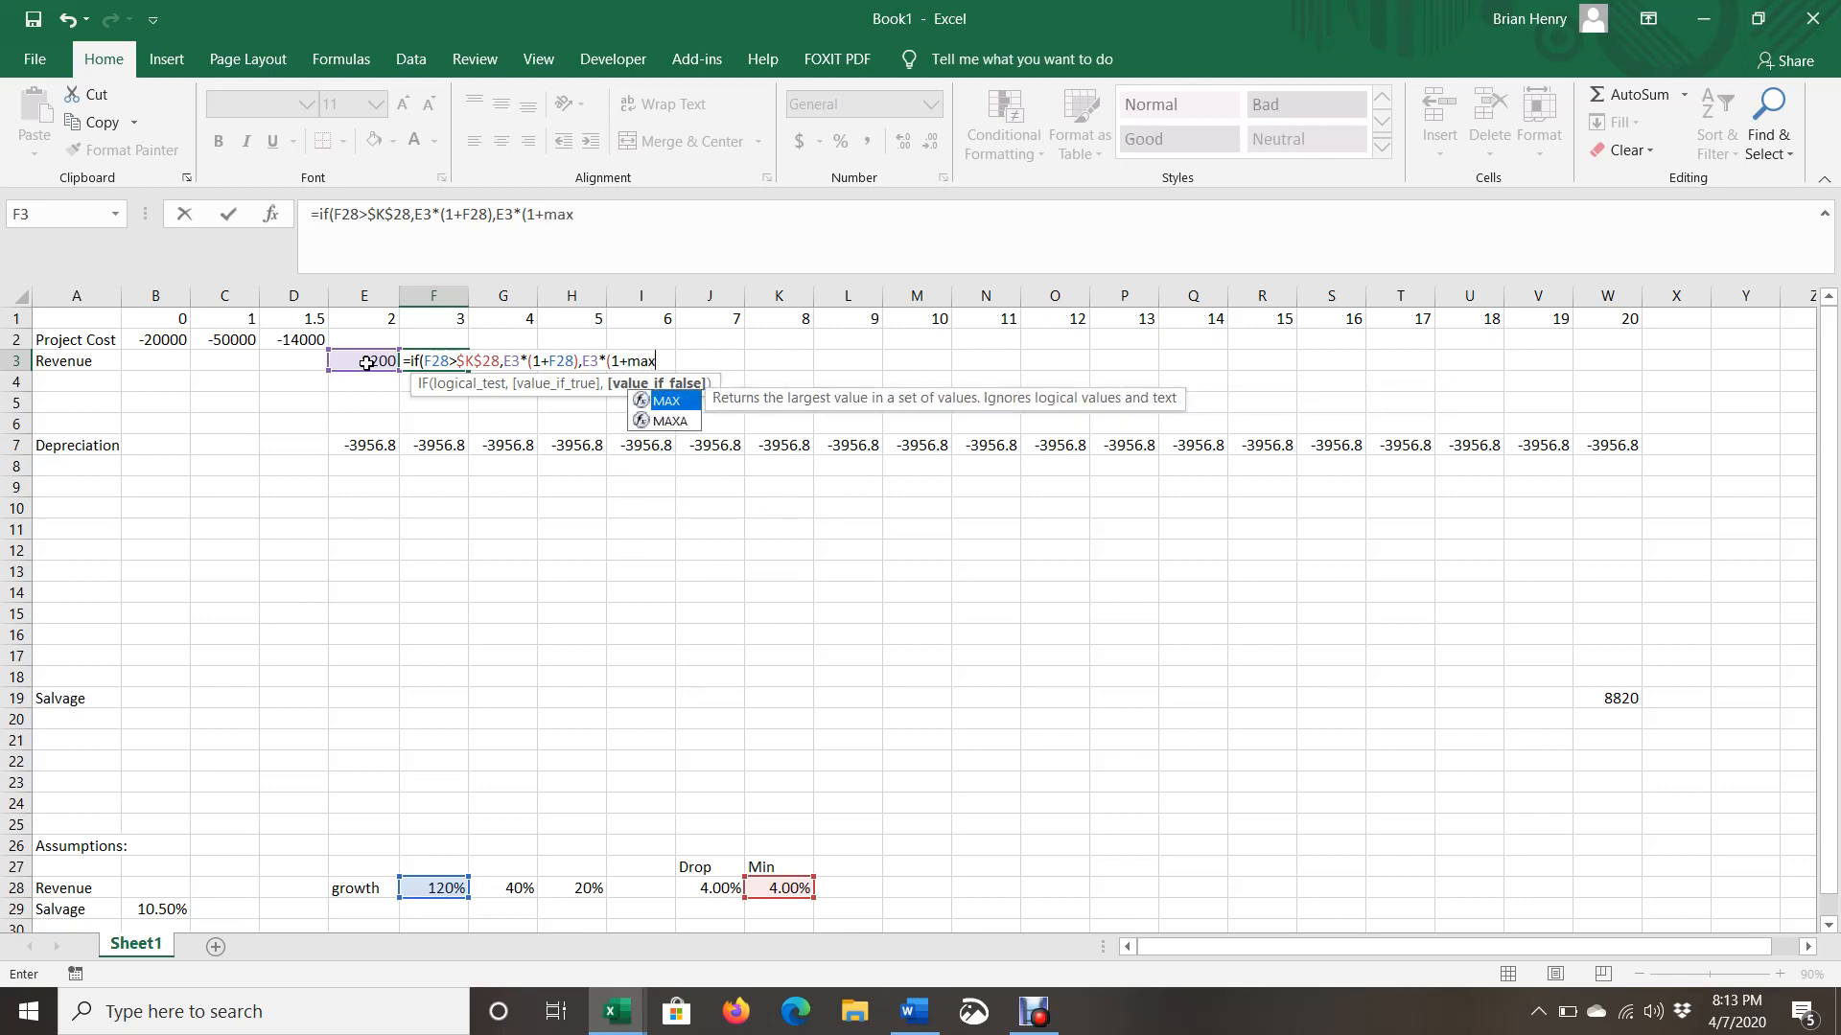
click(792, 889)
key(F4)
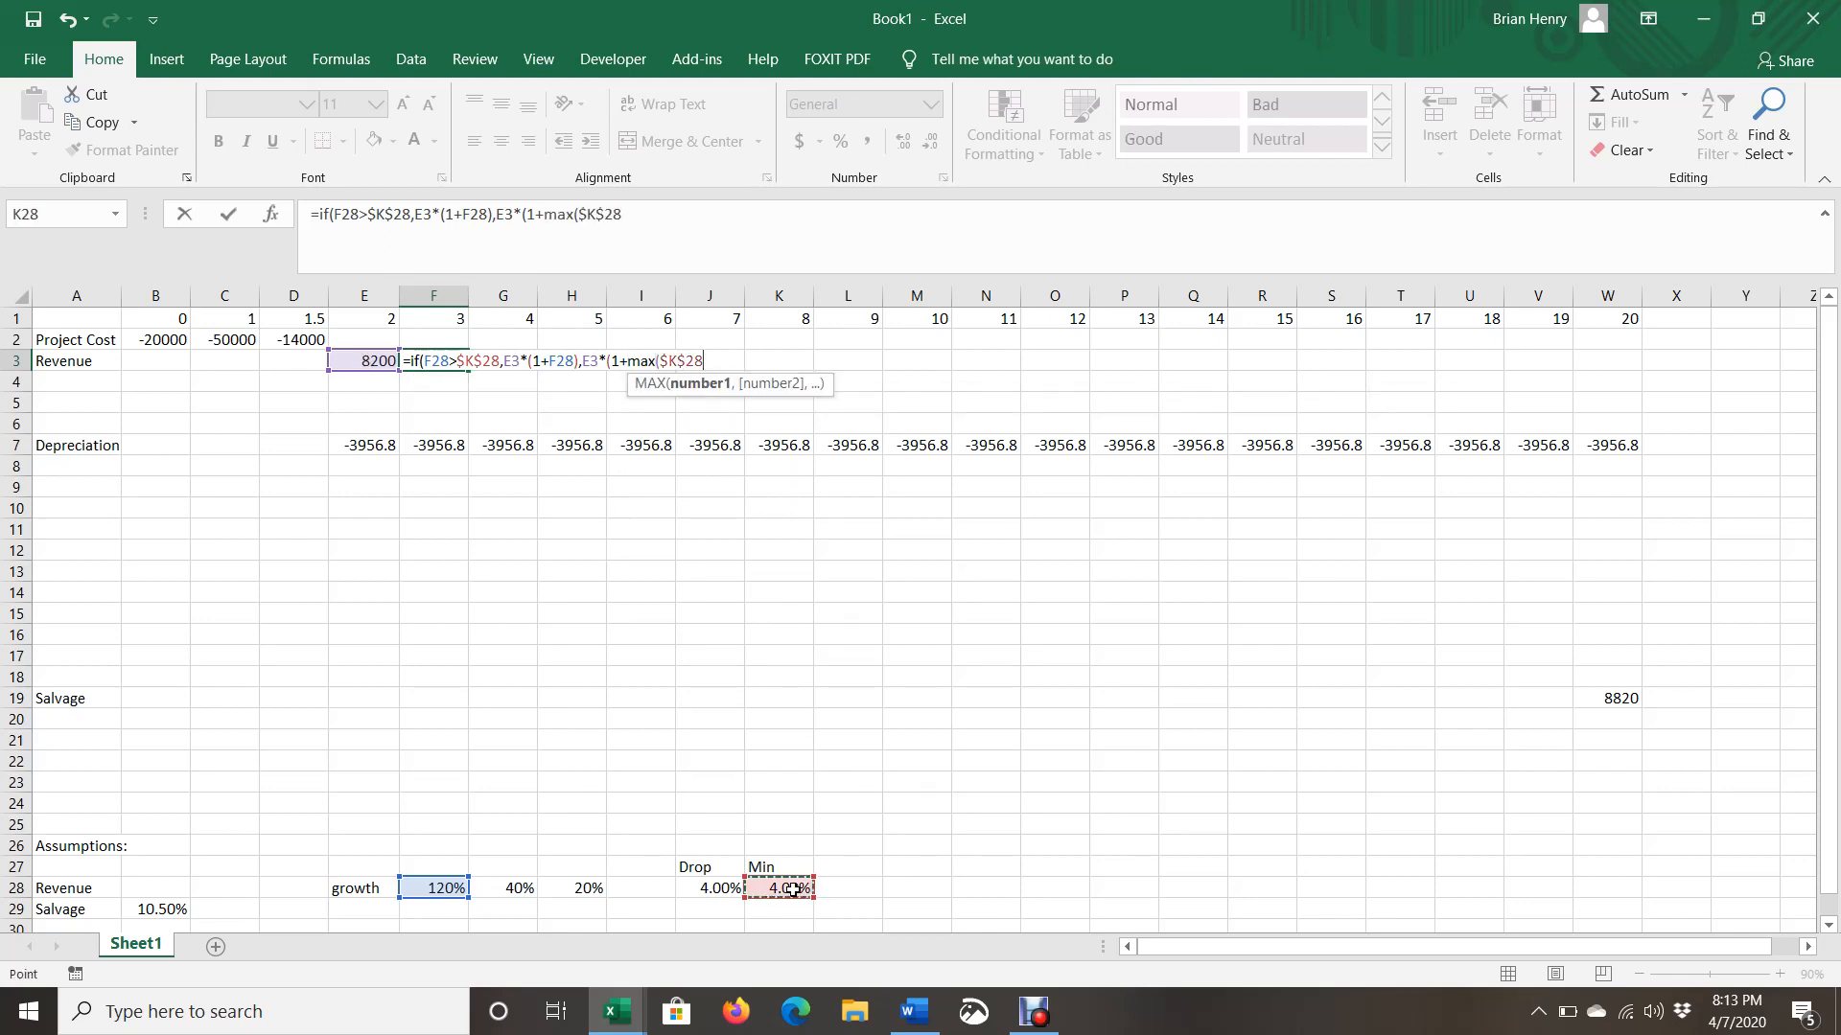
text(,)
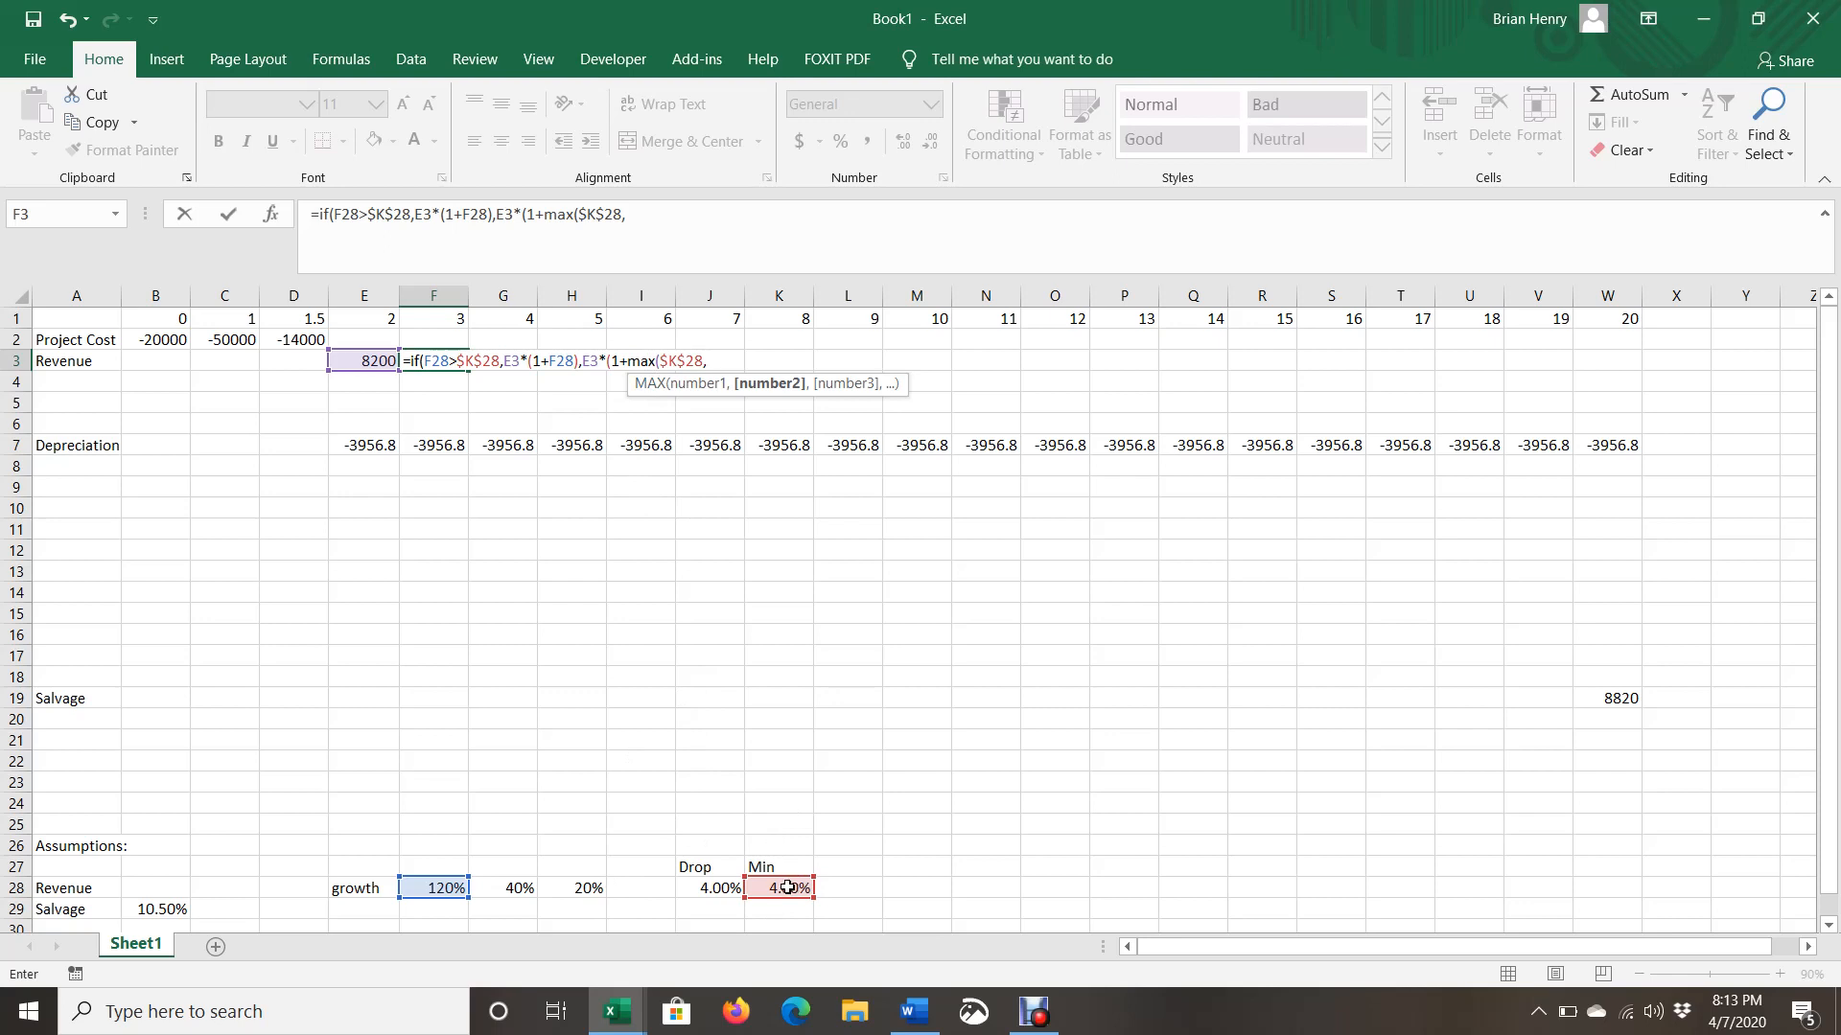
Add $H$28-$J$28, with both references absolute, as the second argument of MAX.
click(581, 889)
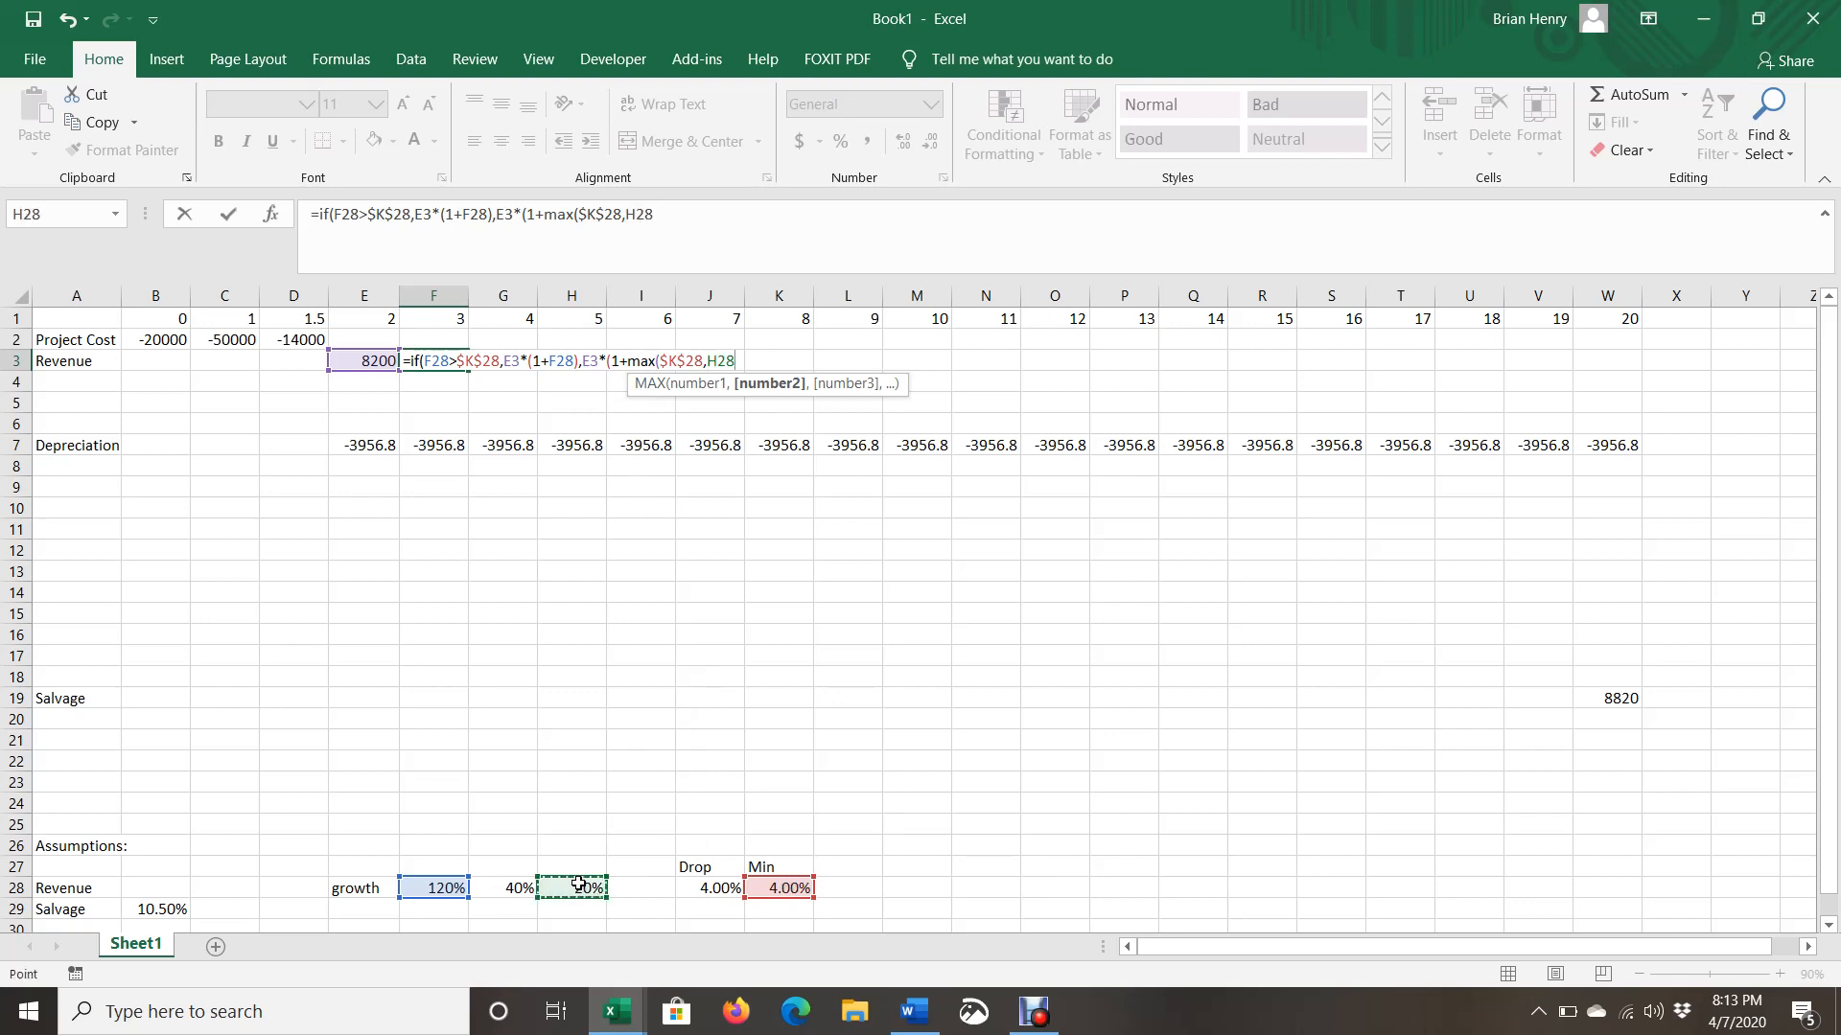
text(-)
click(710, 890)
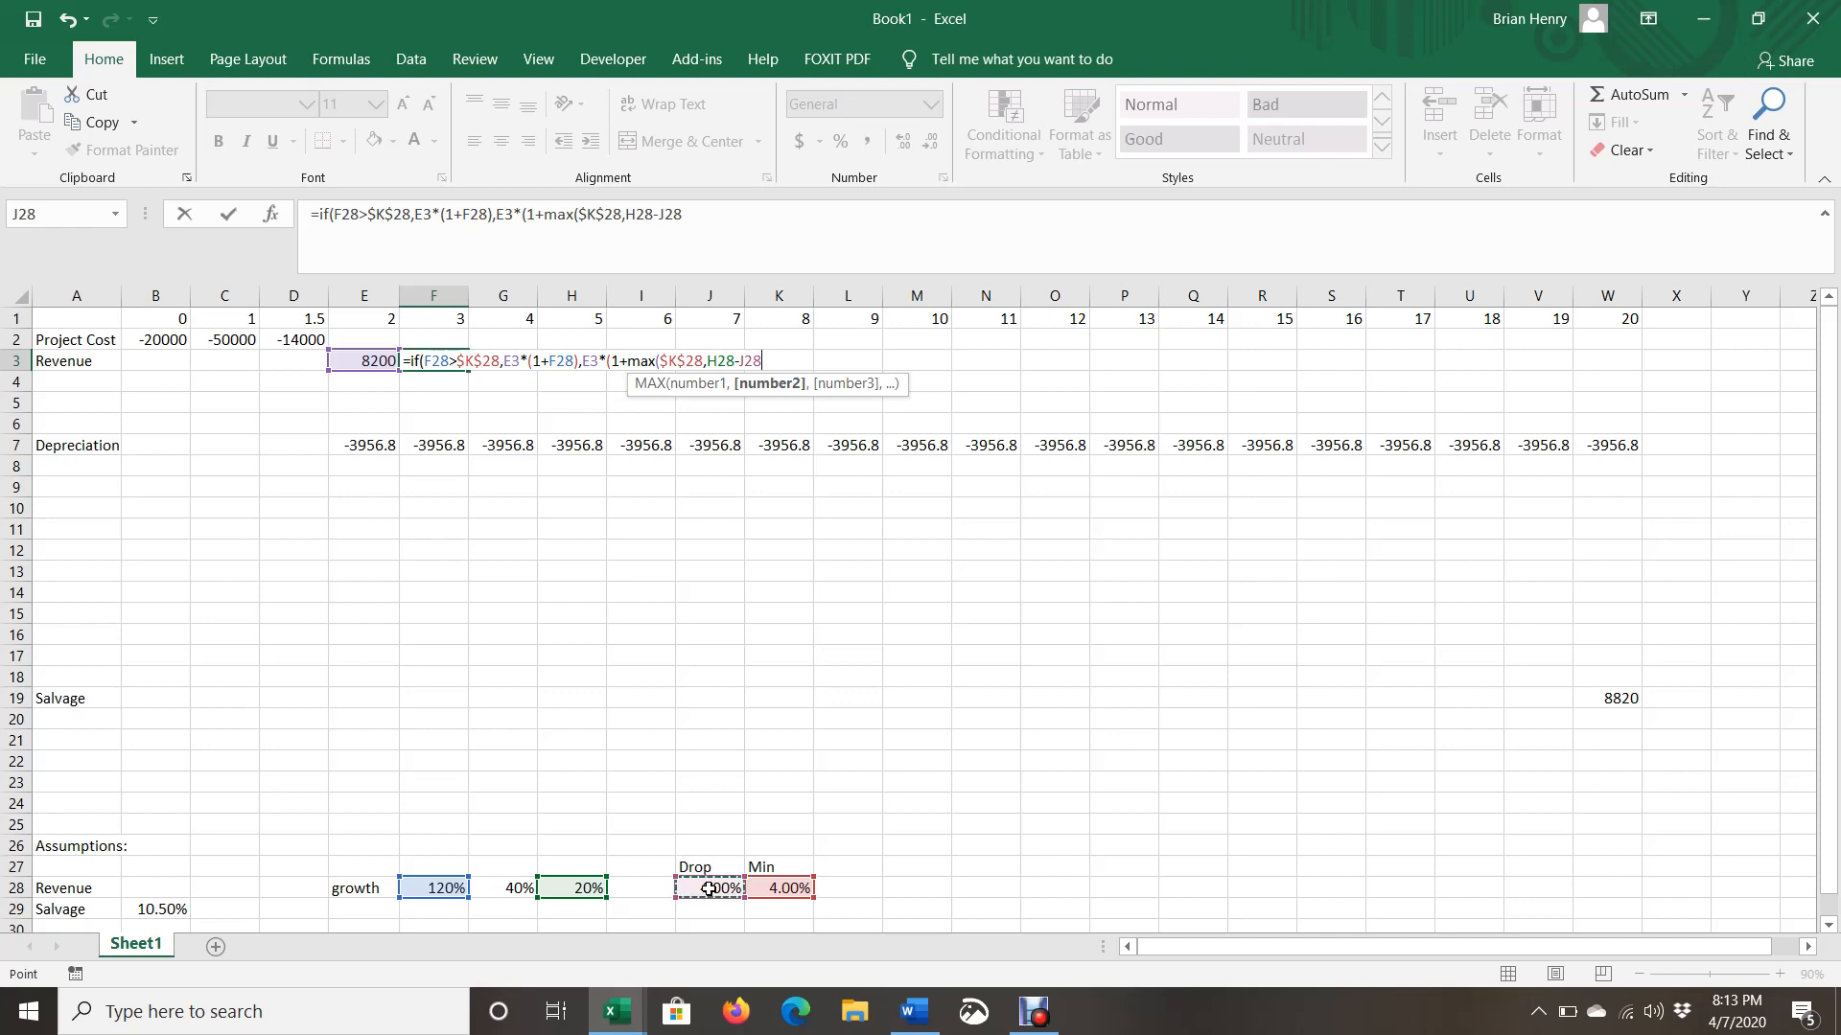
key(F4)
click(723, 361)
key(F4)
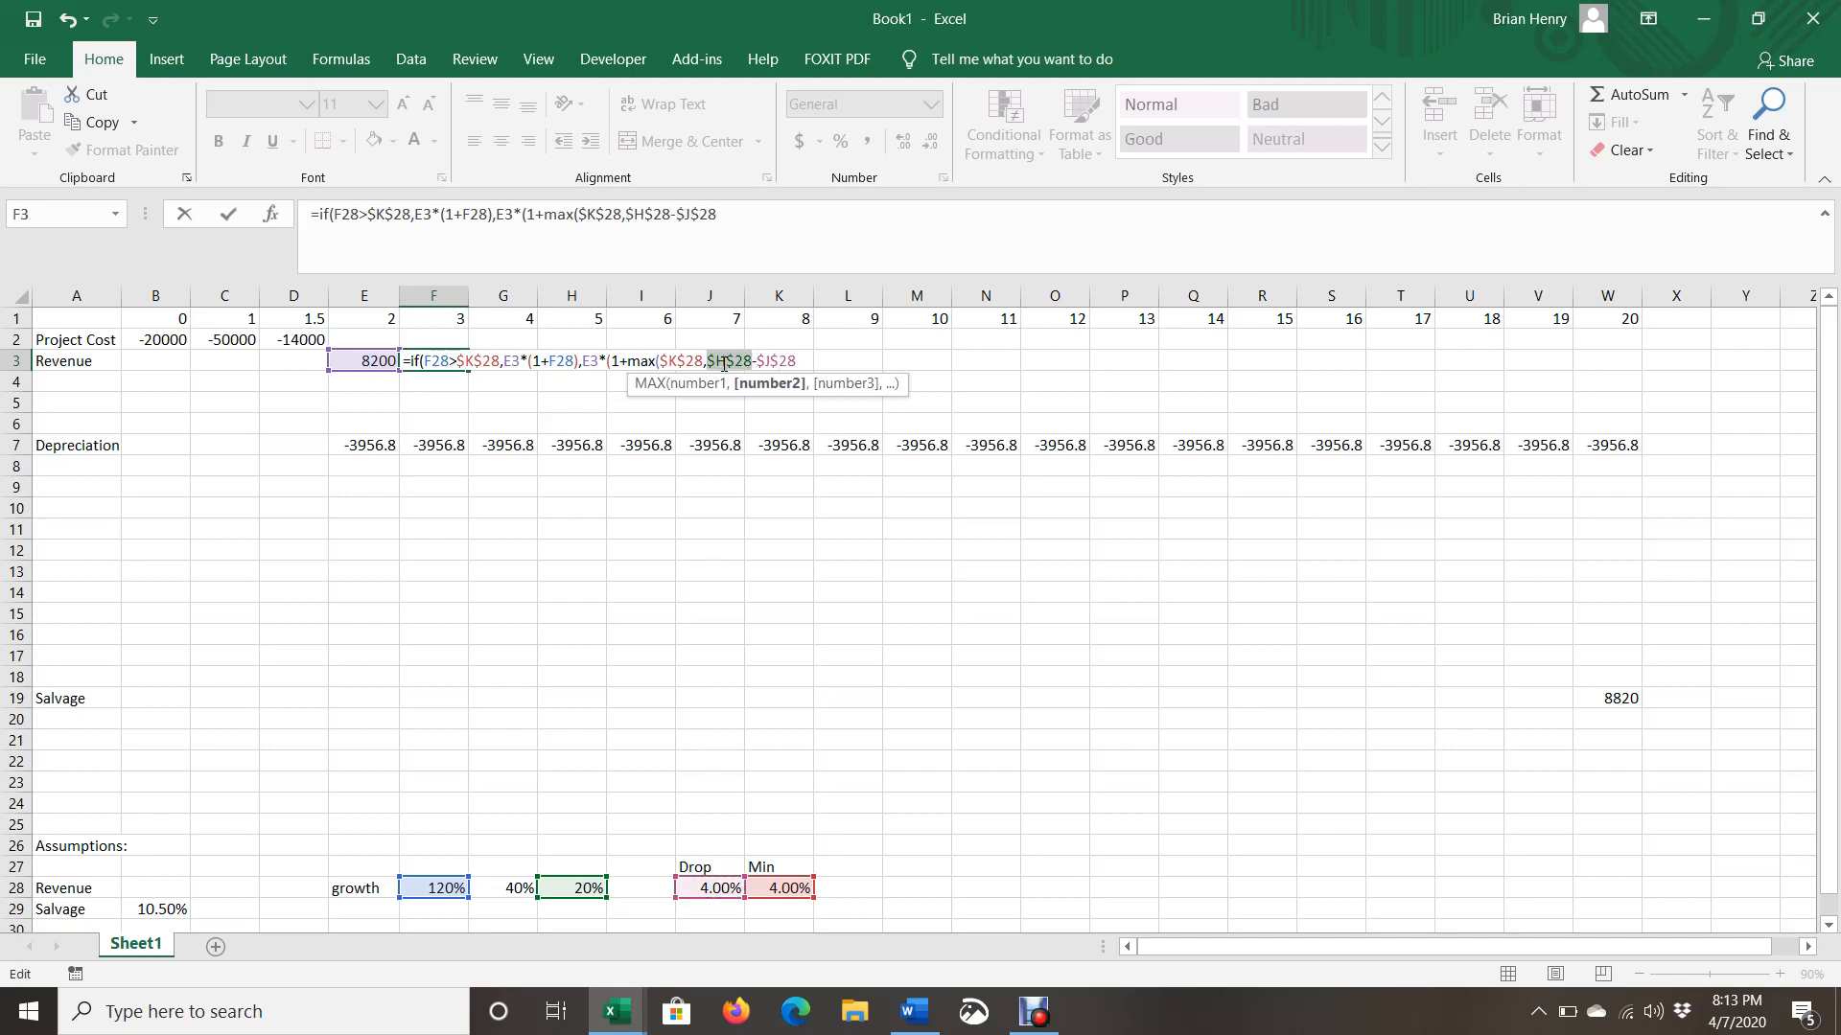
Multiply the $J$28 drop rate inside MAX by (I1-5).
click(804, 361)
text(*)
click(642, 319)
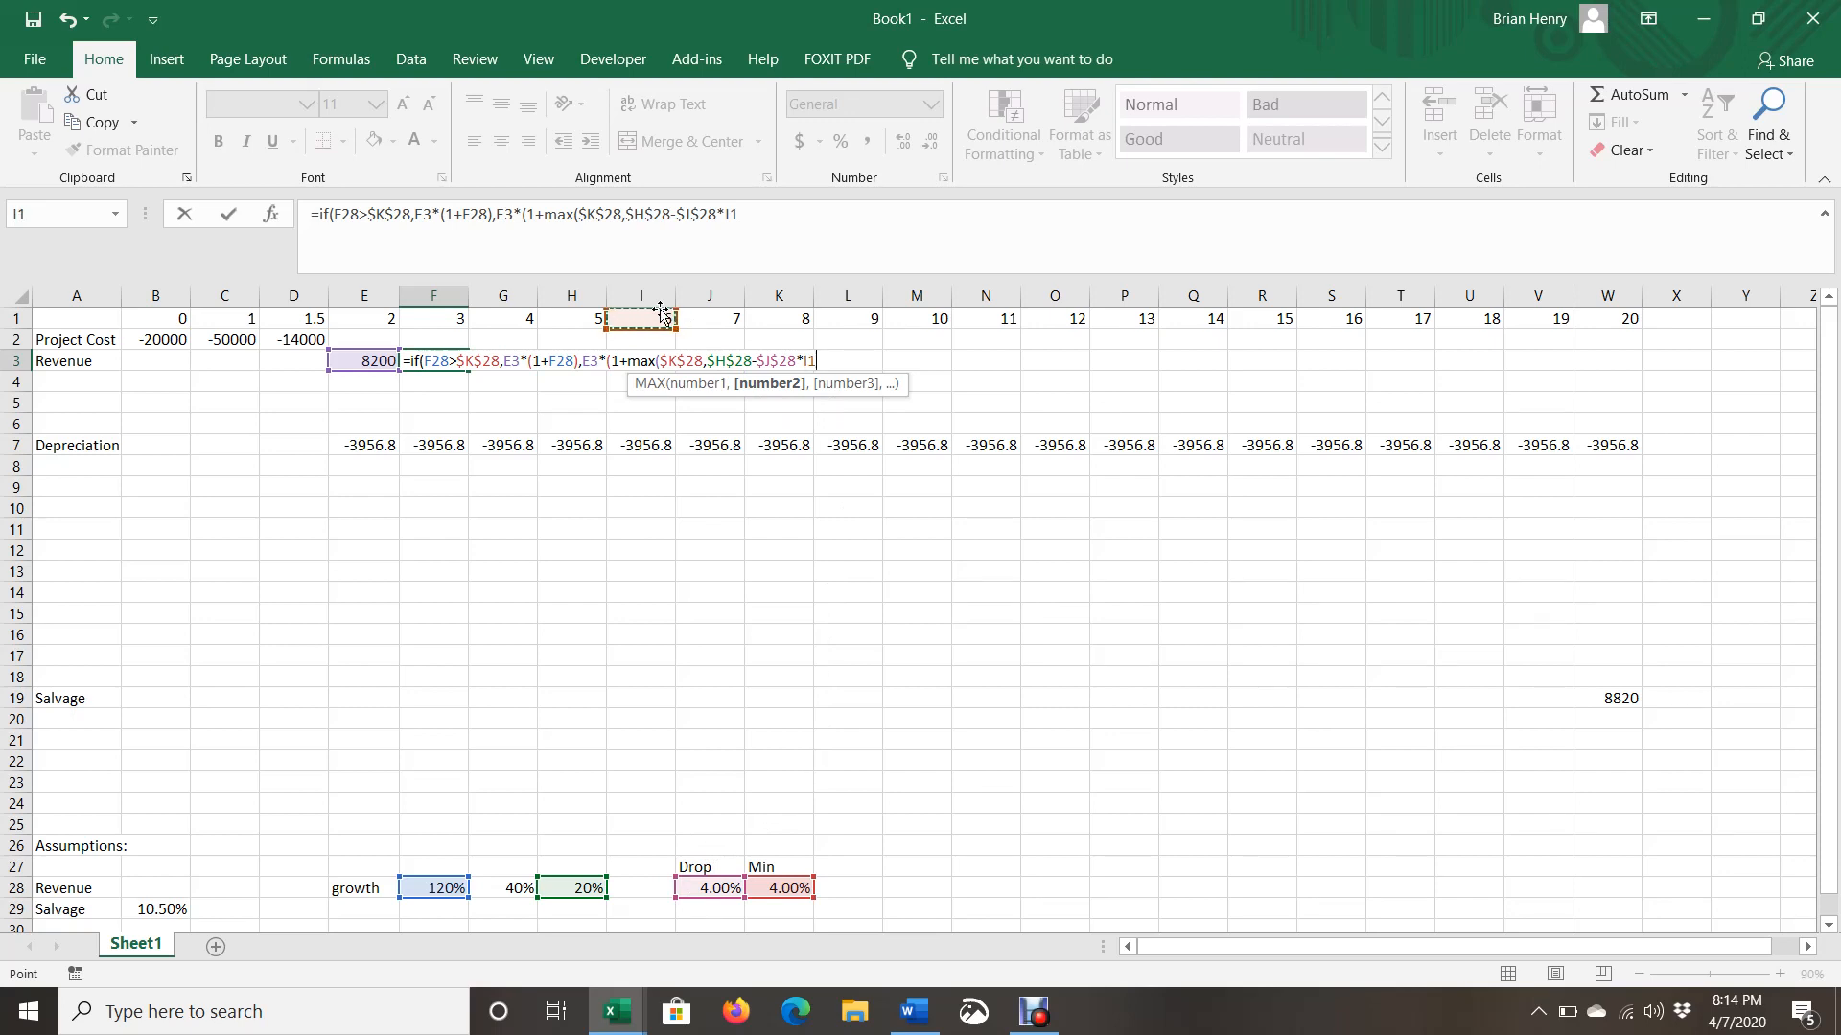
text(-5)
key(F2)
key(Left)
key(Left)
key(Left)
key(Left)
text(()
click(798, 216)
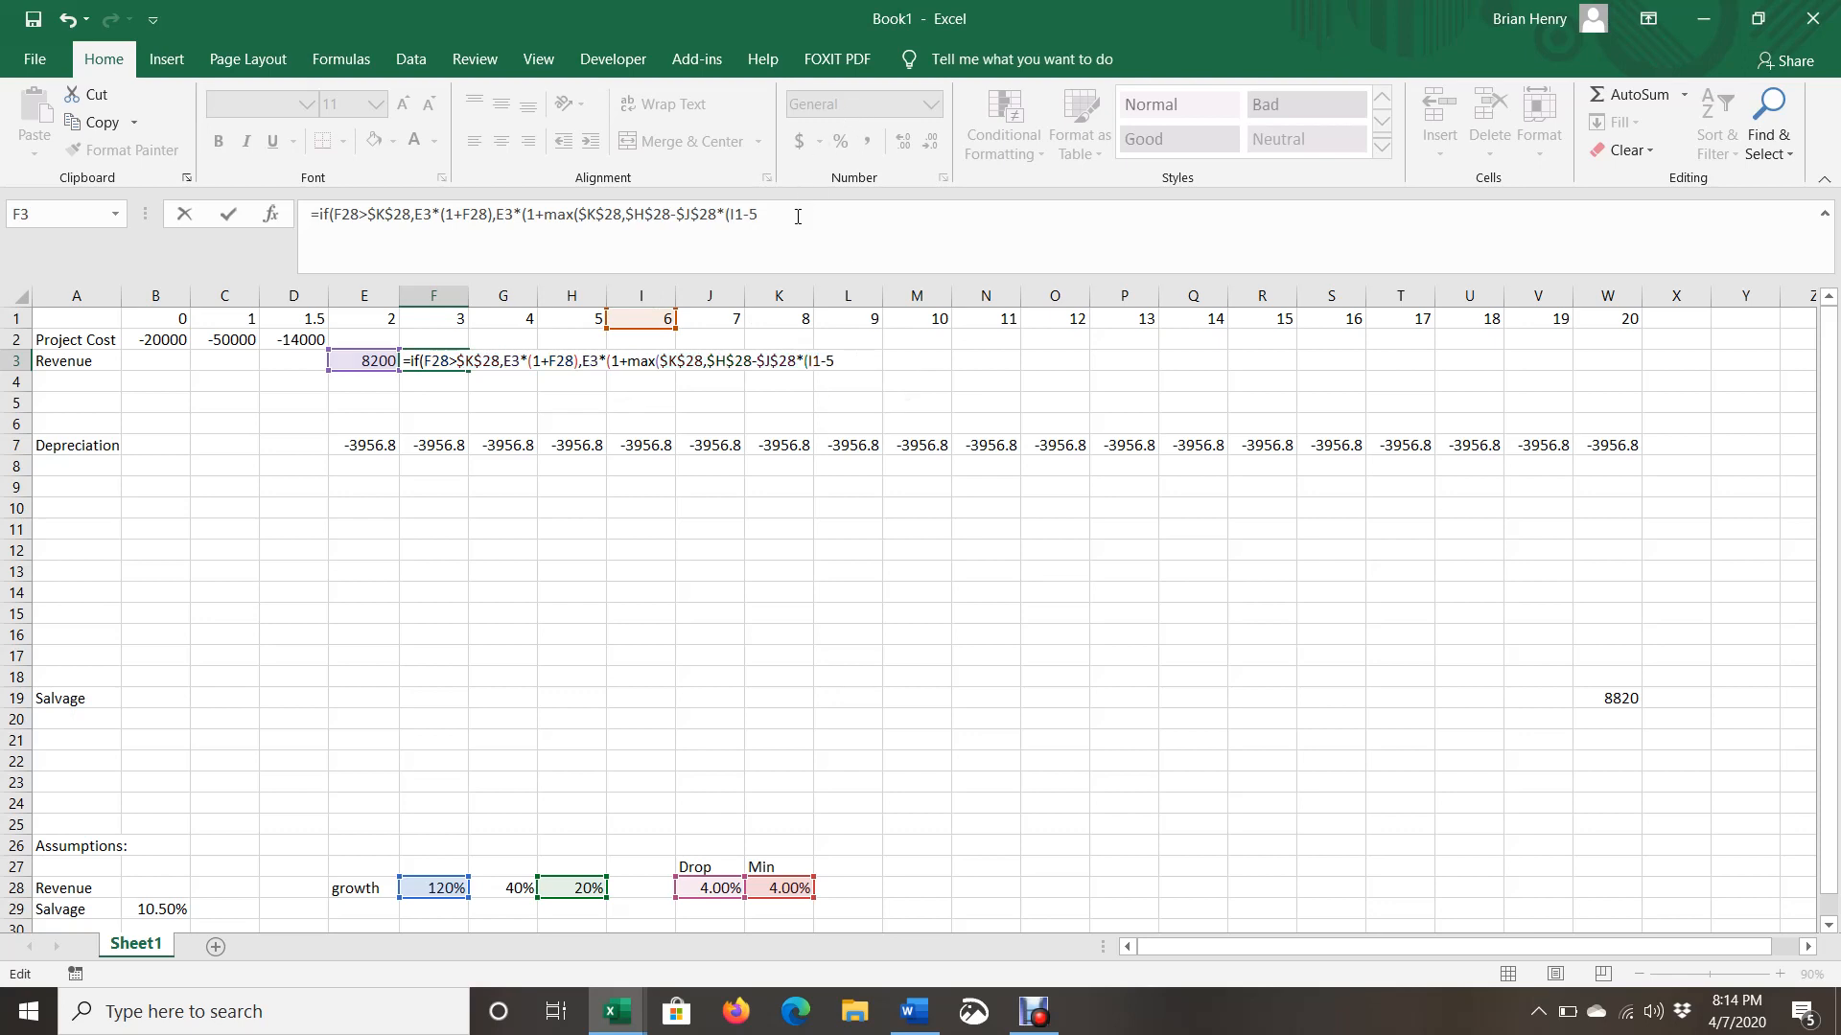
text())
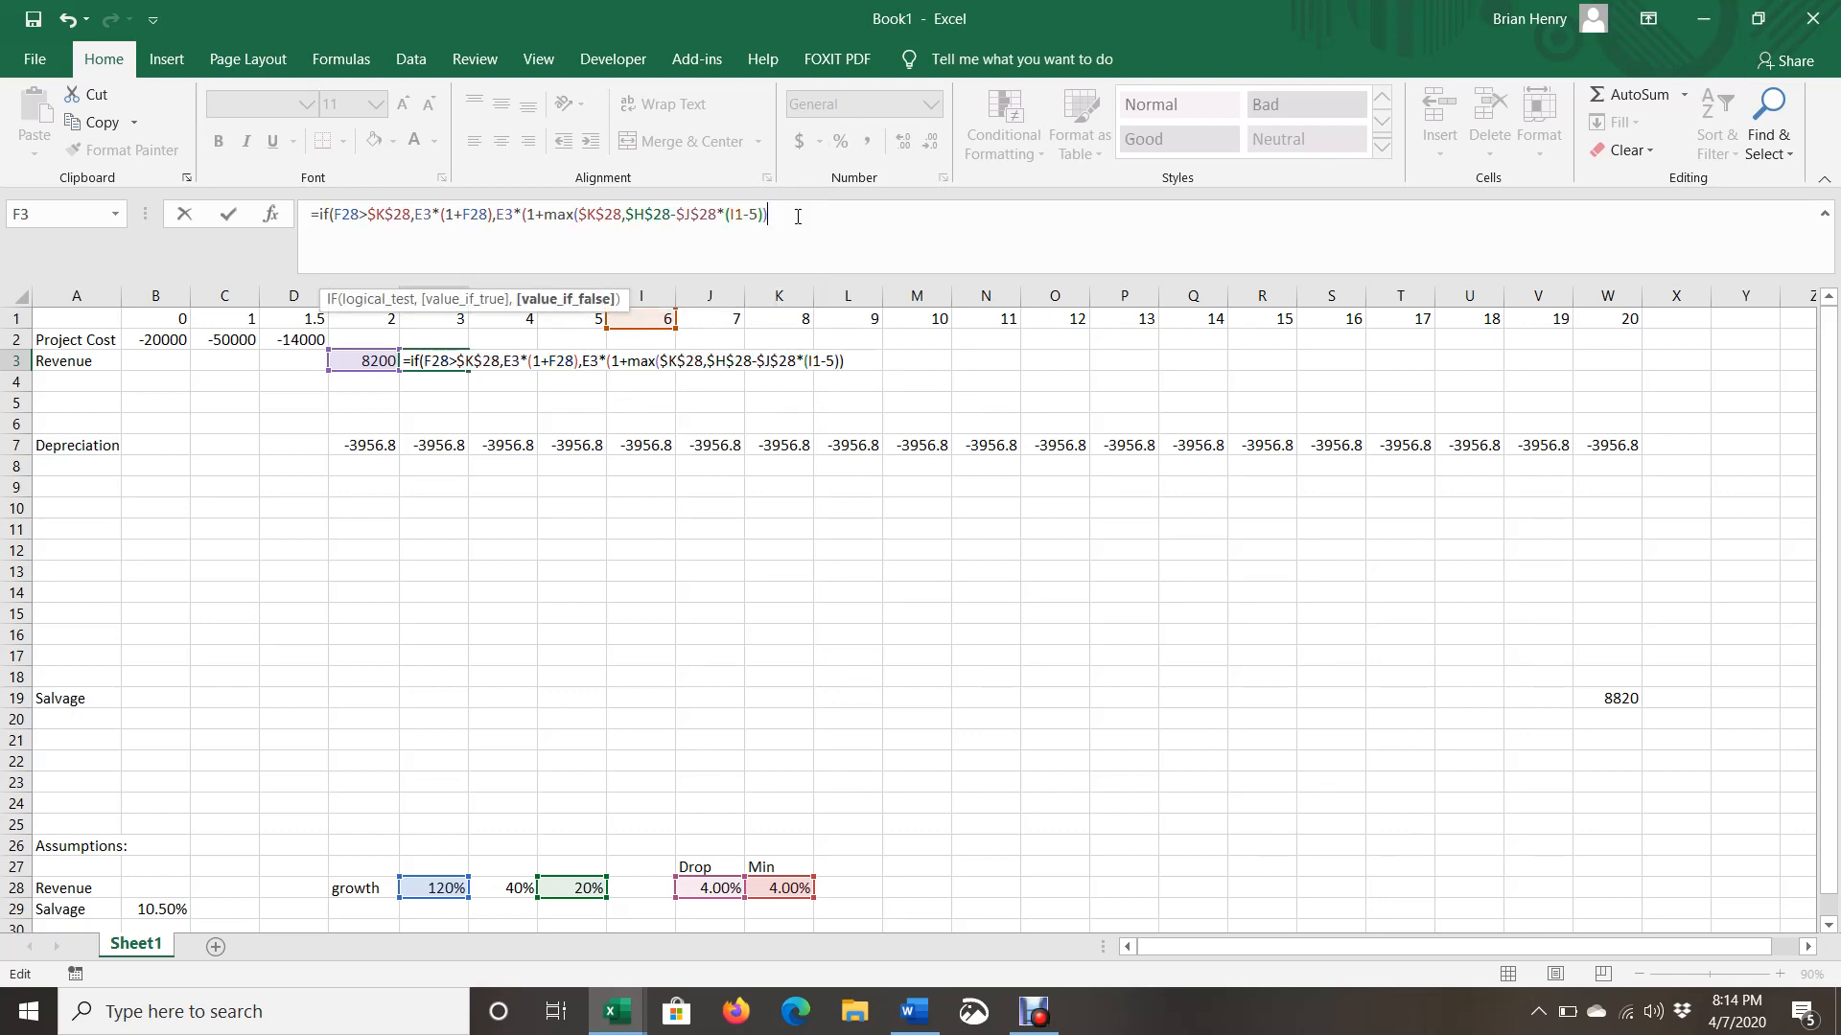
Close and enter the revenue formula in F3, and fill it across row 3 through W3.
text())
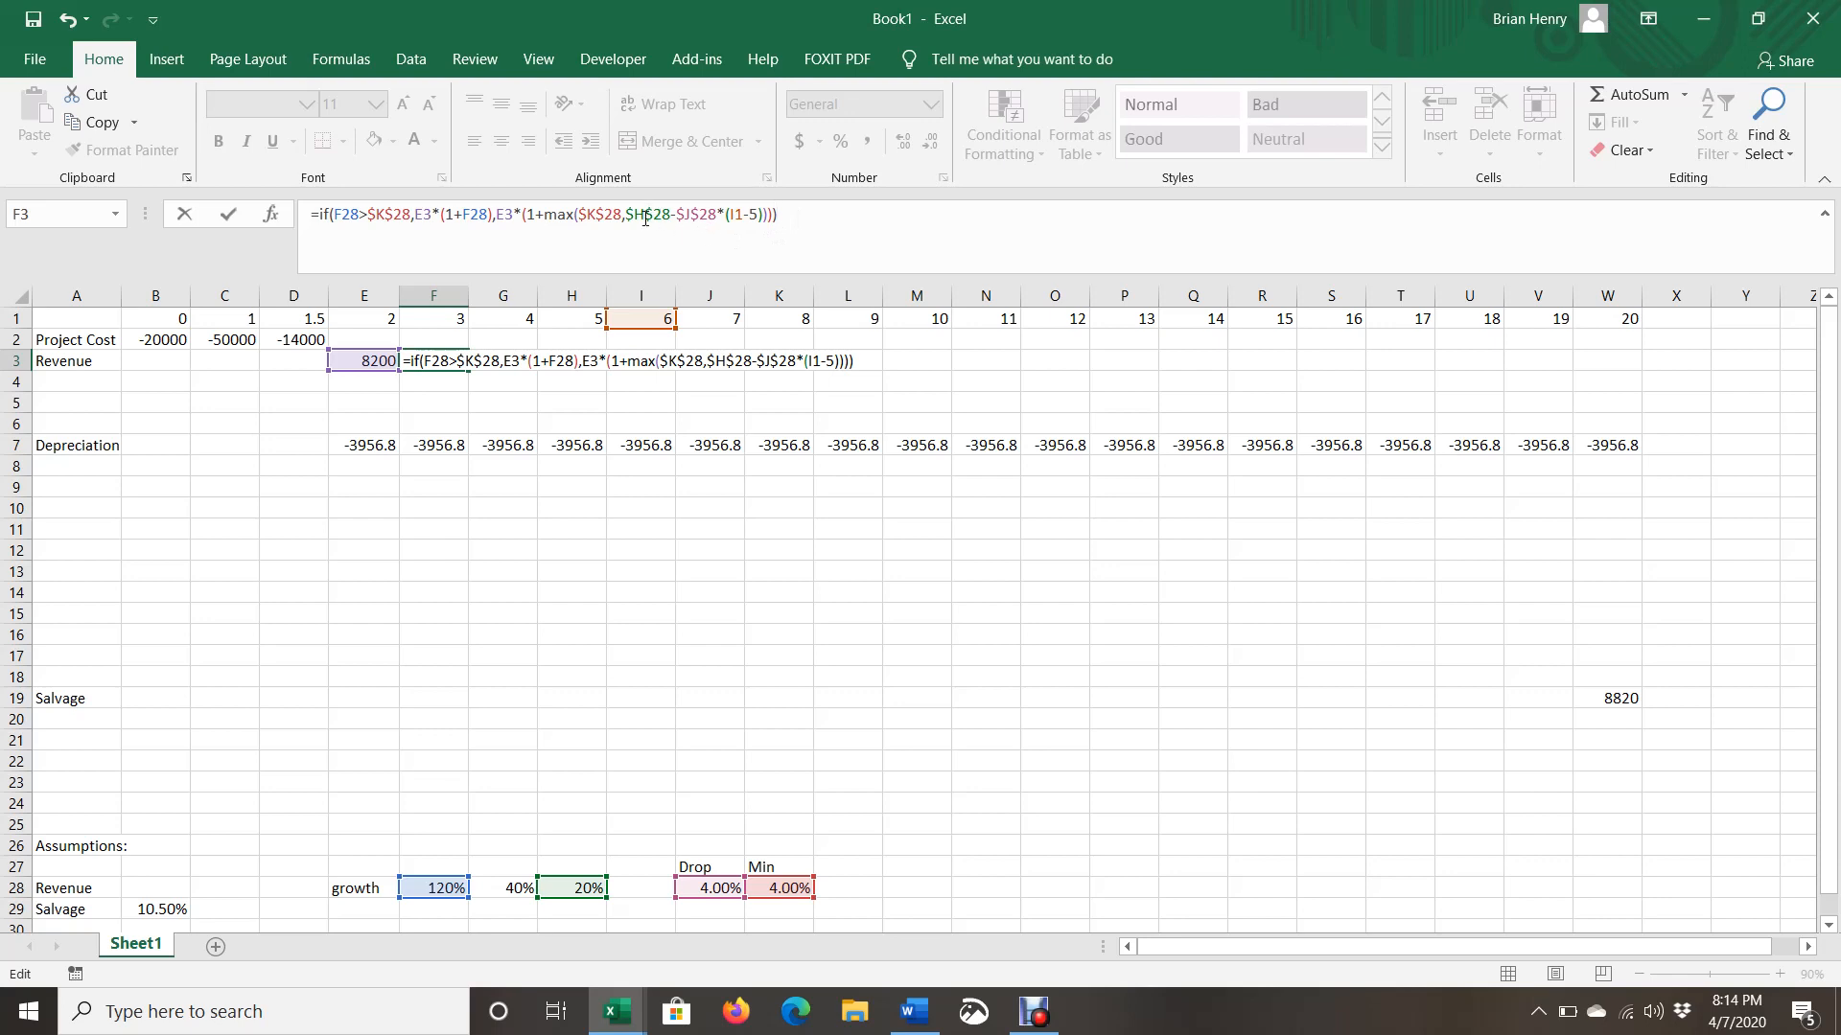
key(Return)
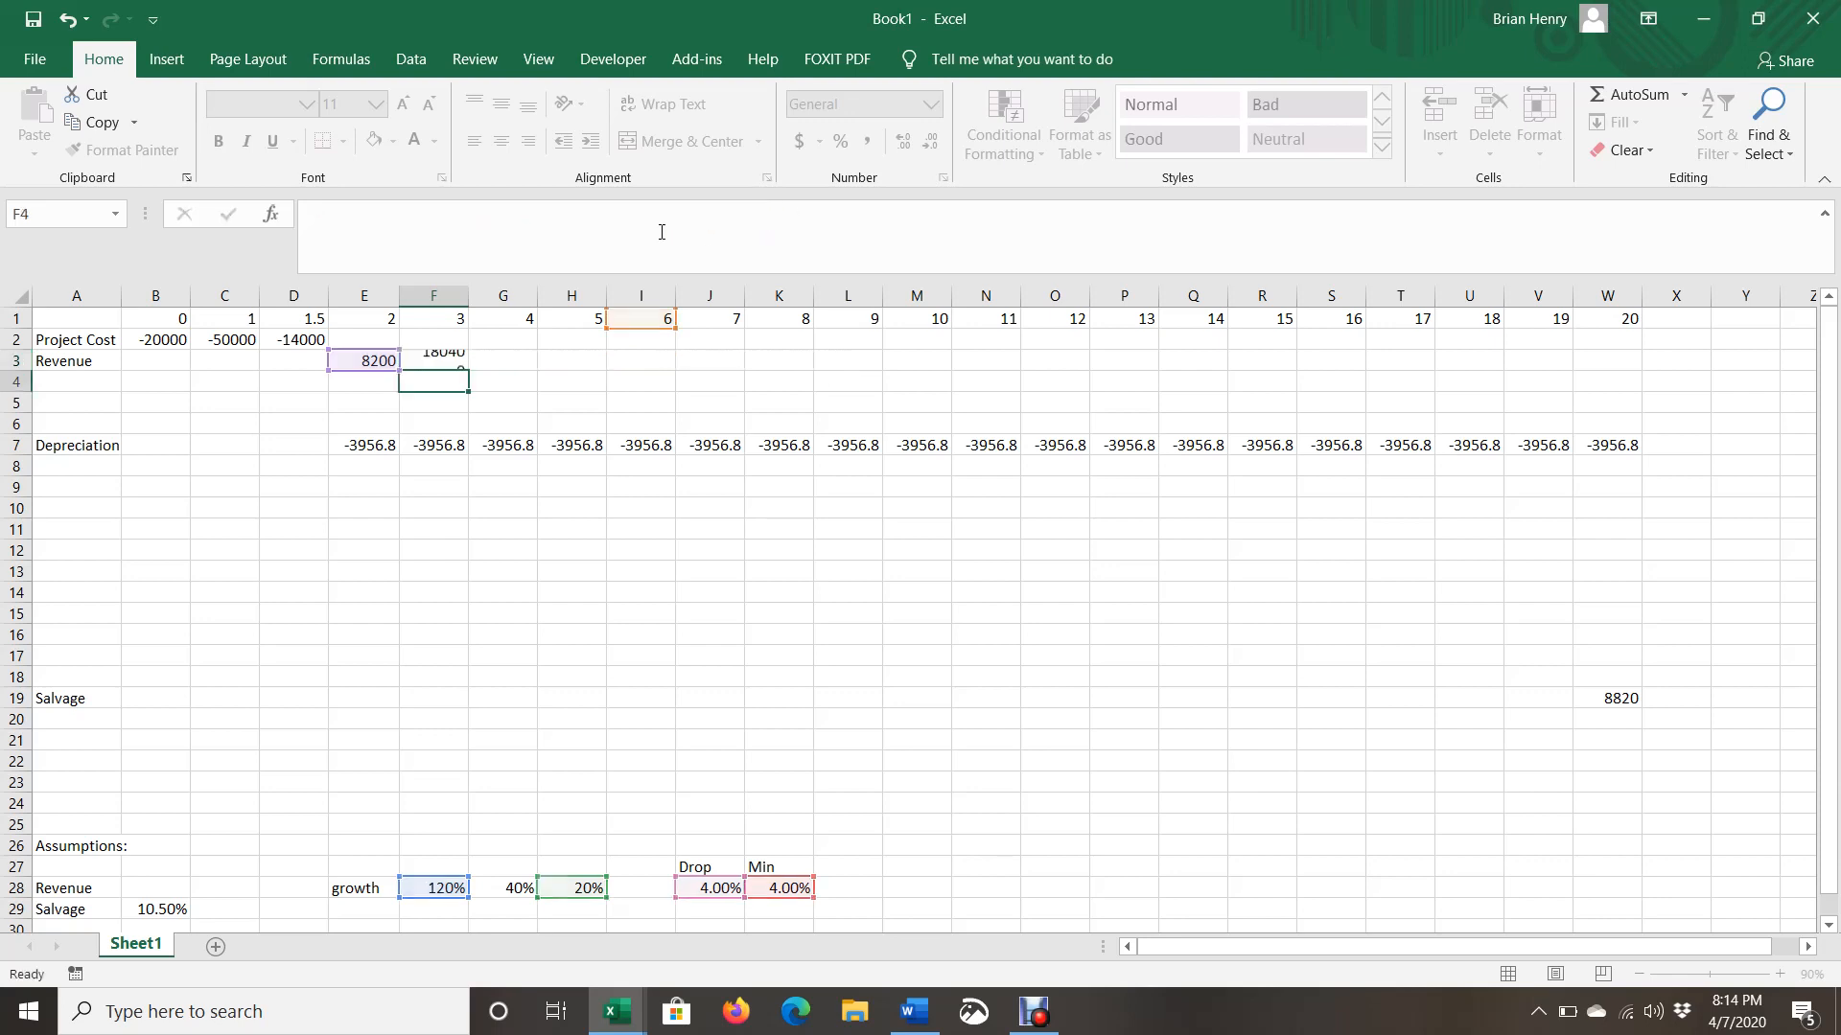
click(462, 362)
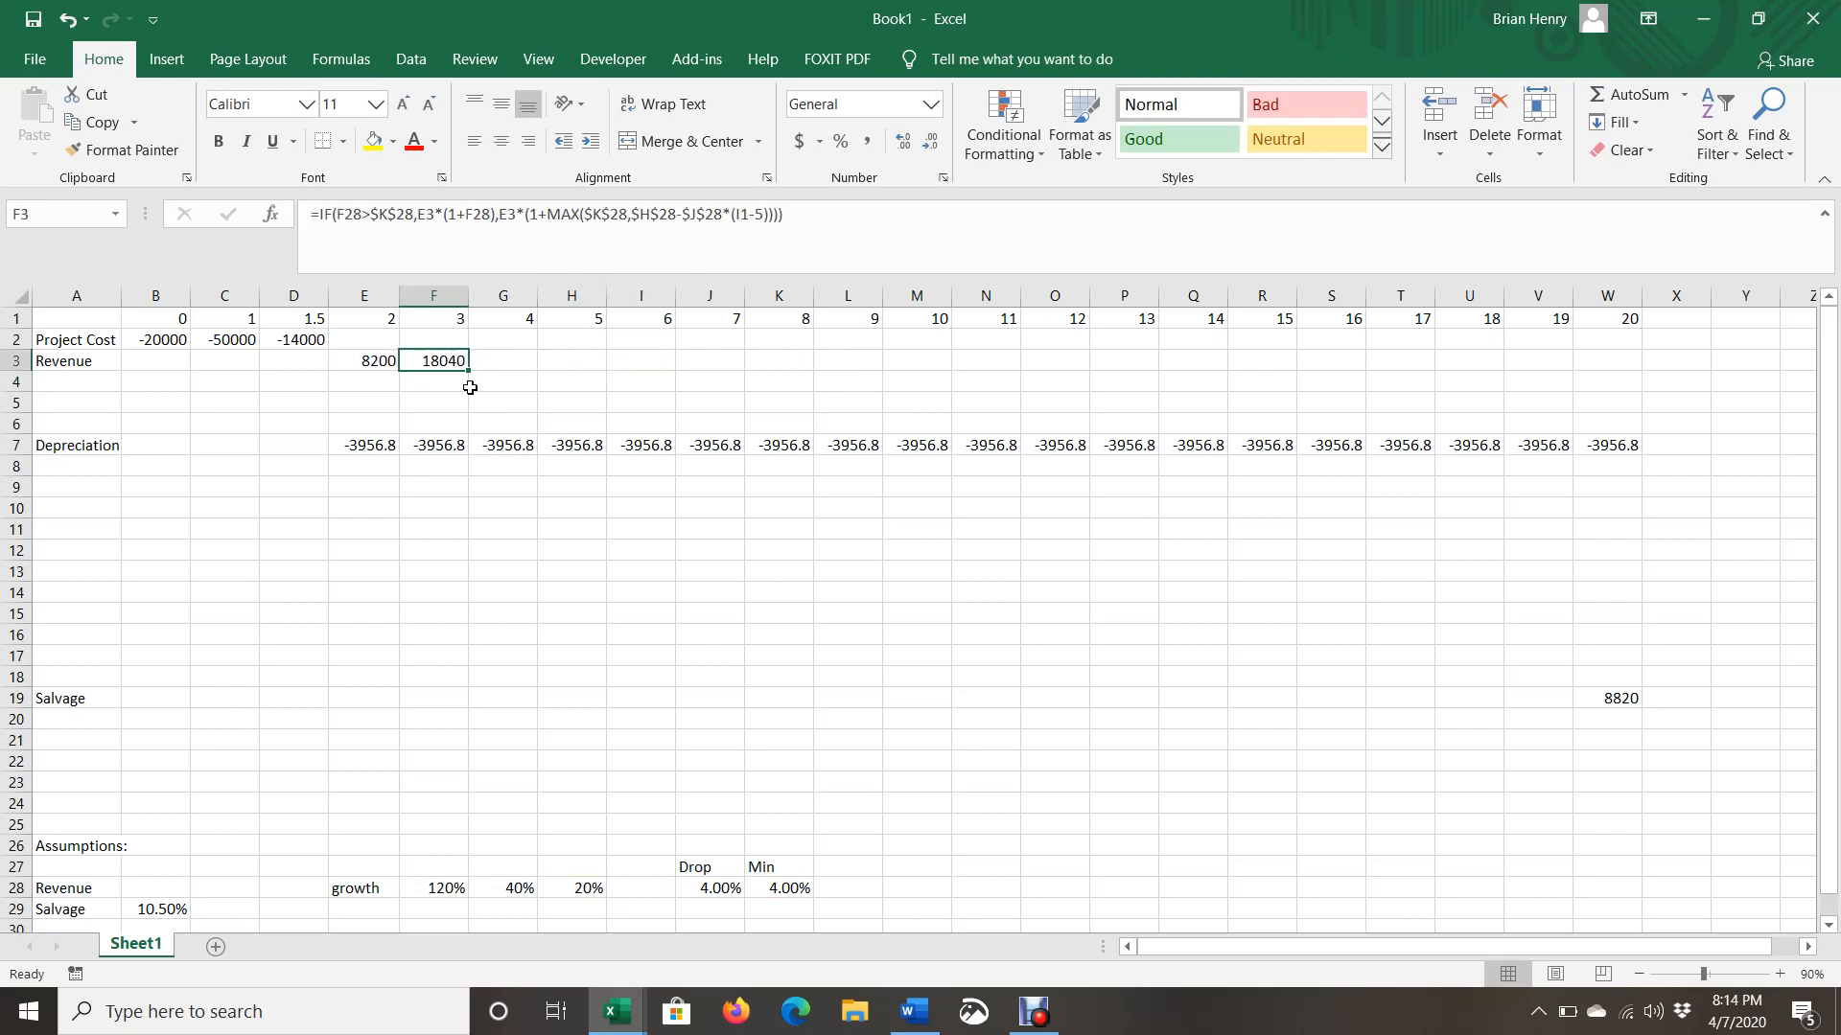
drag(469, 371, 1614, 387)
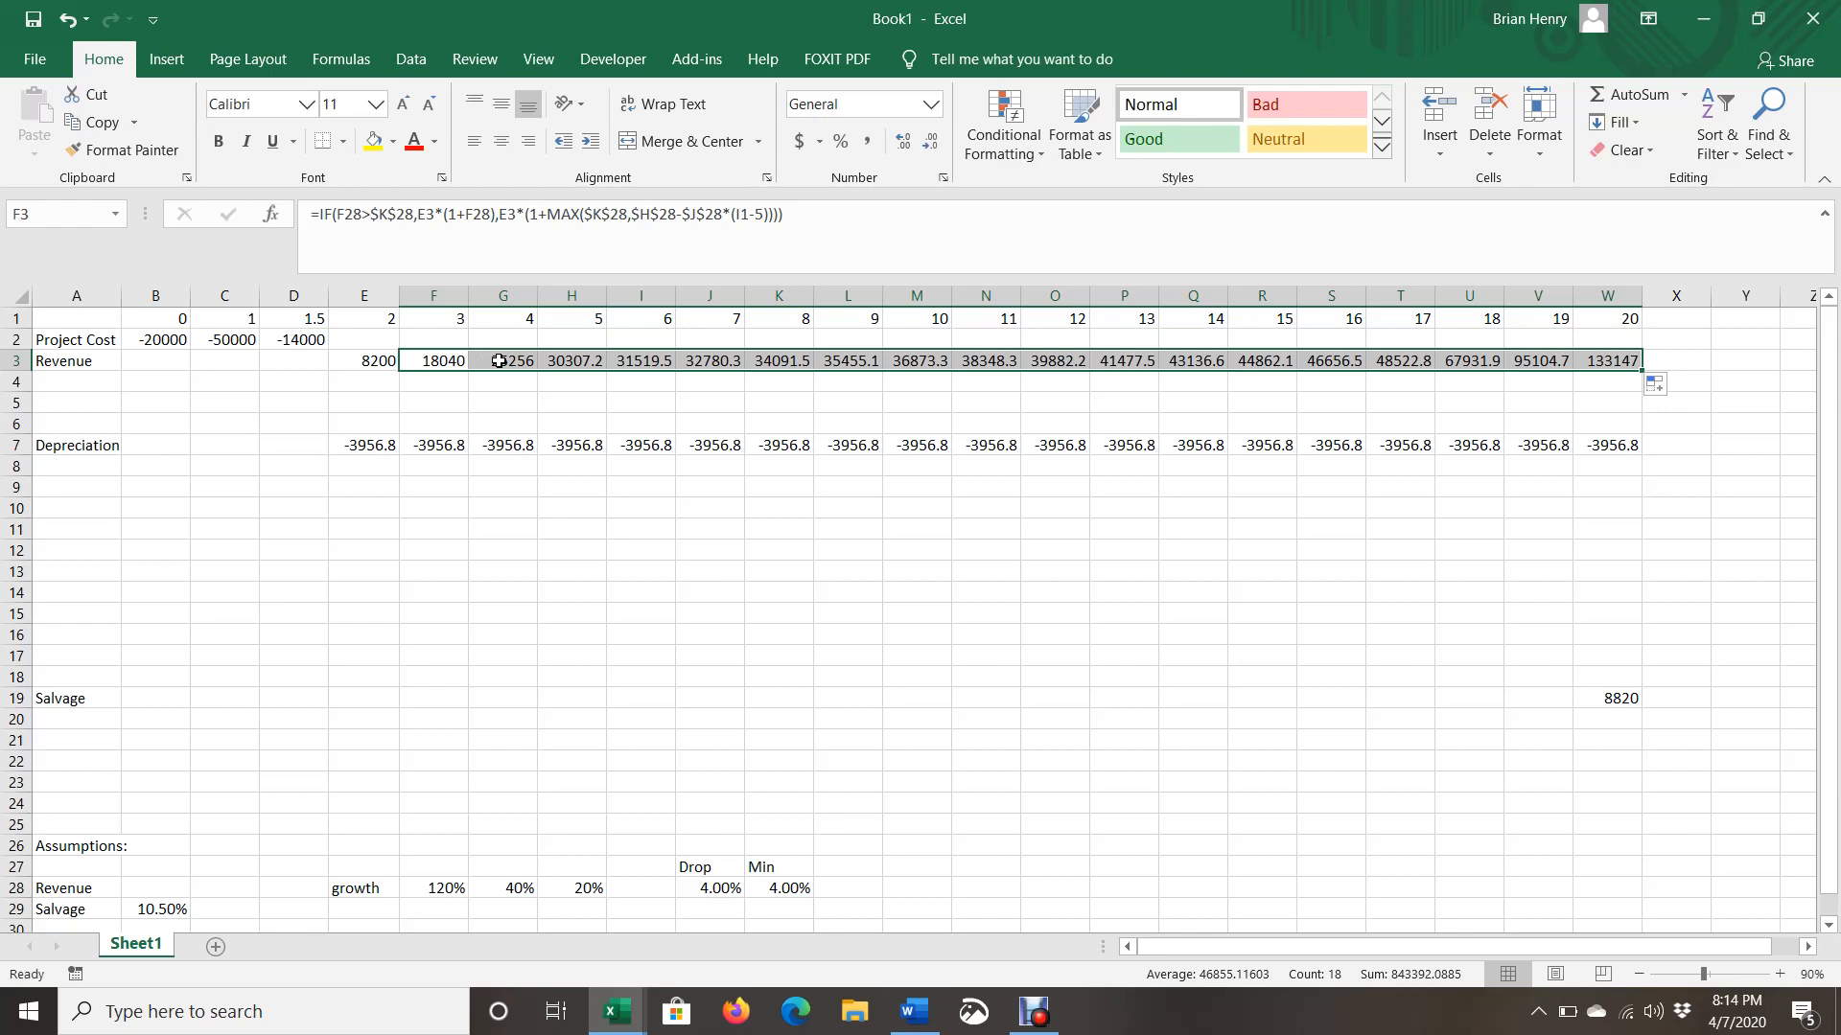
click(460, 381)
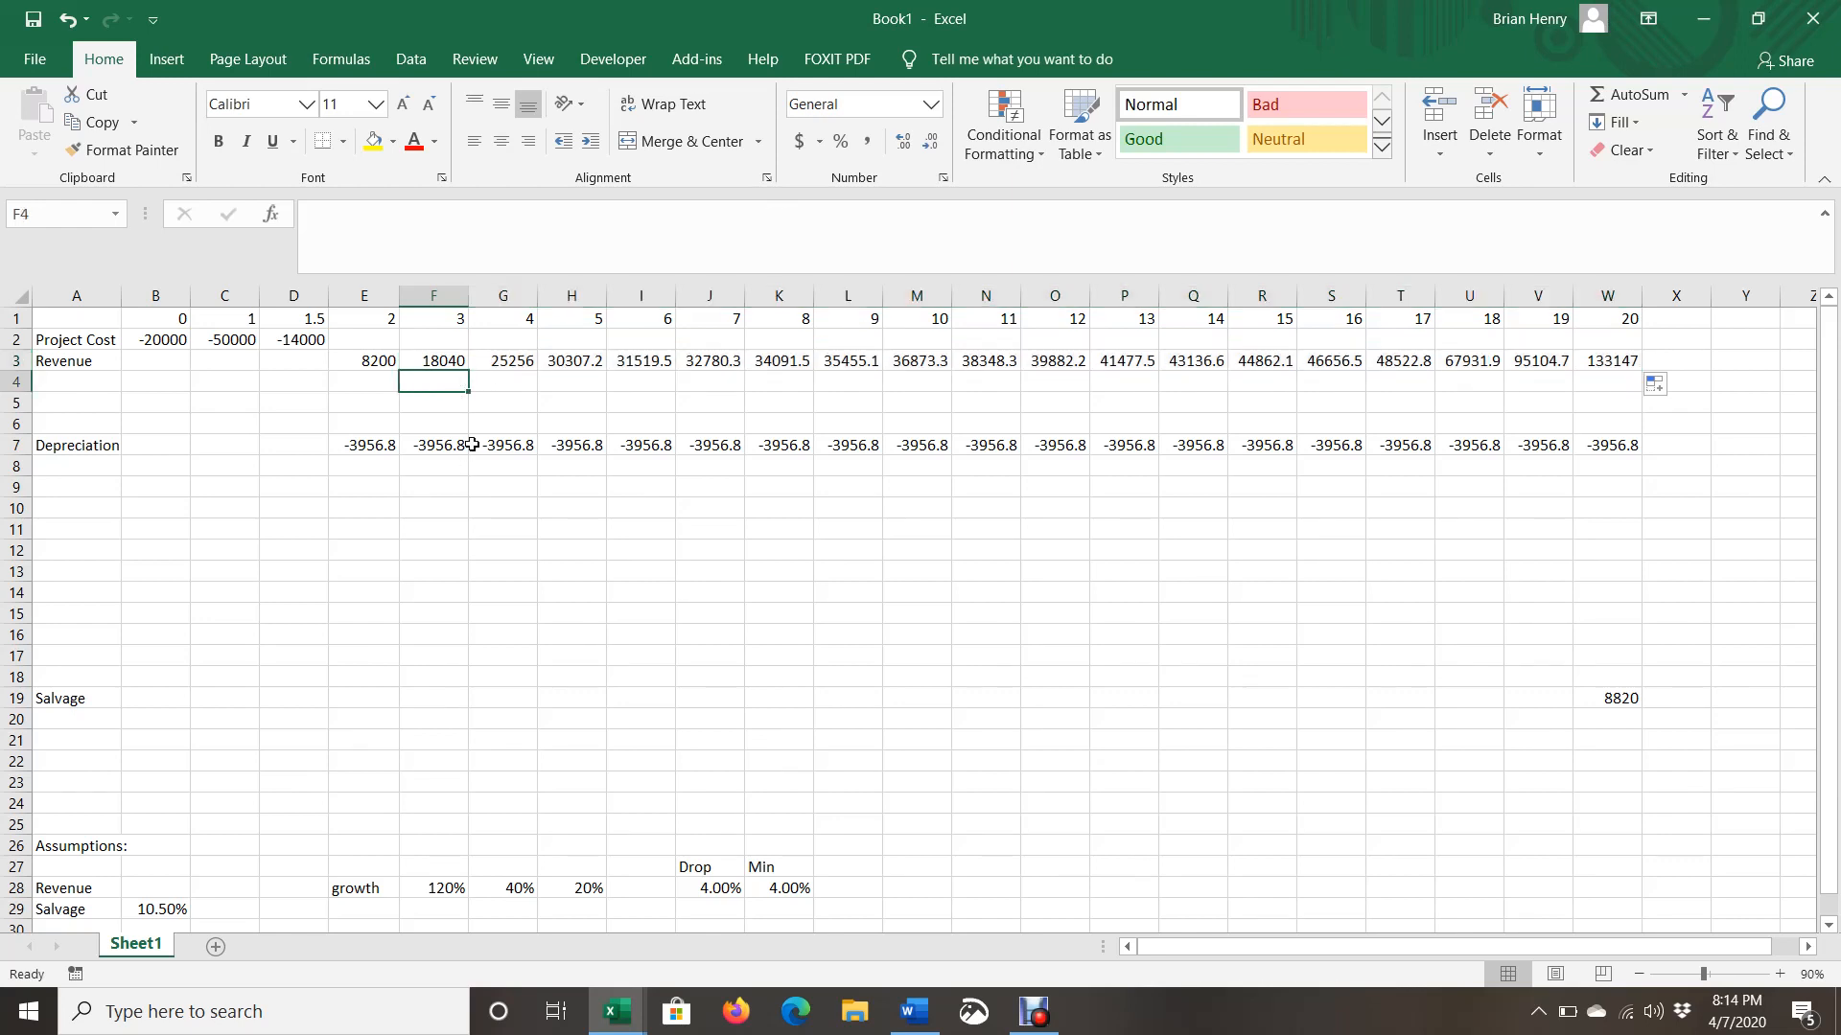
text(=)
key(Up)
key(Left)
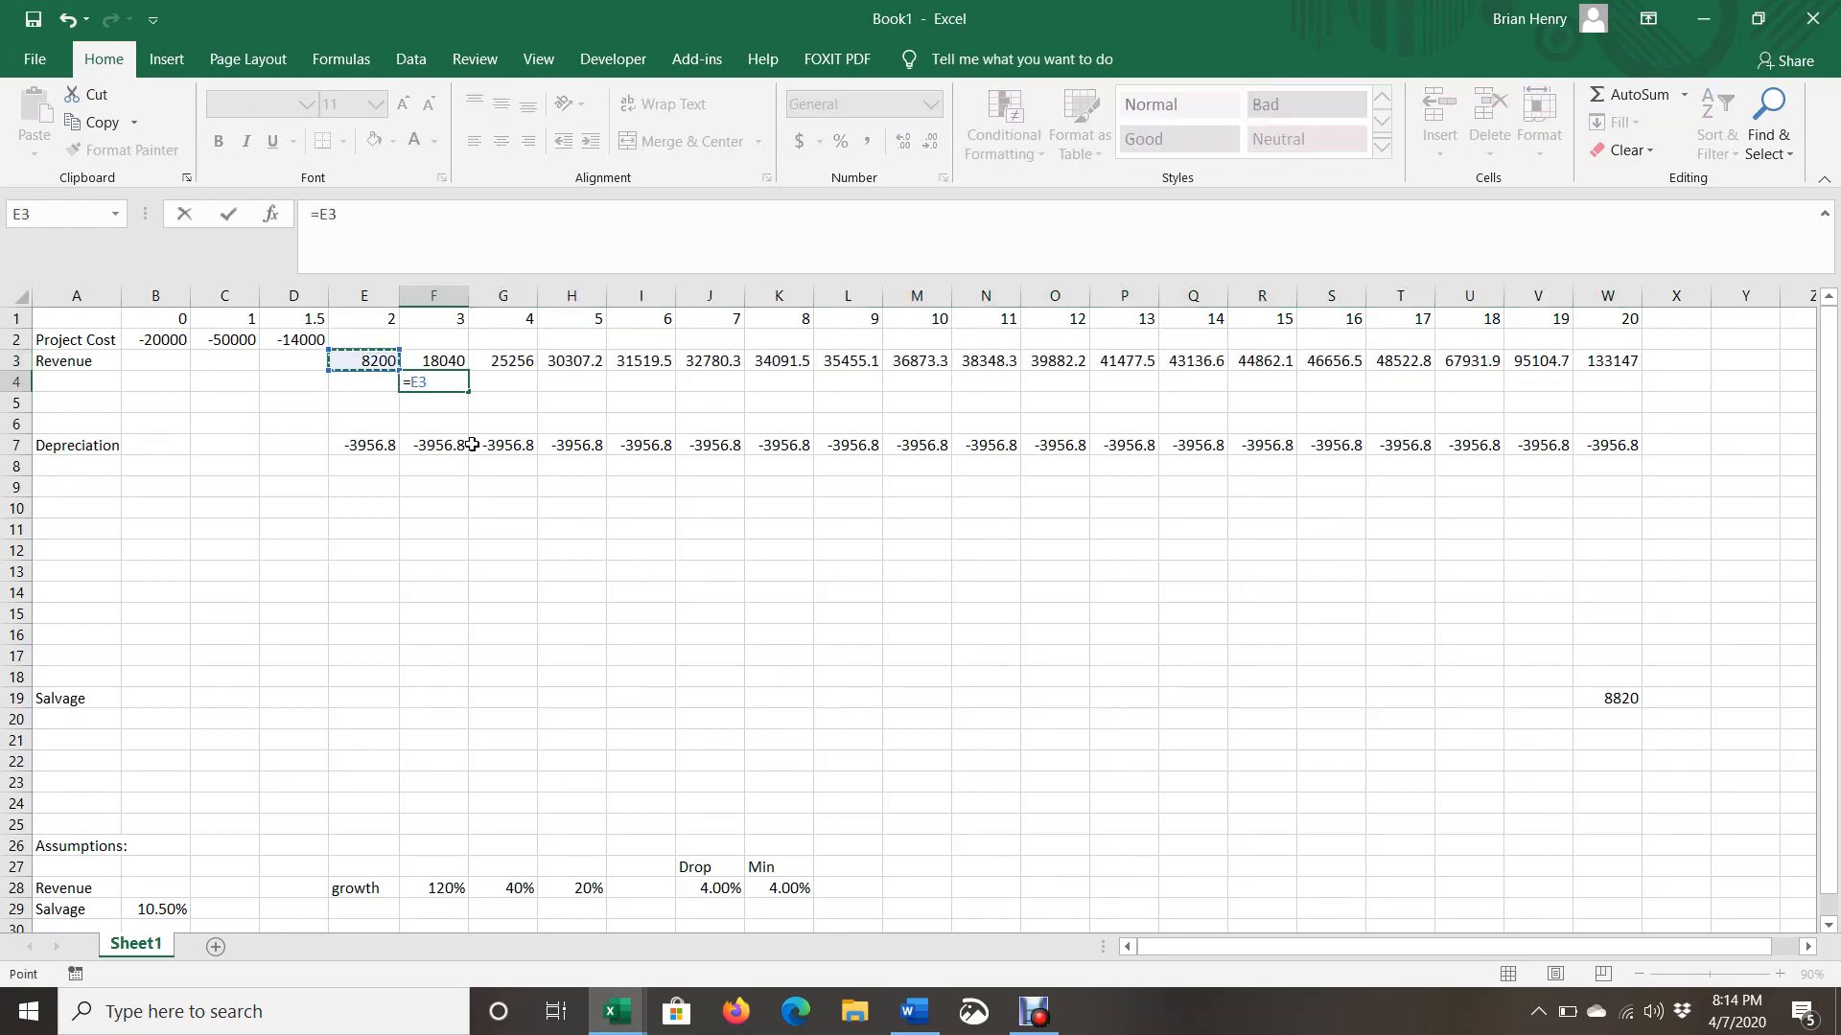
text(*)
key(Escape)
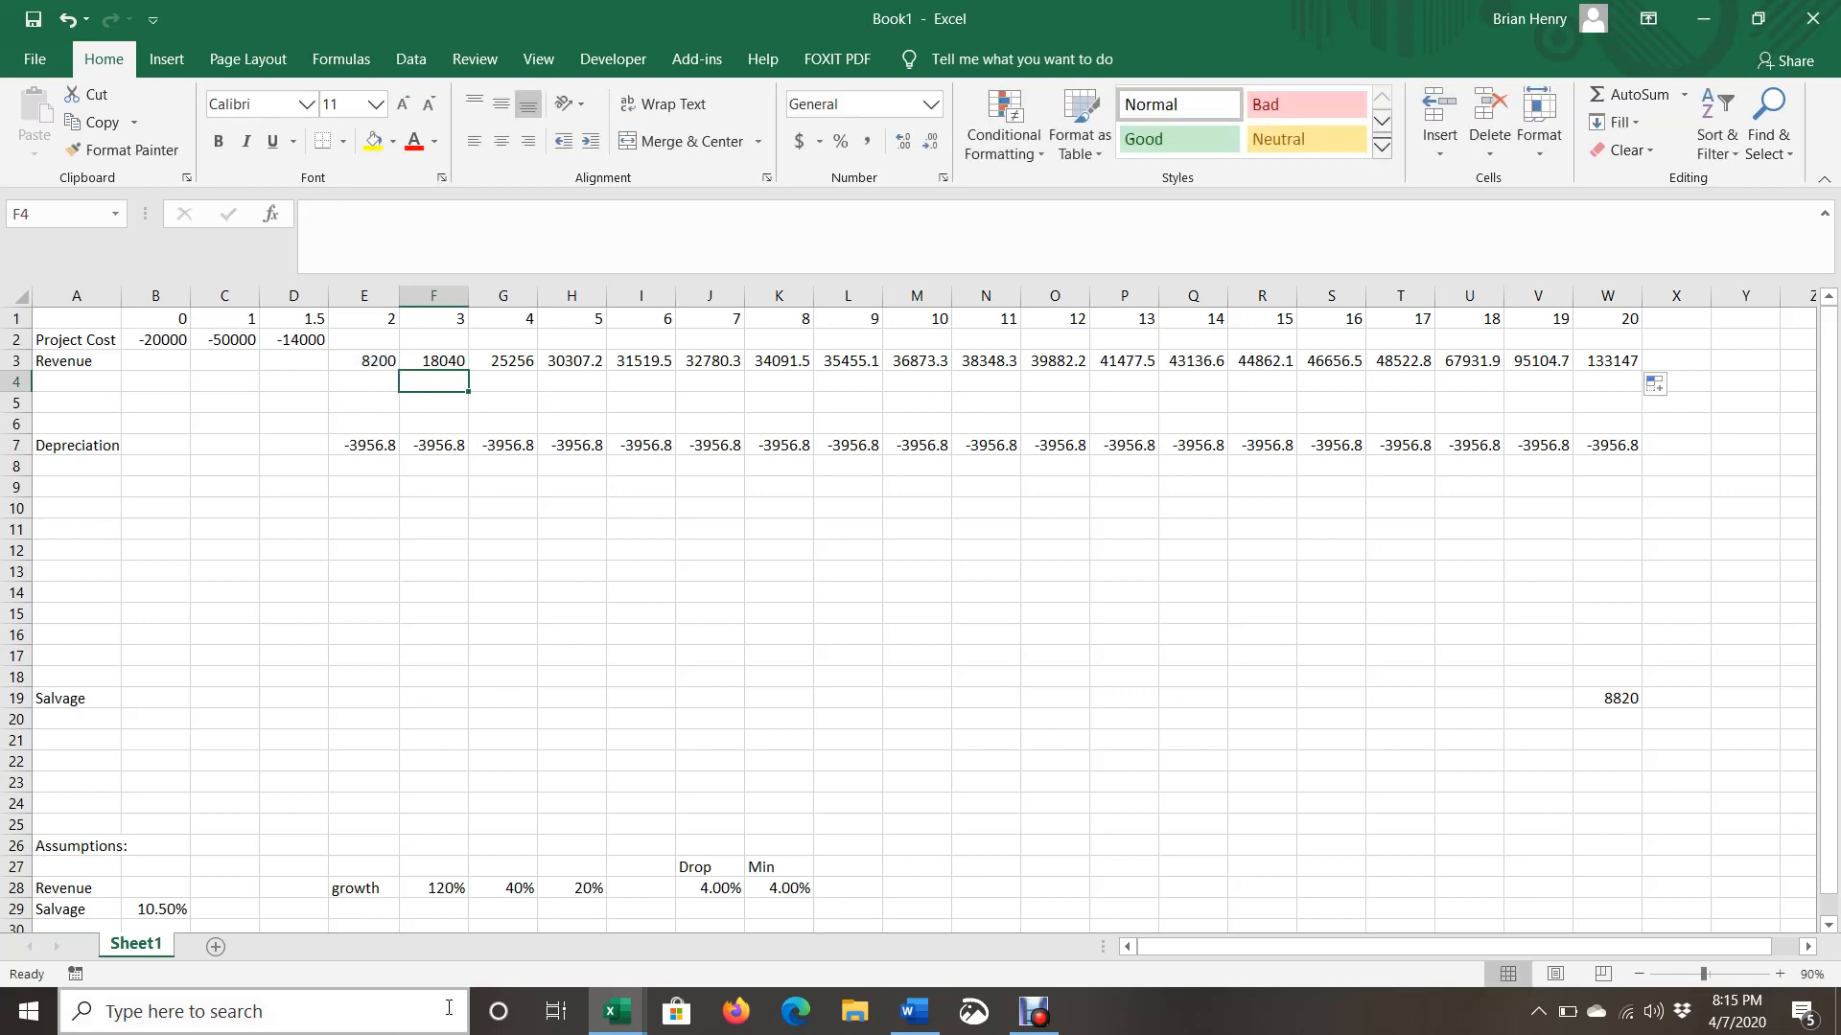
Enter 120% in F29 and copy the 40% and 20% growth rates from G28:H28 down into G29:H29.
click(442, 904)
text(120)
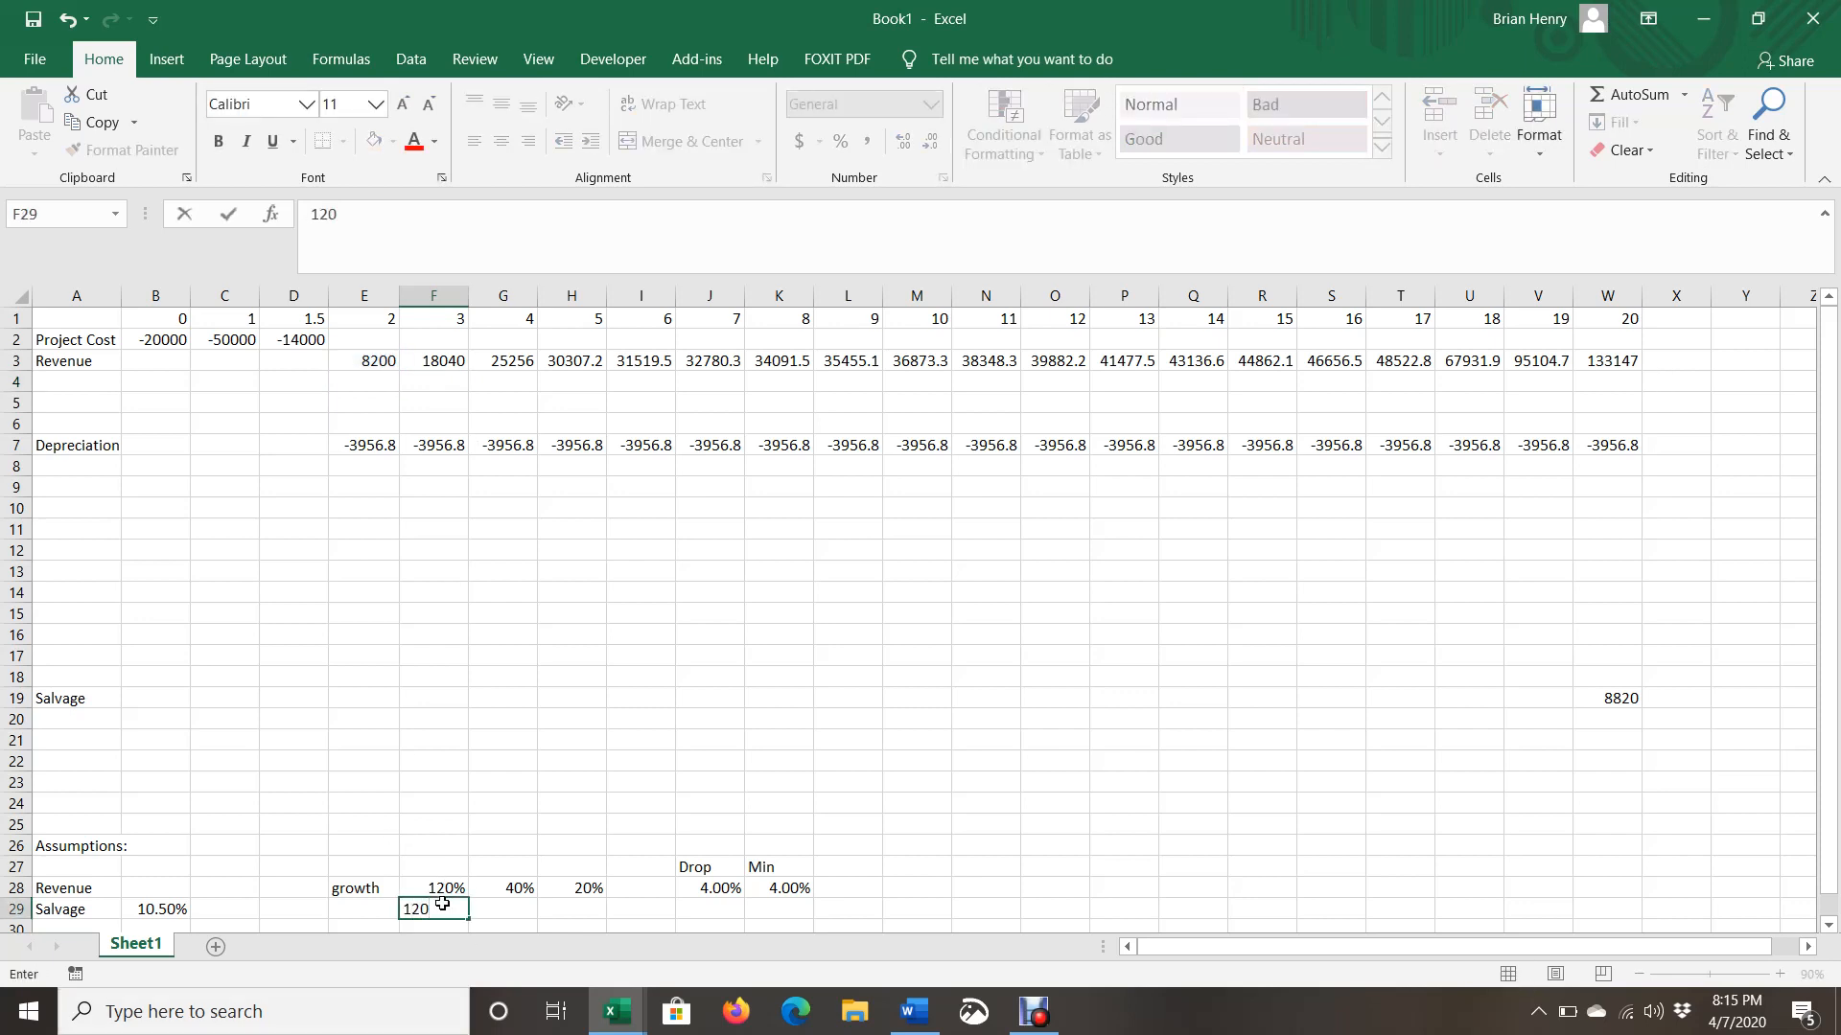
text(%)
key(Return)
key(Up)
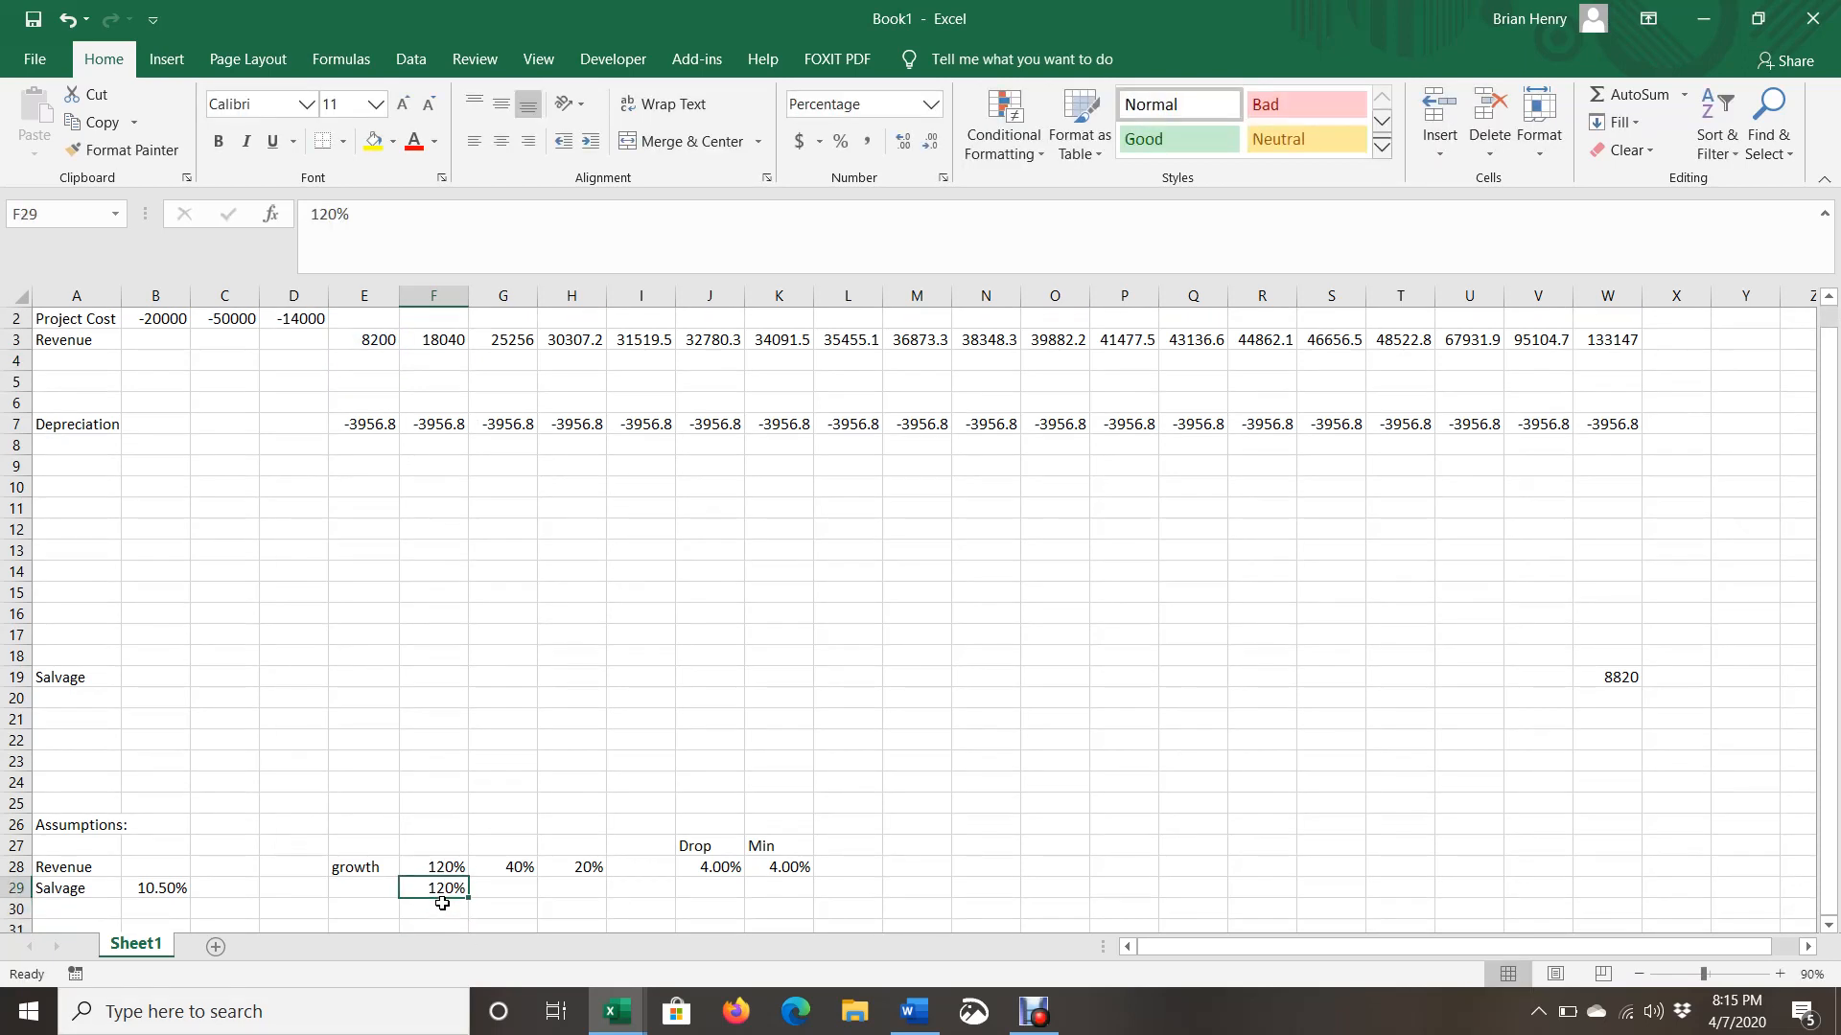
key(Right)
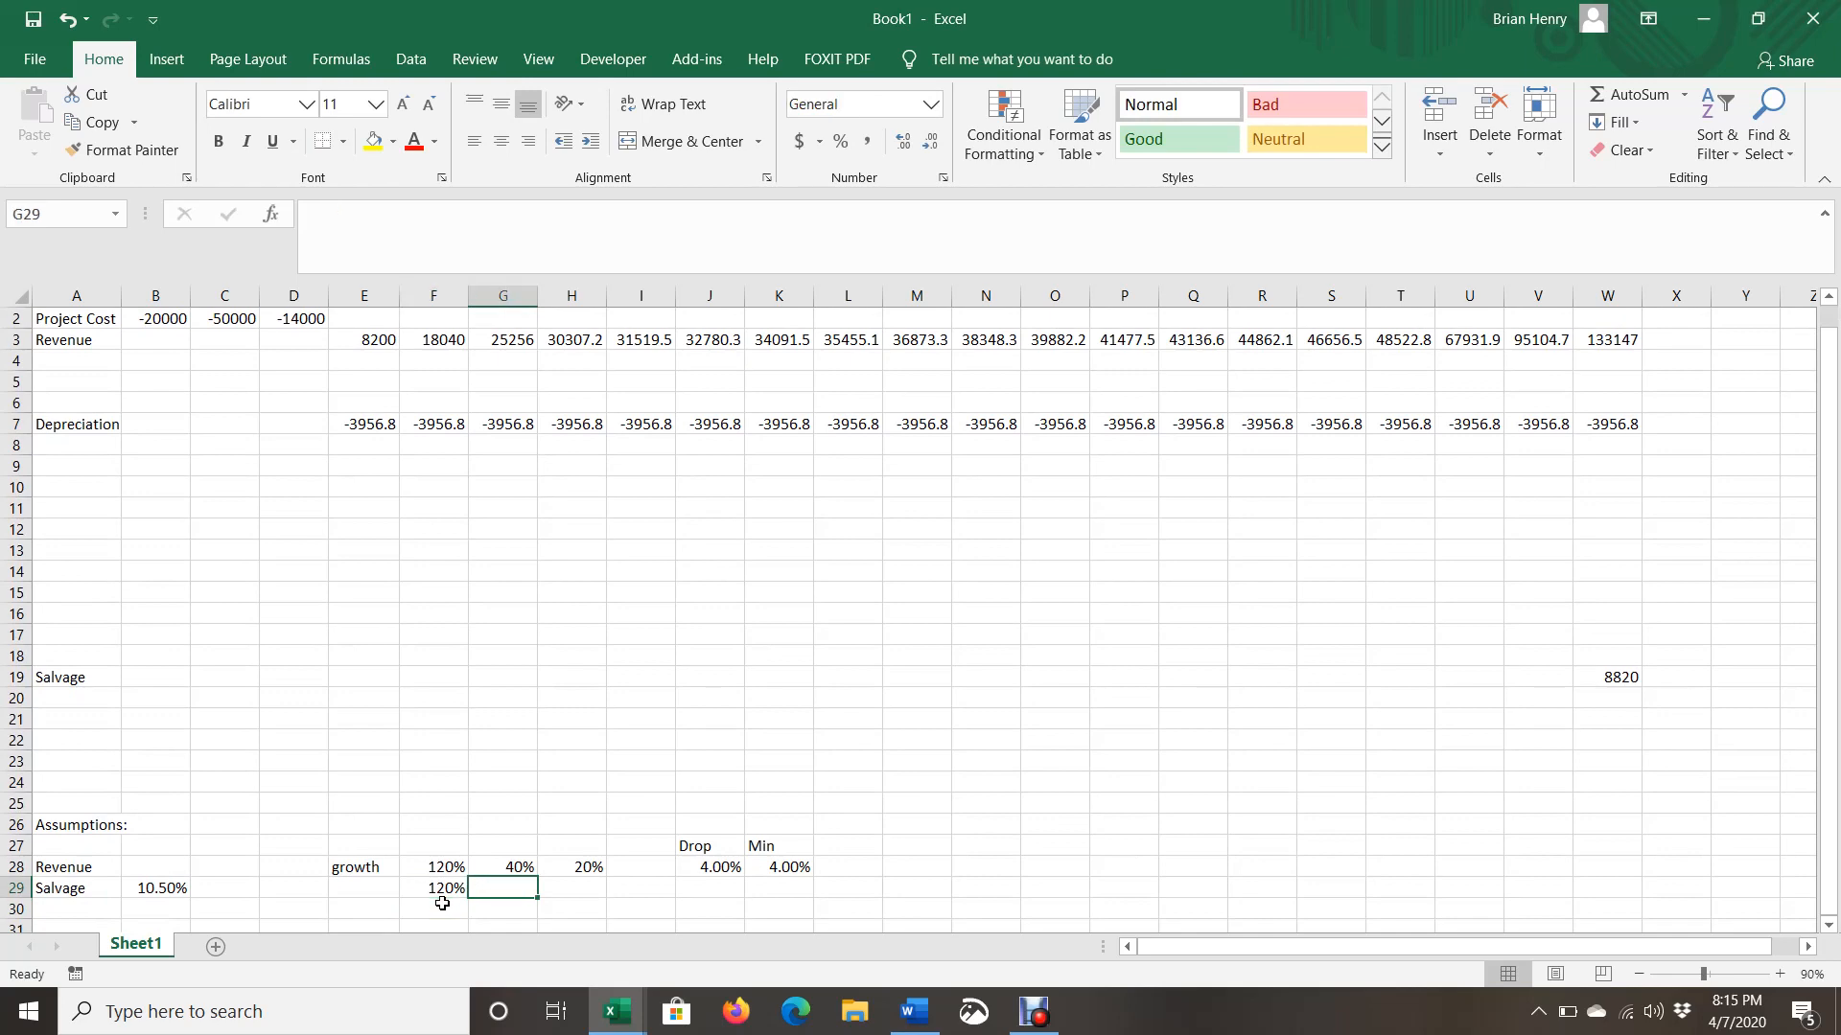
drag(501, 867, 615, 902)
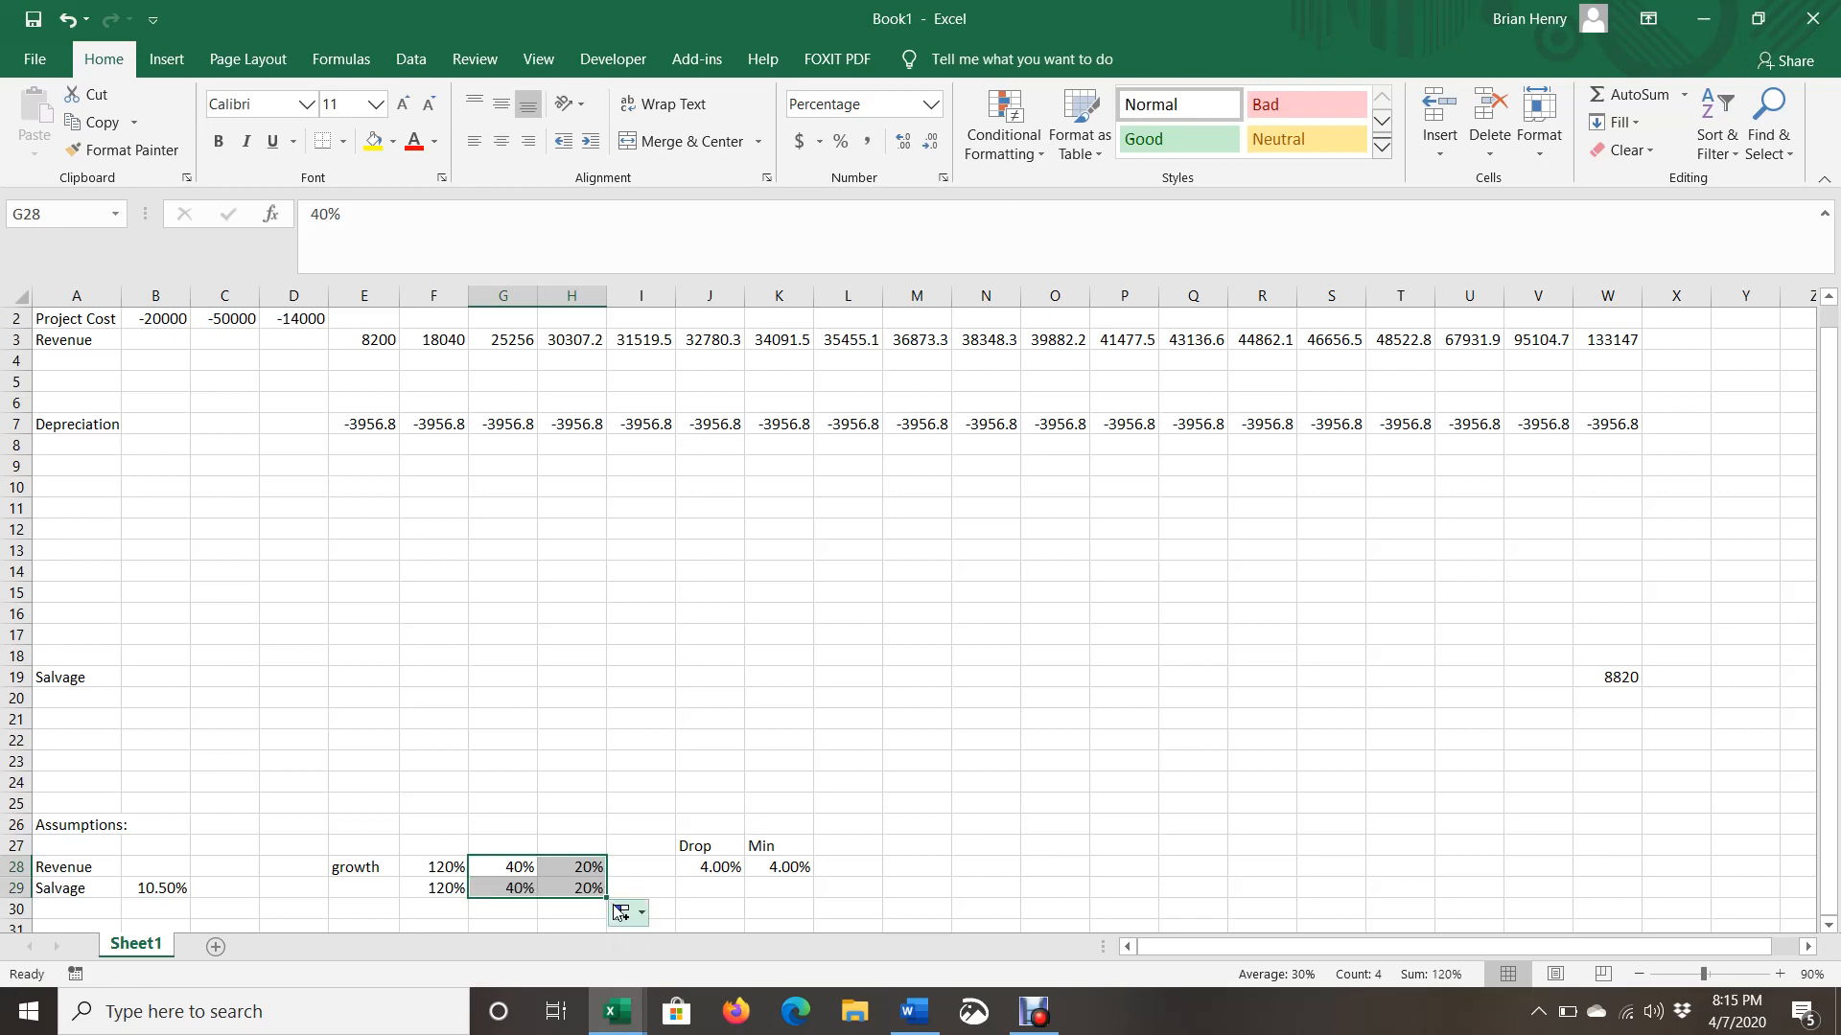
Calculate I29 with the formula =H29-0.04 and fill it across through K29.
click(621, 895)
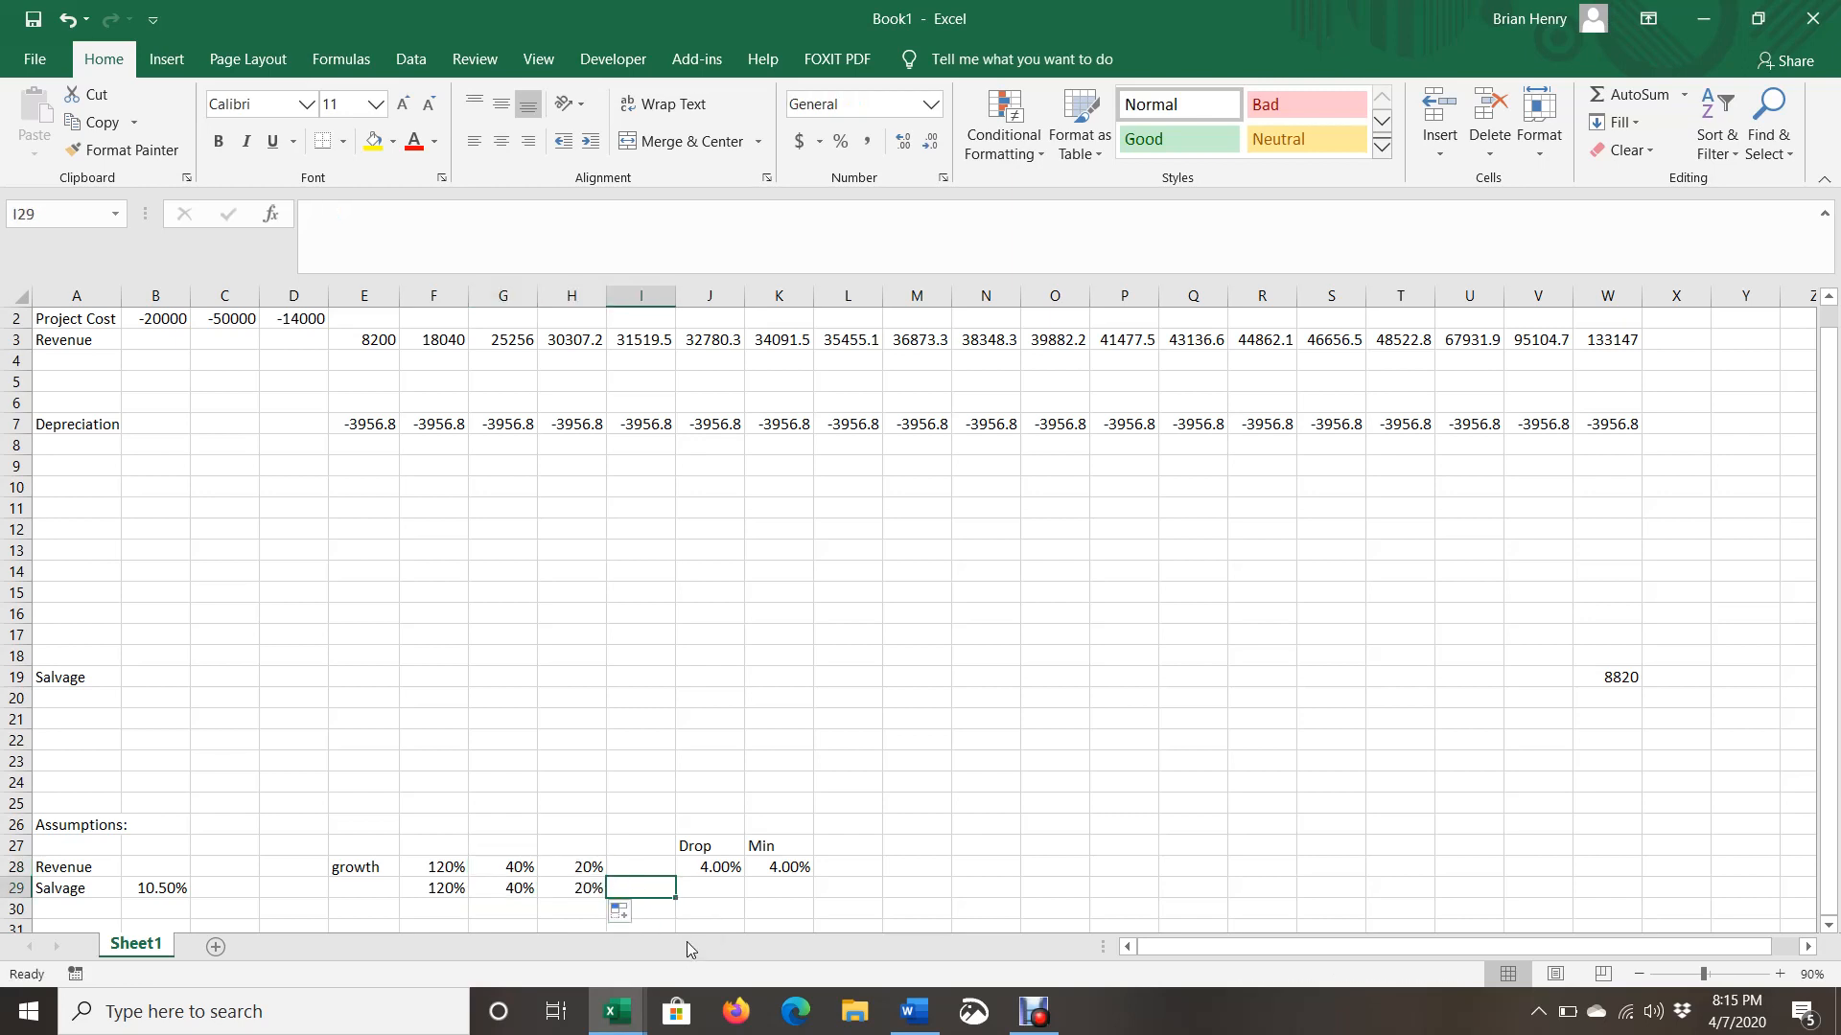
text(-)
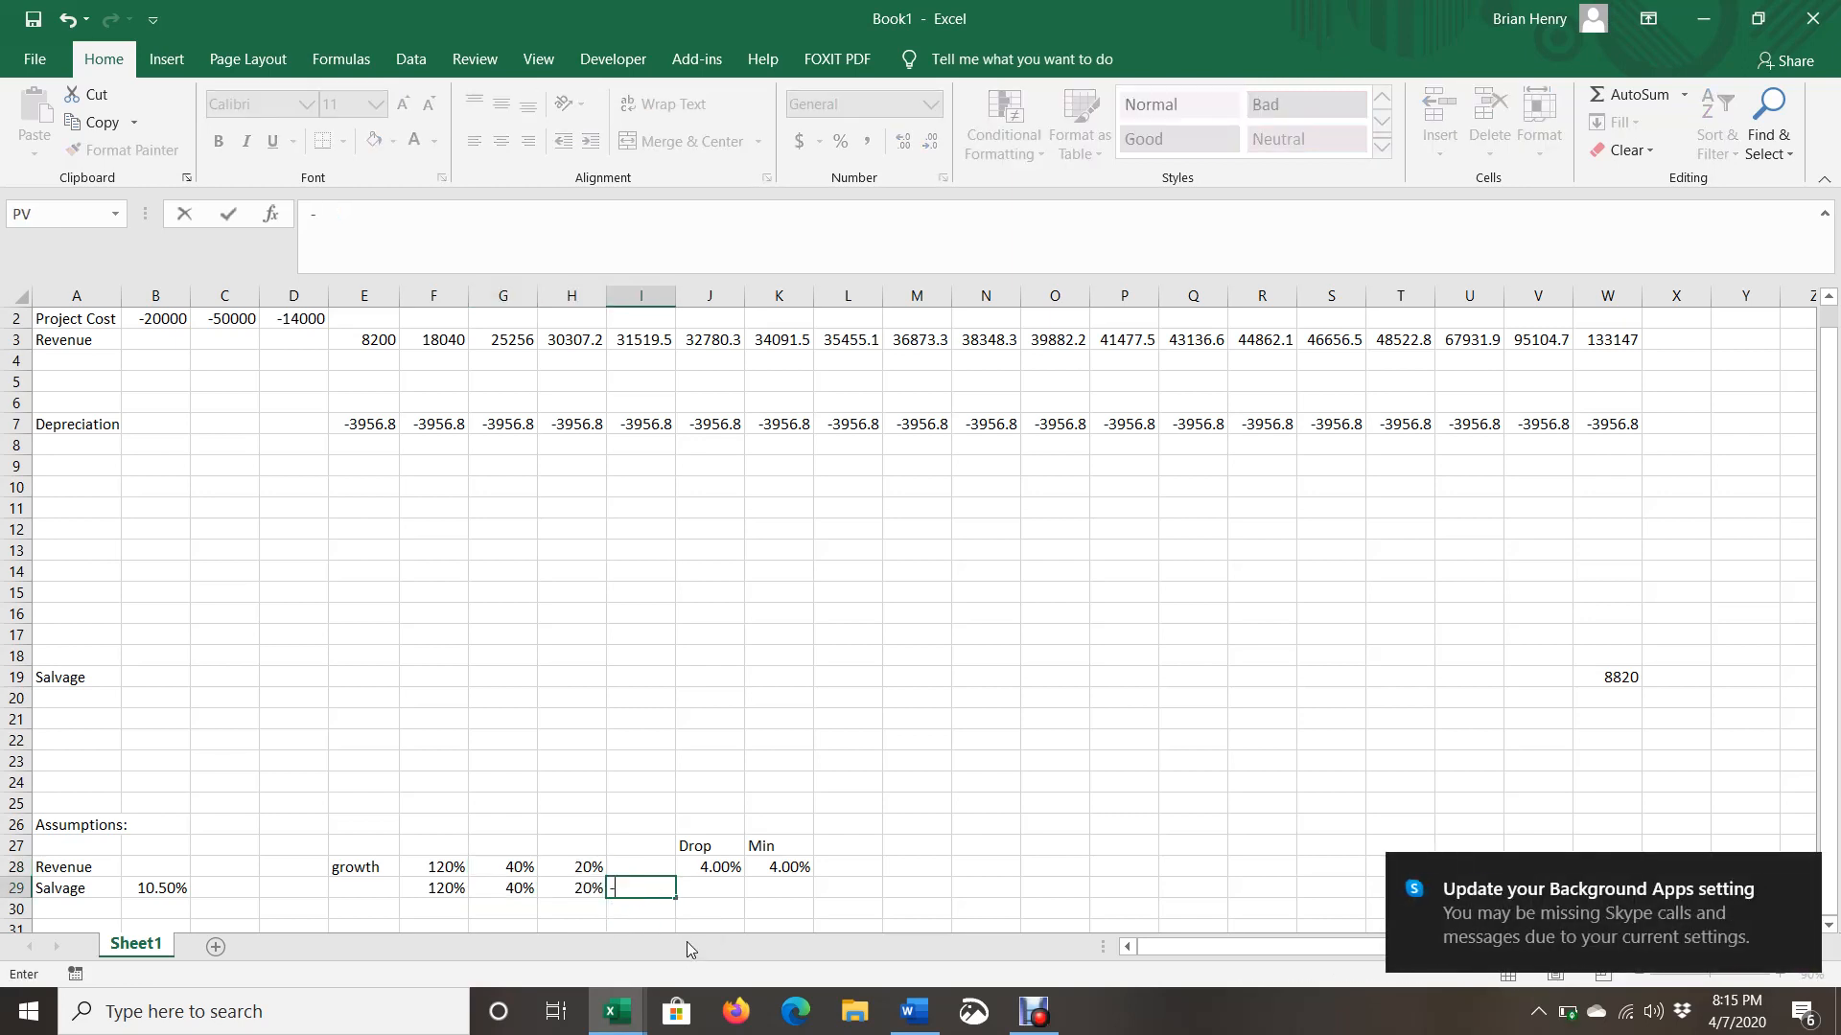
key(BackSpace)
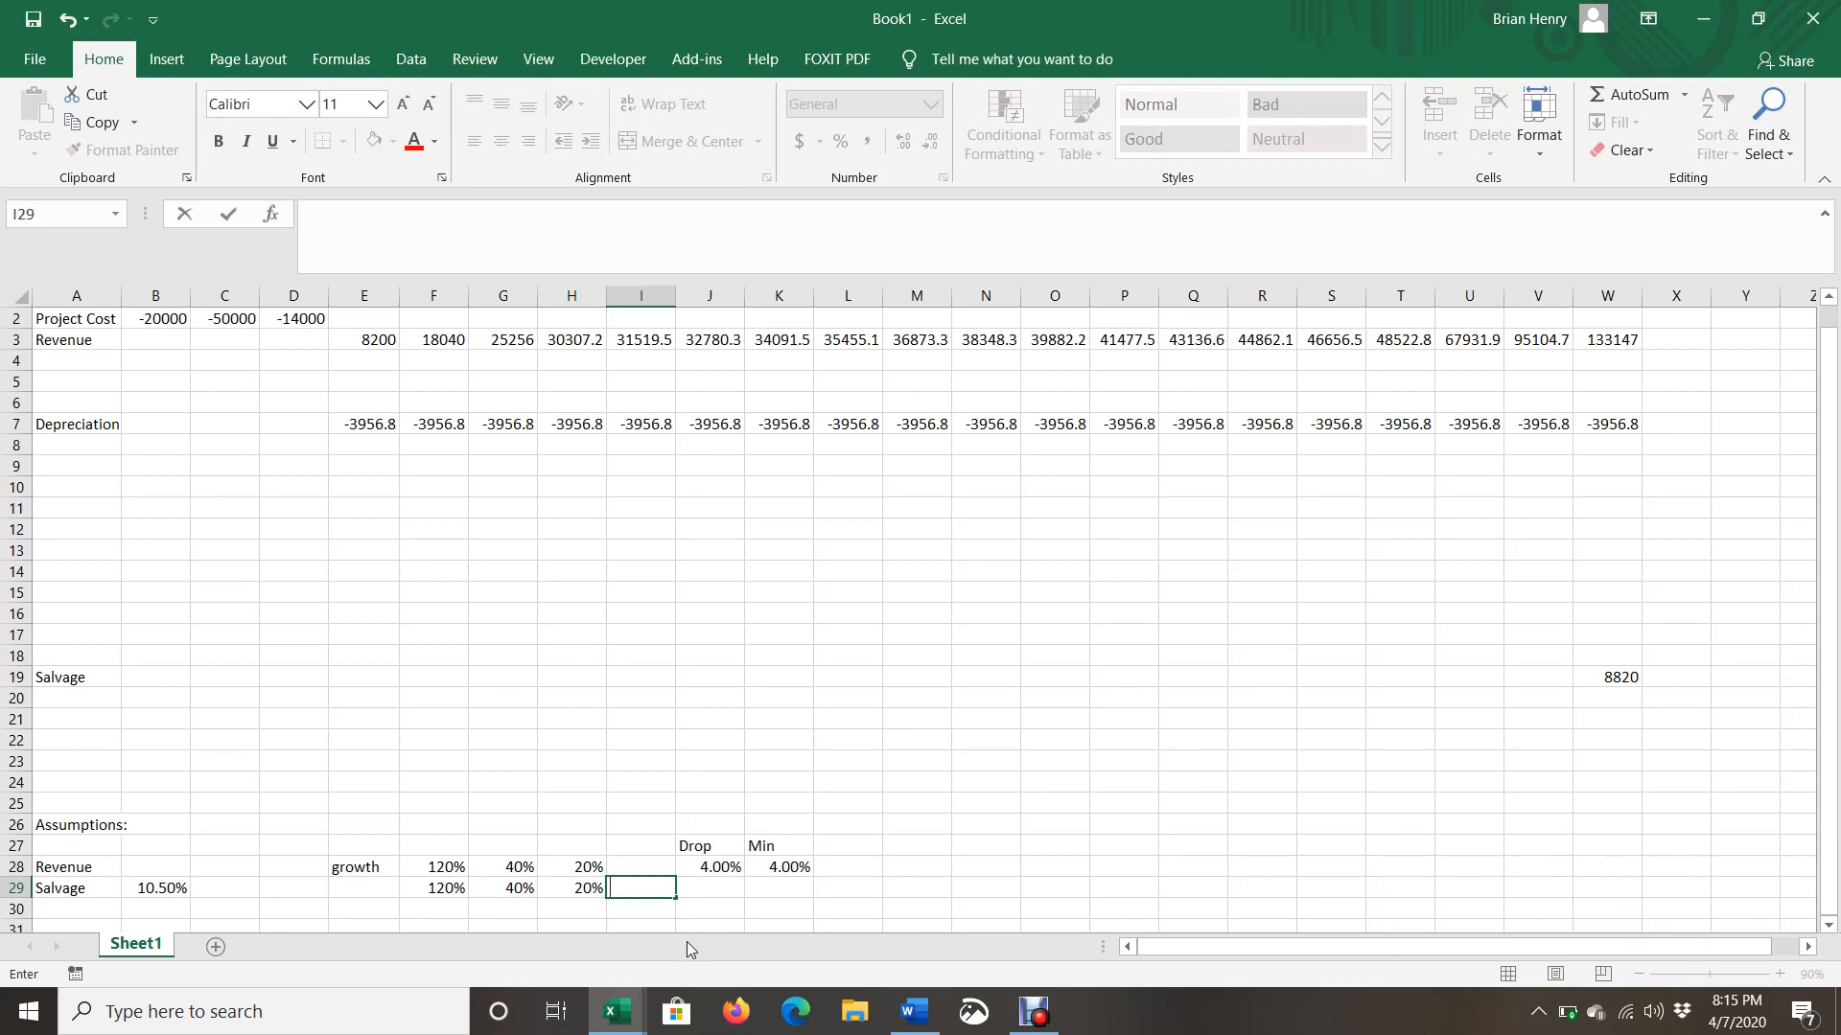
text(=)
key(Left)
text(-)
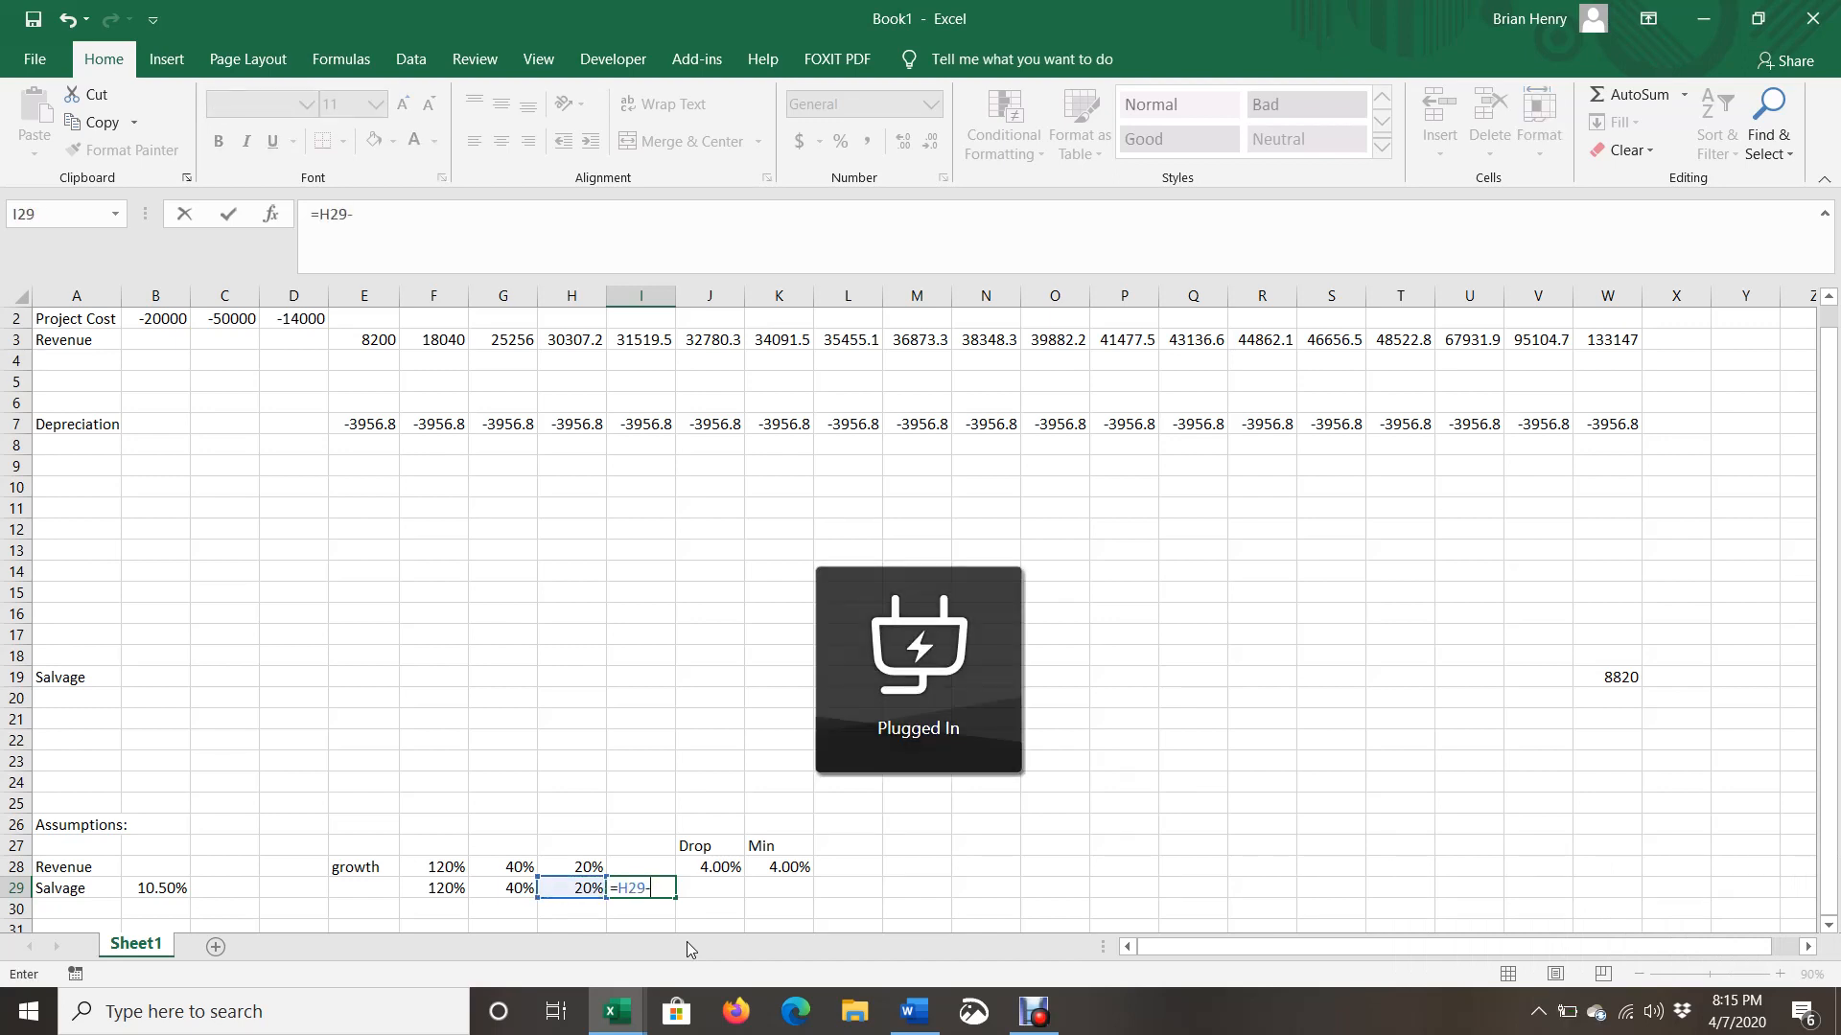
text(.04)
key(Return)
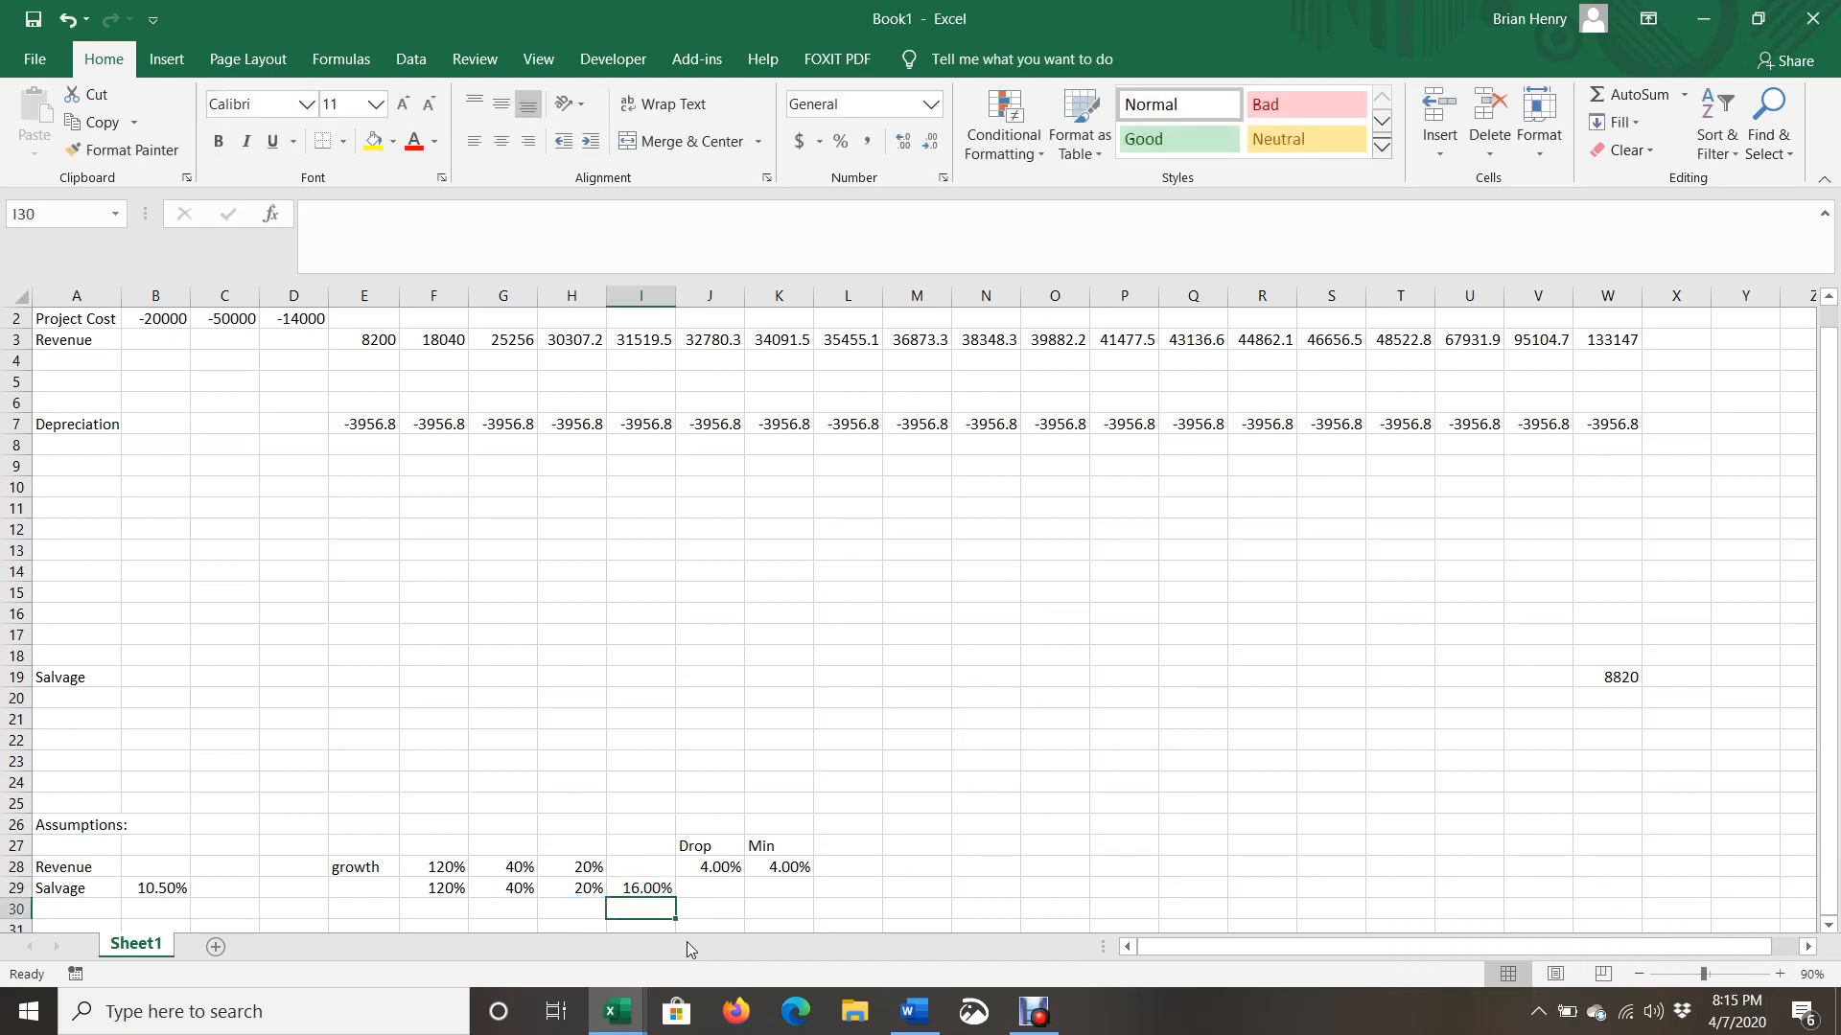
click(661, 890)
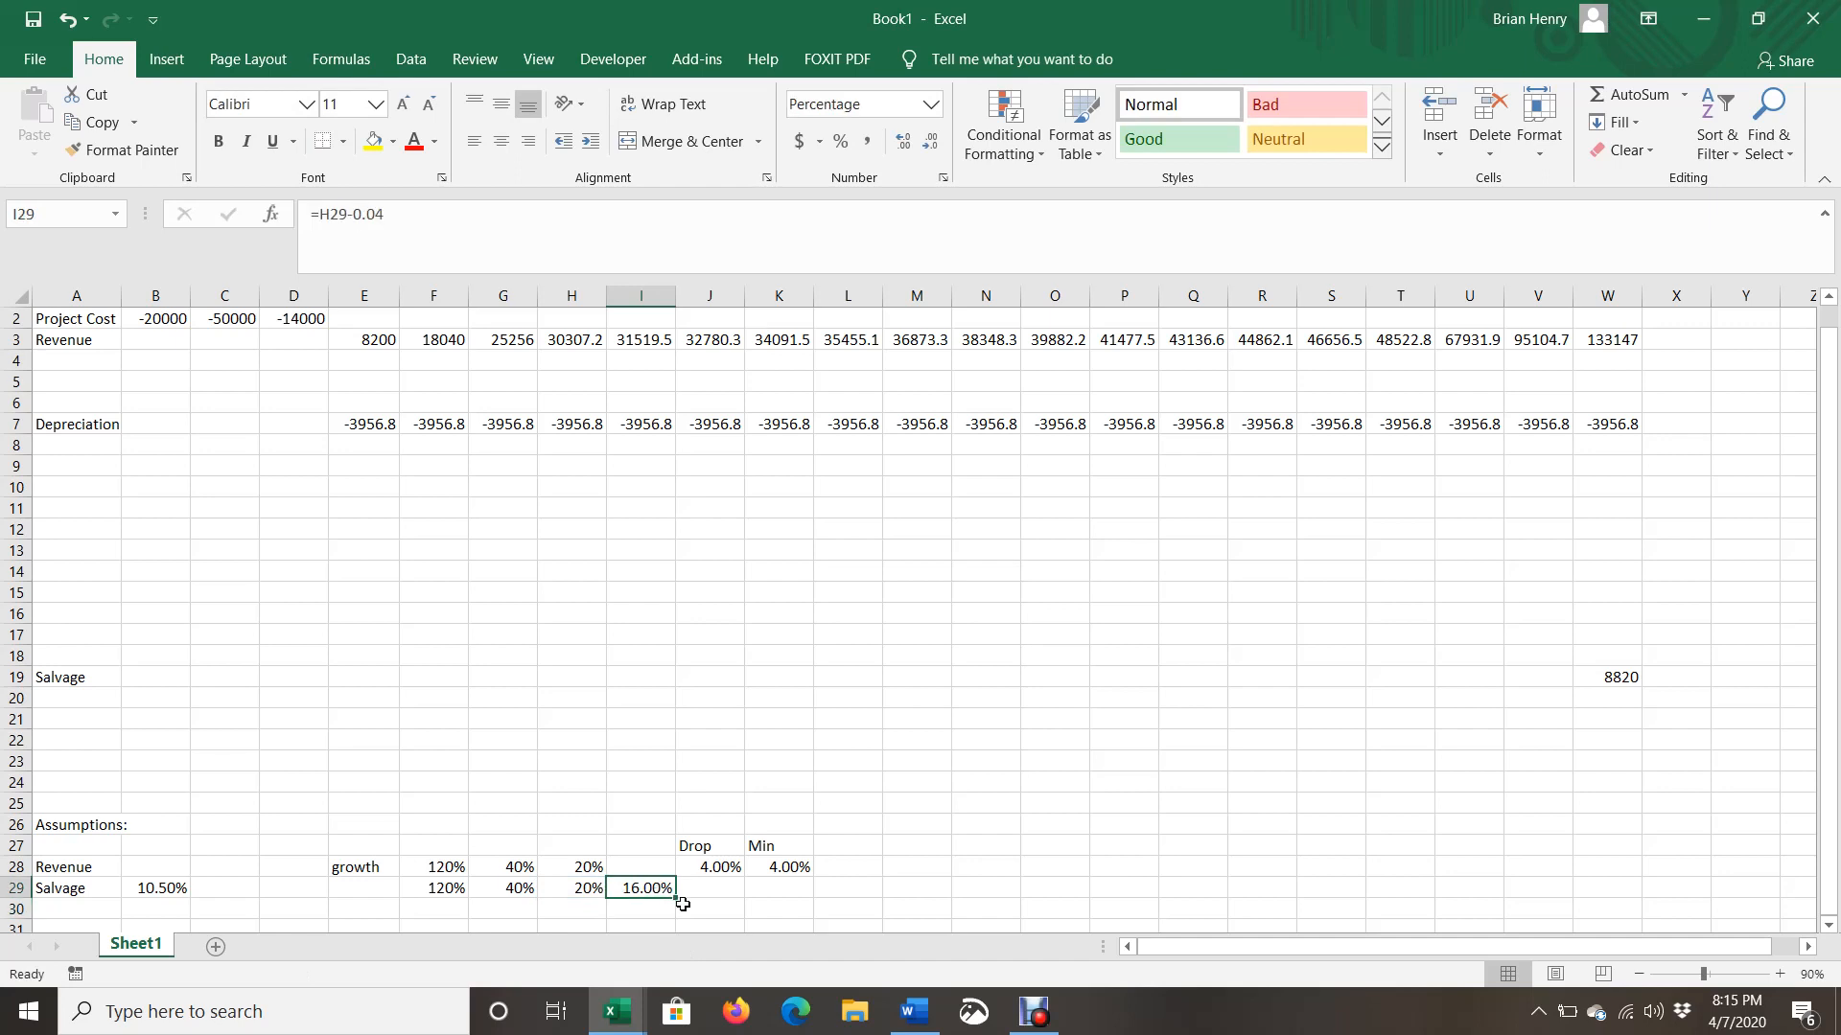
drag(679, 899, 822, 901)
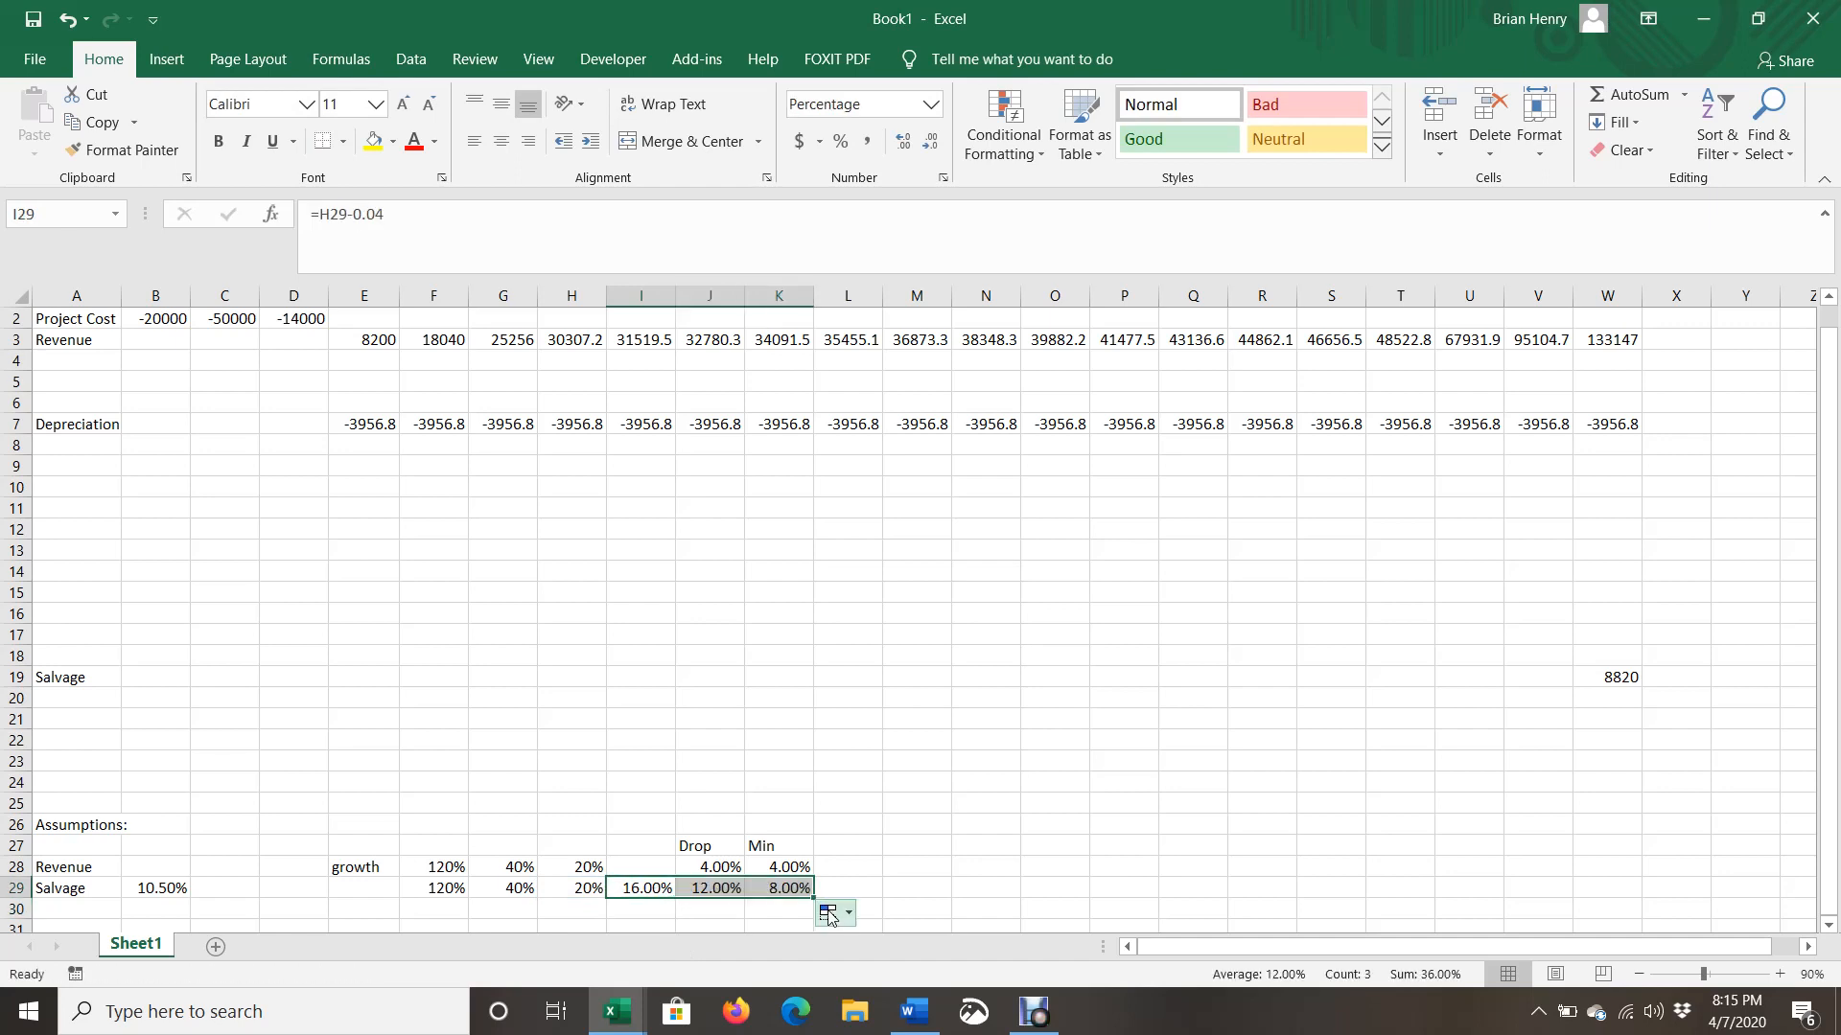
Enter a 4% growth rate in L29.
click(839, 891)
text(4%)
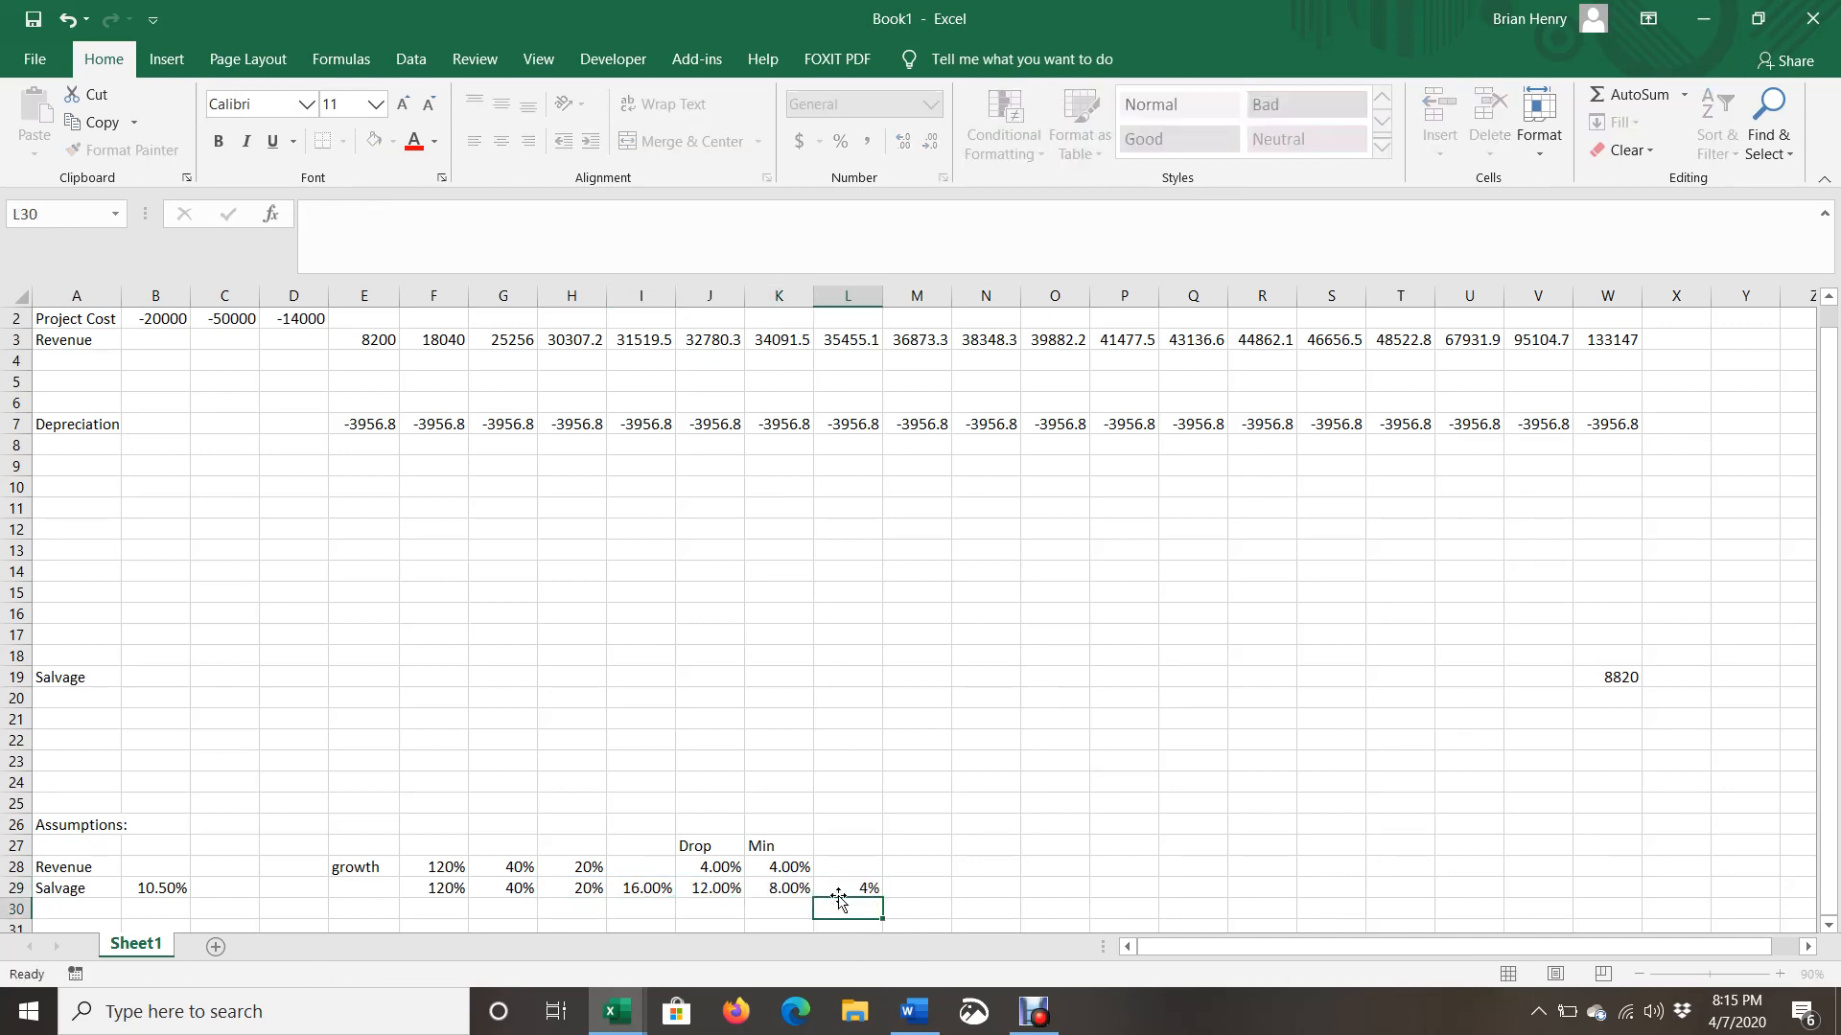
key(ctrl+Return)
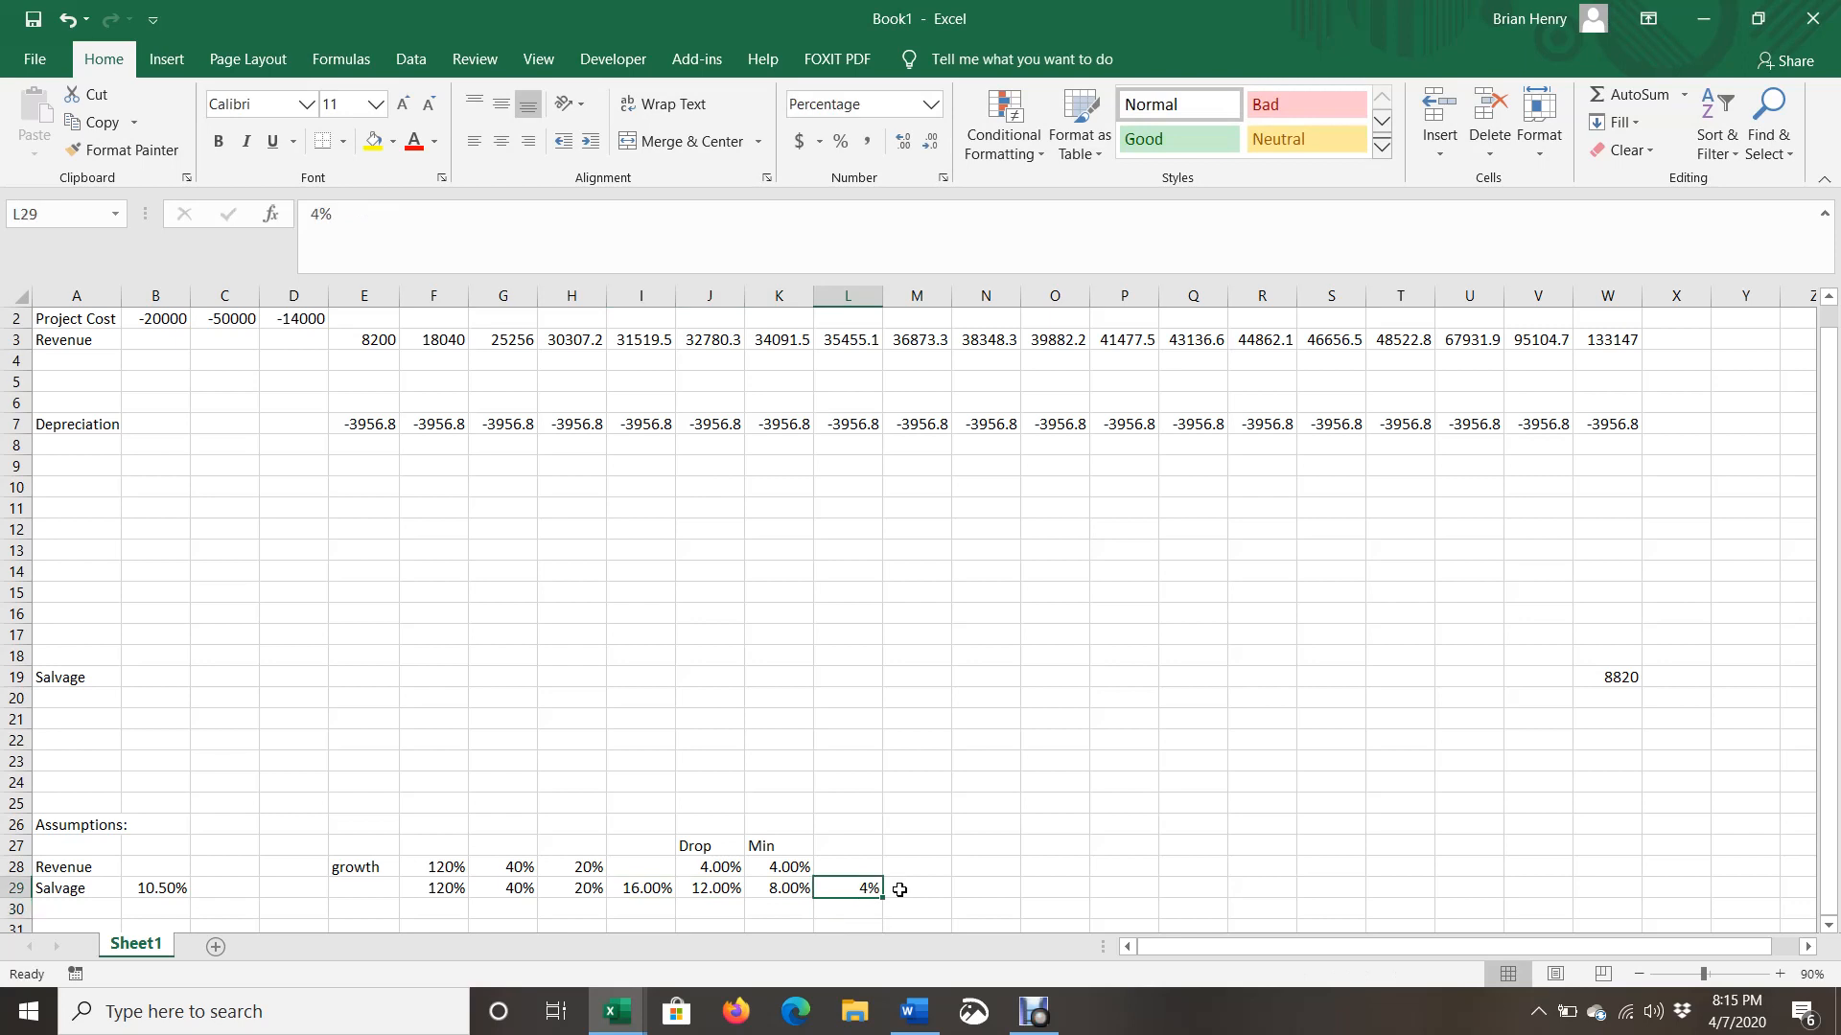
Link M29 to the preceding growth rate with =L29 and fill it across through W29.
click(896, 886)
text(=)
click(865, 882)
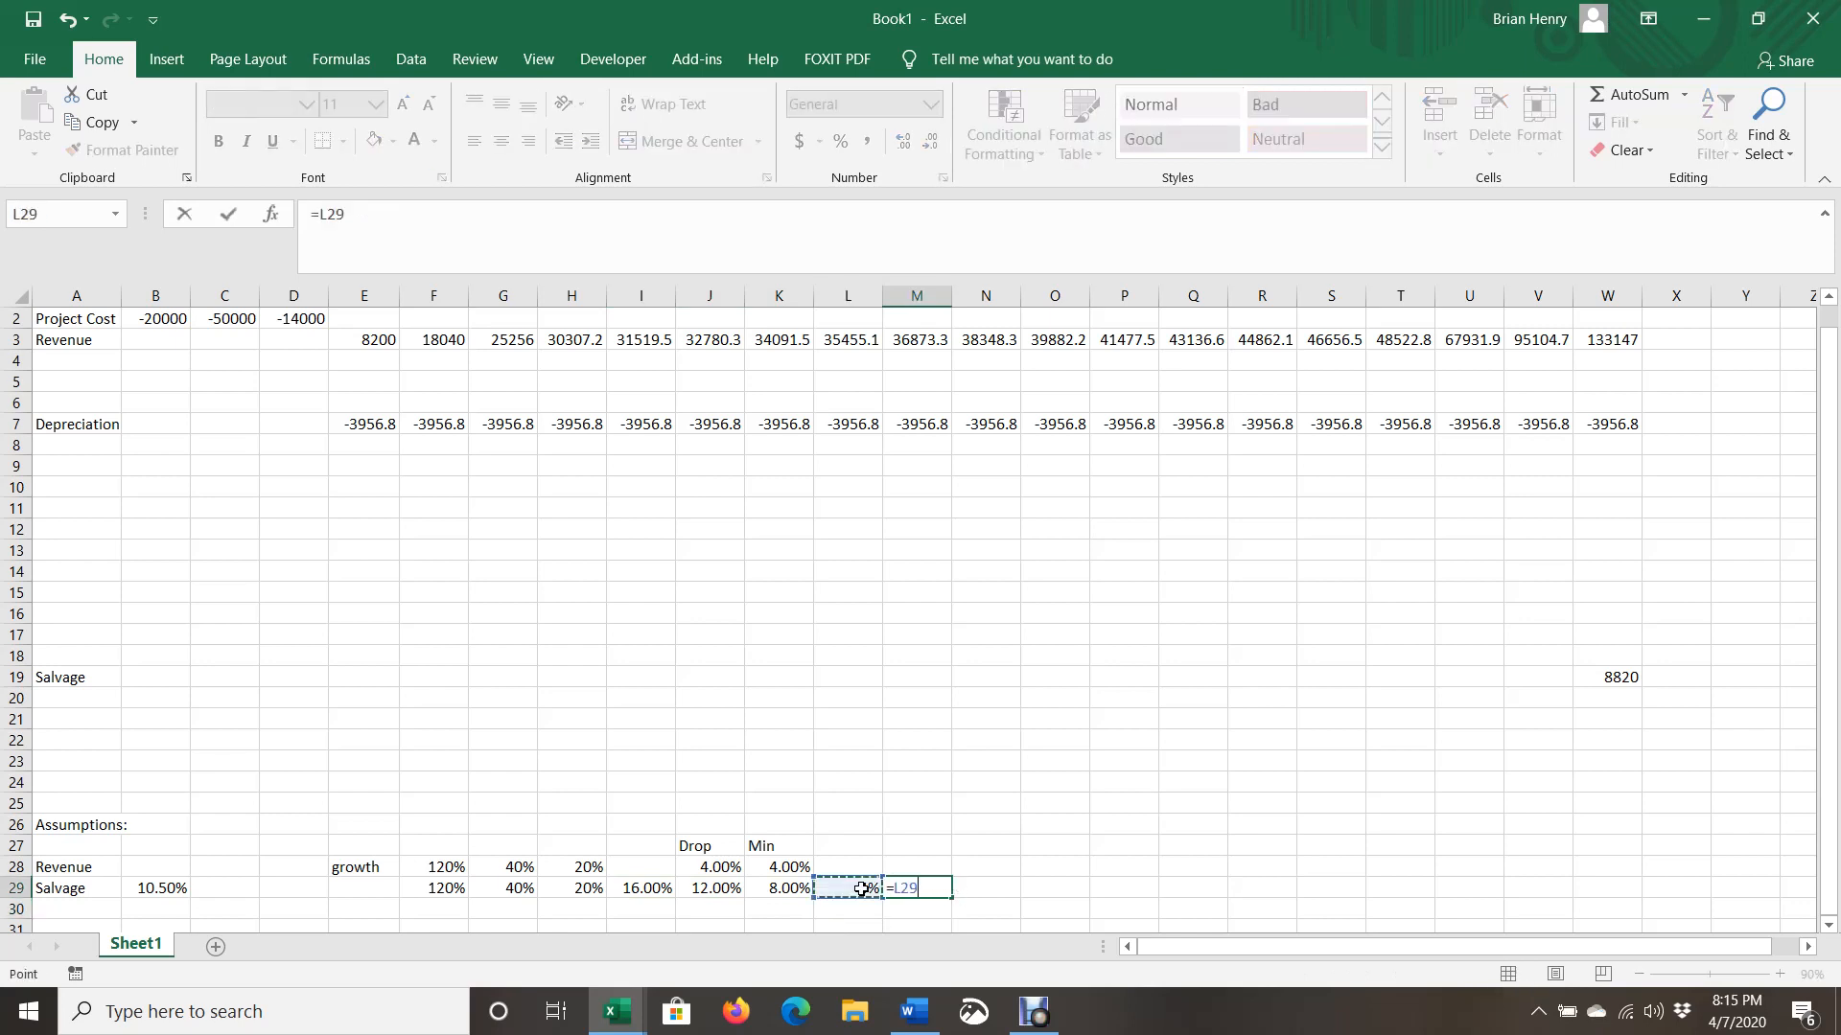
key(ctrl+Return)
drag(1016, 906, 1636, 859)
scroll(642, 362, up, 1)
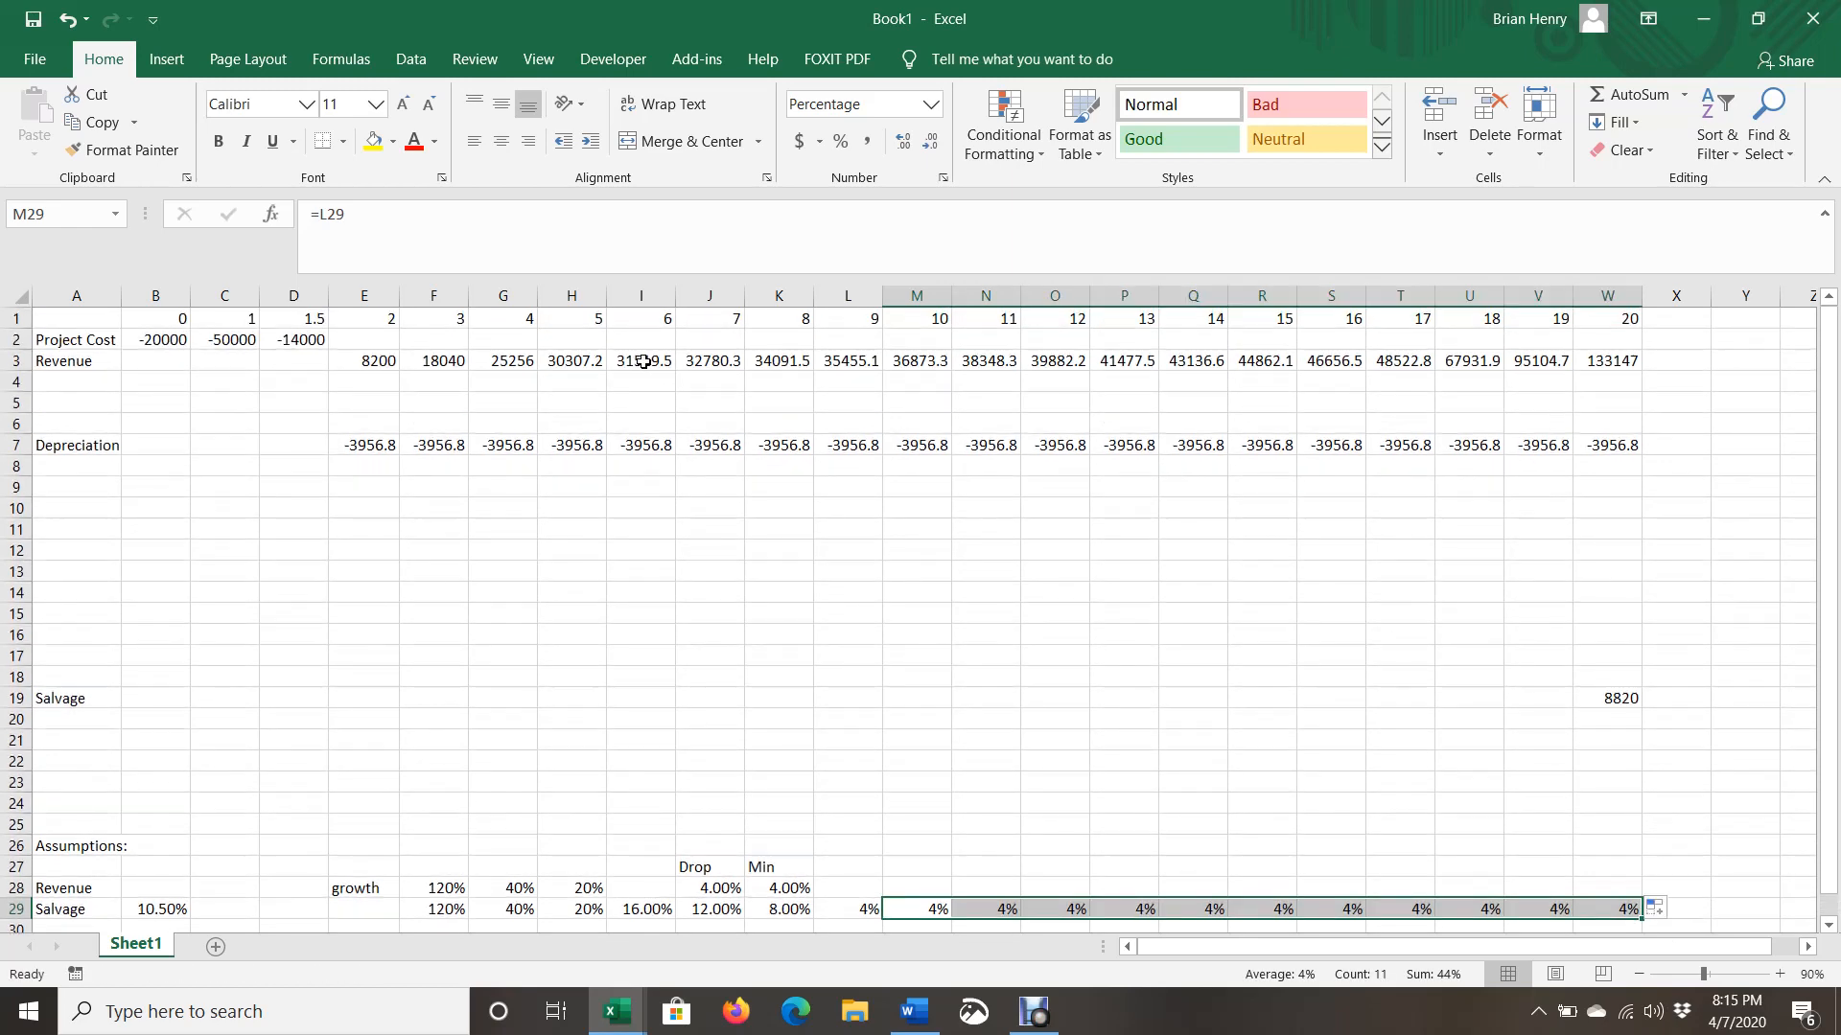
Enter a check formula =E3*(1+F29) in F4 that grows the prior year's revenue by the listed growth rate.
click(445, 364)
key(Down)
text(=)
key(Up)
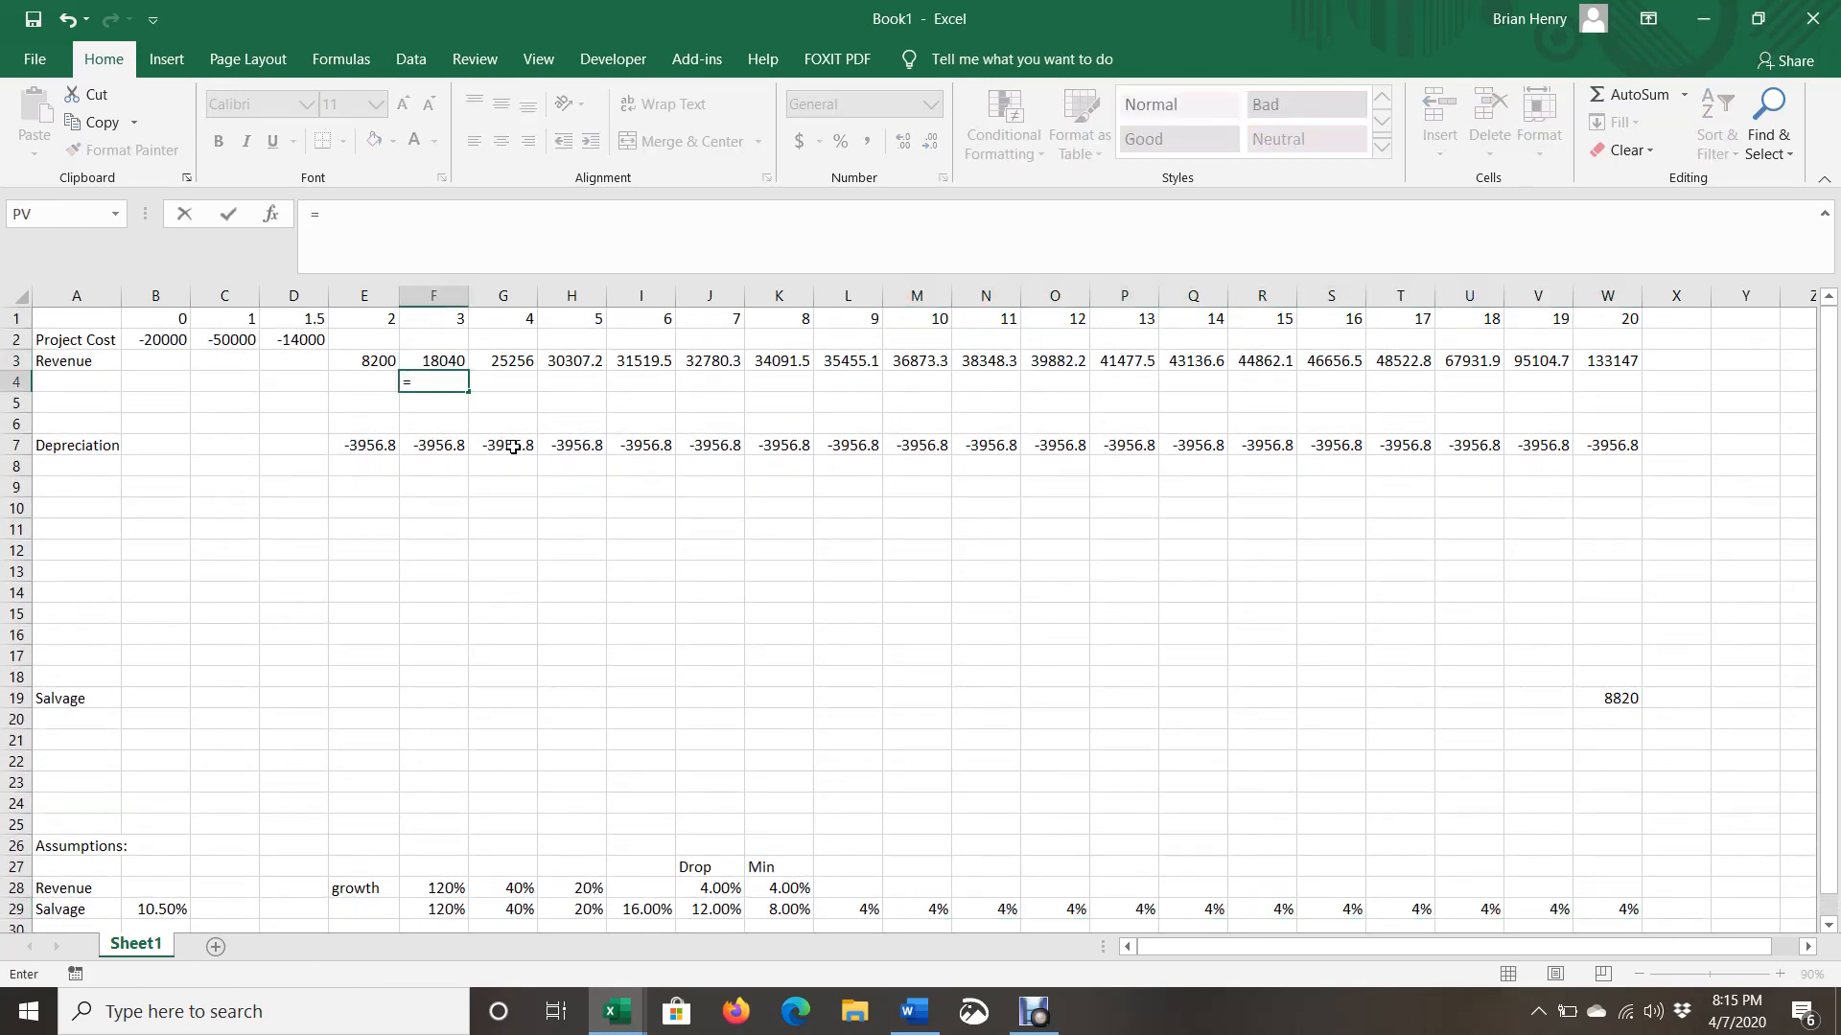
key(Left)
text(*(1)
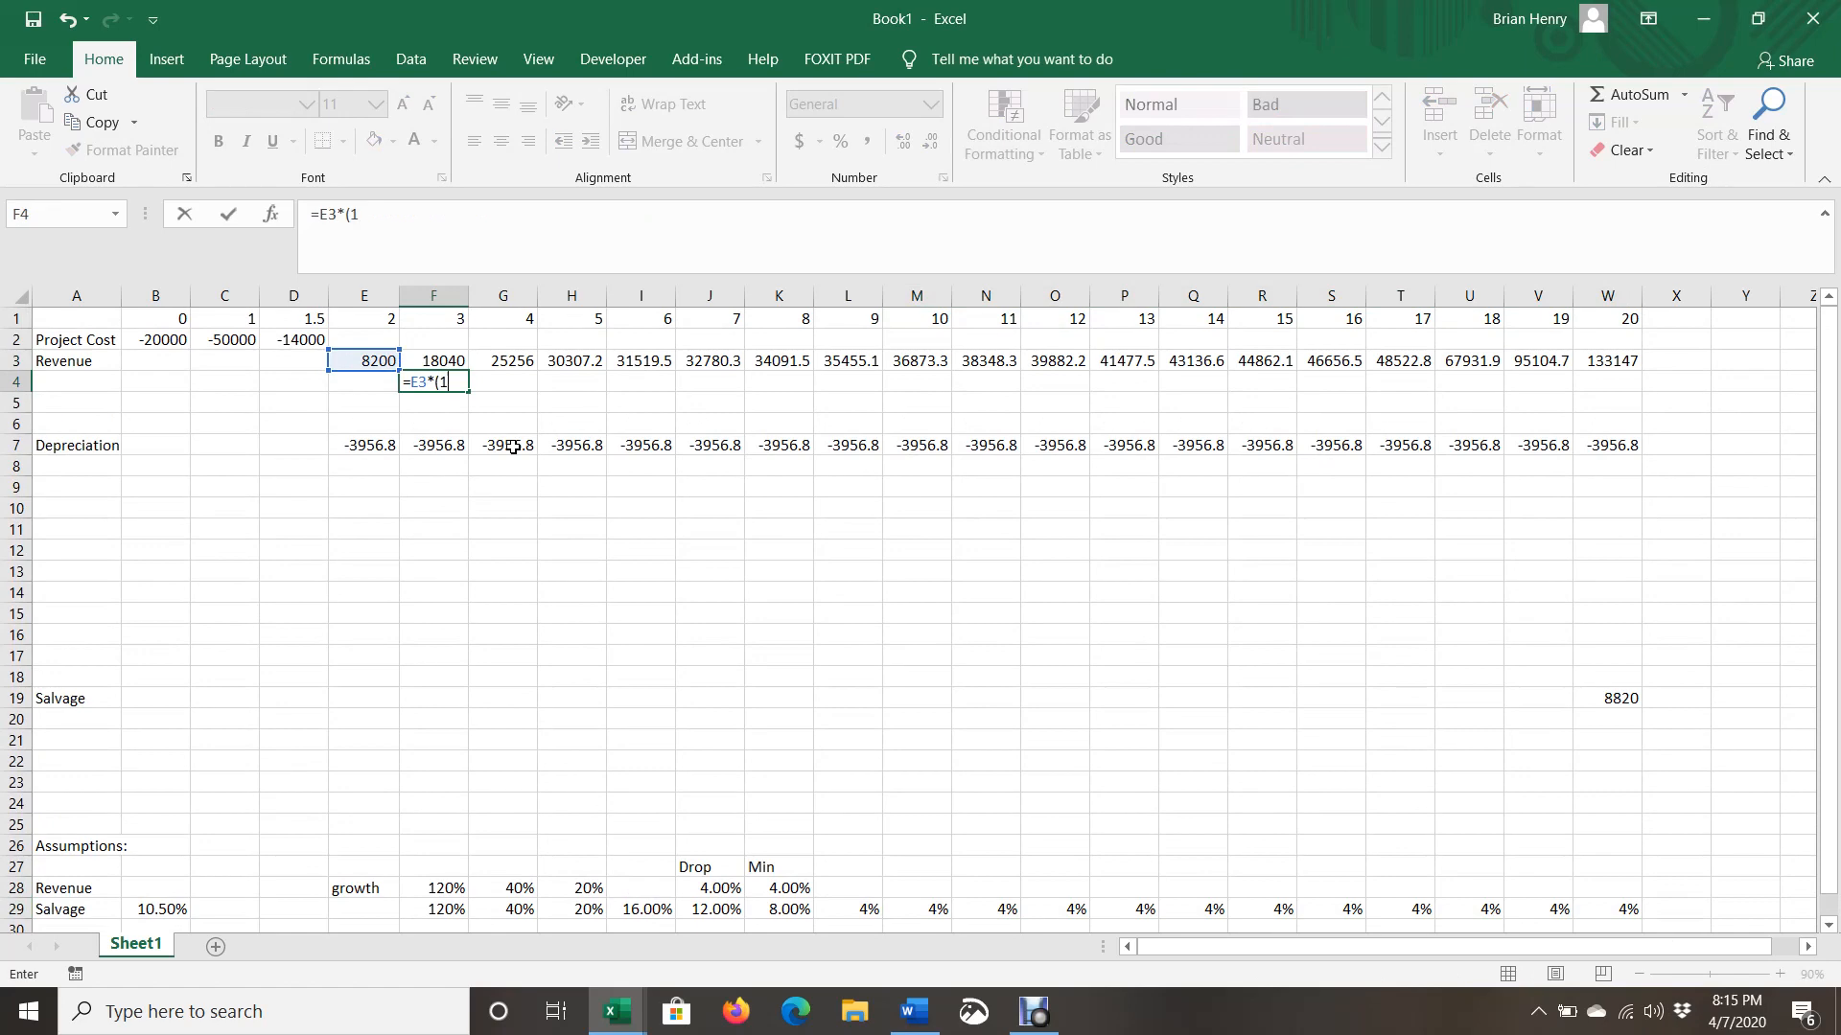
text(+)
click(436, 905)
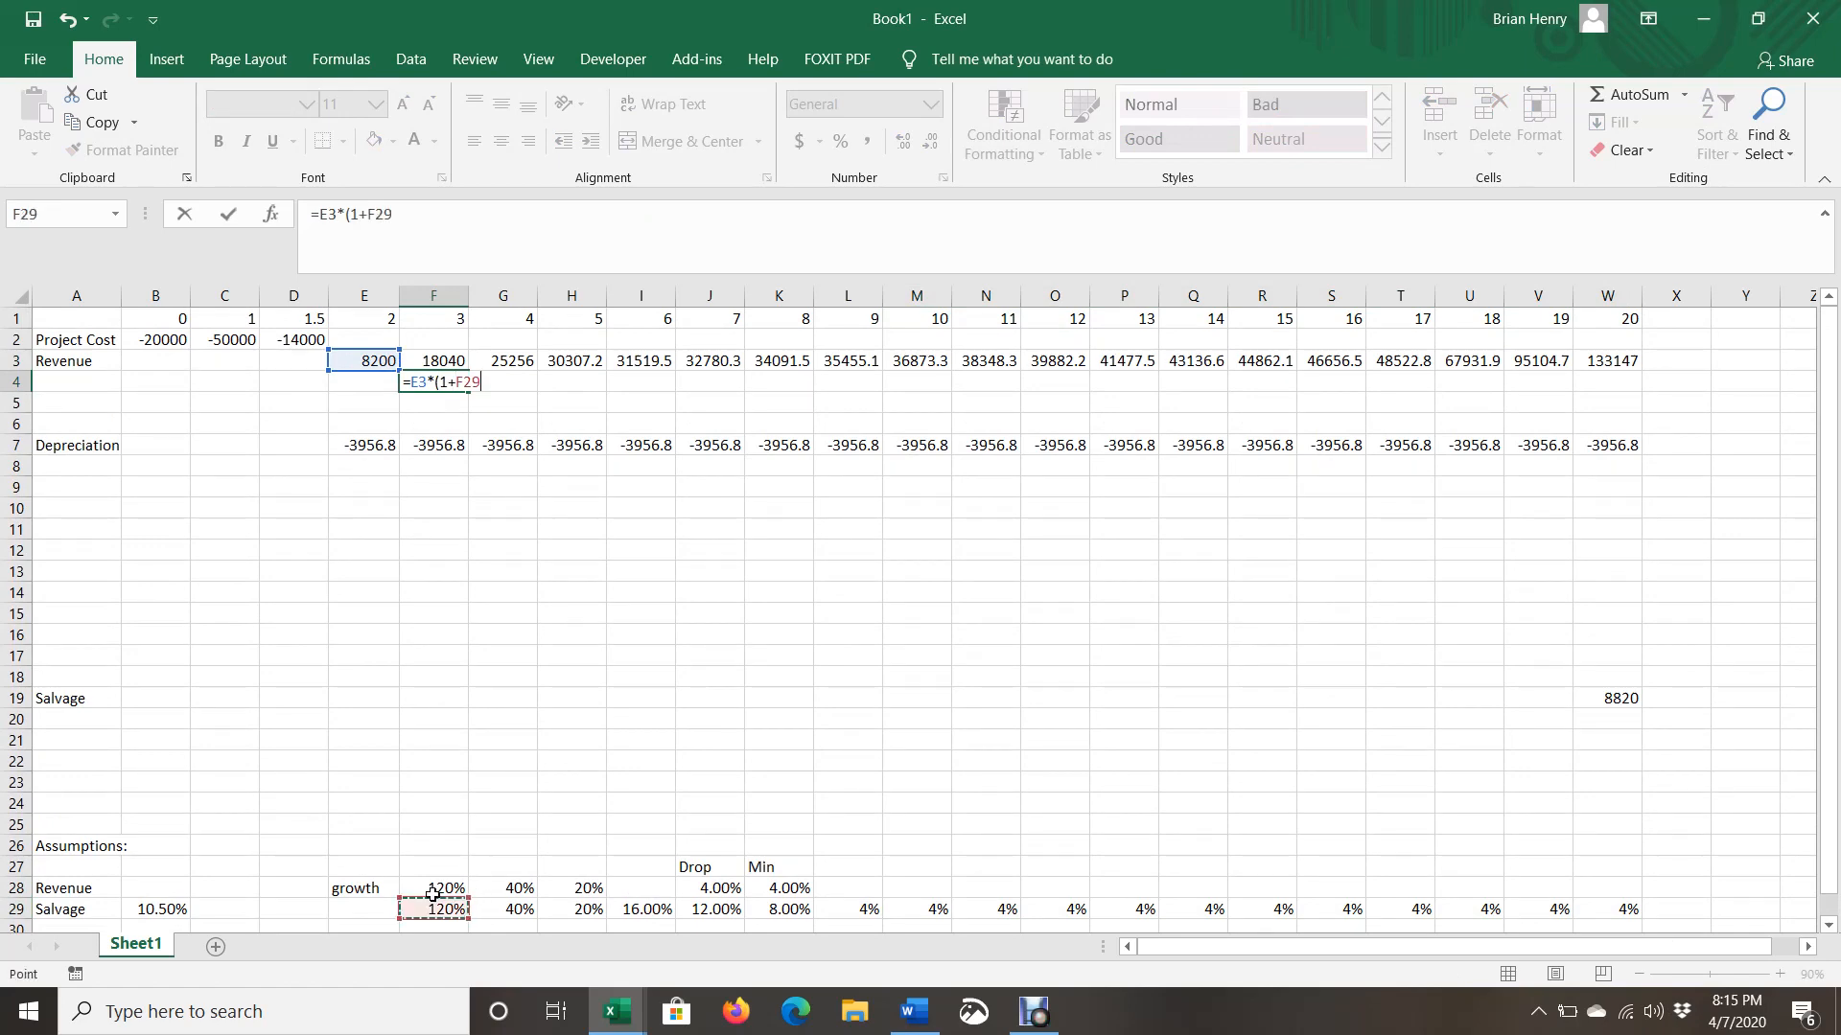
key(Return)
key(Return)
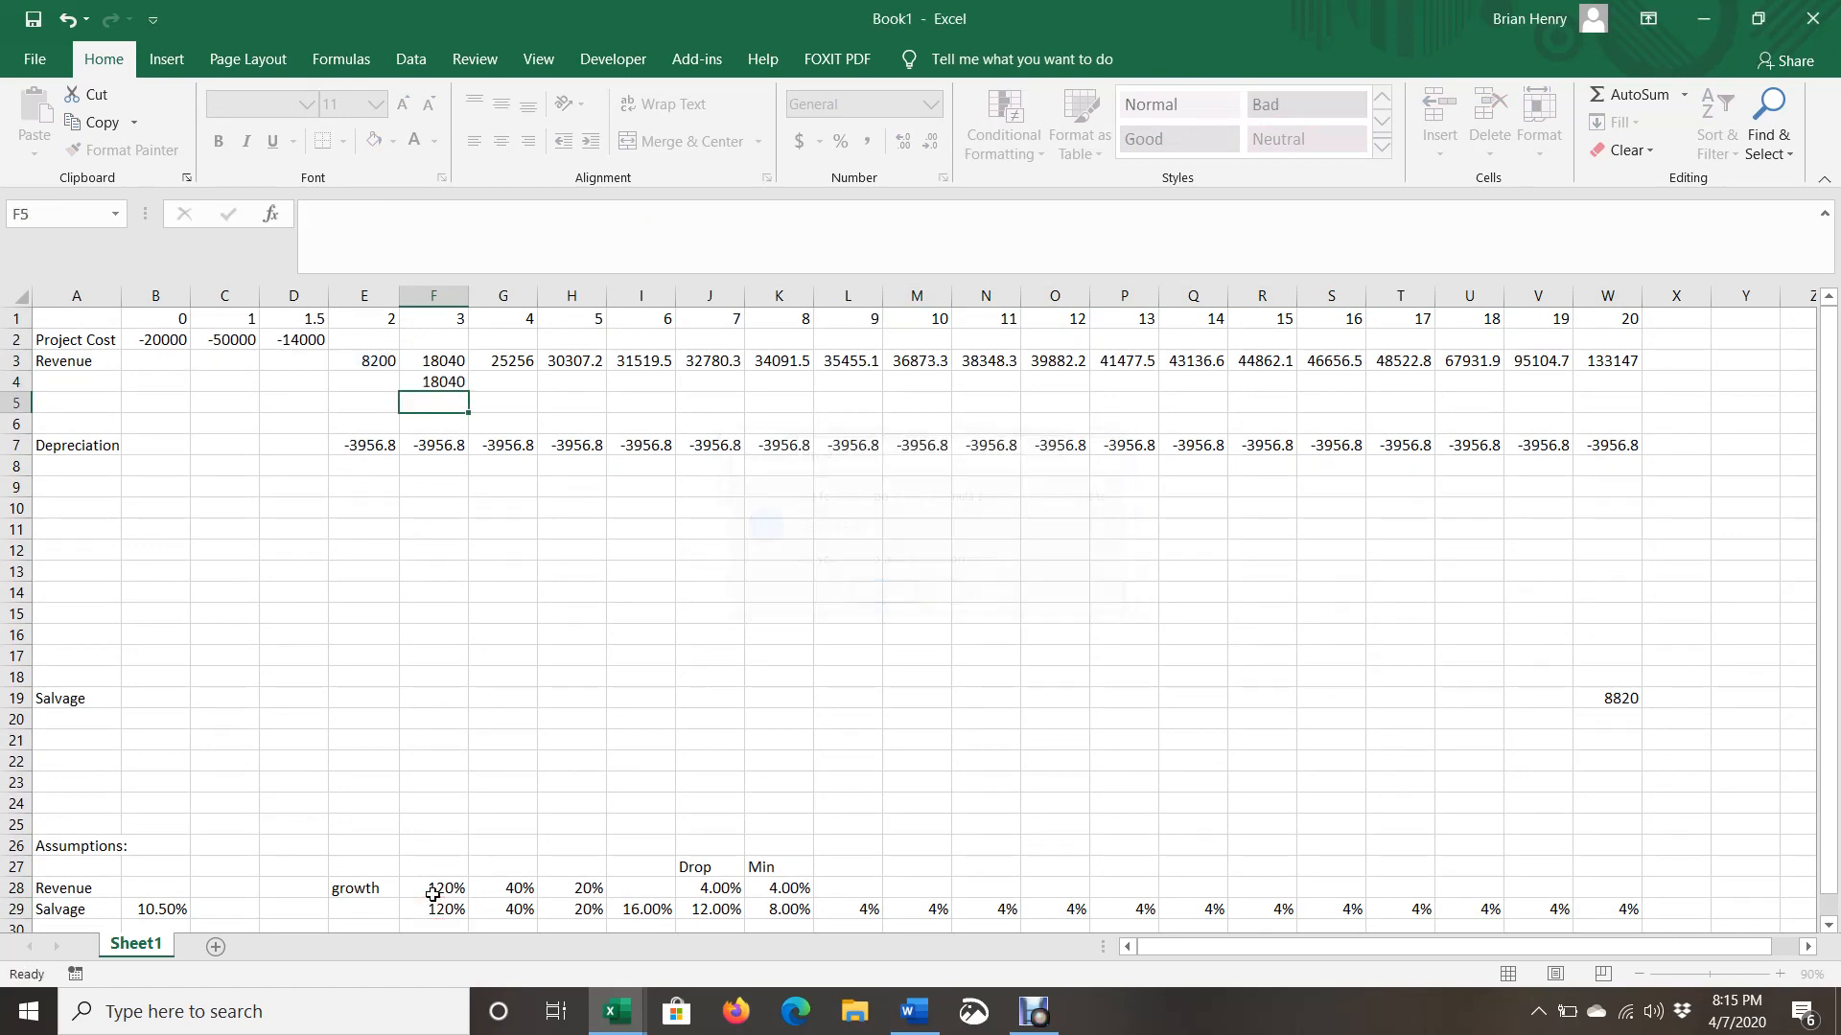
Fill the check revenue formula from F4 across through W4.
key(Up)
key(Up)
key(ctrl+Right)
key(Down)
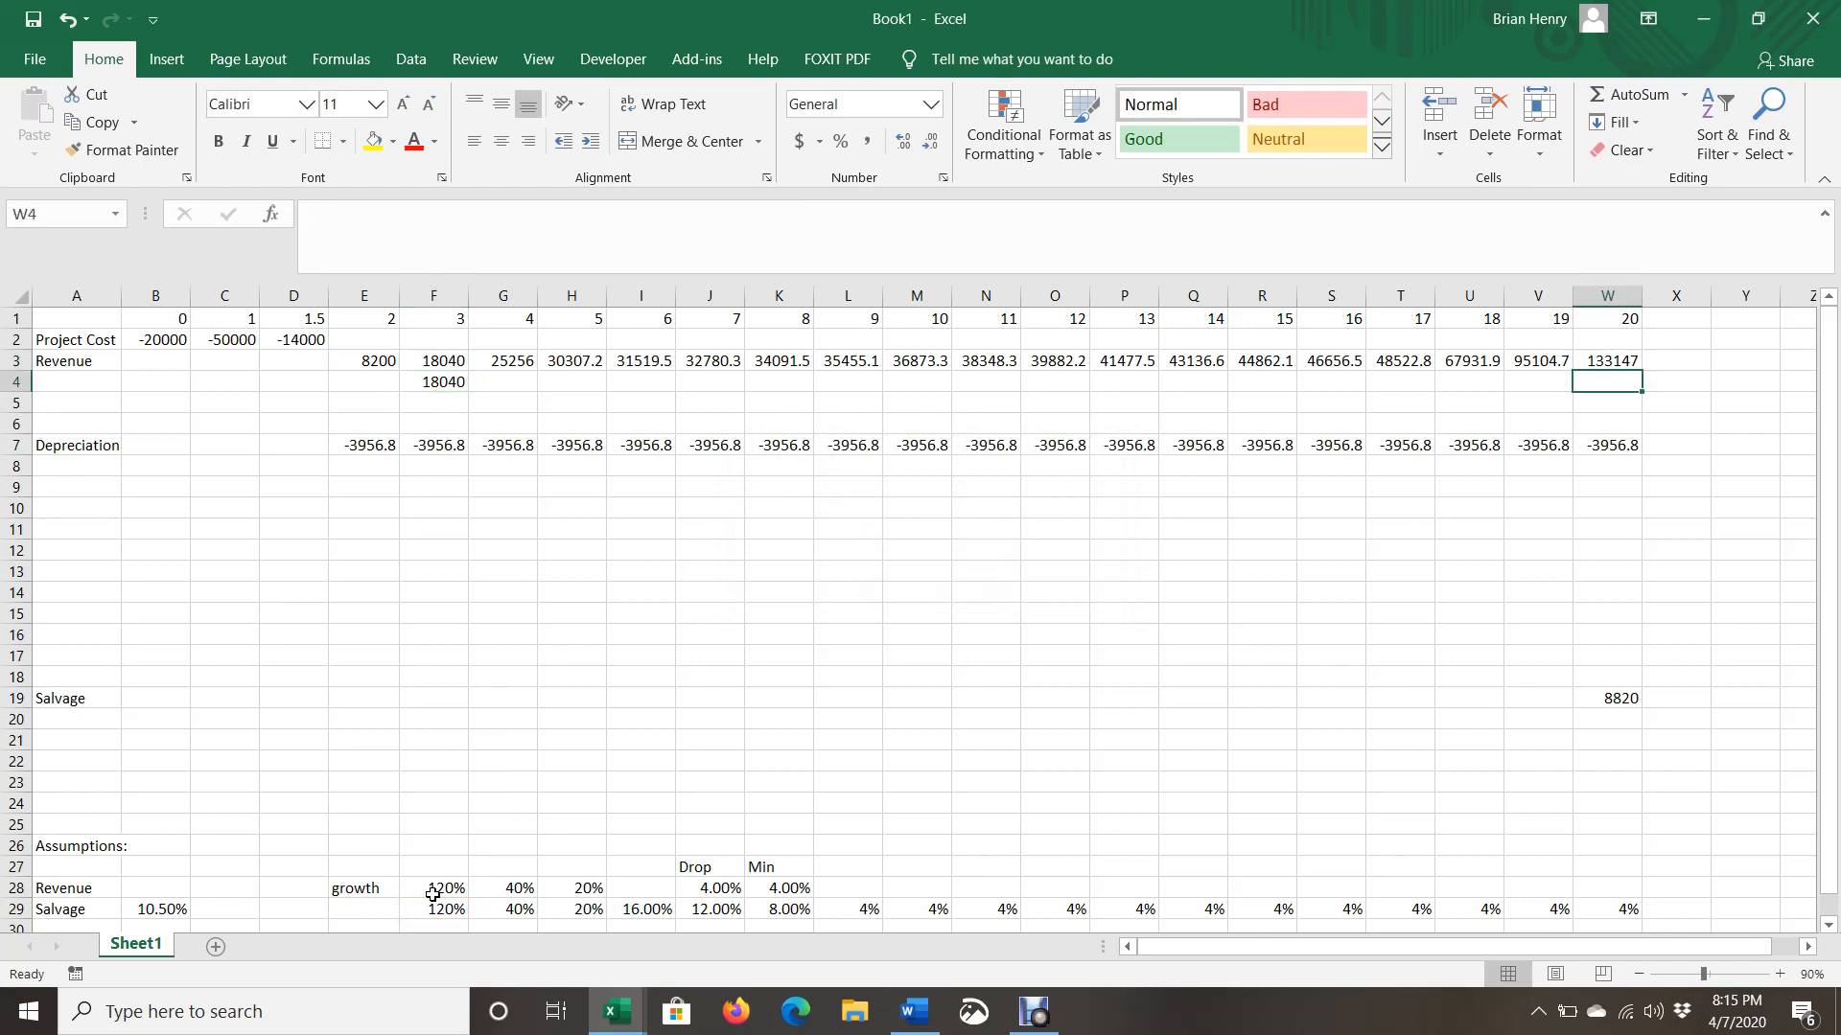
key(ctrl+shift+Left)
key(ctrl+r)
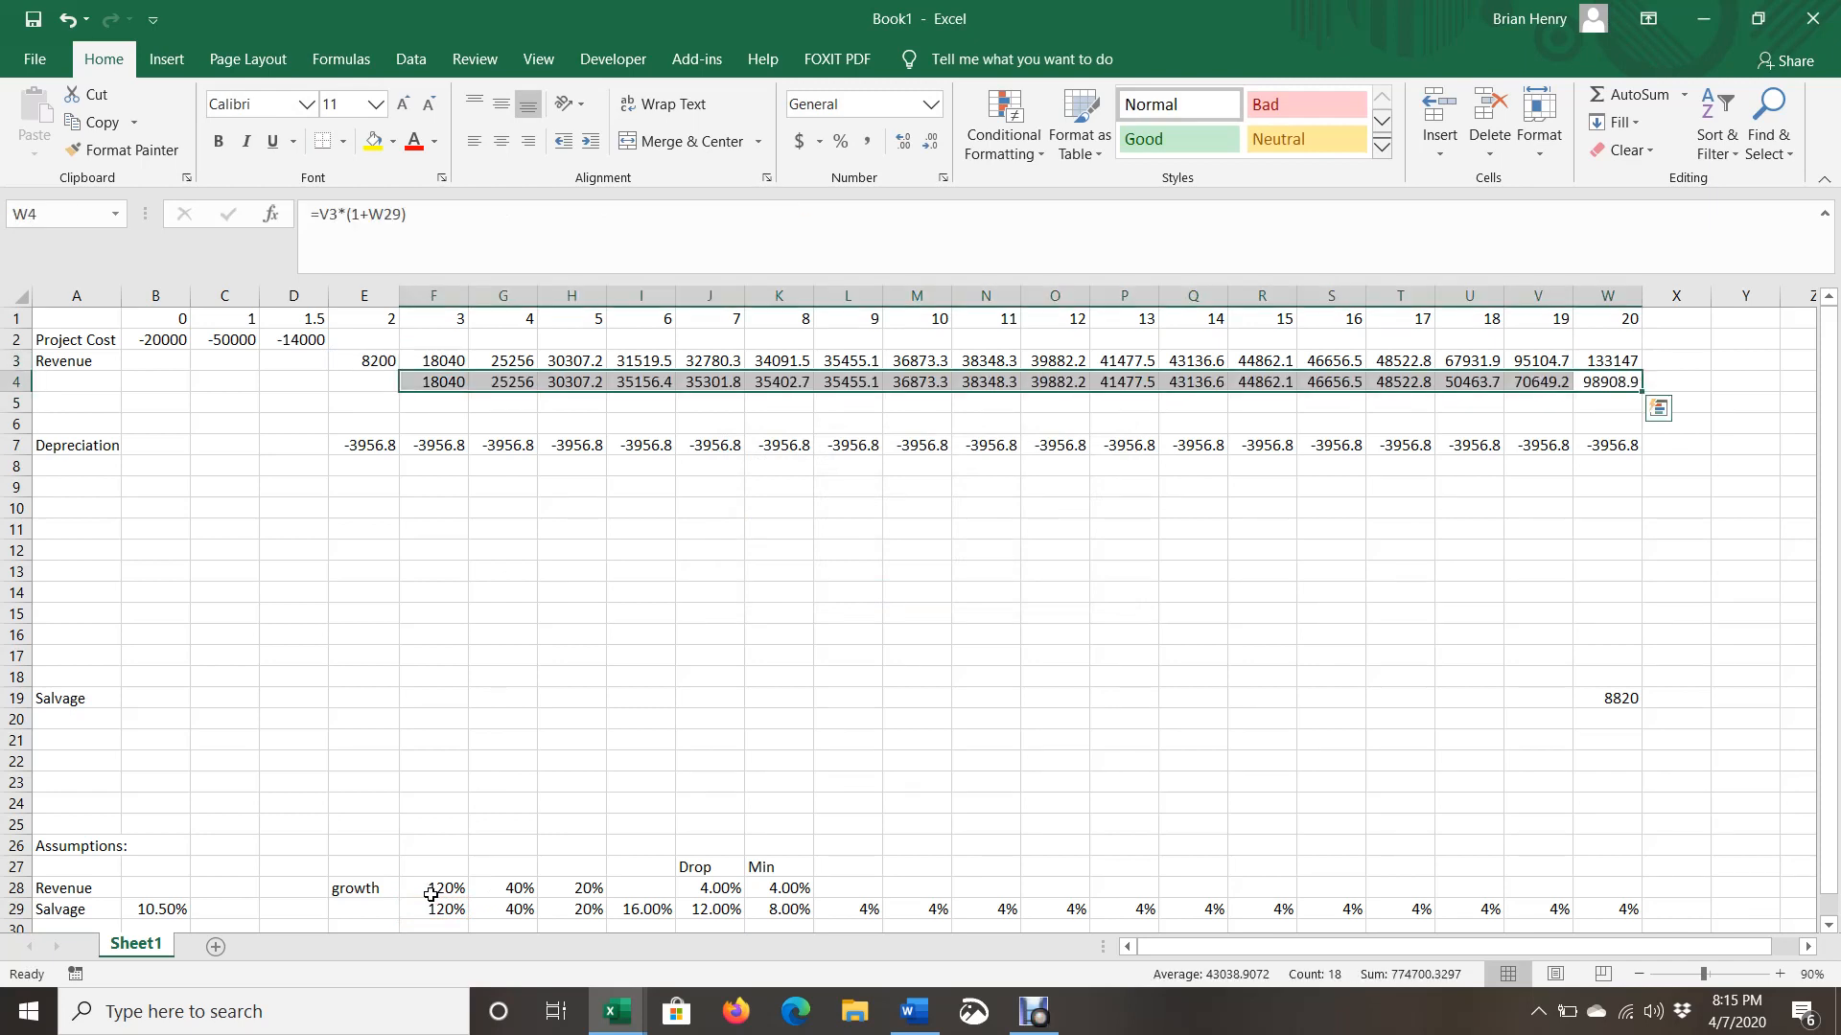
Compare the check revenue in row 4 with the modelled revenue in row 3 across the years.
key(Left)
key(Left)
key(Left)
key(Left)
key(Left)
key(Left)
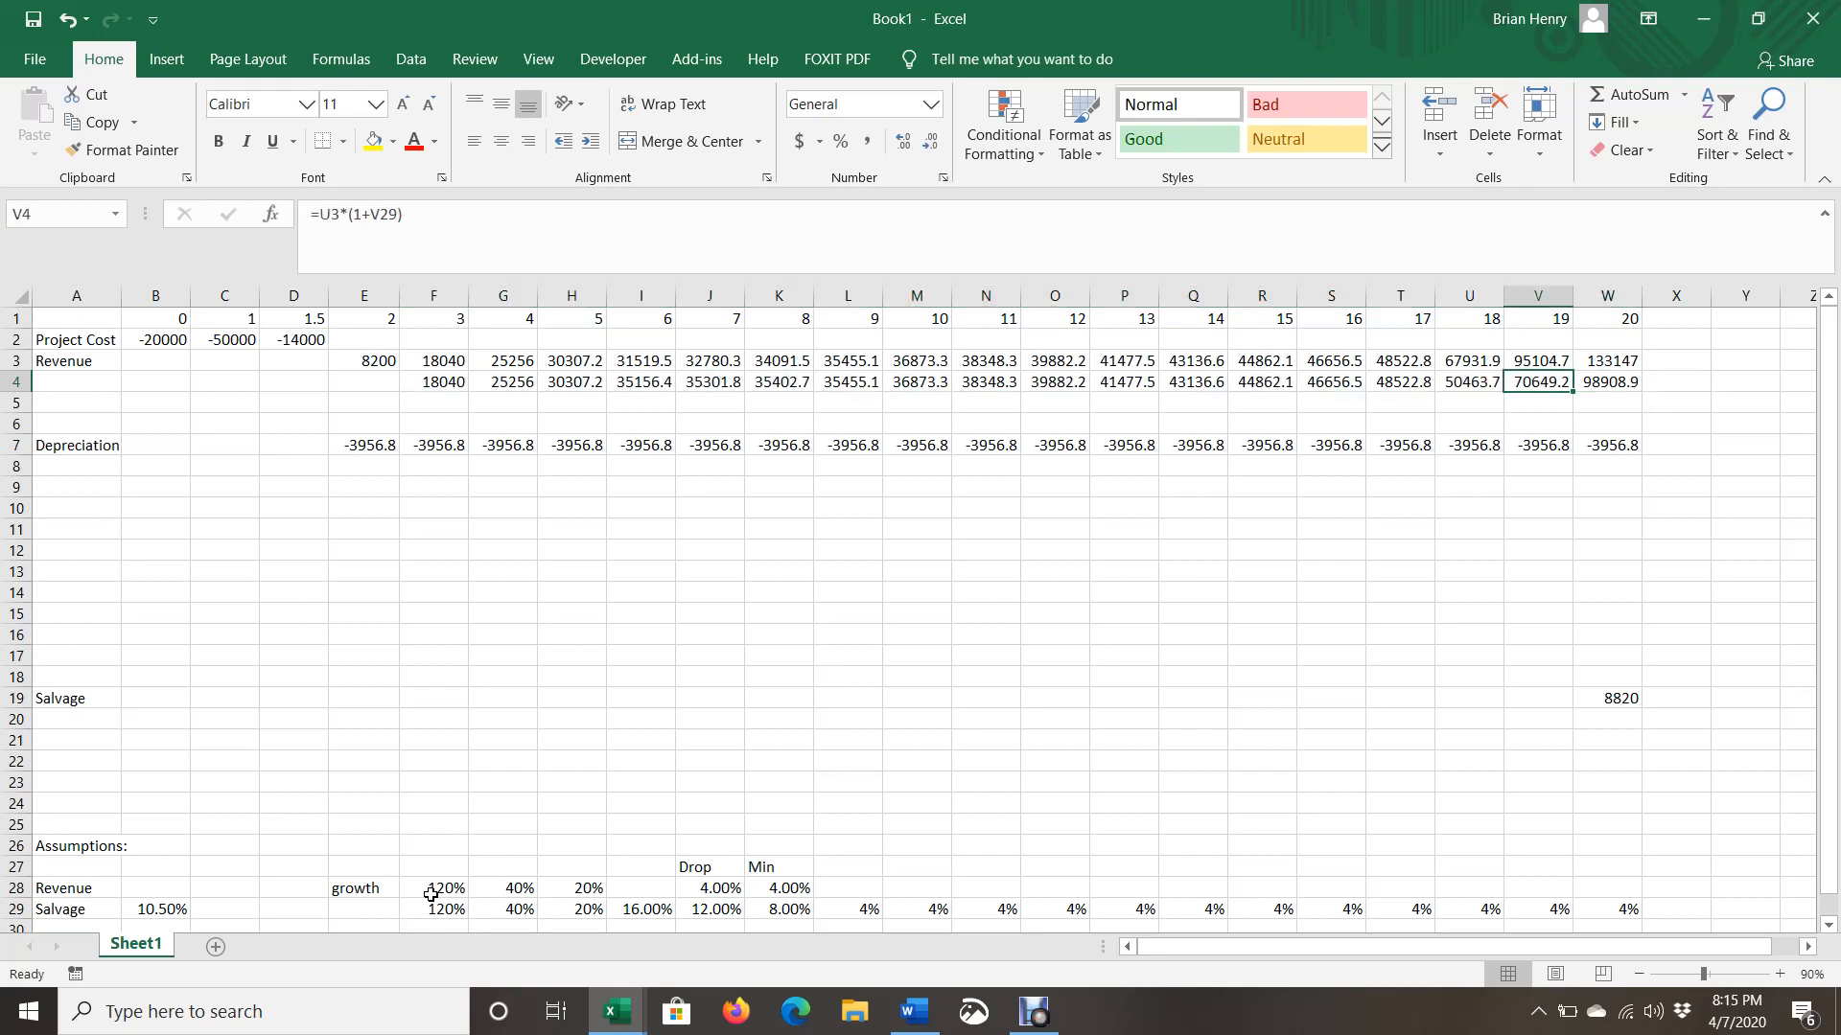
key(Left)
key(Left)
key(Left)
key(Left)
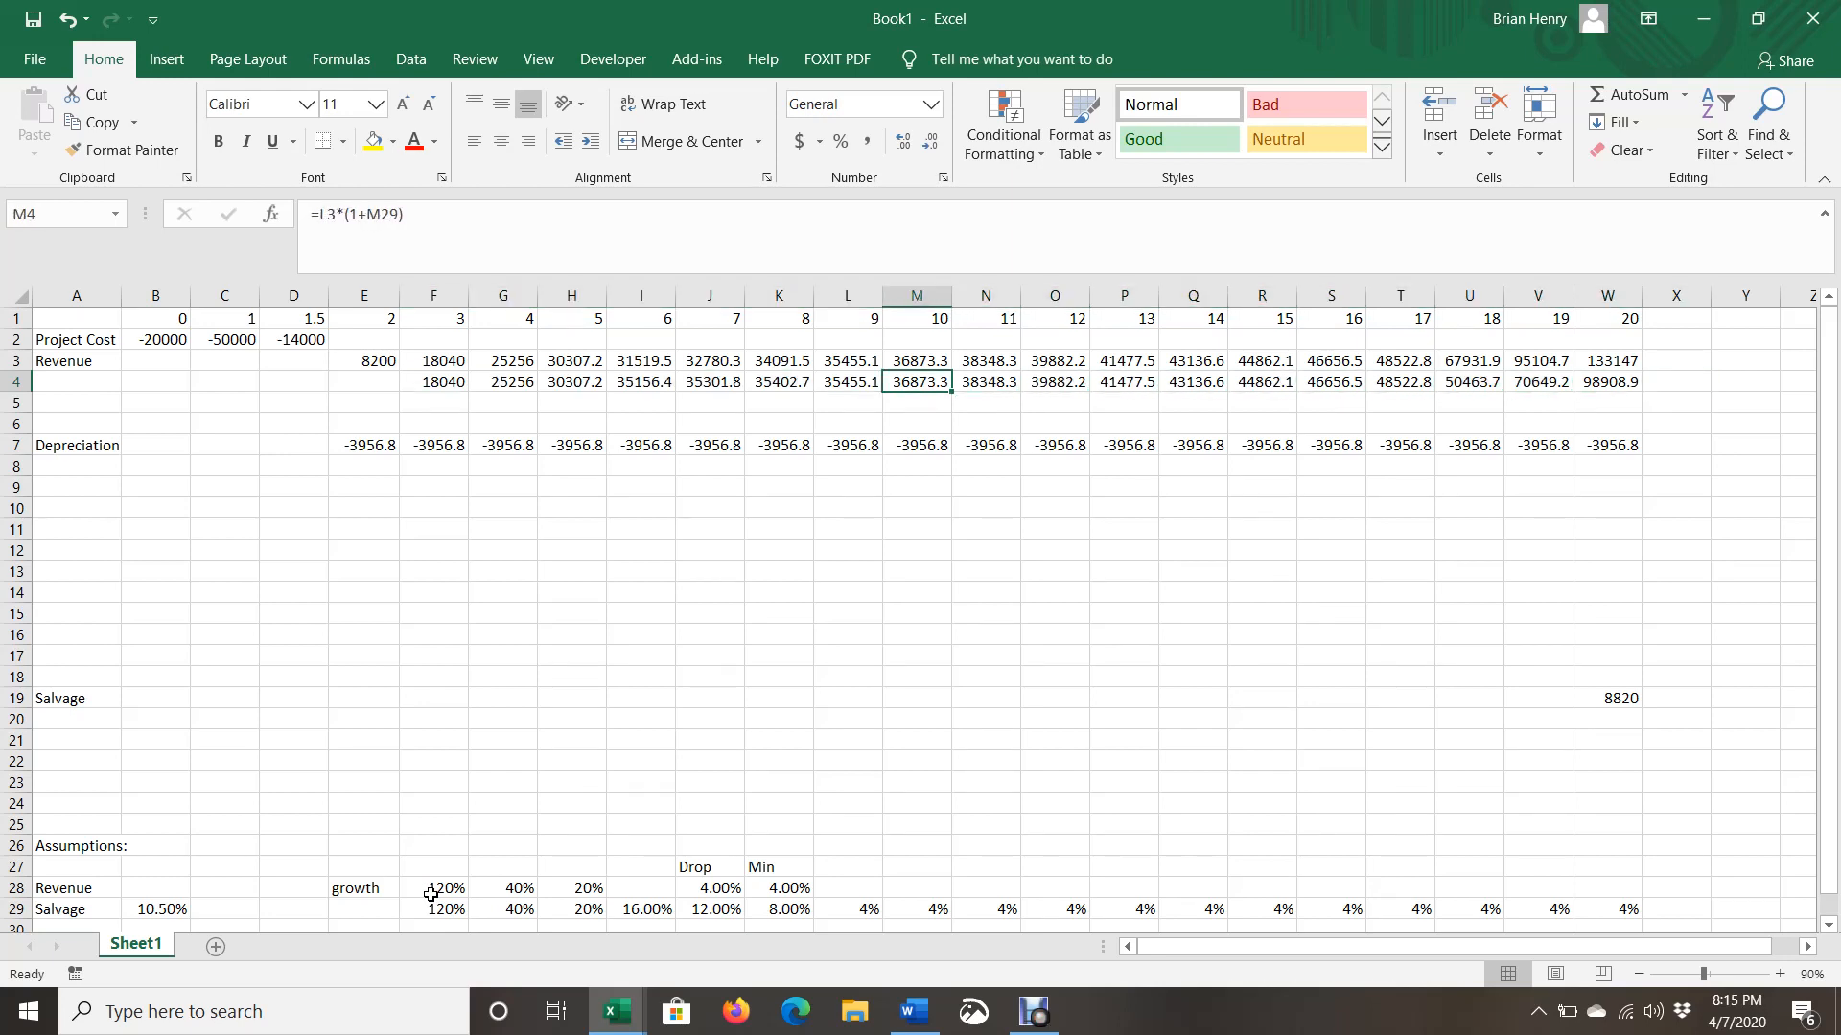
key(Right)
key(Right)
key(Right)
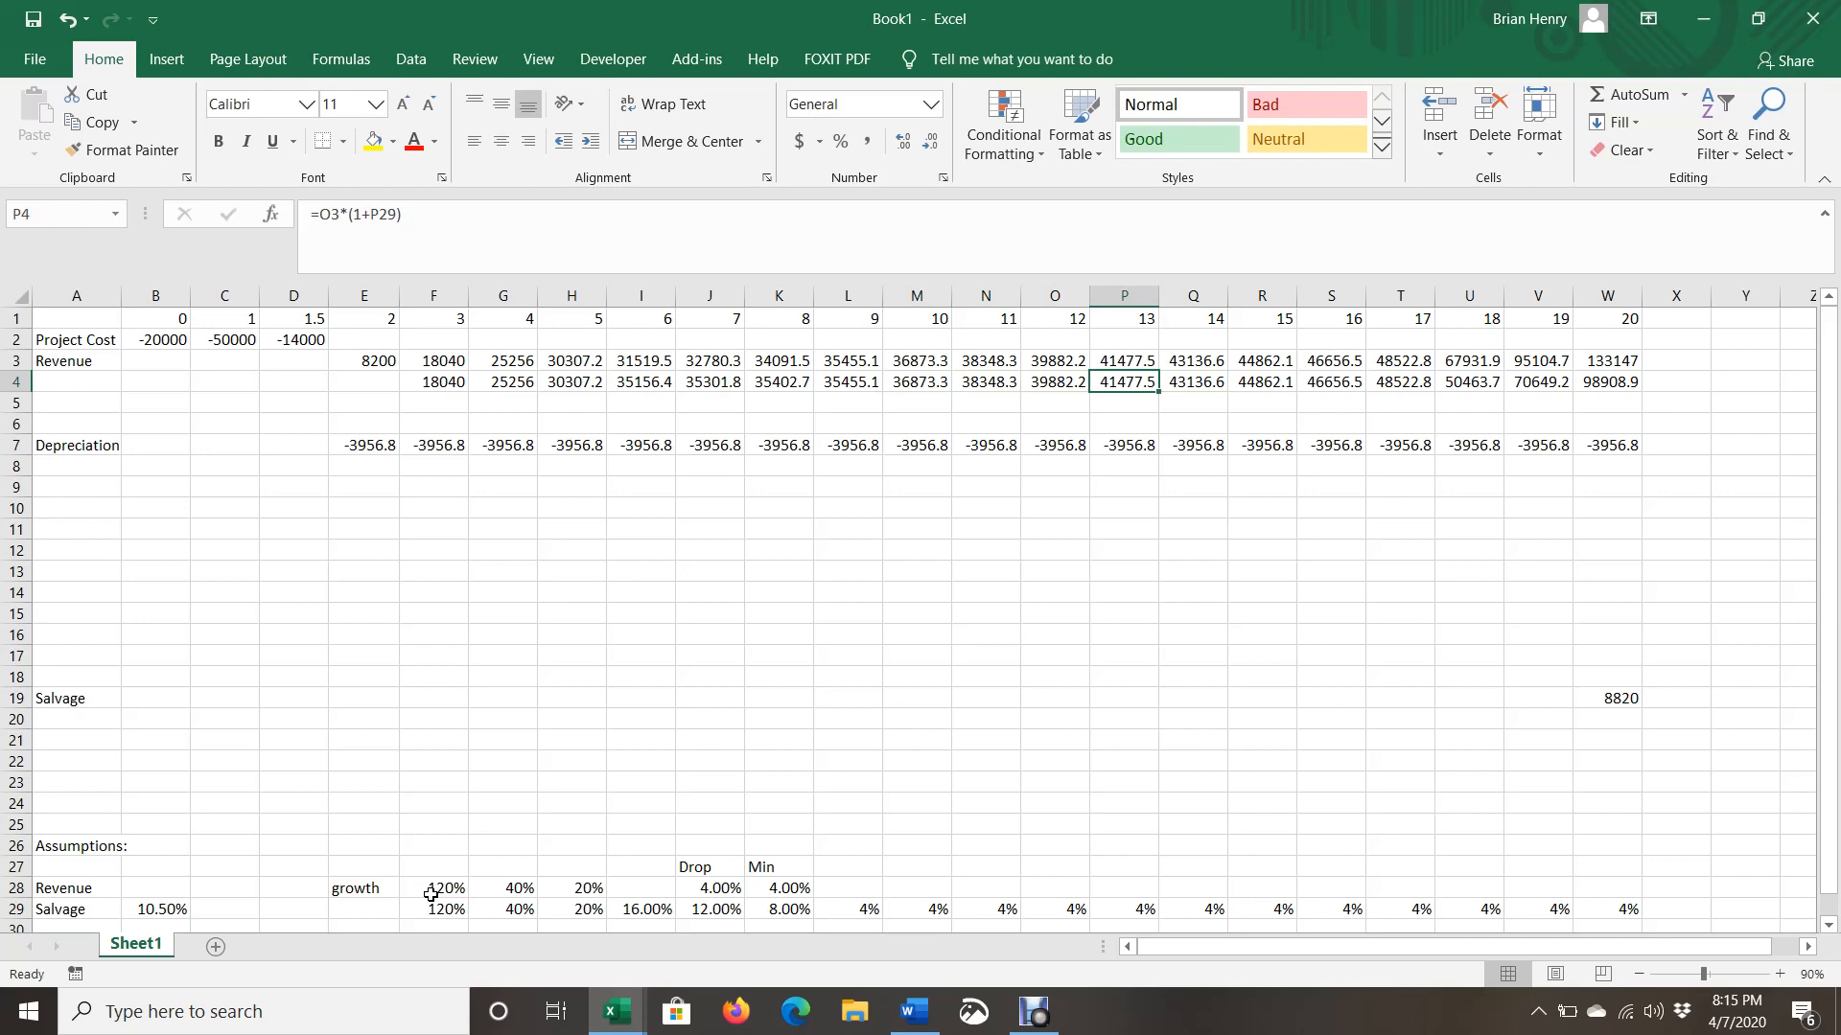
key(Right)
key(Right)
key(Right)
key(Right)
key(Right)
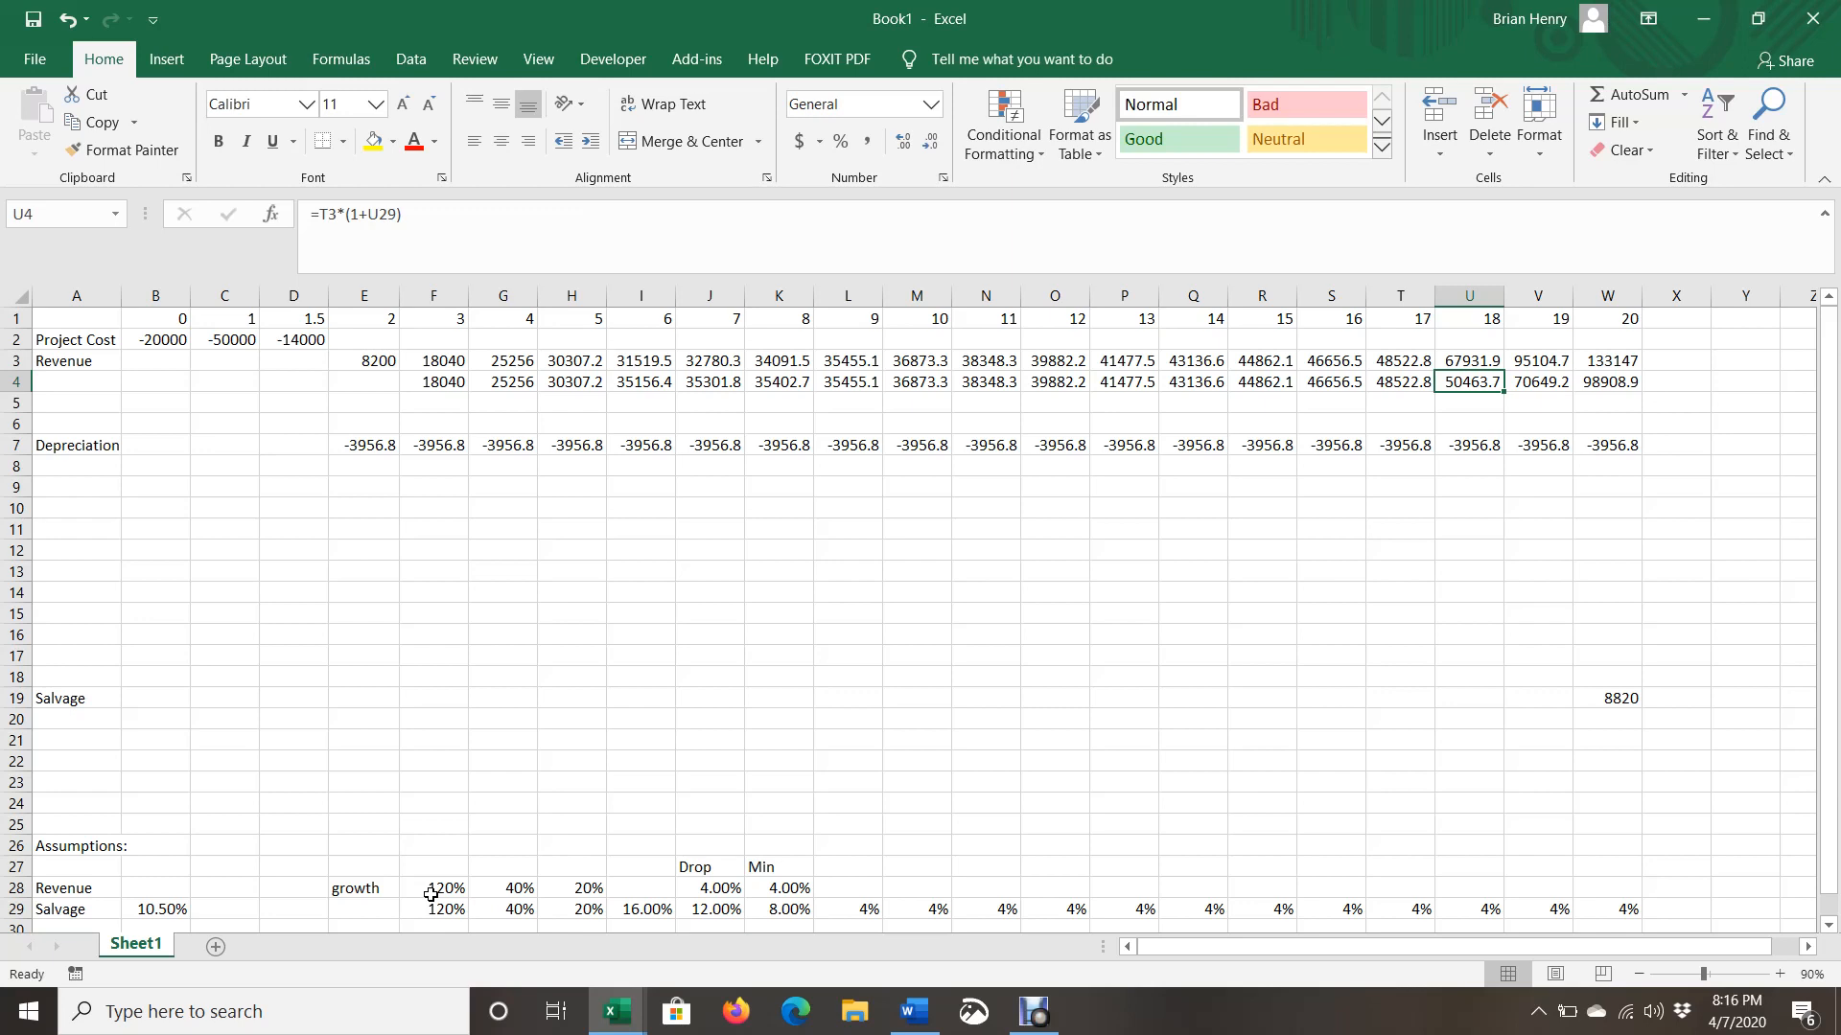
Examine the revenue formulas in row 3 from U3 back to F3, checking their year references.
key(Up)
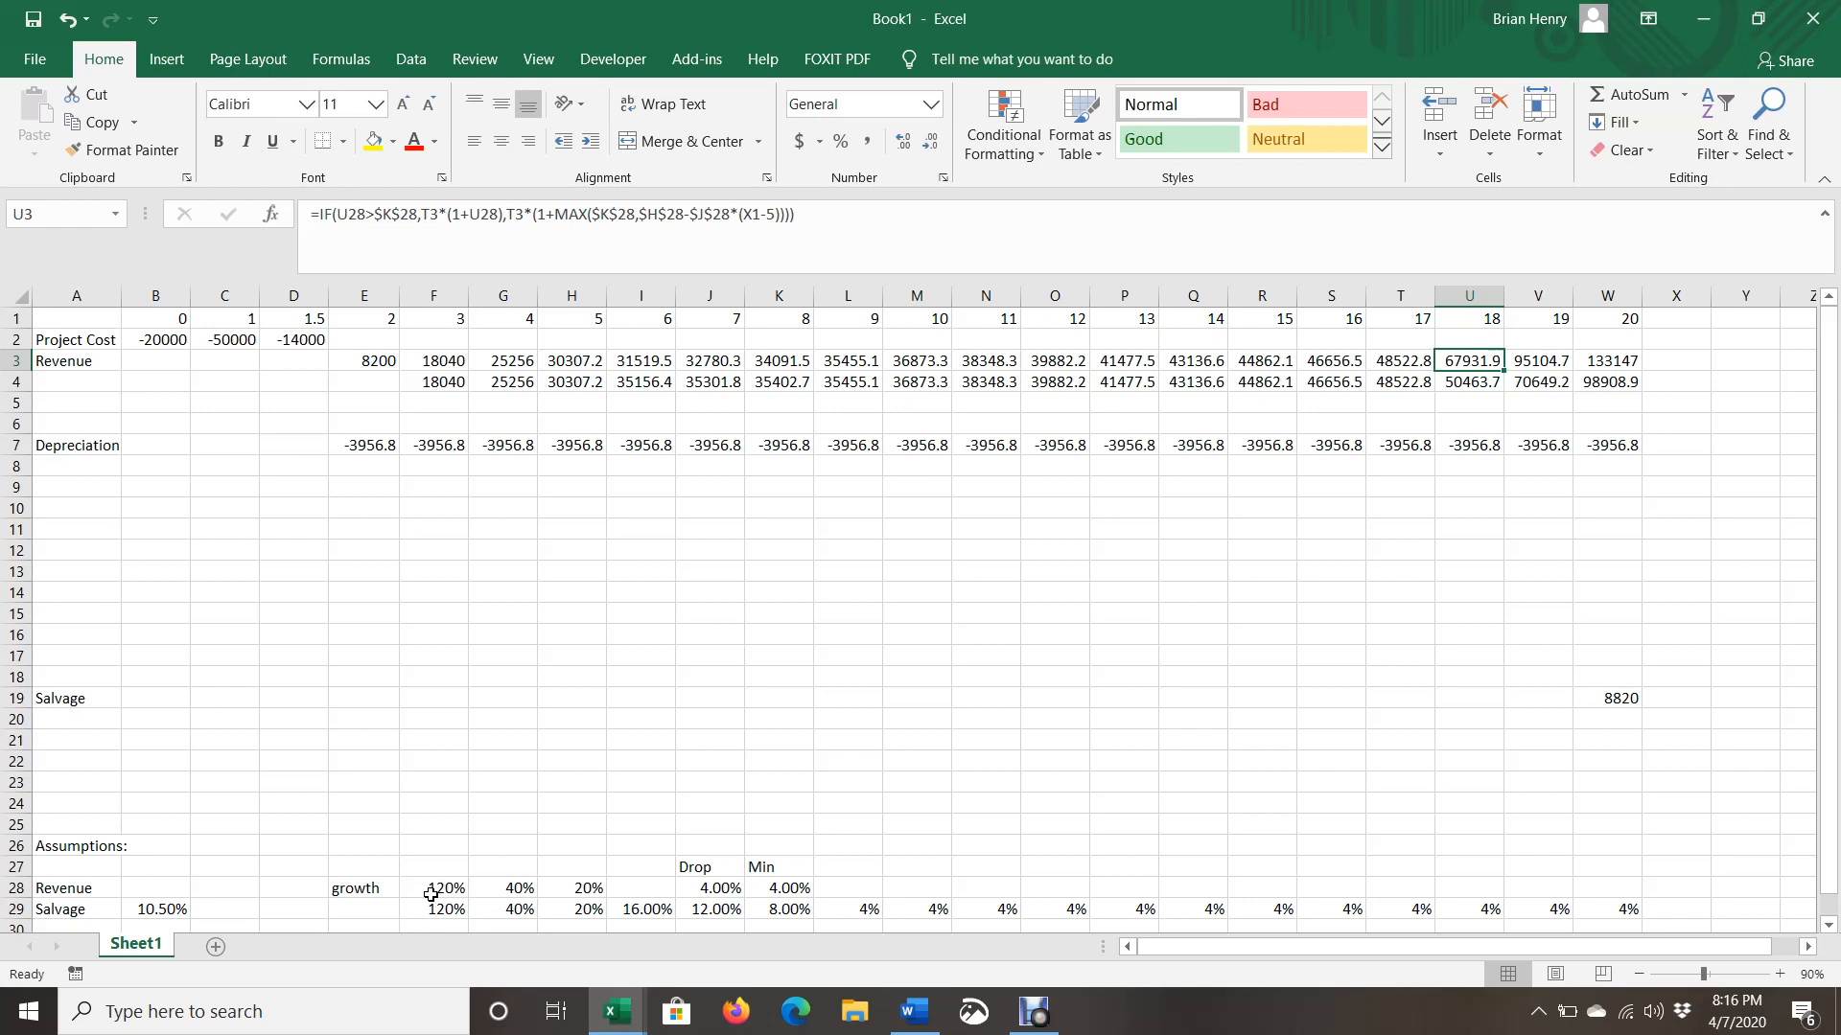
key(Left)
key(Left)
key(Left)
key(Left)
key(Left)
key(Left)
key(Left)
key(Left)
key(Left)
key(Left)
key(Left)
key(Left)
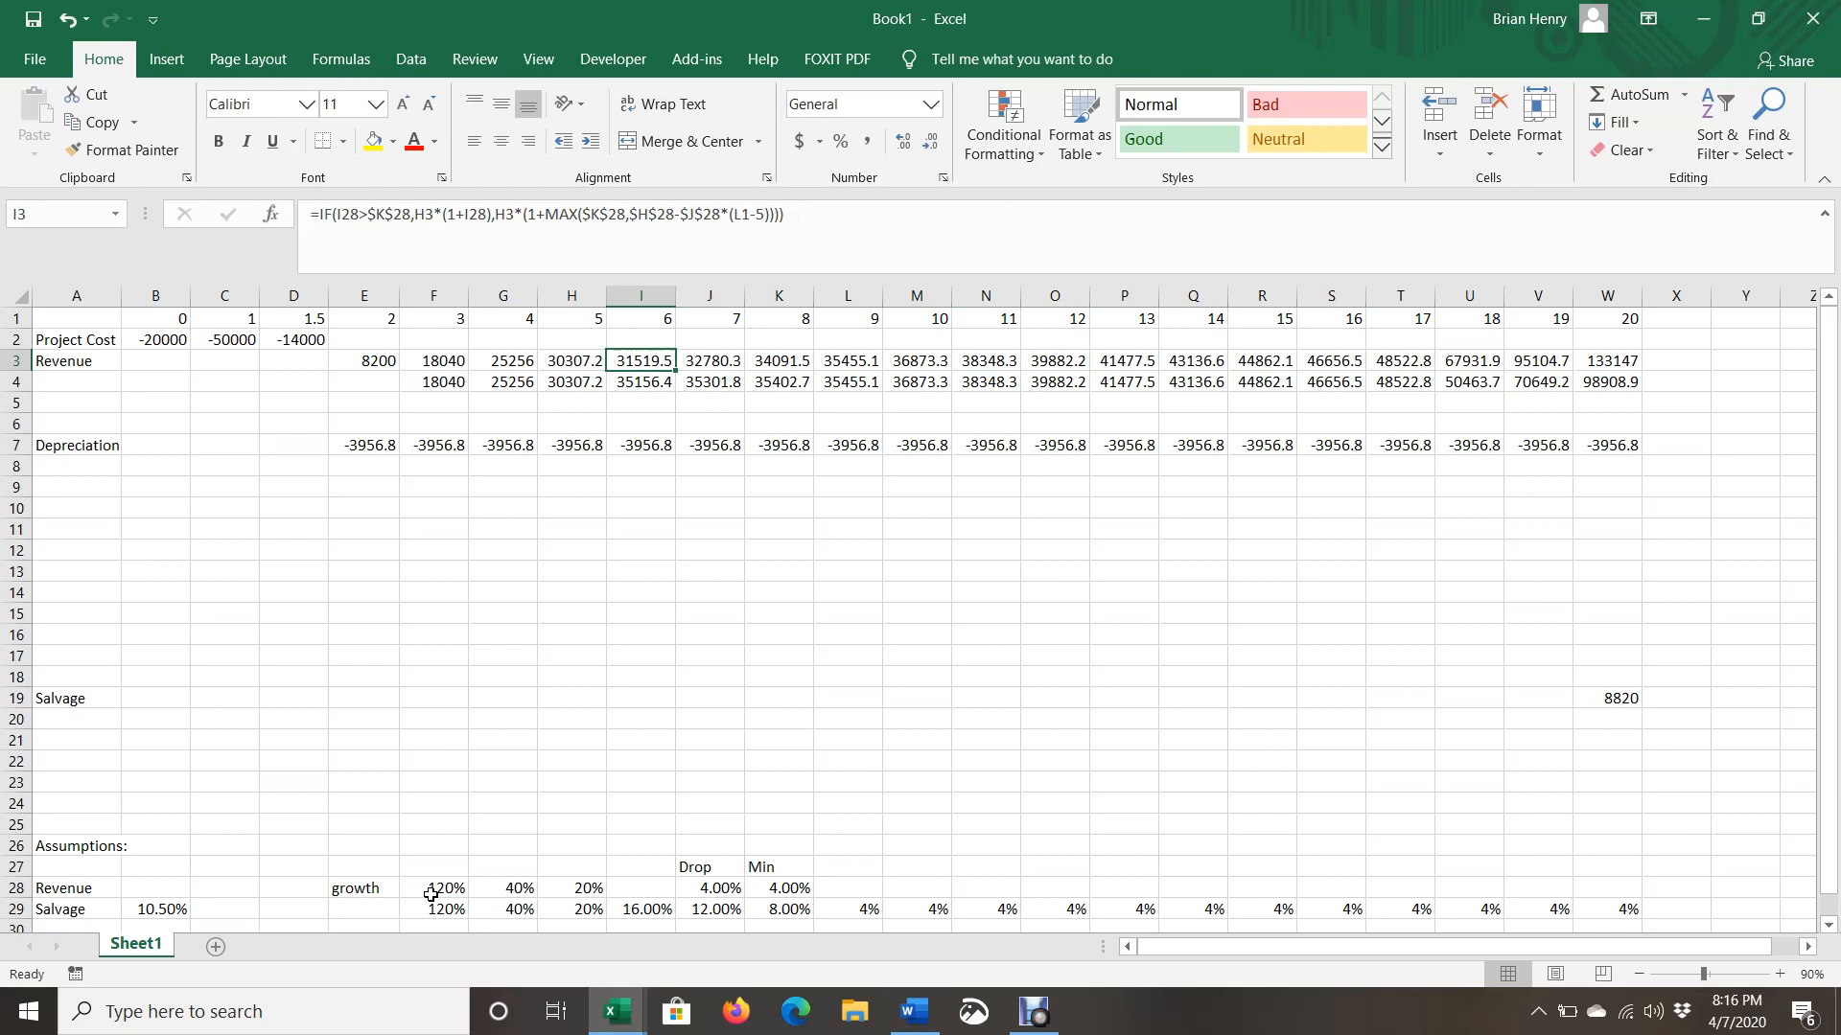
key(Left)
key(Left)
key(Left)
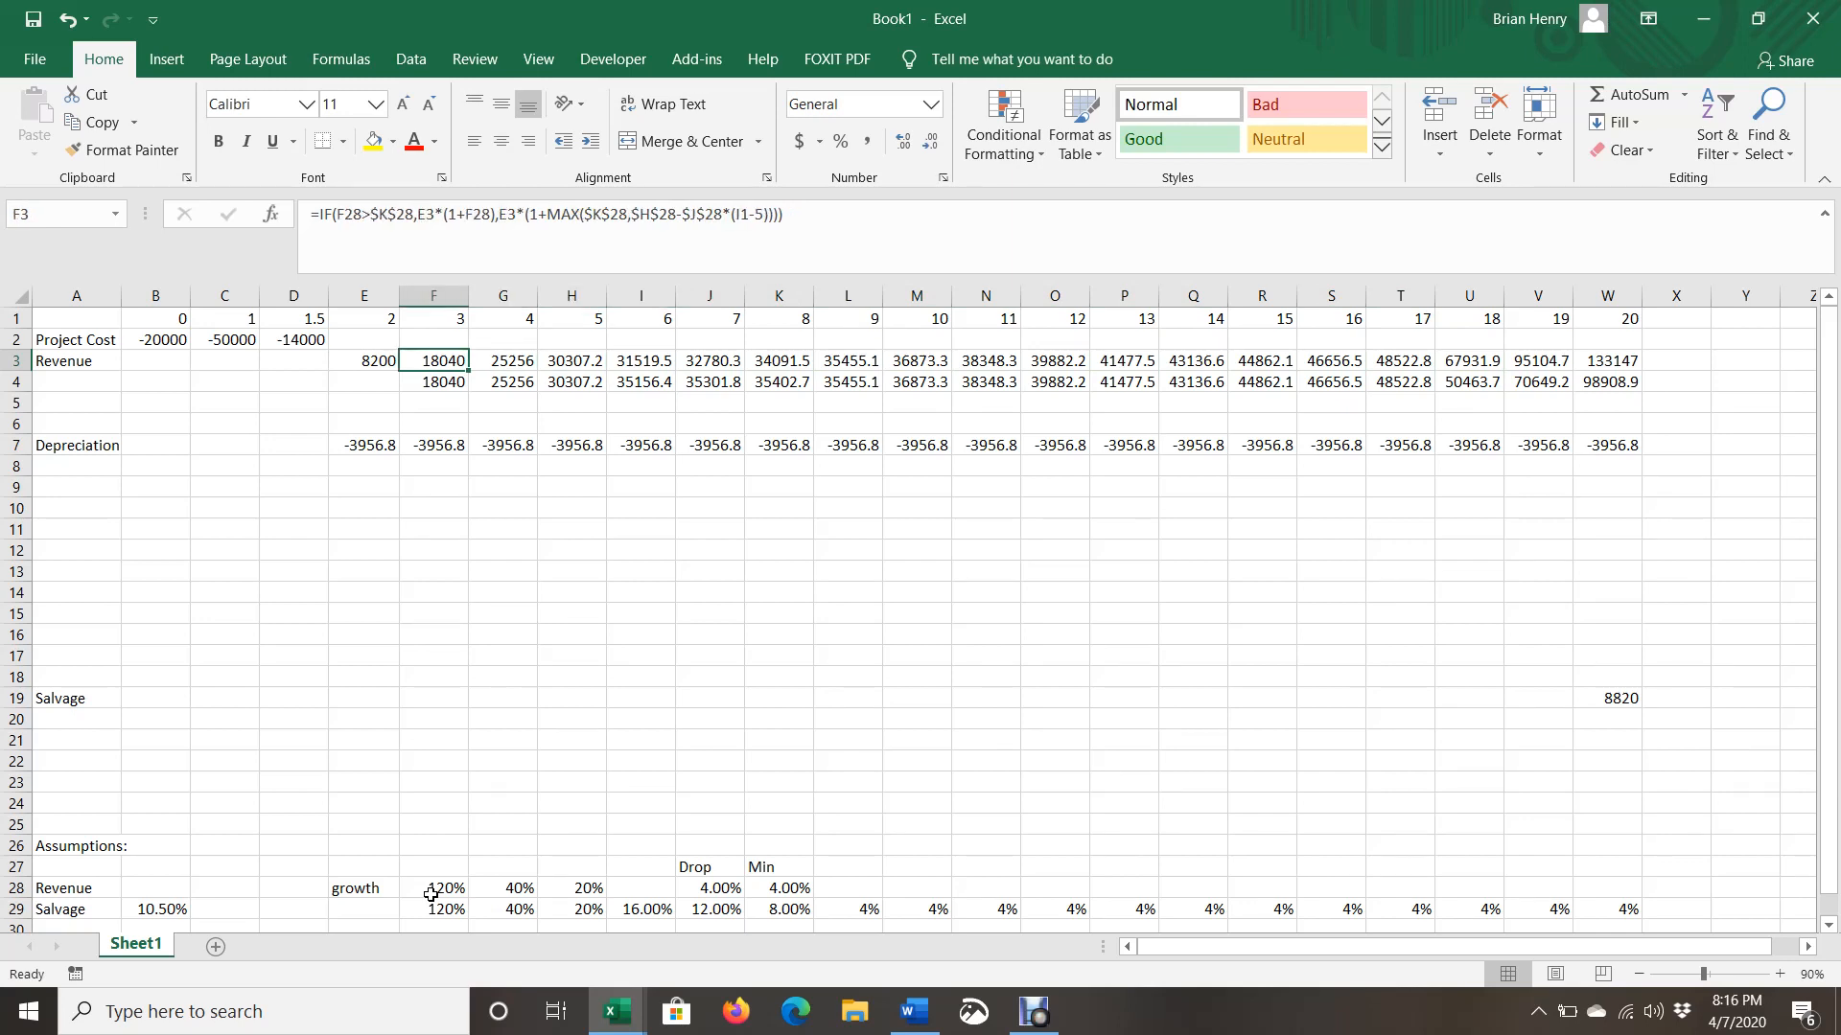
Correct the year reference in F3's revenue formula to F1 and fill the formula across through W3.
click(740, 214)
key(BackSpace)
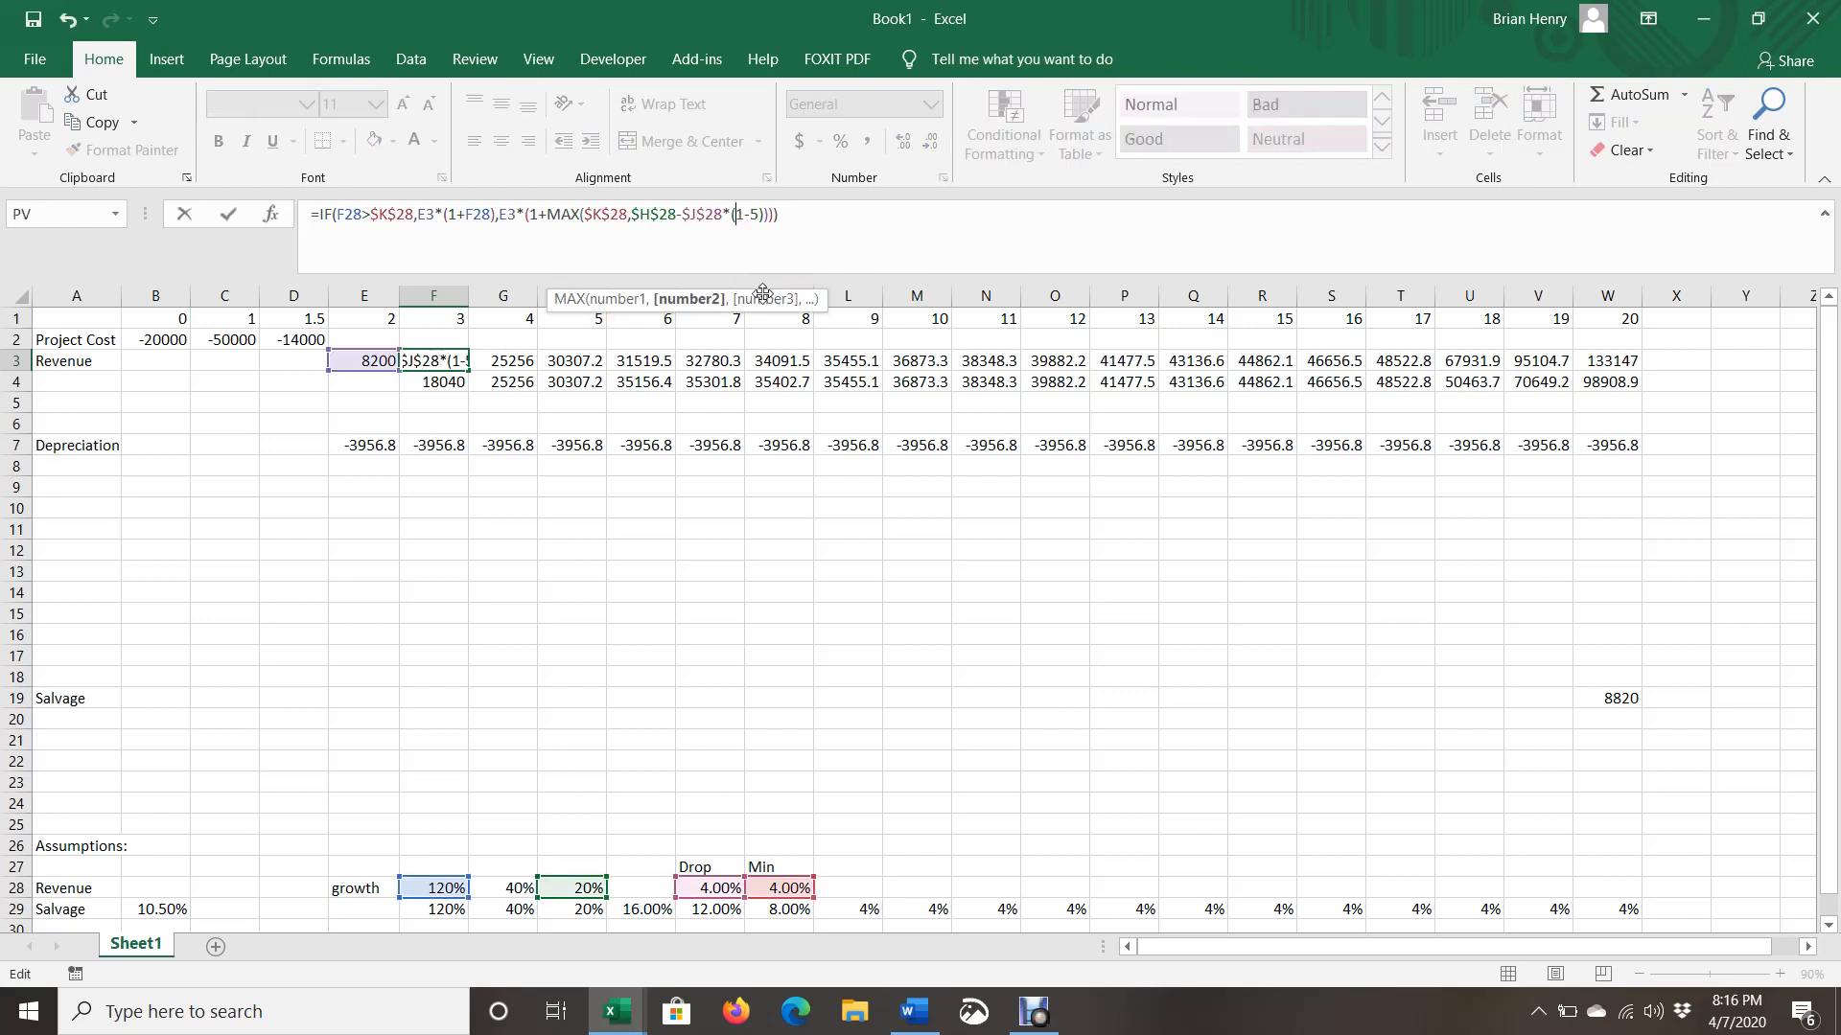
text(f)
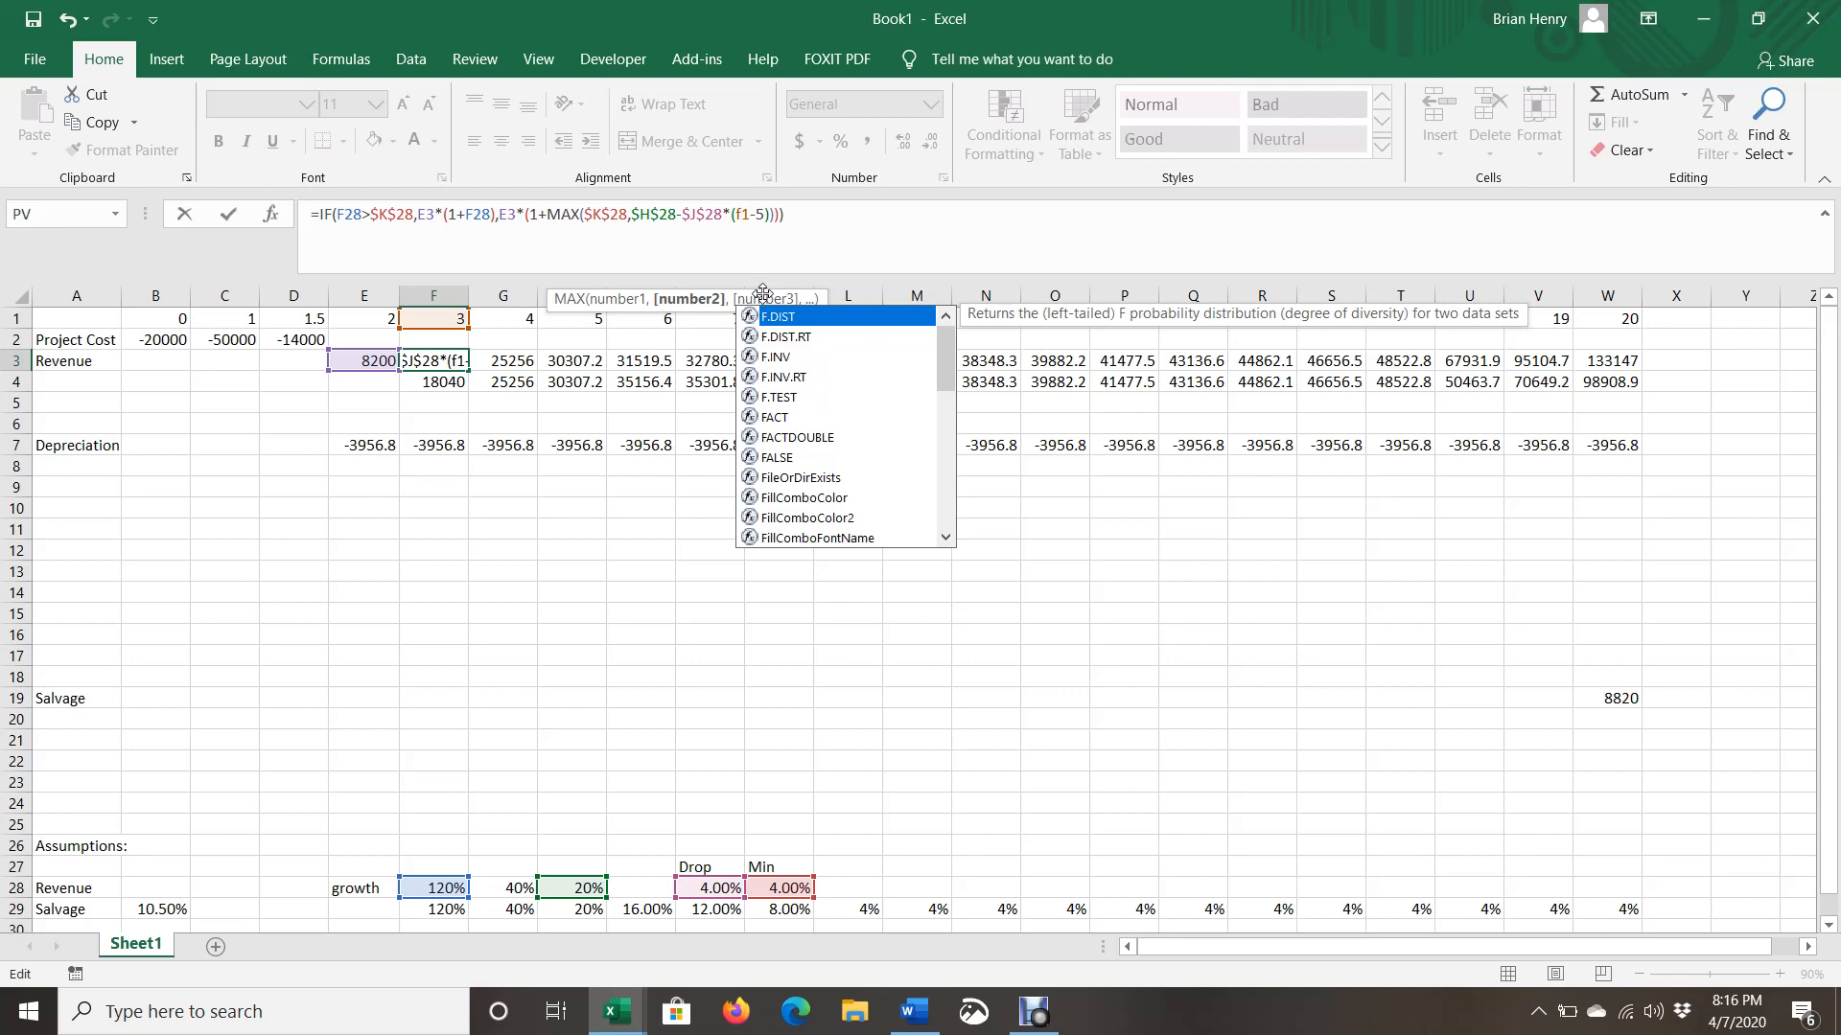
key(Return)
key(Up)
key(ctrl+shift+Right)
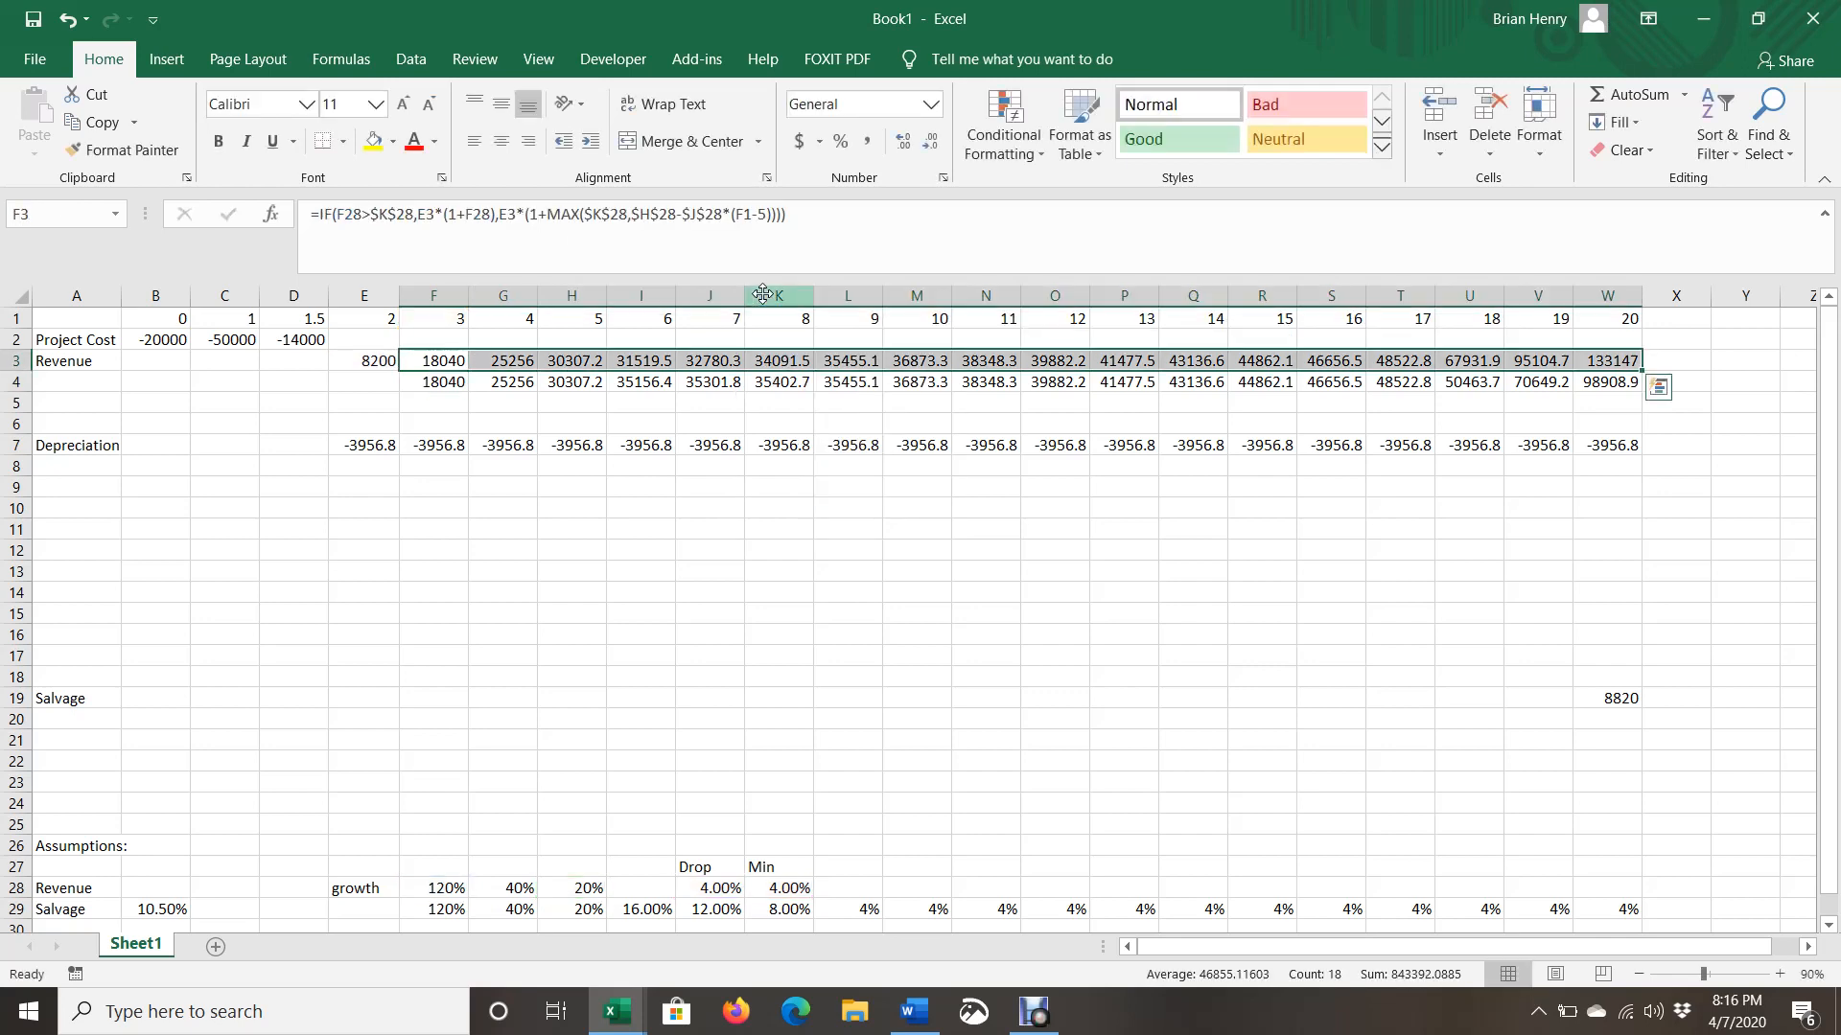
key(ctrl+r)
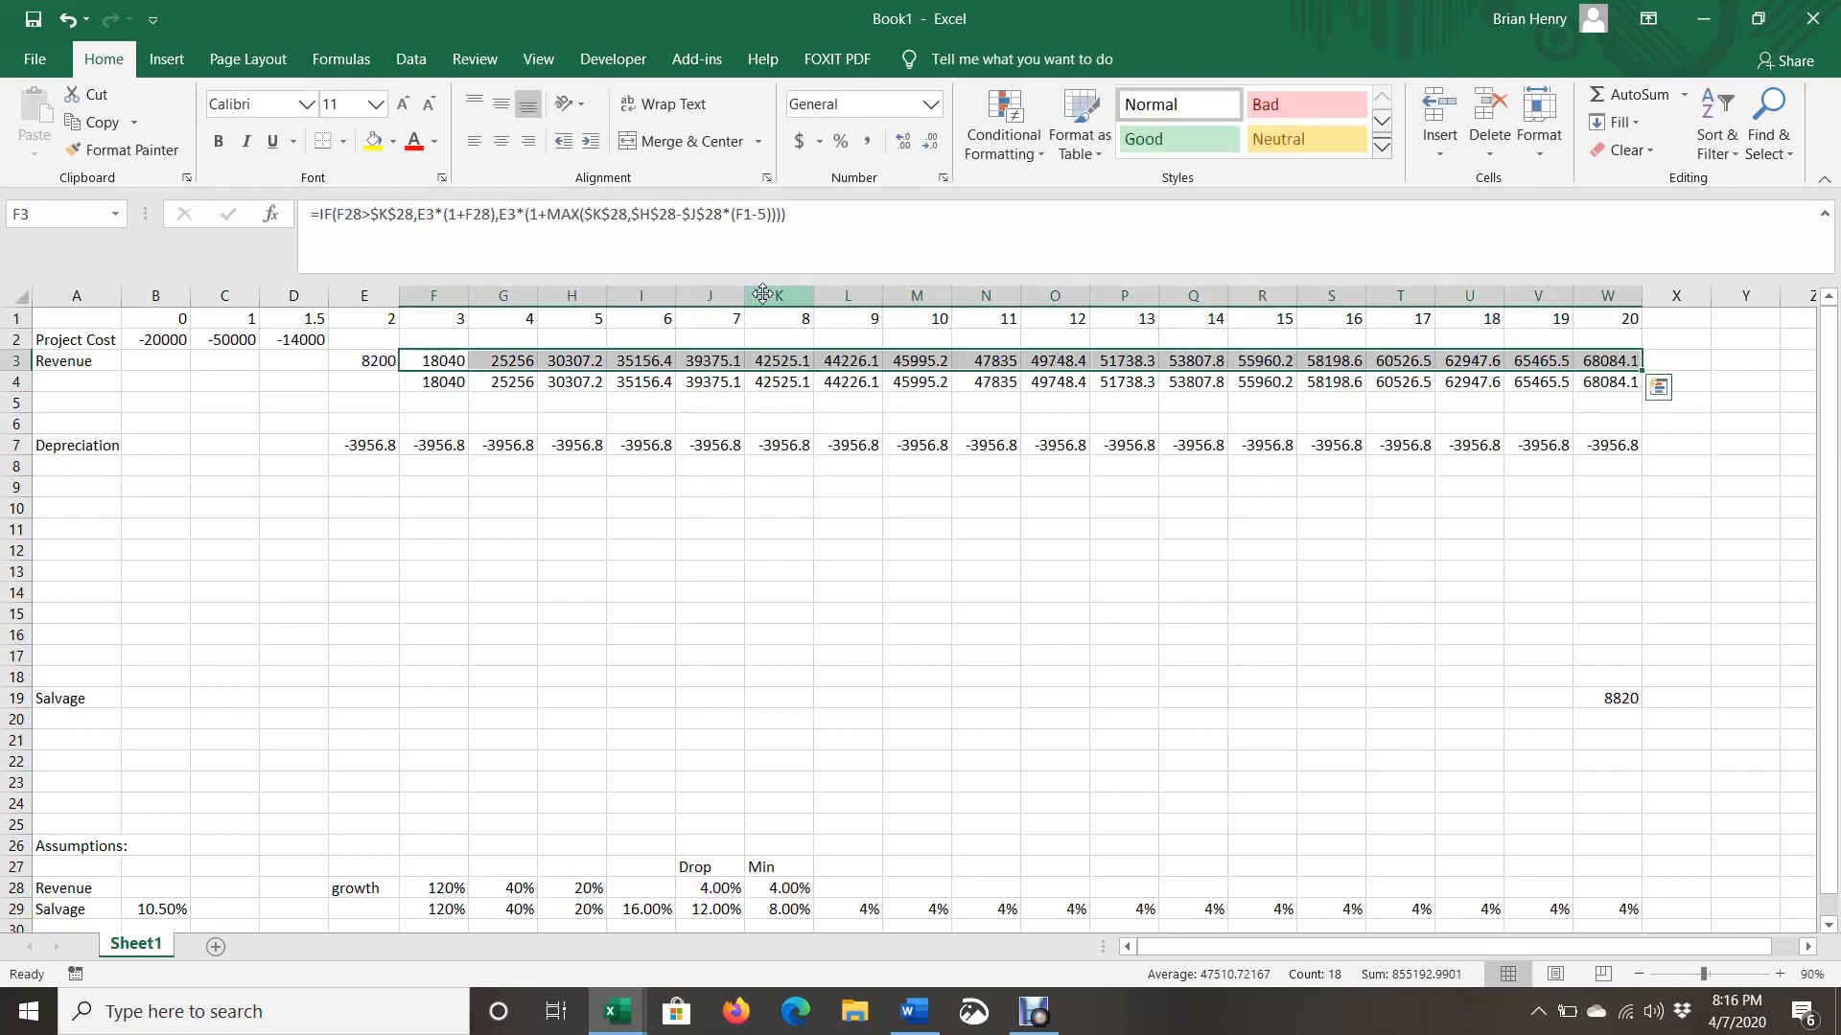
Clear the check revenue in F4:W4 and the year-by-year growth rates in F29:W29.
key(Down)
key(ctrl+shift+Right)
key(Delete)
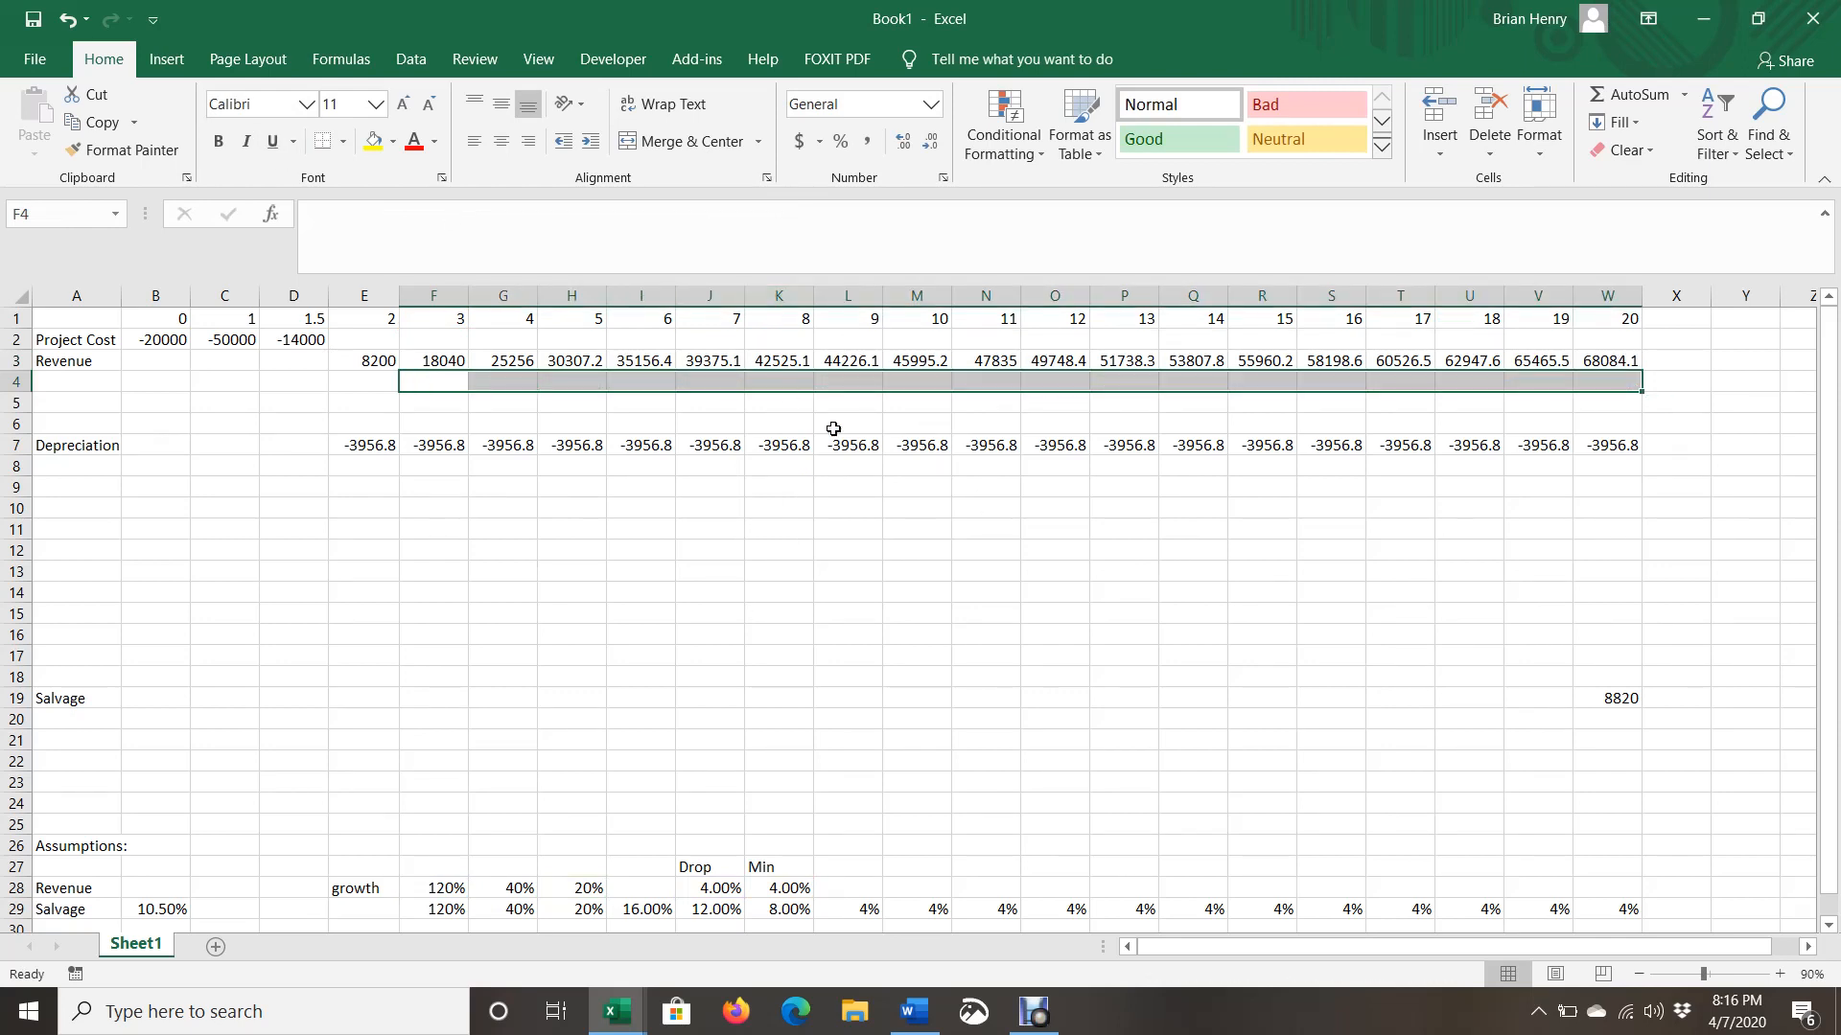
click(455, 362)
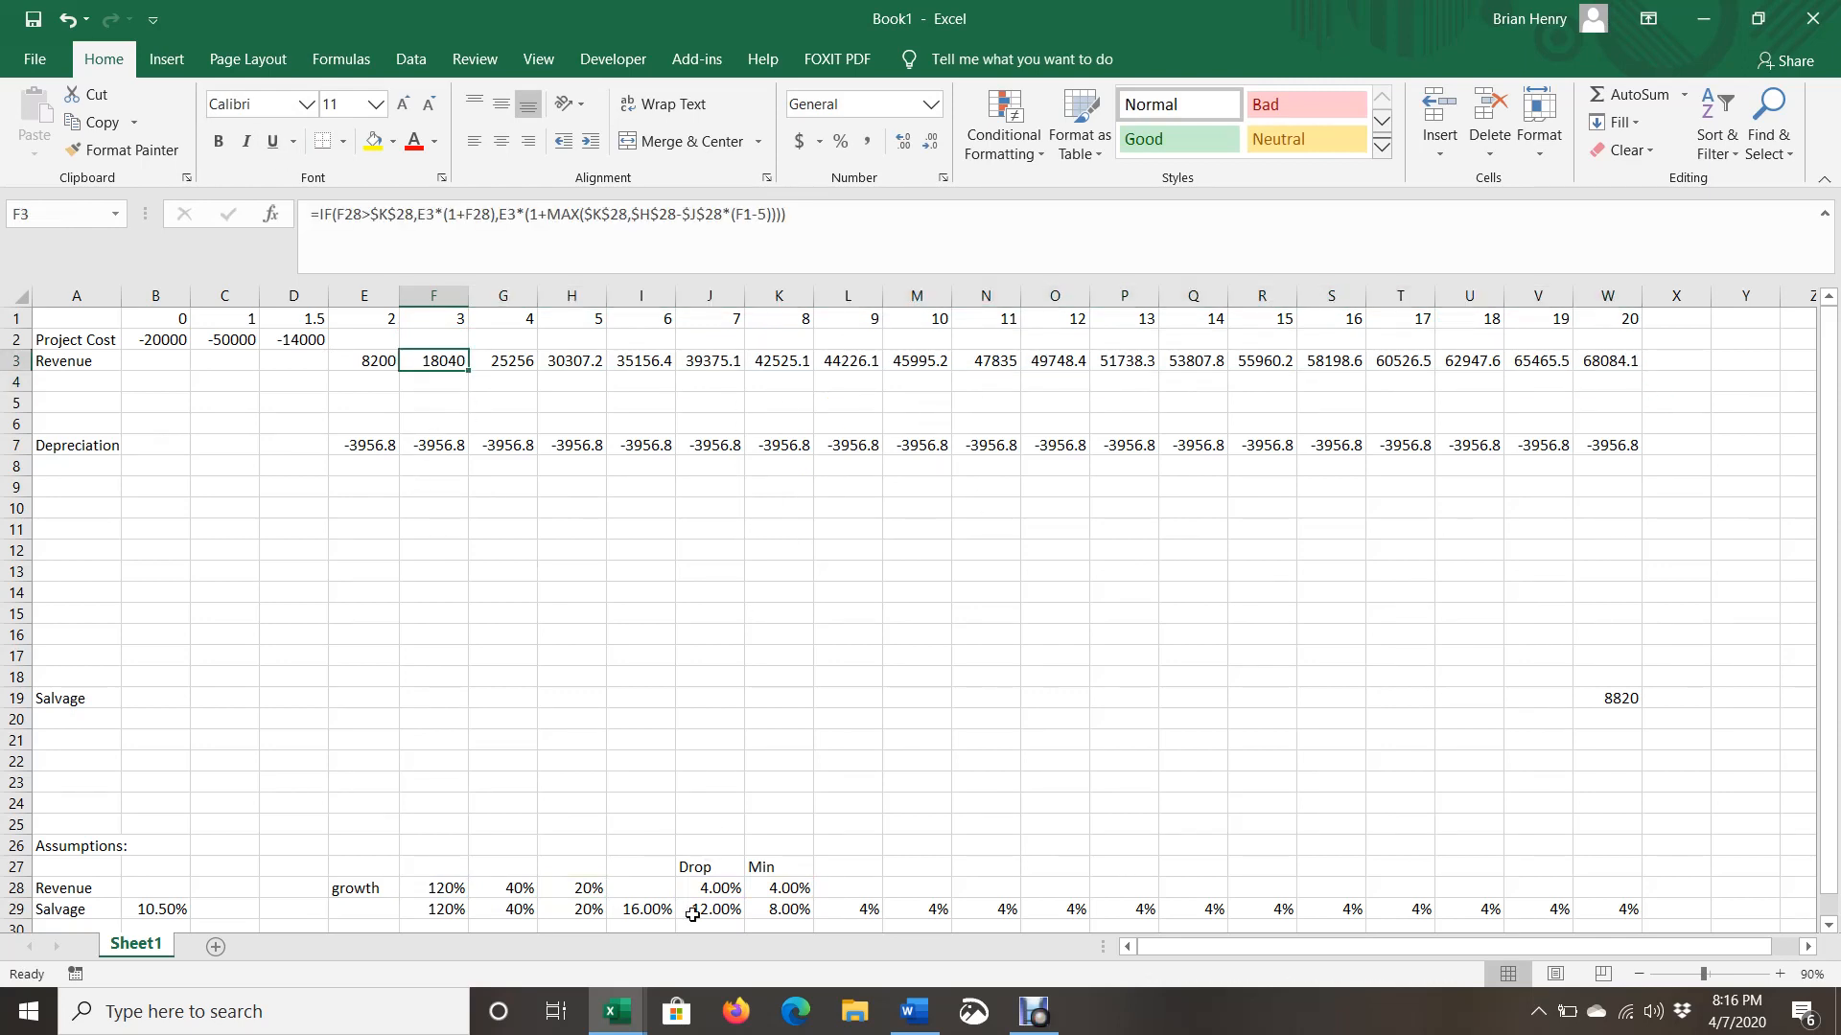
click(452, 909)
key(ctrl+shift+Right)
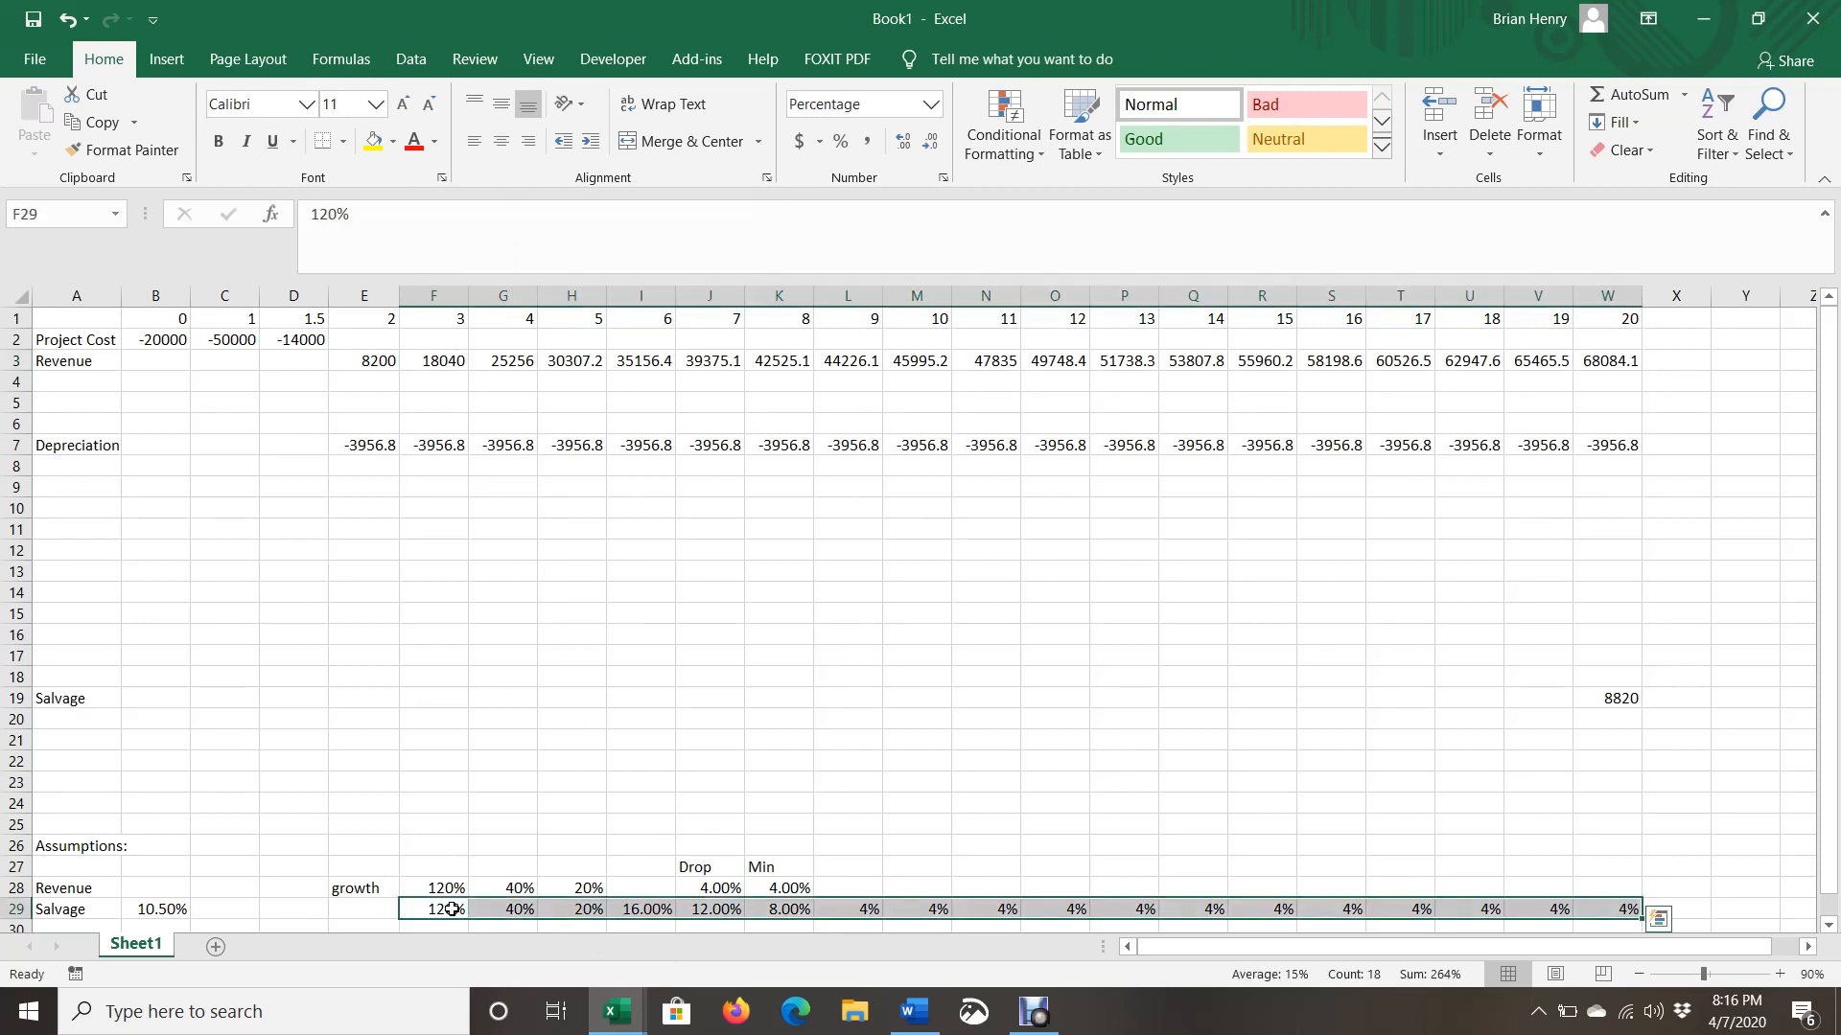
key(Delete)
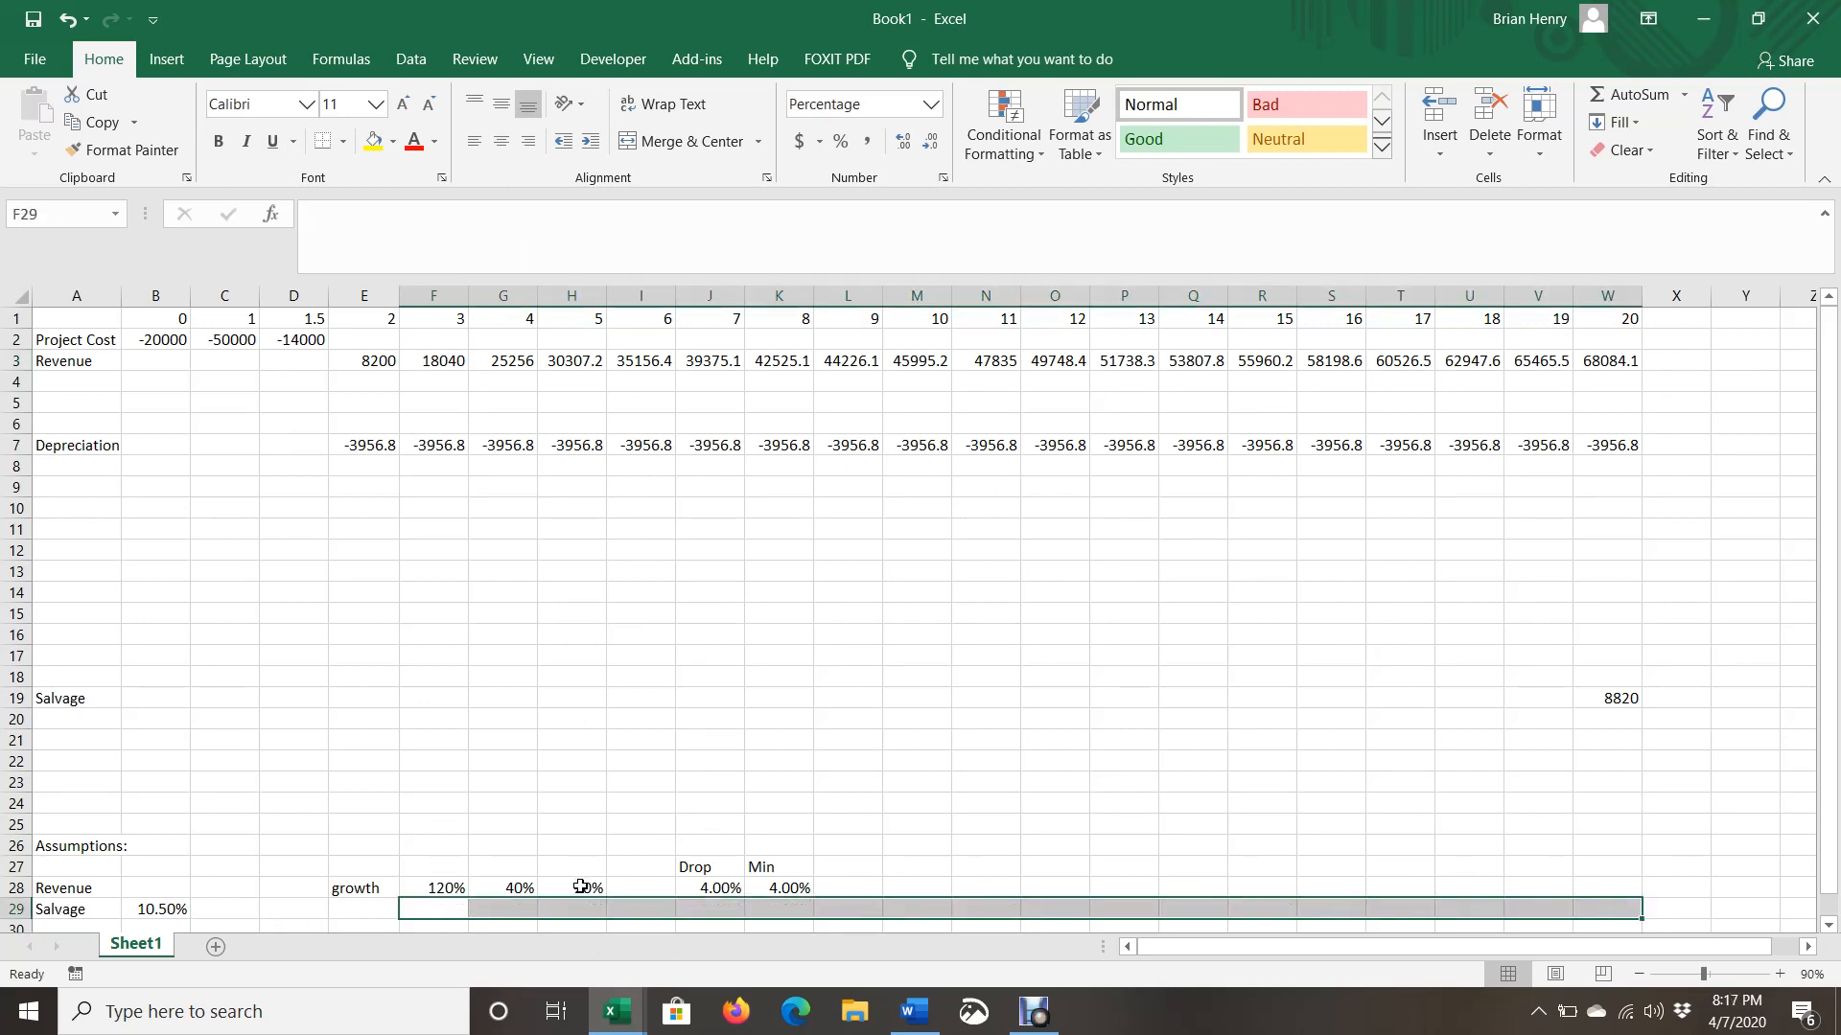
Test the revenue assumptions with a 3% drop in J28 and a 3.5% minimum in K28, and undo both changes.
click(716, 778)
click(712, 890)
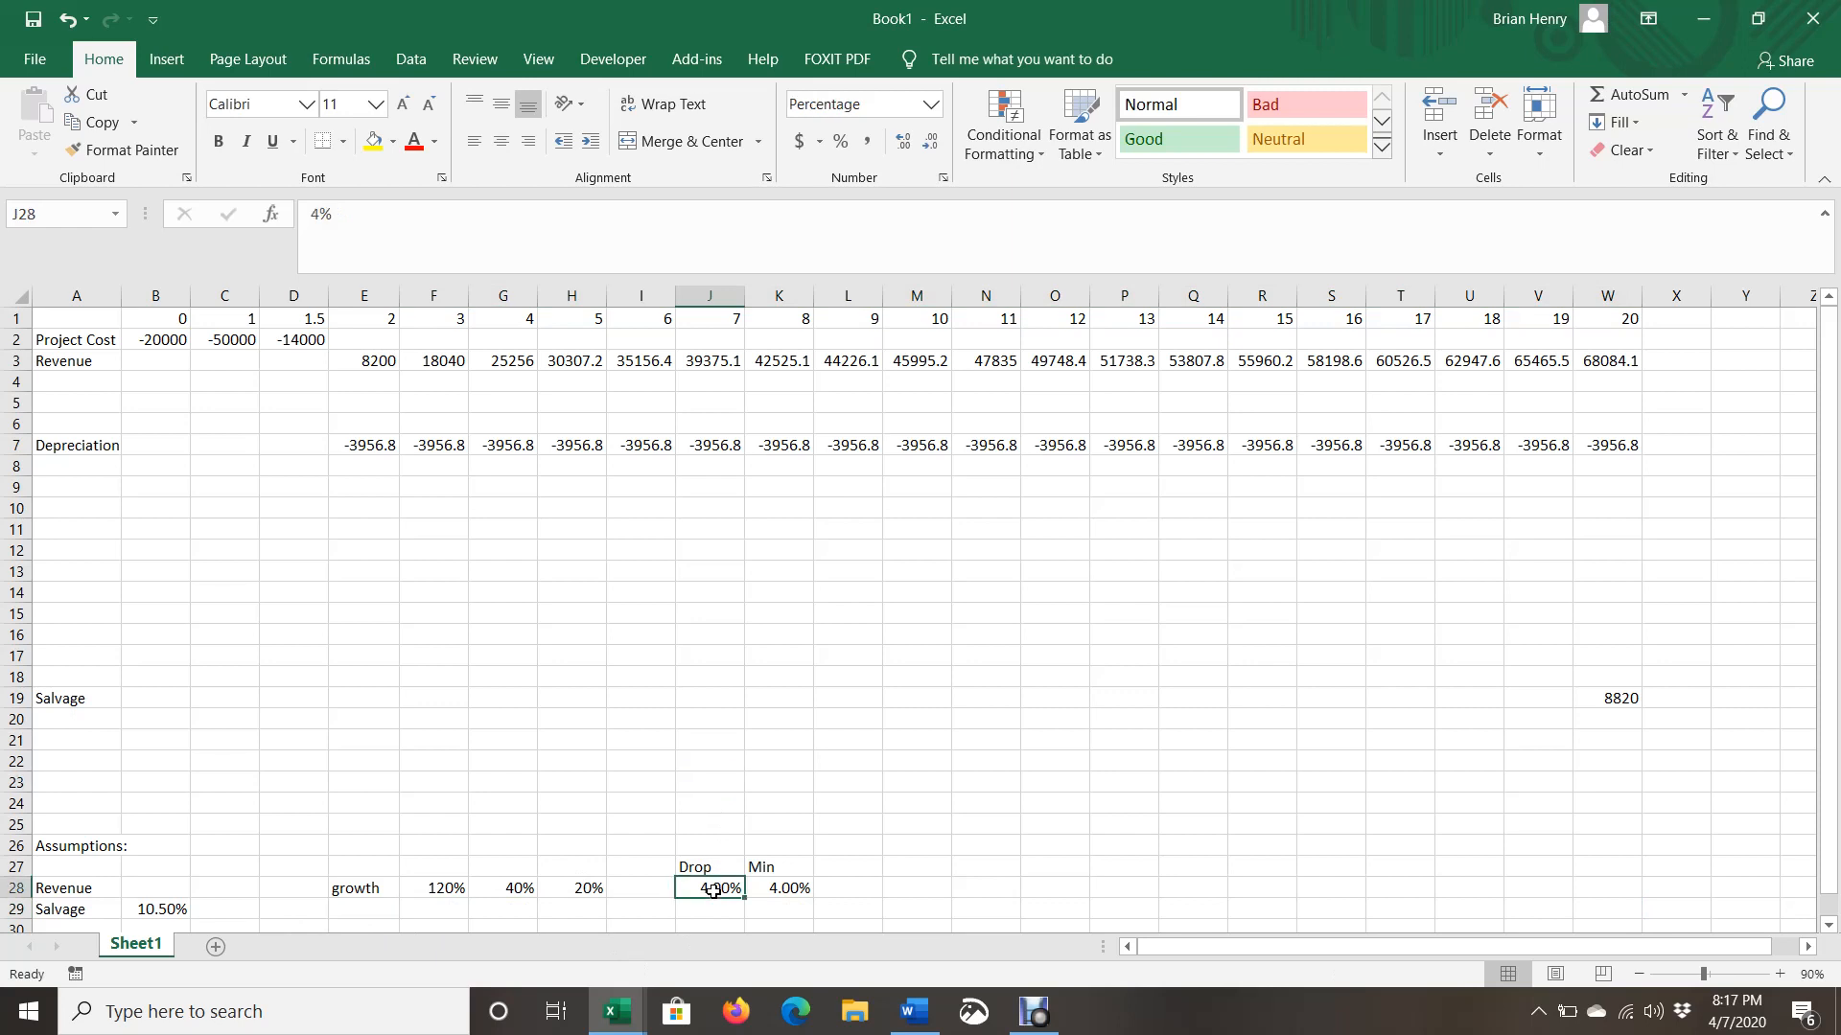
text(3)
key(Tab)
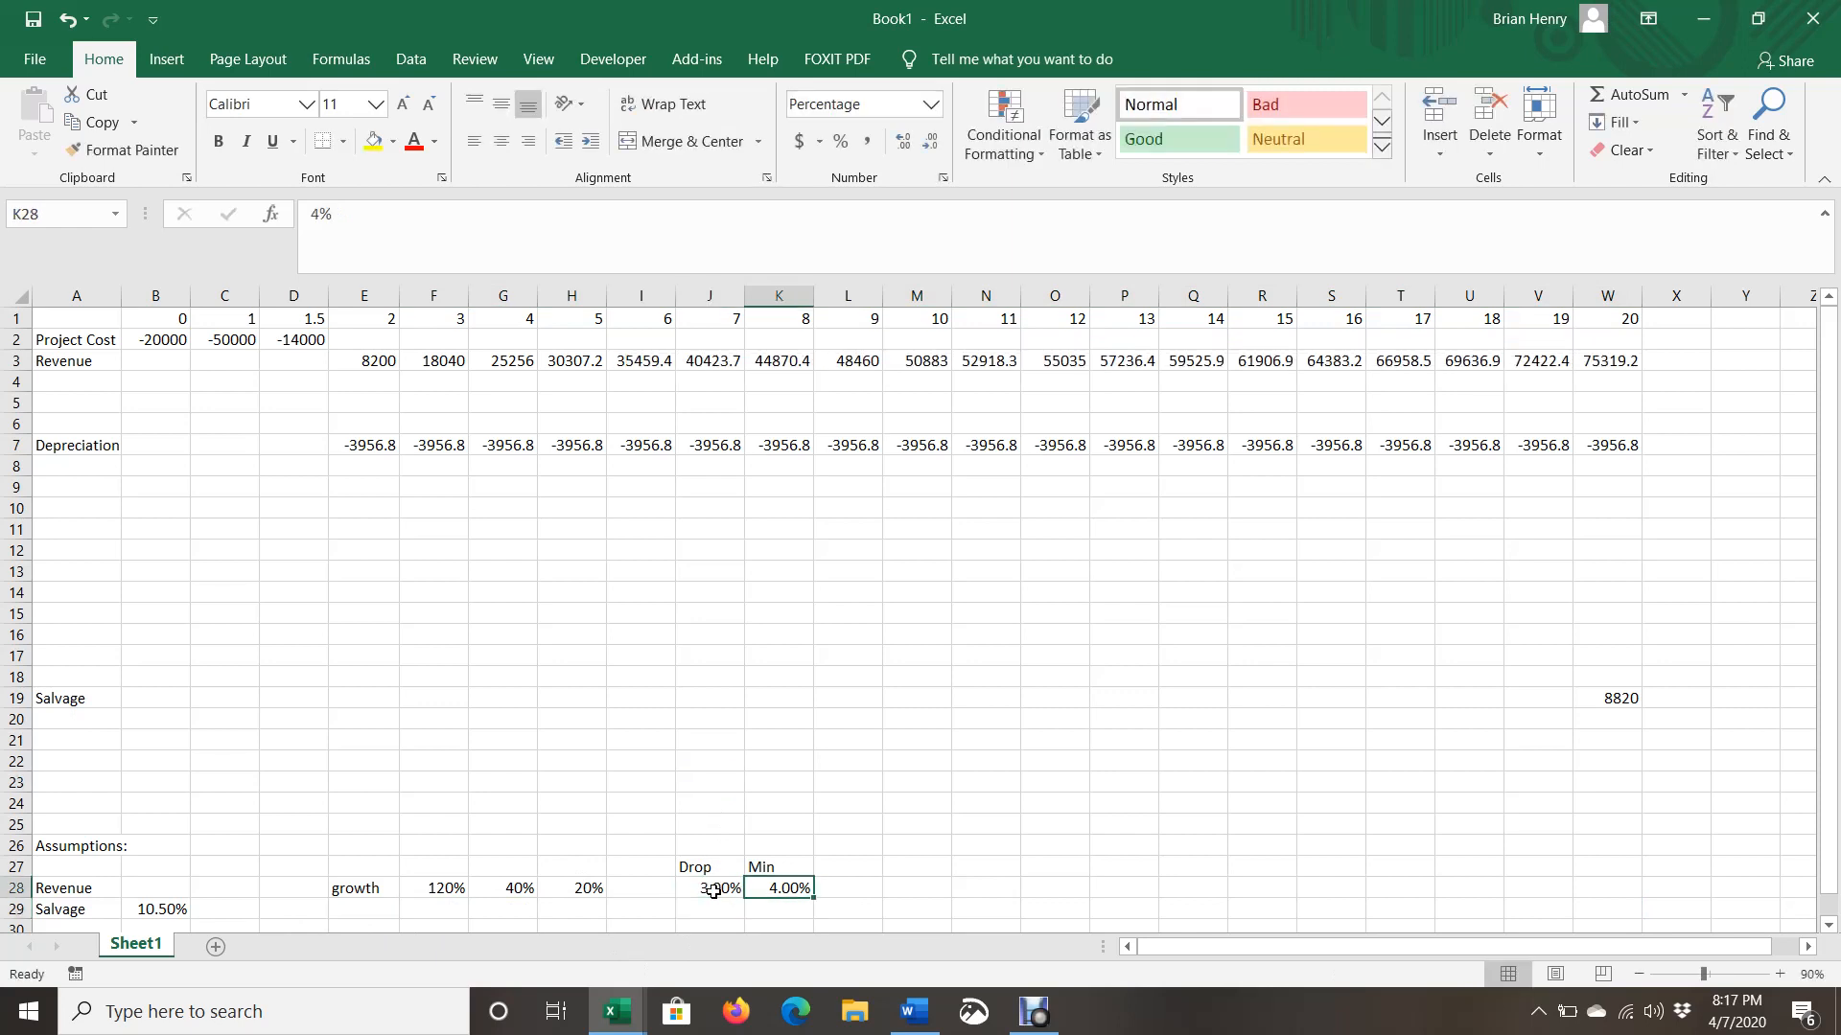
text(3.5)
key(Return)
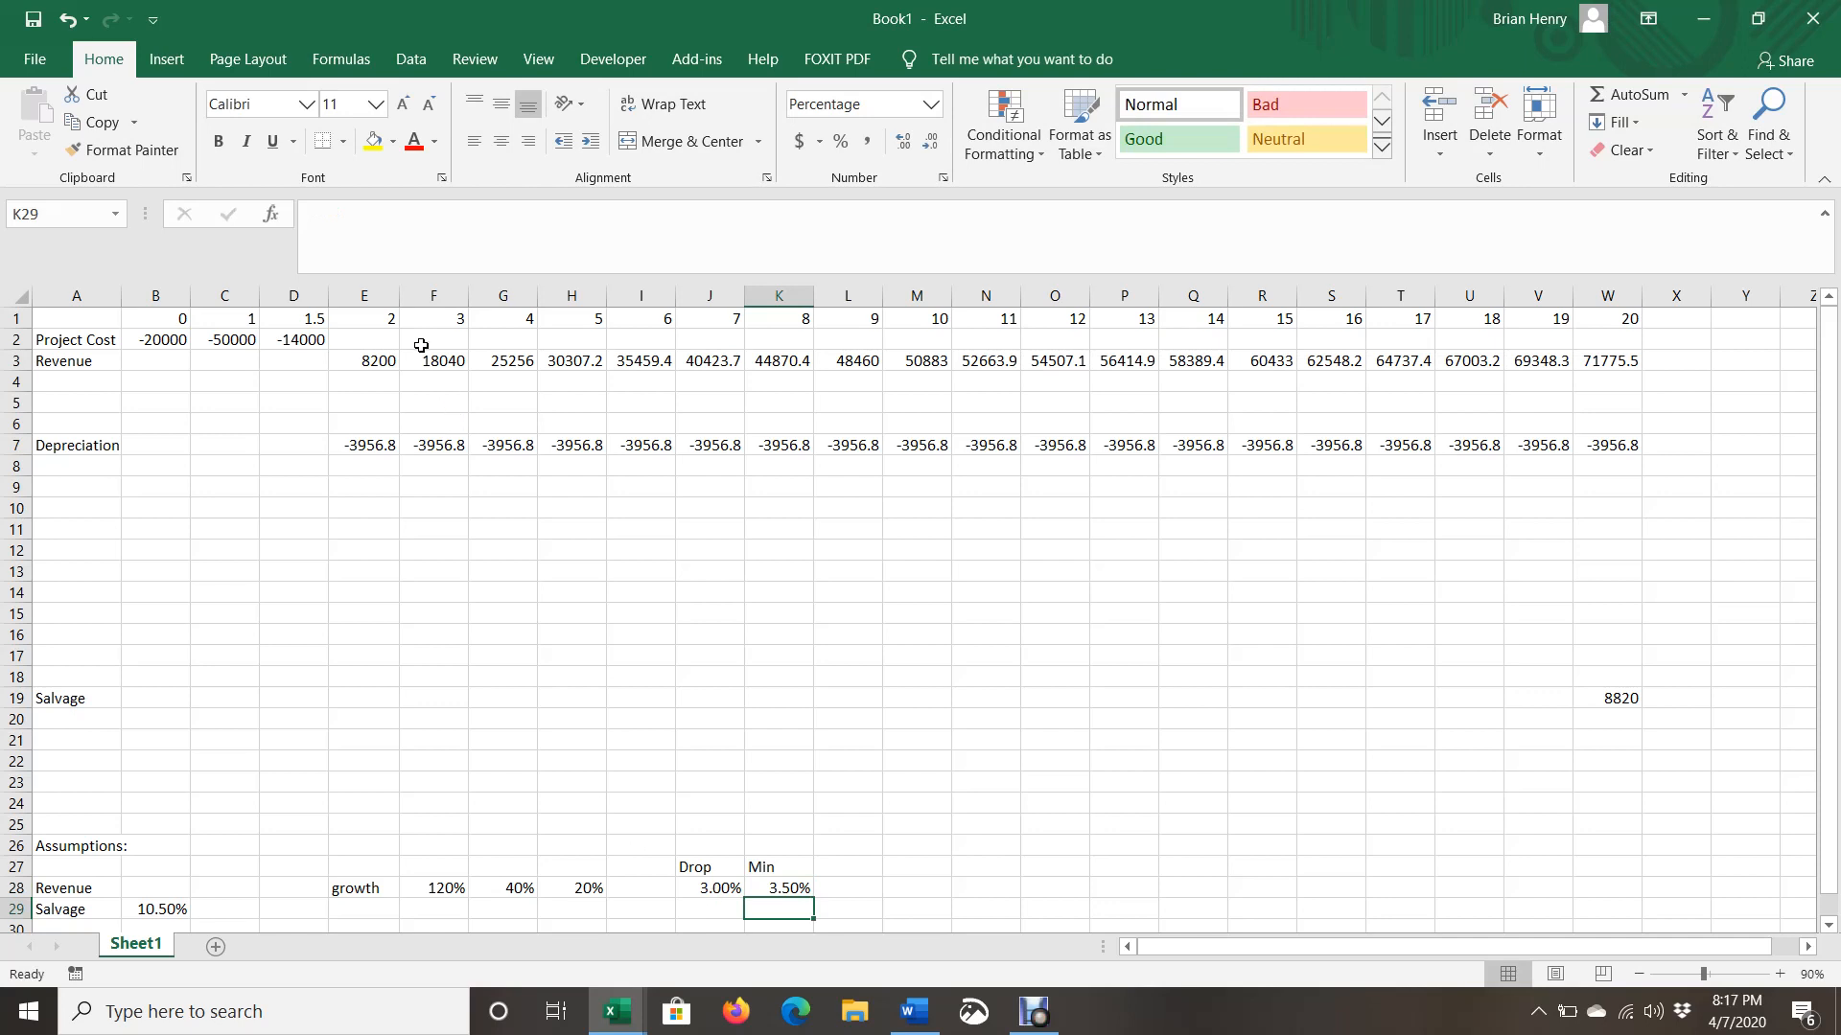
key(ctrl+z)
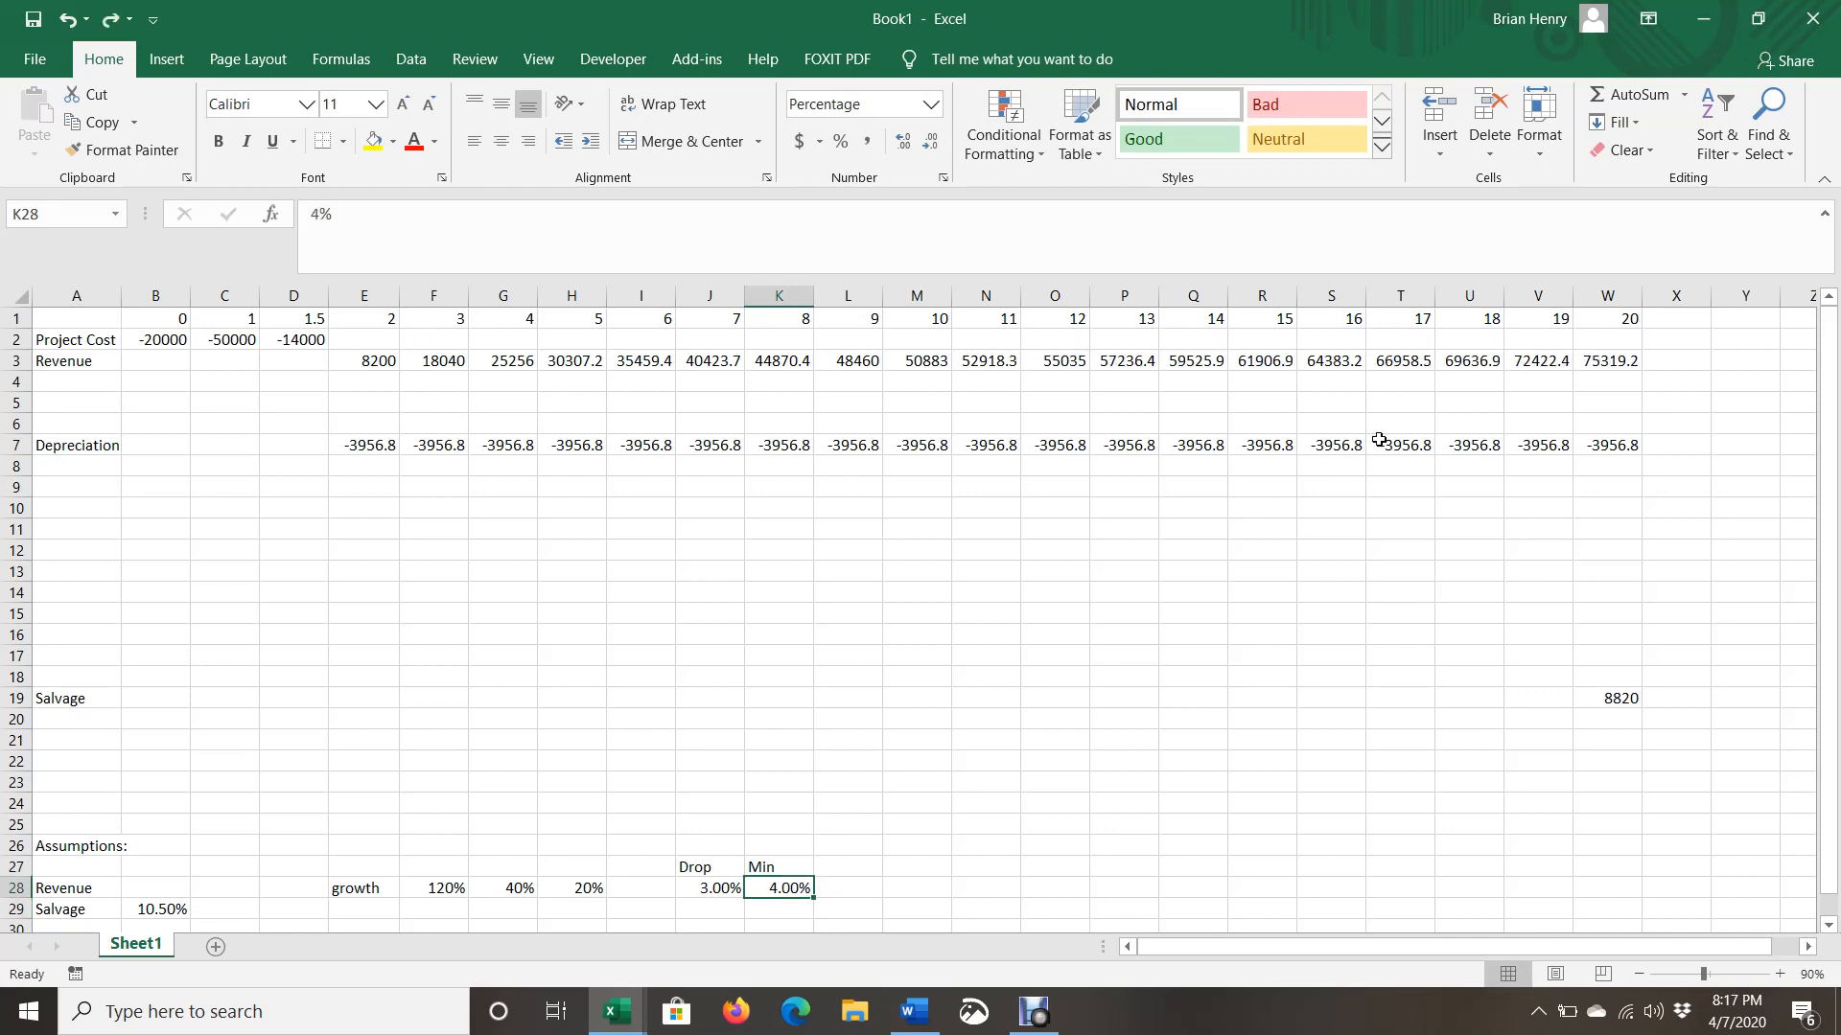
key(ctrl+z)
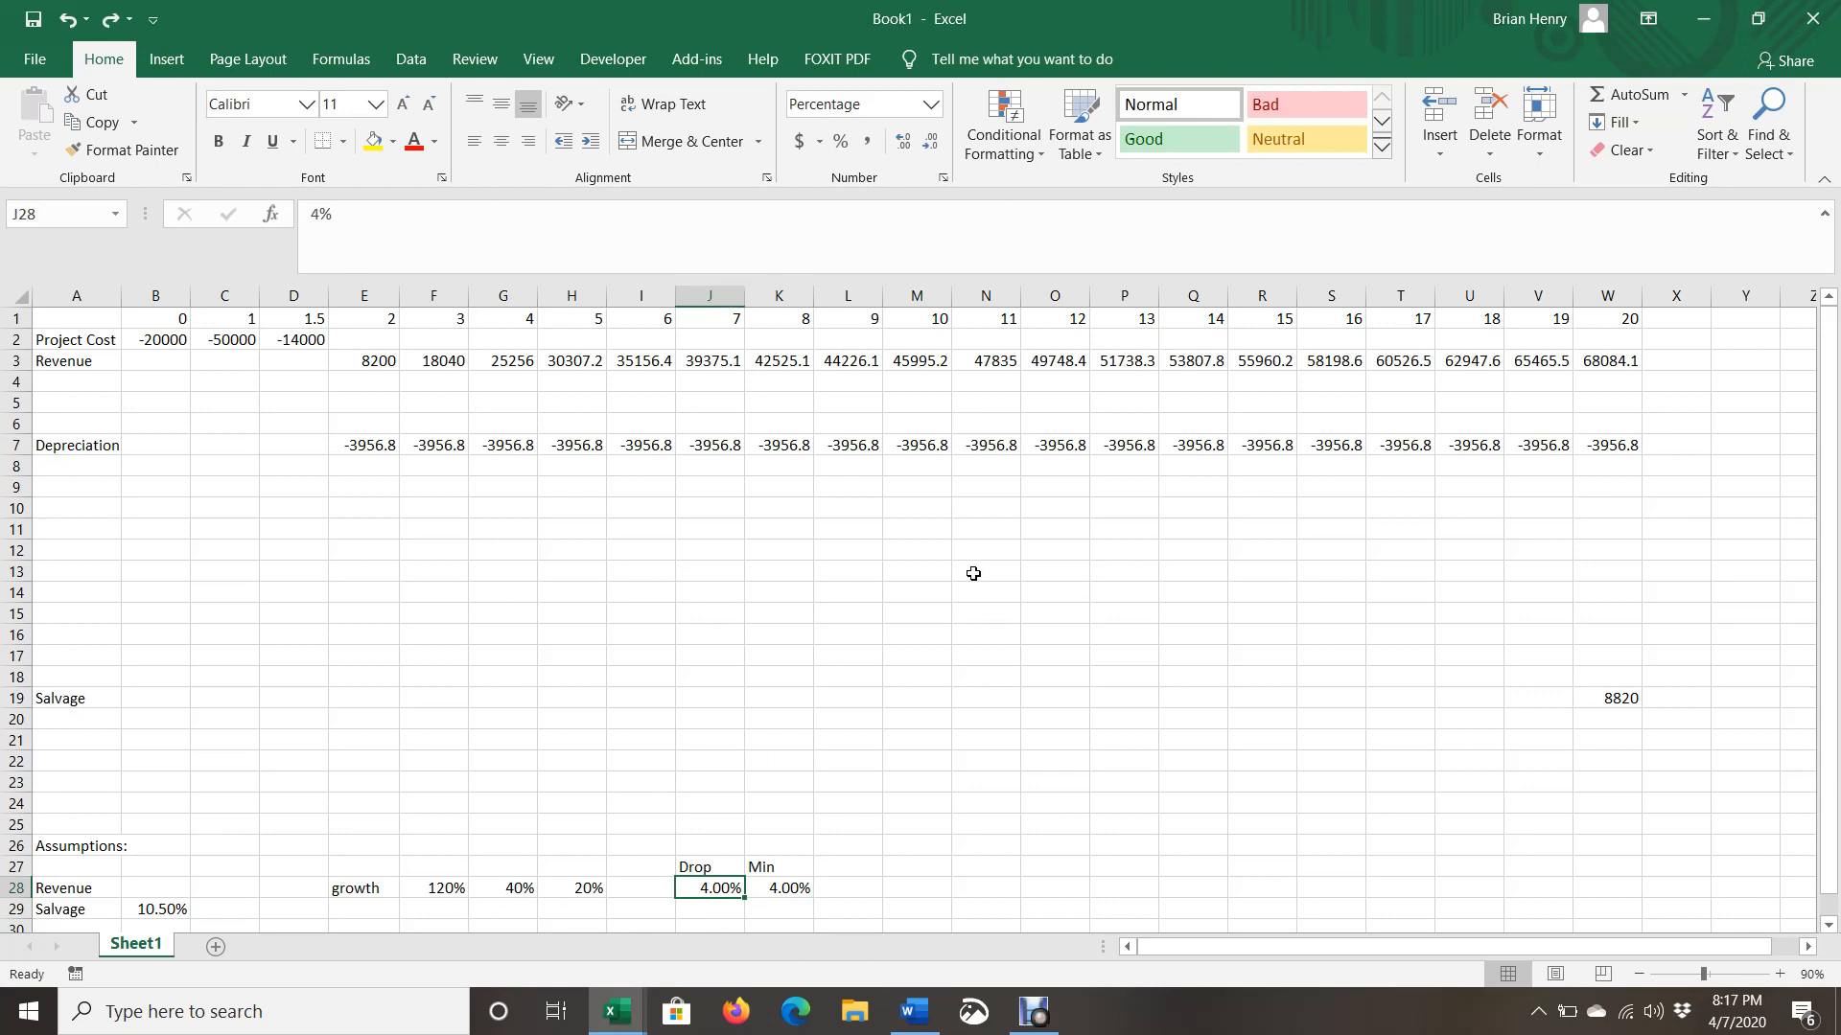
Switch to the Word document containing the GE project assumptions.
click(914, 1012)
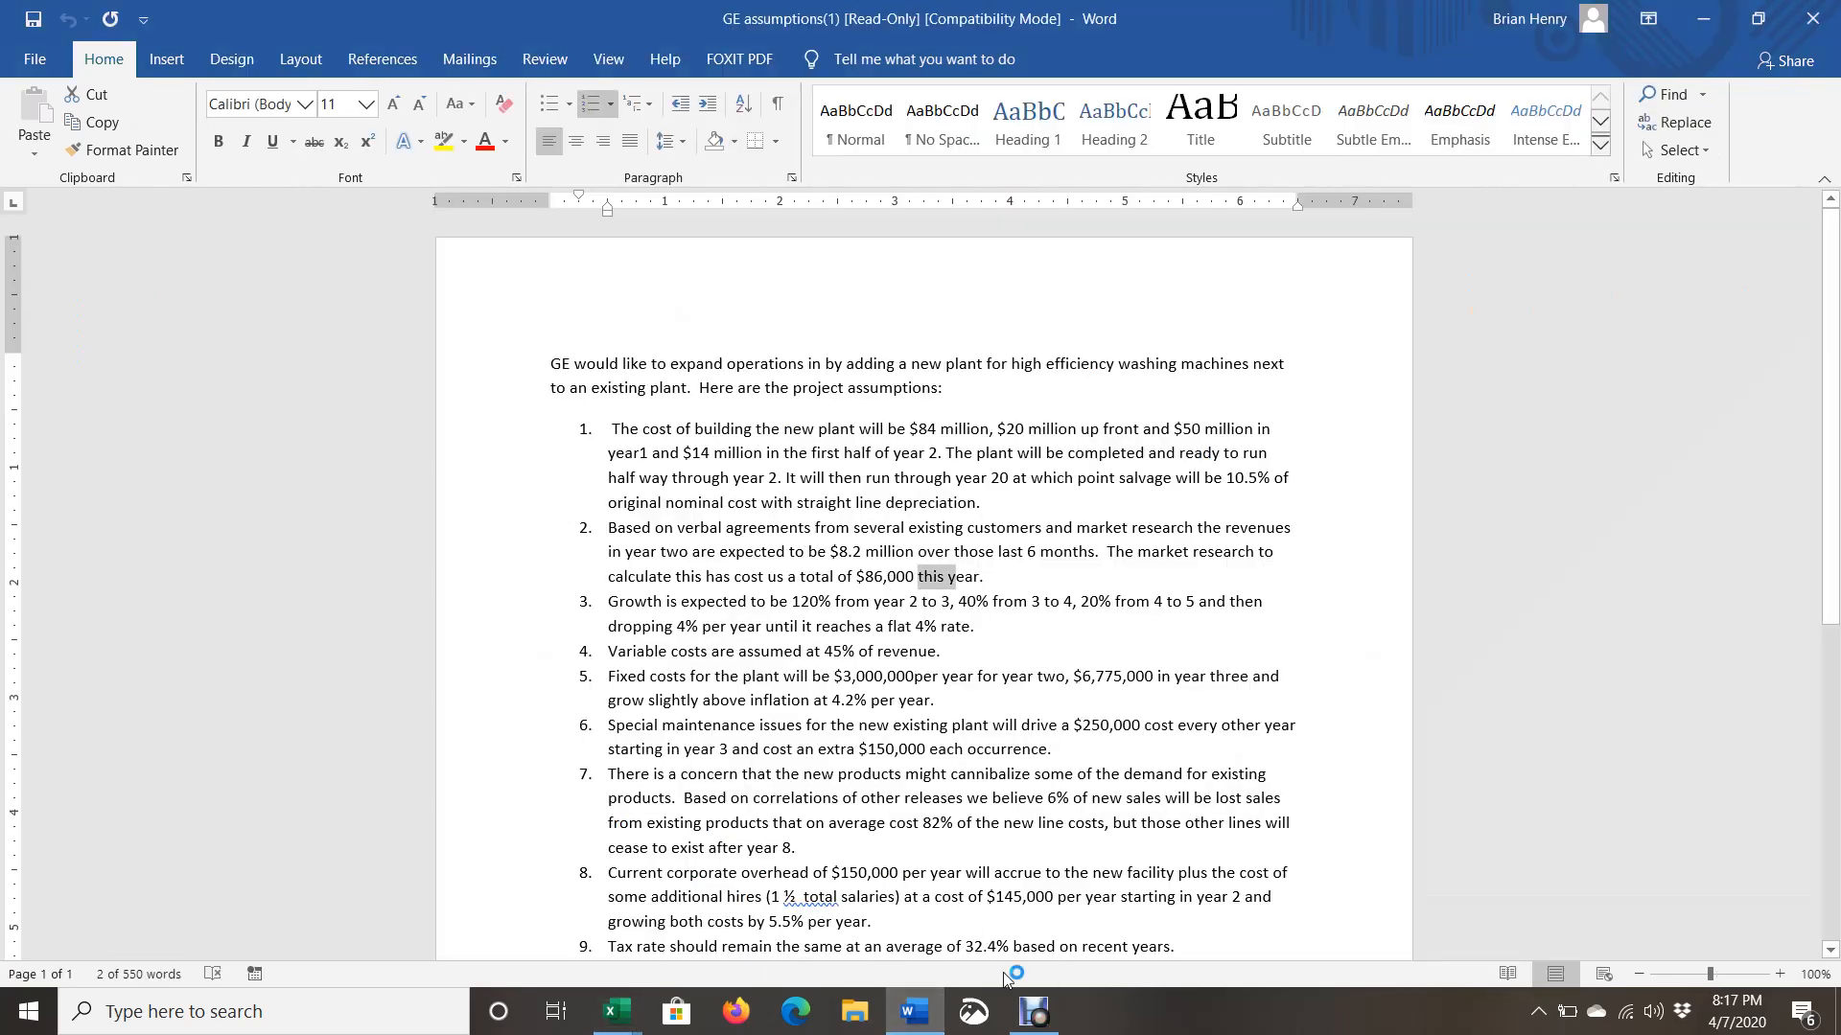